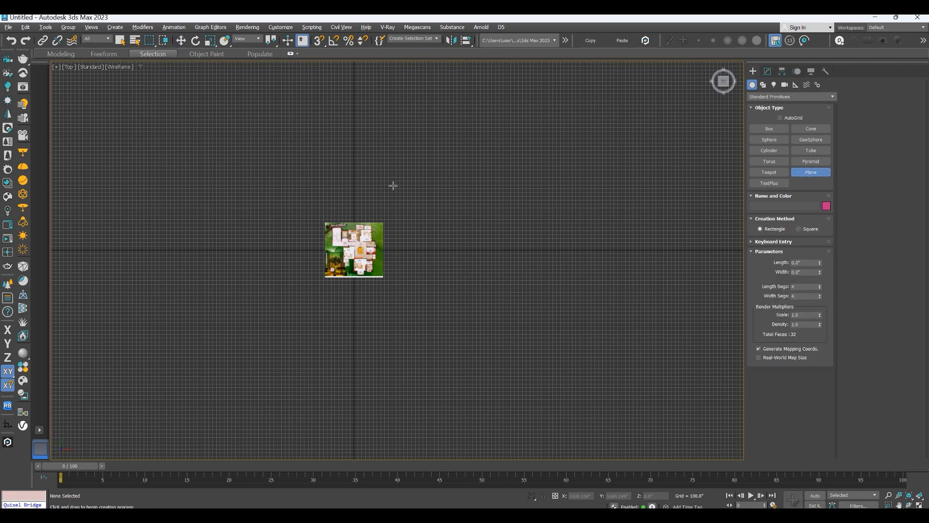
- Draw a plane about 318 by 20 inches over the wall between the drawing room and C.BED-02
scroll(392, 187, "up", 5)
scroll(356, 279, "up", 6)
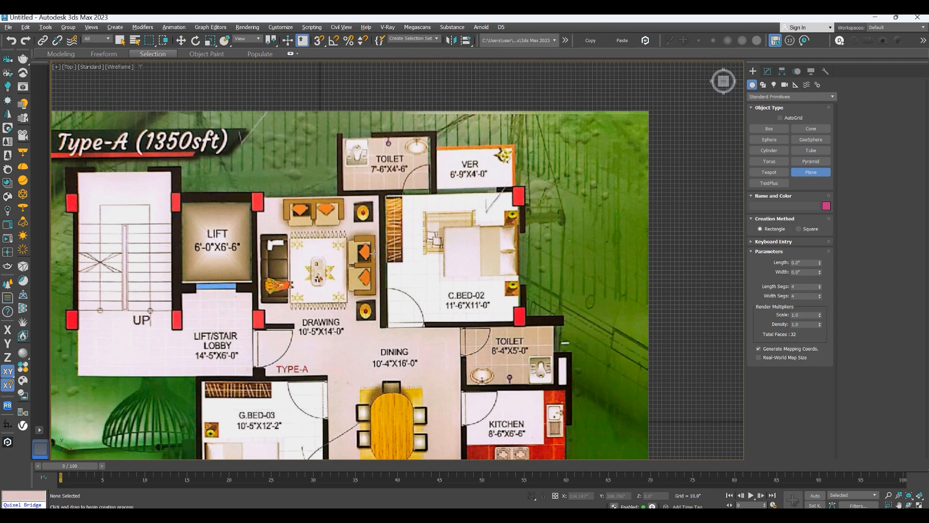
middle_click_drag(368, 253, 331, 285)
scroll(309, 252, "up", 4)
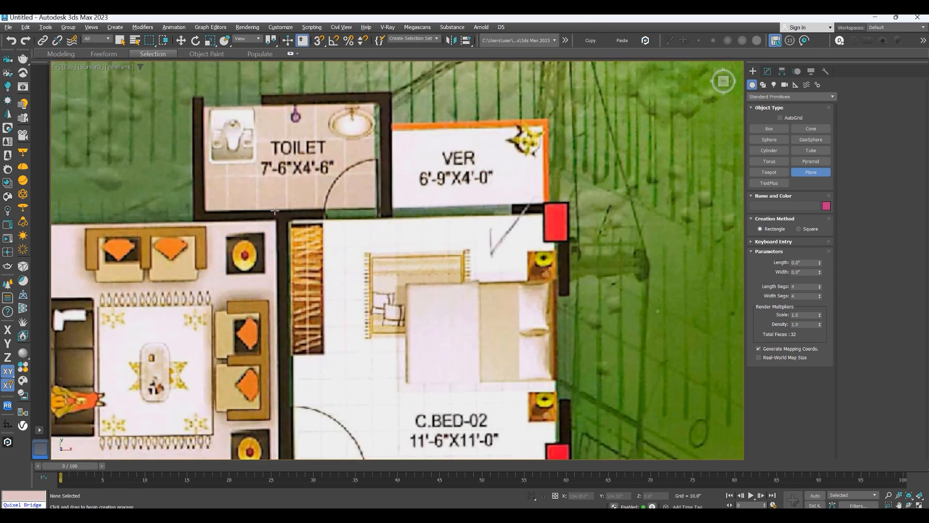
left_click_drag(274, 211, 310, 370)
scroll(314, 367, "up", 2)
scroll(306, 274, "down", 4)
left_click_drag(306, 274, 289, 340)
scroll(295, 342, "up", 3)
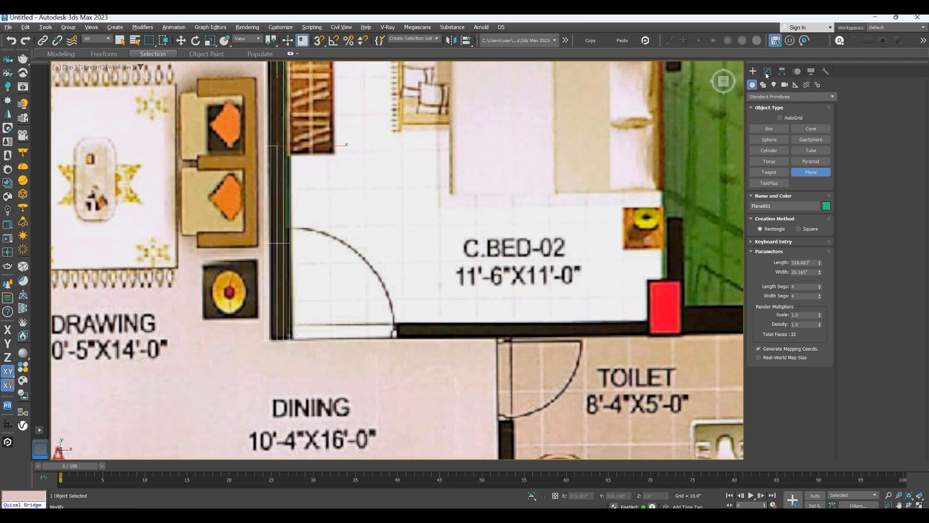
- Set the plane's length and width segments to 1 and its width to 5 inches
left_click(767, 73)
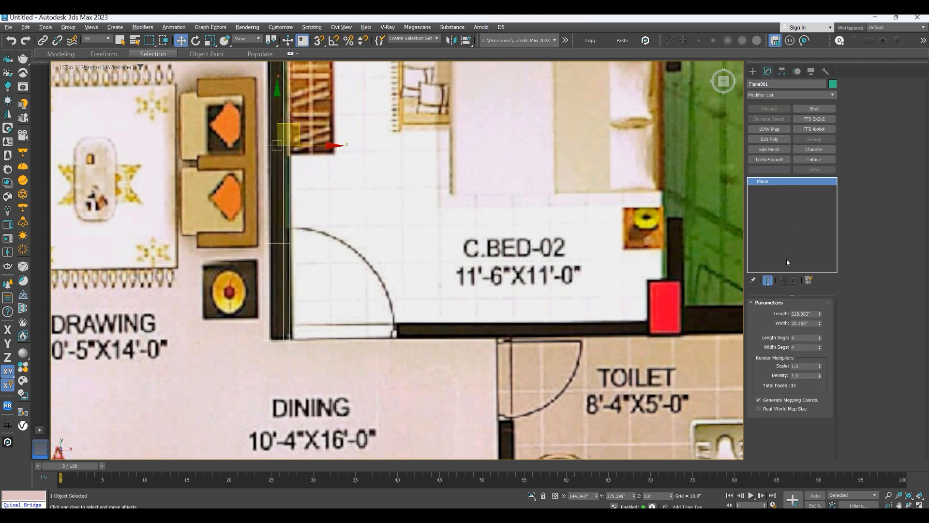
right_click(821, 337)
right_click(820, 348)
scroll(447, 284, "down", 2)
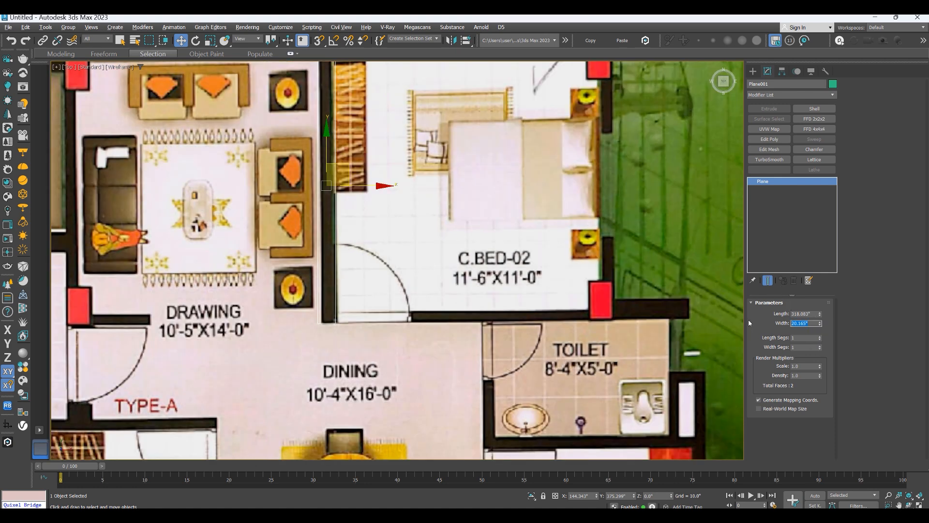
type("5")
key("Return")
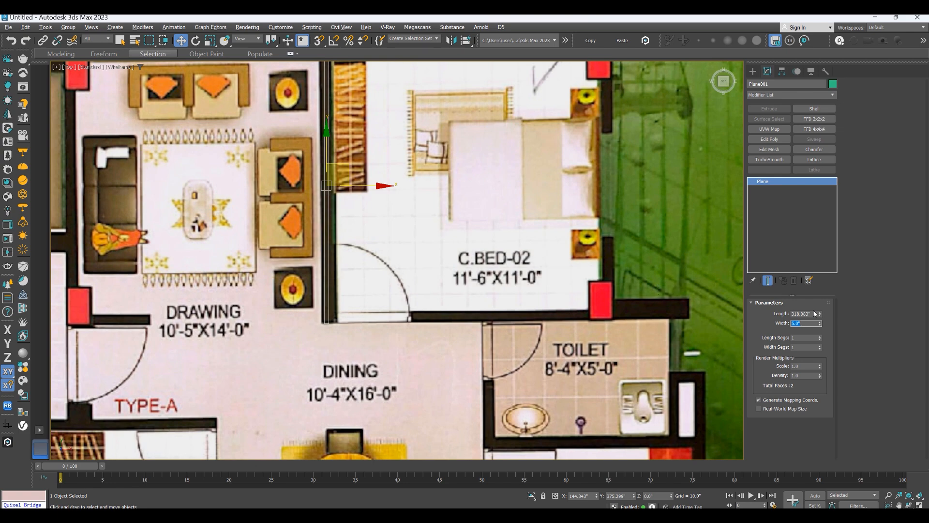
- Set the plane's width to 10 inches and convert it to an Editable Poly
scroll(445, 279, "down", 5)
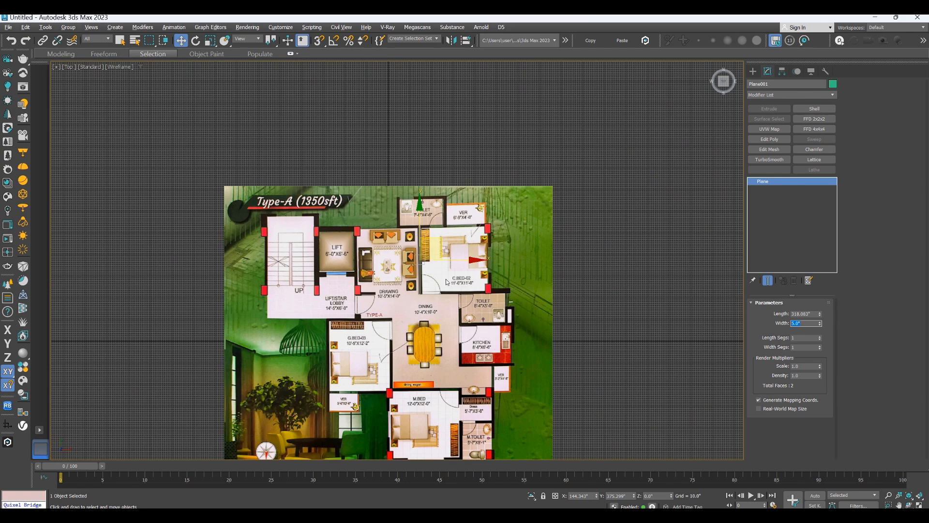
scroll(438, 272, "up", 2)
scroll(489, 271, "up", 2)
right_click(357, 240)
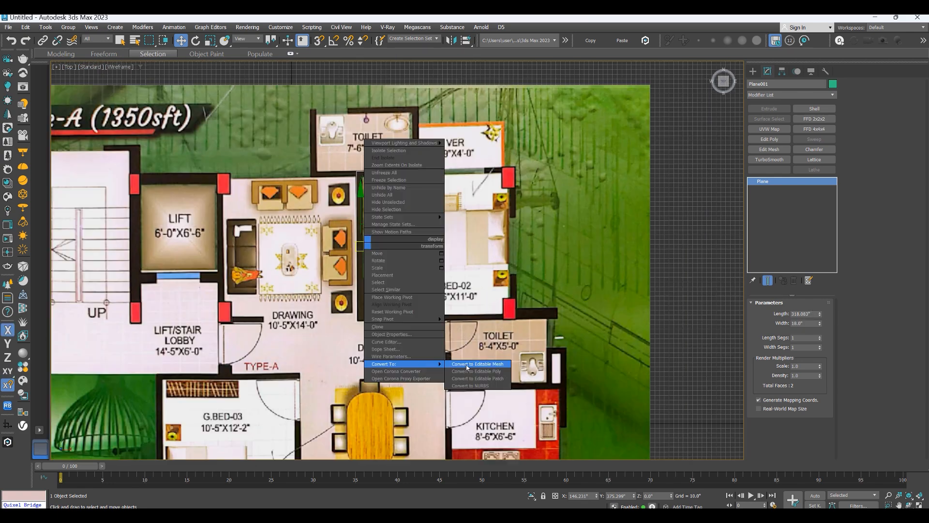
left_click(477, 374)
scroll(425, 203, "up", 4)
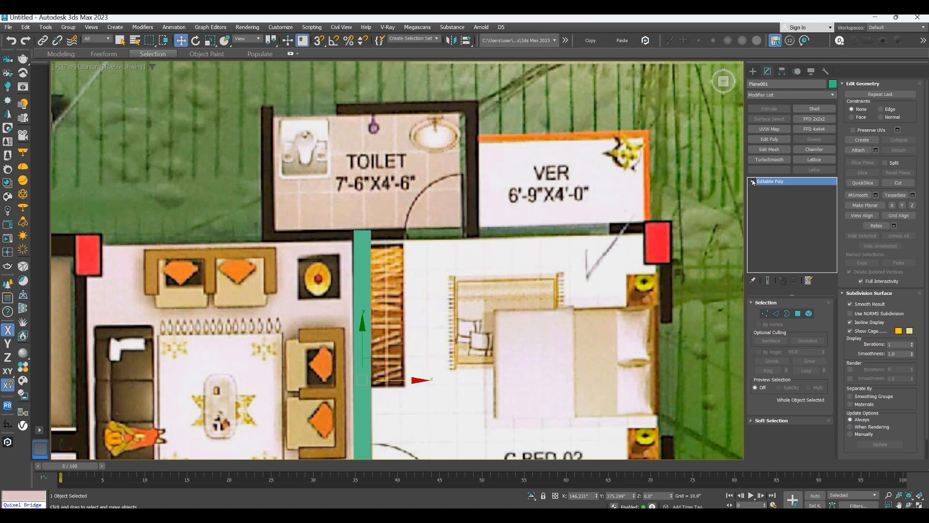
left_click(767, 189)
left_click_drag(346, 227, 380, 247)
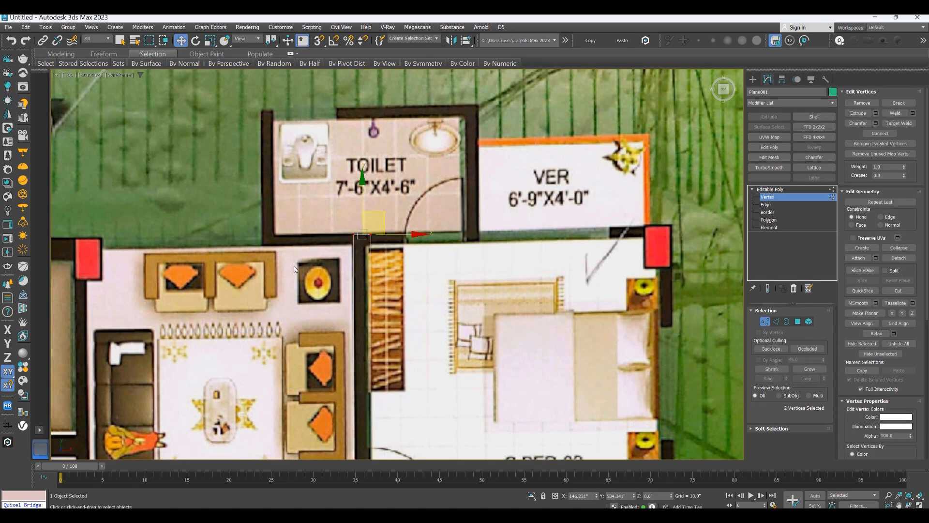
scroll(361, 239, "up", 3)
key("ctrl+a")
scroll(344, 237, "down", 5)
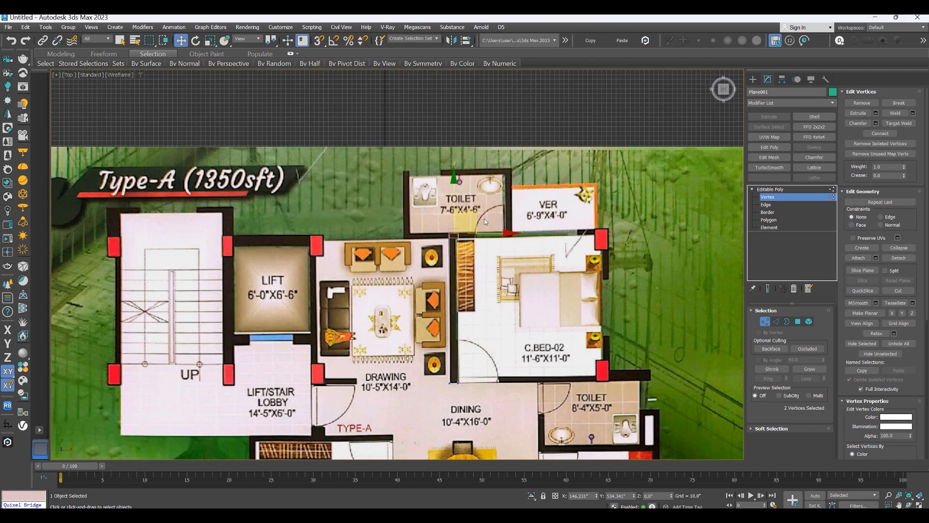
scroll(462, 275, "up", 5)
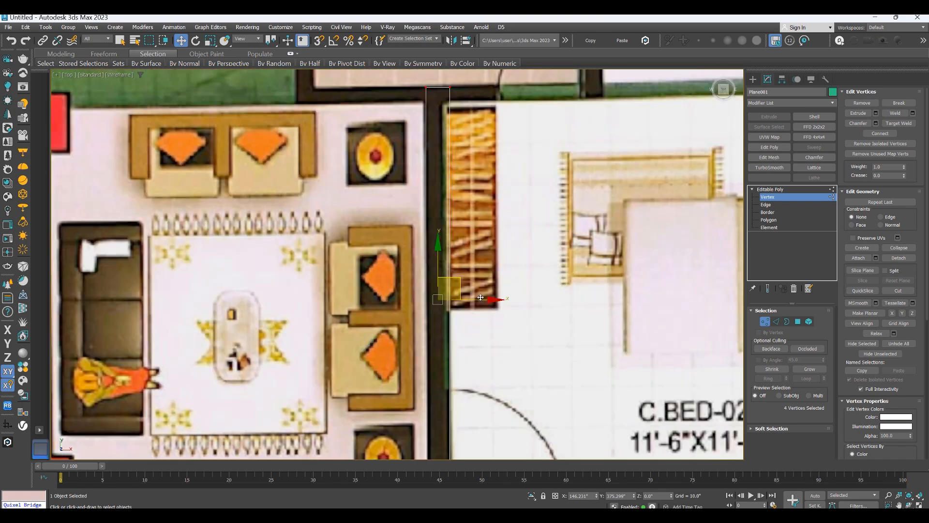
scroll(487, 240, "down", 5)
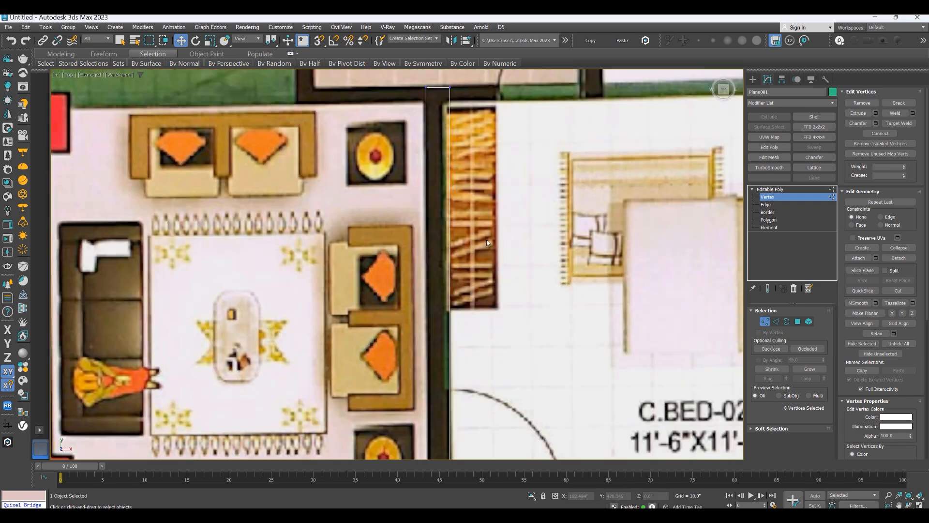
left_click(677, 210)
left_click(769, 190)
- Shift the whole plane slightly along X to line up with the wall between the drawing room and C.BED-02
scroll(484, 261, "up", 8)
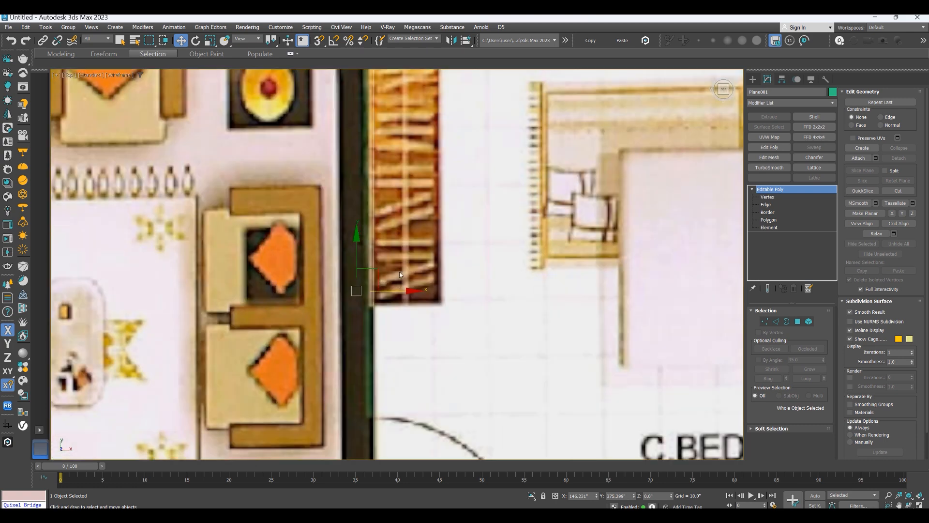
left_click_drag(384, 290, 382, 291)
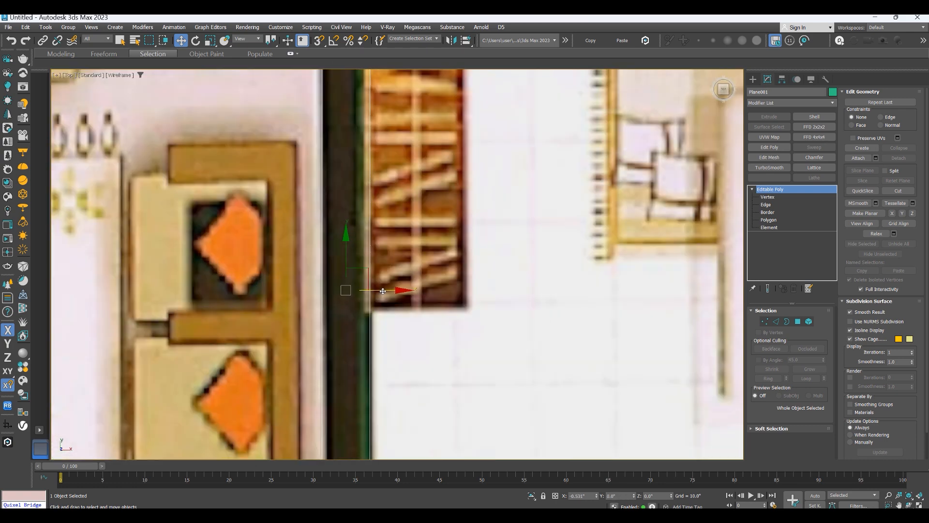
scroll(383, 291, "down", 6)
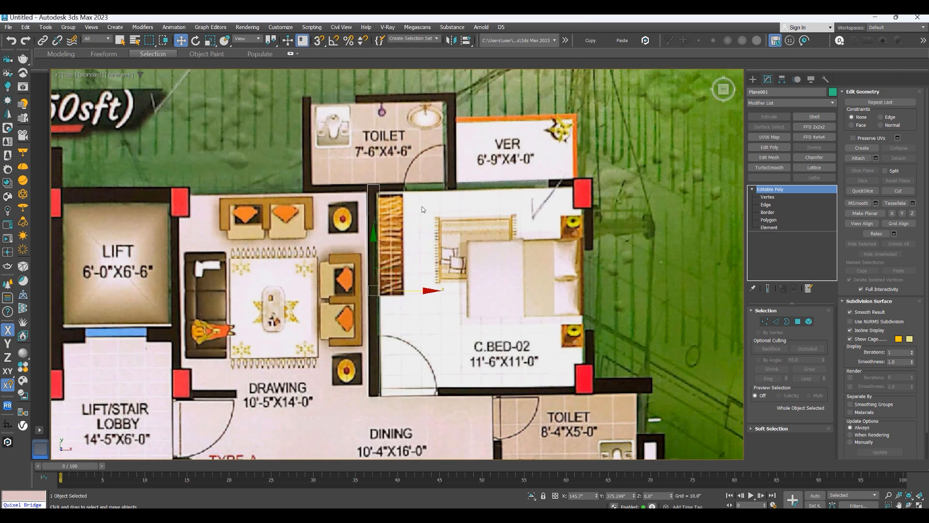
- Move the plane's two upper vertices down to the lower face of the upper toilet's wall
left_click(768, 198)
scroll(502, 162, "up", 4)
left_click_drag(220, 233, 275, 194)
middle_click_drag(265, 203, 306, 252)
scroll(307, 254, "up", 2)
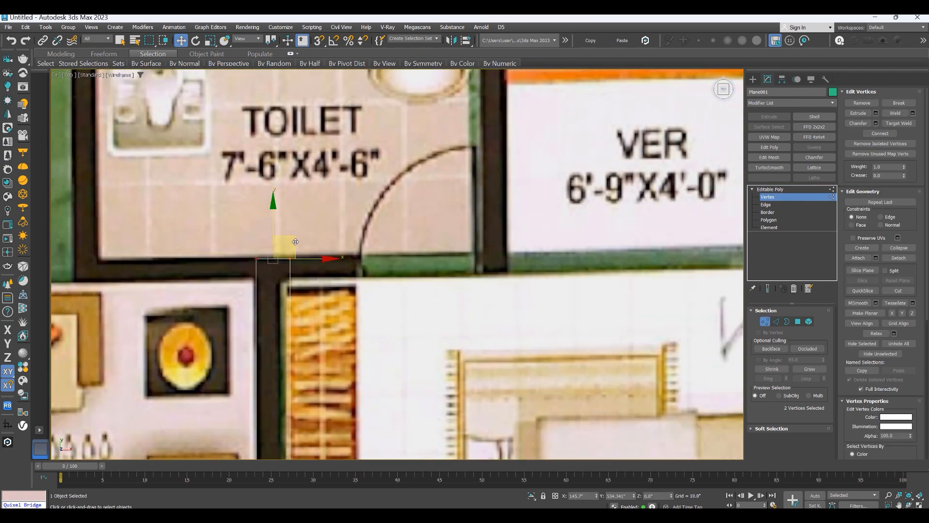
left_click_drag(274, 237, 274, 281)
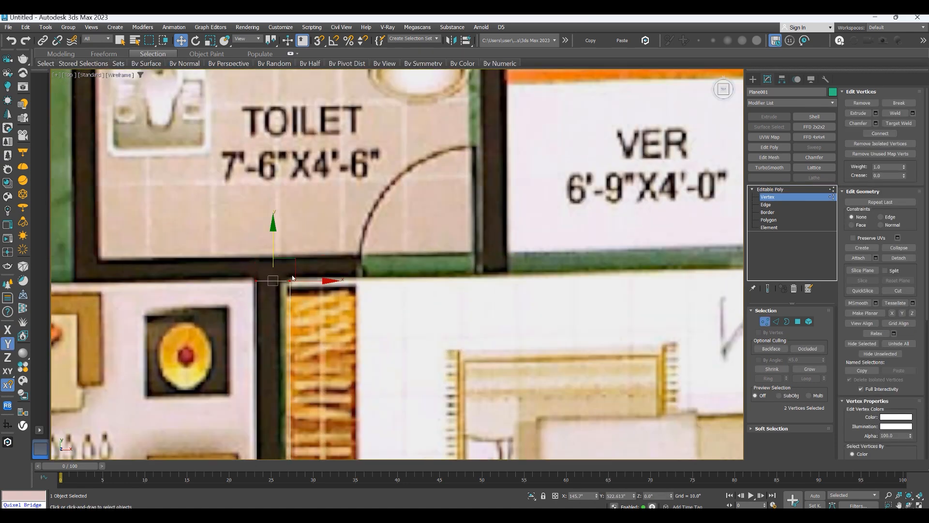
- Extrude the plane's upper end edge about 12.7 inches along Y across the thickness of the toilet wall
left_click(768, 204)
left_click(288, 281)
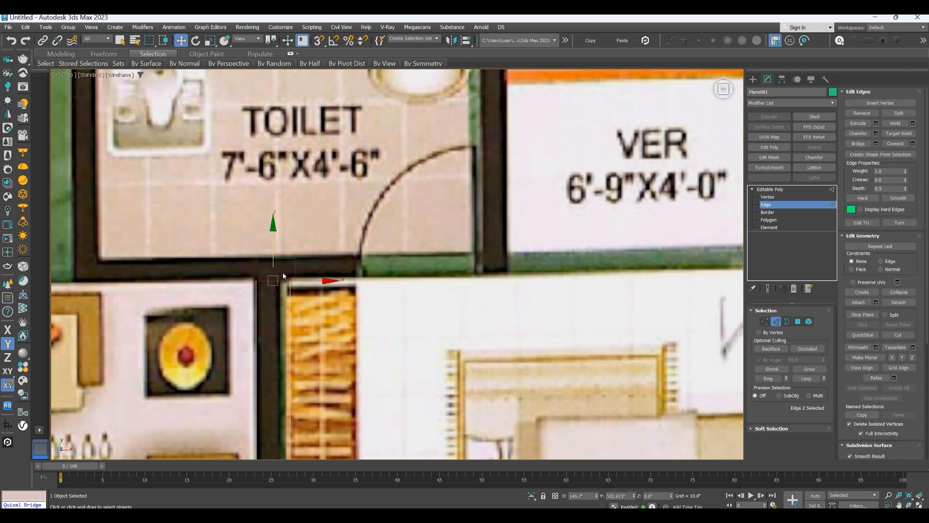
scroll(274, 269, "up", 3)
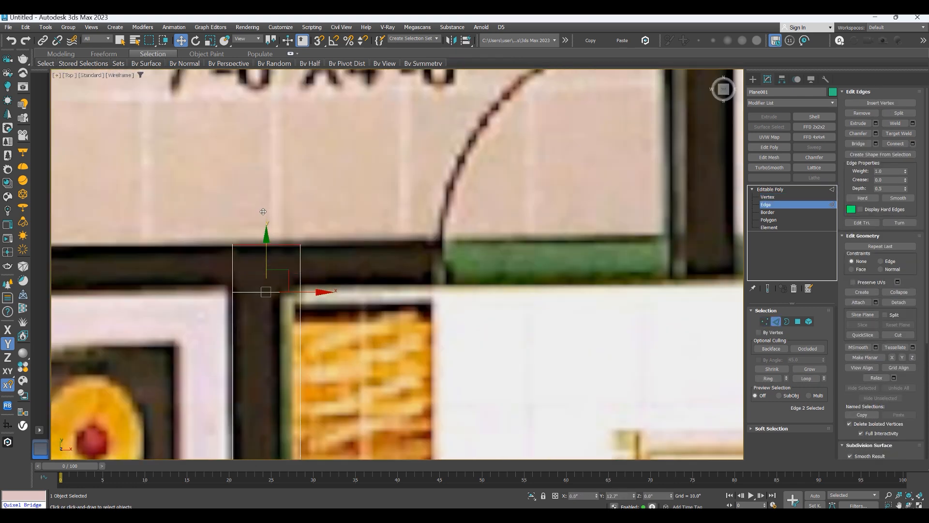
- Extrude the corner segment's side edge along X to the toilet door jamb, across the door opening and through the adjoining wall
left_click(301, 266)
scroll(193, 271, "down", 3)
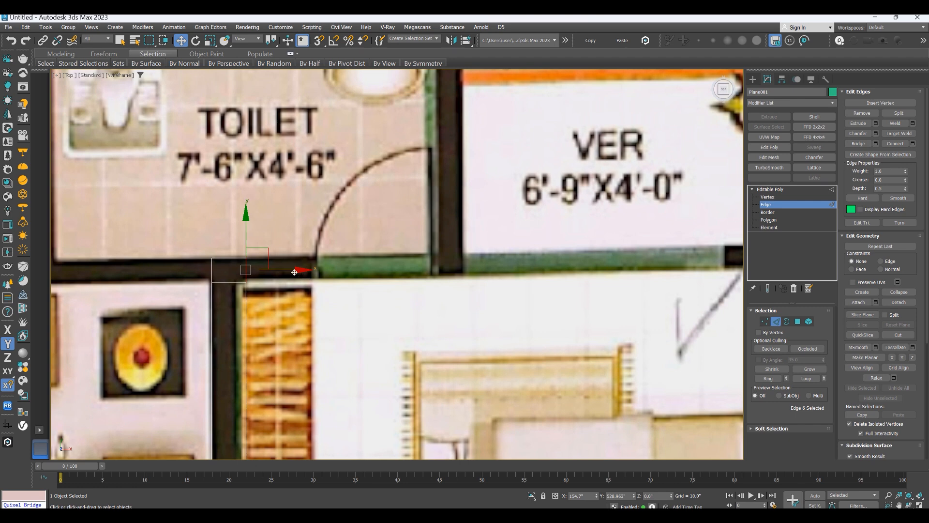
left_click_drag(293, 272, 331, 270)
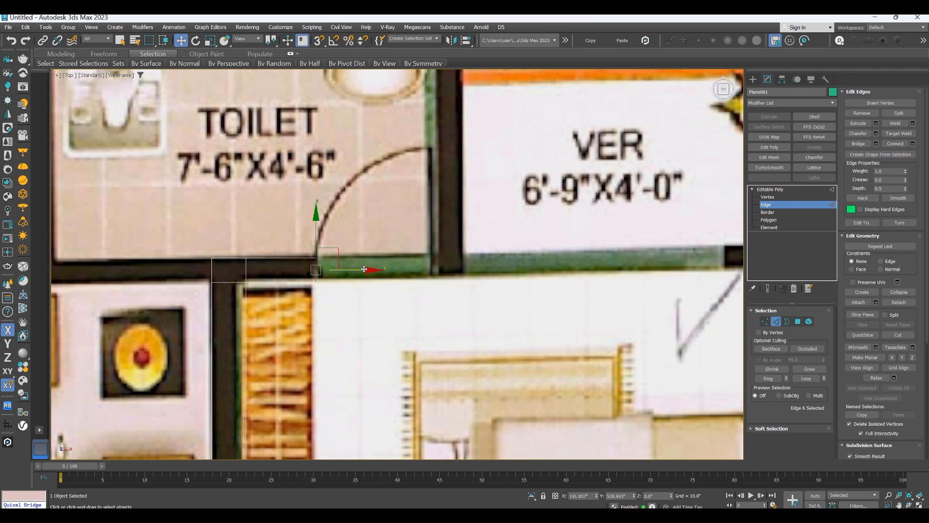
scroll(332, 271, "down", 3)
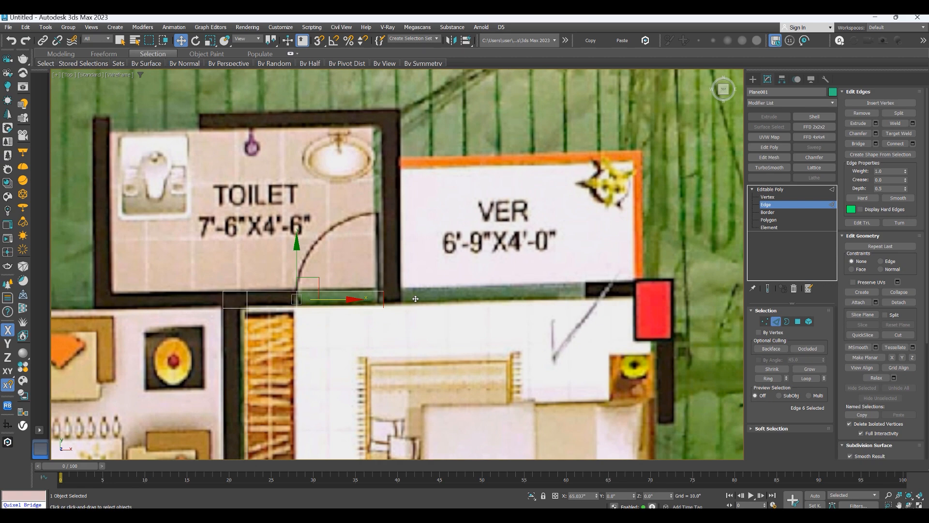
scroll(415, 299, "down", 3)
scroll(378, 313, "up", 3)
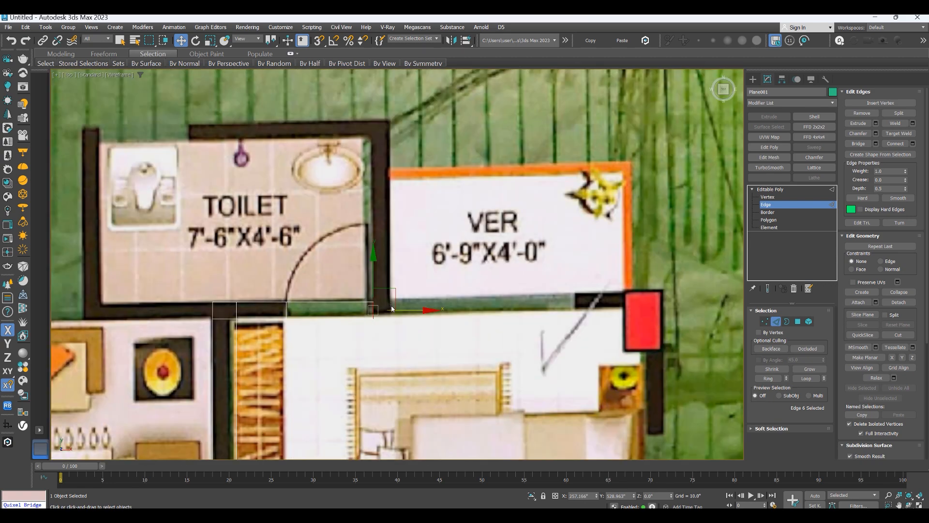
middle_click_drag(378, 314, 350, 322)
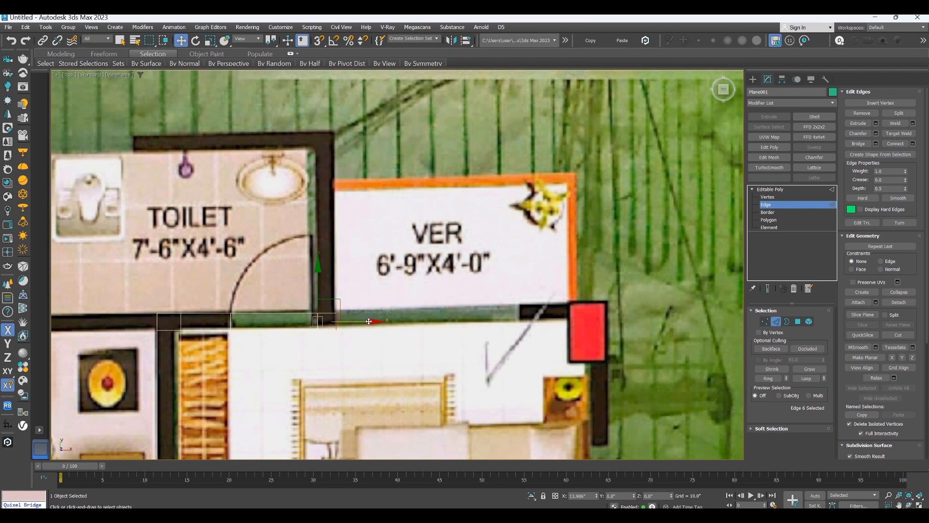
- Extrude the wall's end edge along X past the VER opening and the short wall stub, then across the red column
left_click_drag(368, 321, 551, 321, "shift")
scroll(547, 317, "down", 2)
left_click_drag(508, 295, 543, 295, "shift")
left_click_drag(543, 295, 572, 295, "shift")
- Extrude the lower edge of the column segment down along Y to the bottom of the upper red column
left_click(501, 299)
scroll(500, 297, "up", 3)
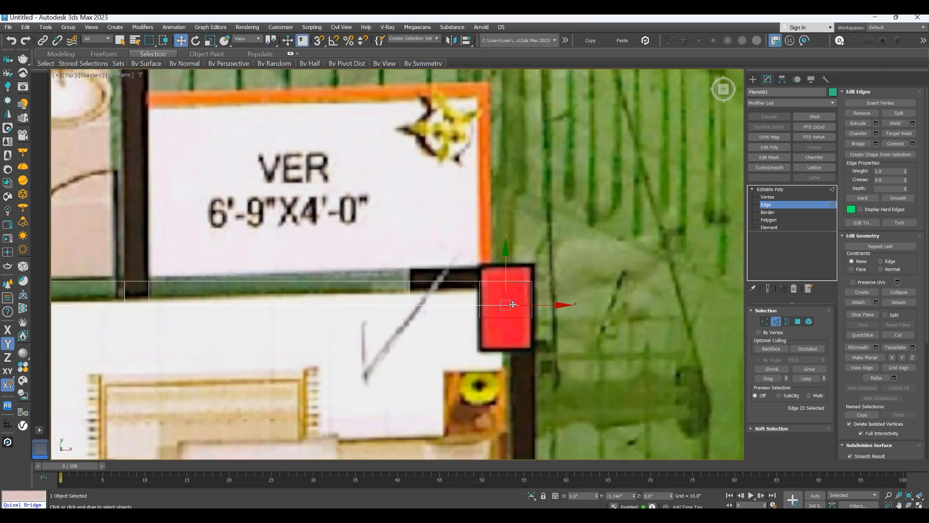
left_click_drag(507, 254, 506, 296, "shift")
scroll(484, 271, "up", 2)
- Split the column segment at the outer wall's thickness and extrude its lower edge down the wall stub beneath the column
key("1")
key("4")
key("2")
left_click_drag(472, 207, 454, 386)
left_click(454, 262)
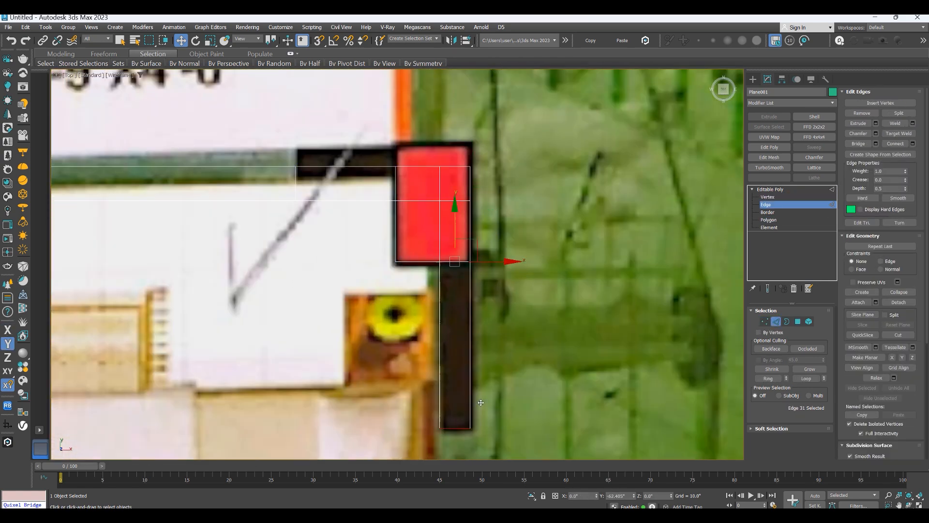
- Extrude the outer wall of C.BED-02 down past the window opening to the lower red column and cover that column
scroll(450, 290, "down", 6)
left_click_drag(428, 167, 427, 280, "shift")
scroll(436, 333, "up", 3)
left_click_drag(414, 264, 429, 335, "shift")
left_click(406, 334)
scroll(406, 317, "up", 2)
left_click(410, 325)
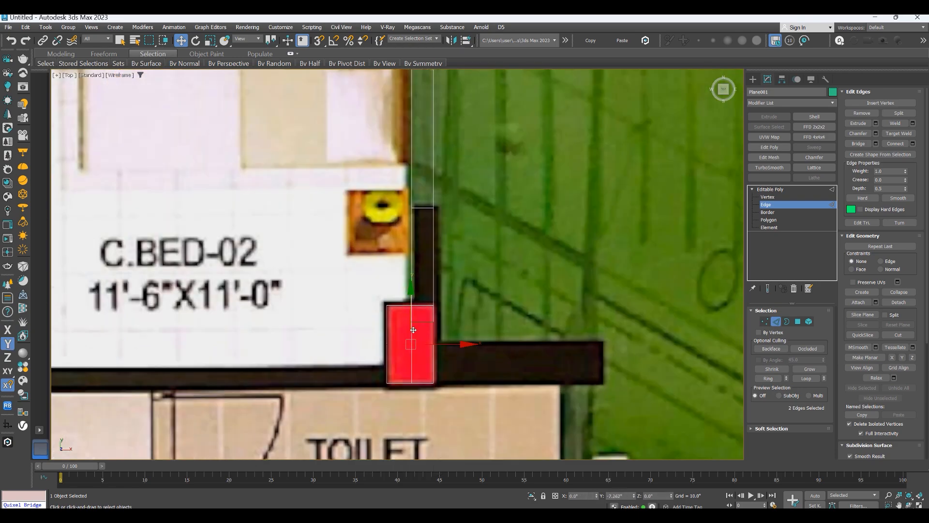
- Raise the C.BED-02 wall outline into upright walls with a Shell modifier and collapse it into an Editable Poly
middle_click_drag(411, 325, 524, 294)
scroll(544, 312, "down", 8)
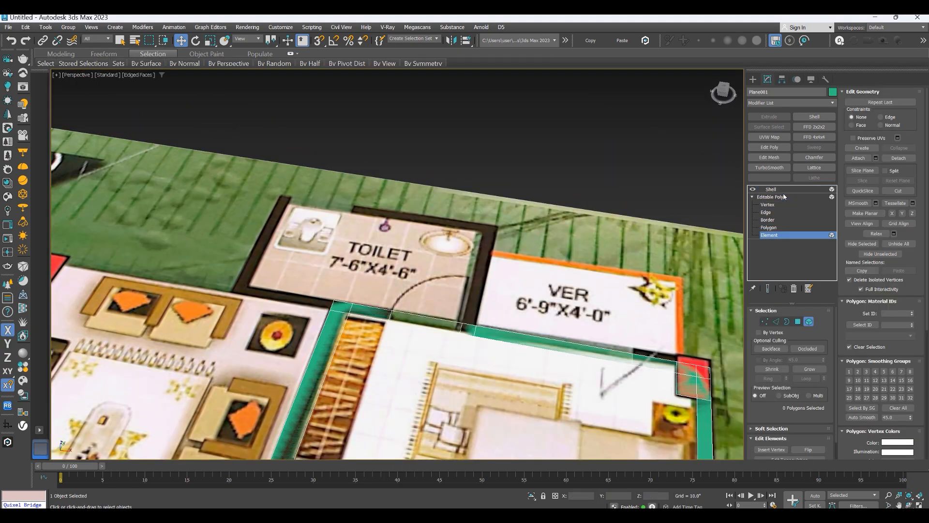
left_click(451, 208)
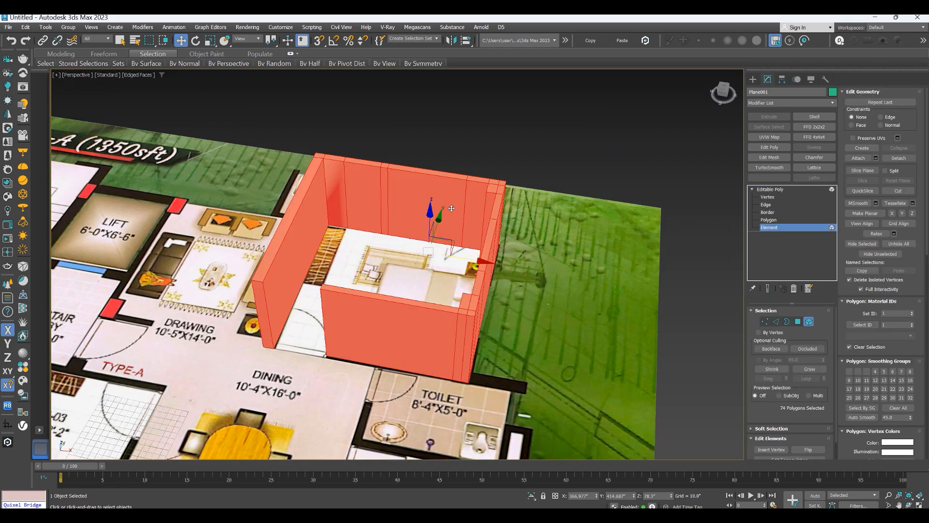
- Connect all vertical edges of the C.BED-02 walls with one segment and lower the new edge loop to window-sill height
scroll(451, 208, "down", 10)
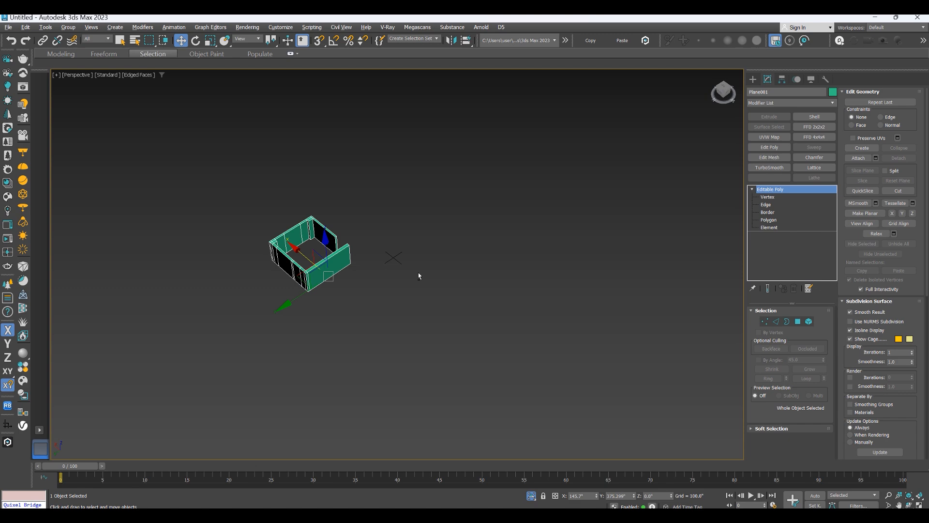
middle_click_drag(419, 271, 458, 240)
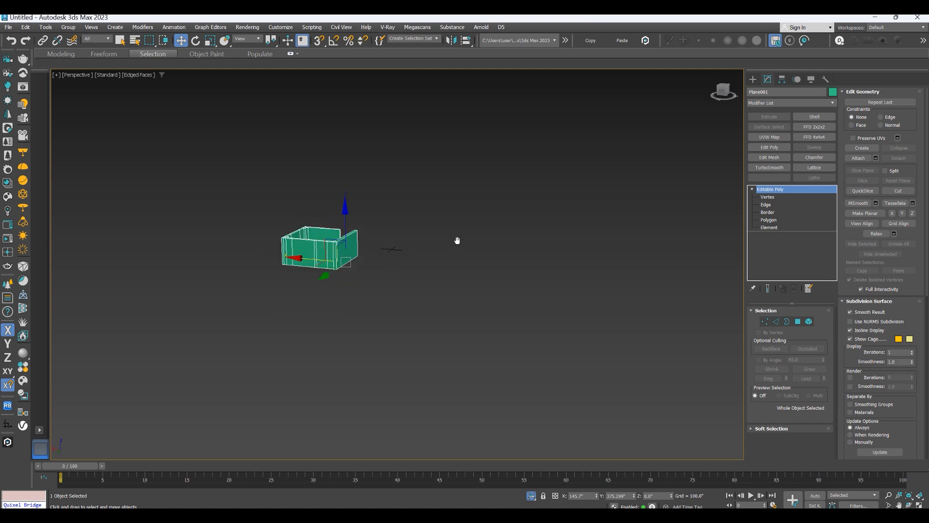
key("f")
scroll(338, 286, "down", 3)
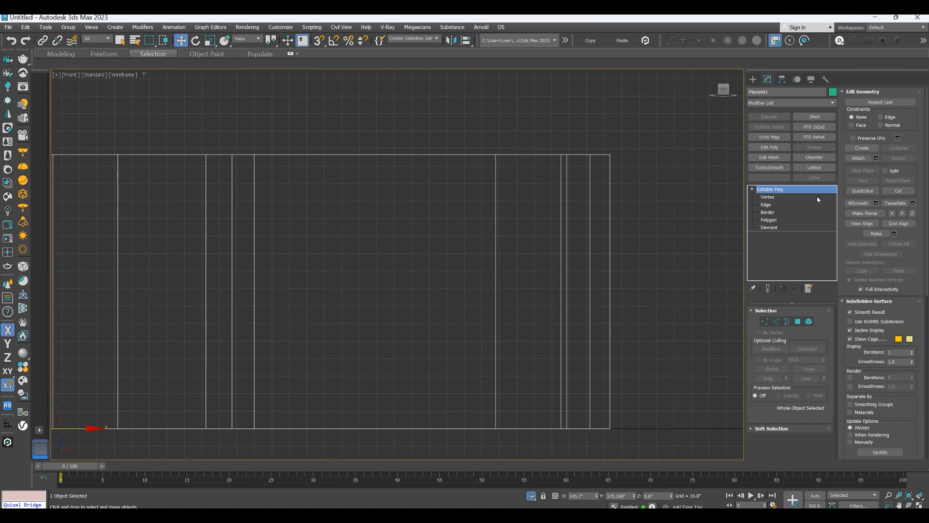
left_click(782, 205)
scroll(705, 231, "down", 4)
left_click_drag(705, 230, 281, 259)
right_click(394, 249)
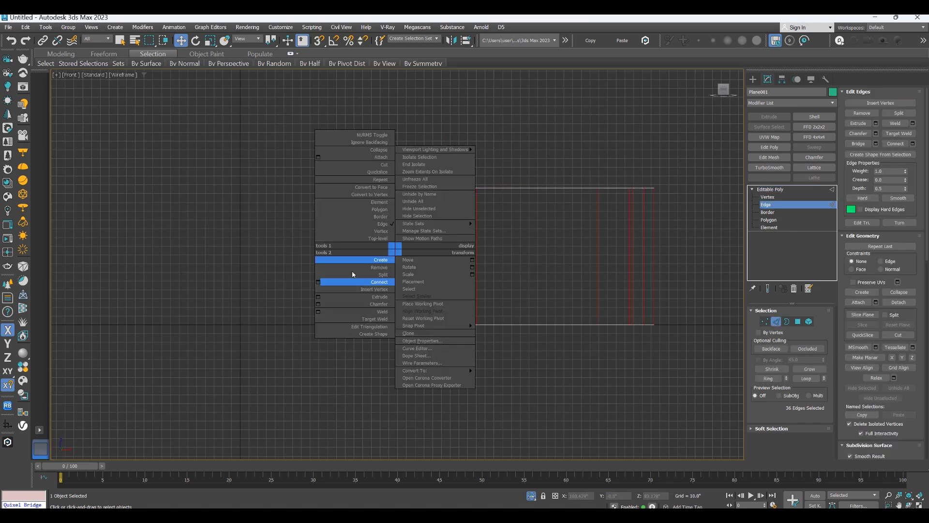
left_click(318, 281)
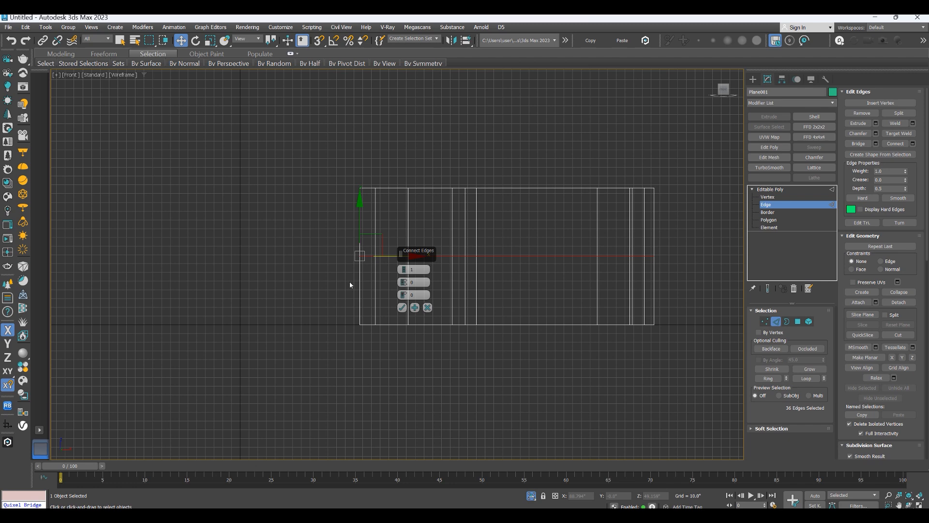
left_click(400, 305)
scroll(382, 276, "up", 2)
middle_click_drag(589, 237, 442, 248)
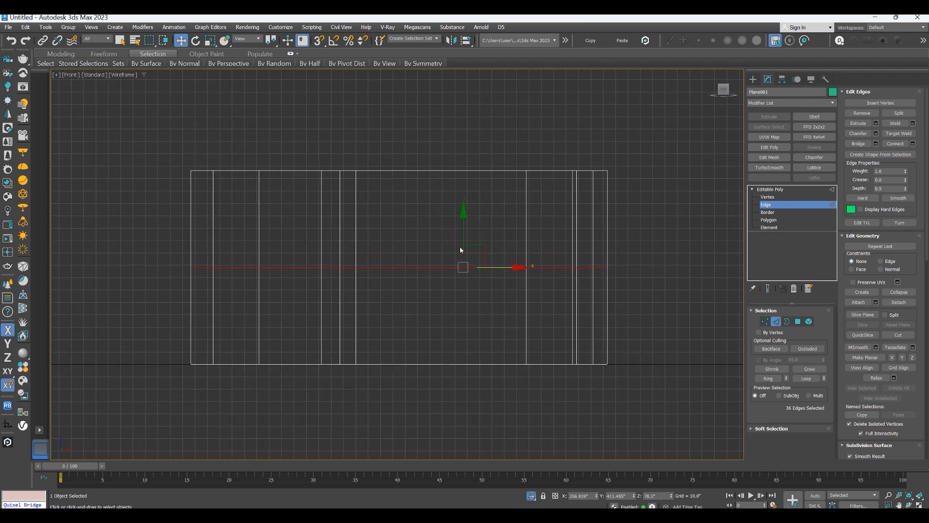
left_click_drag(461, 249, 469, 302)
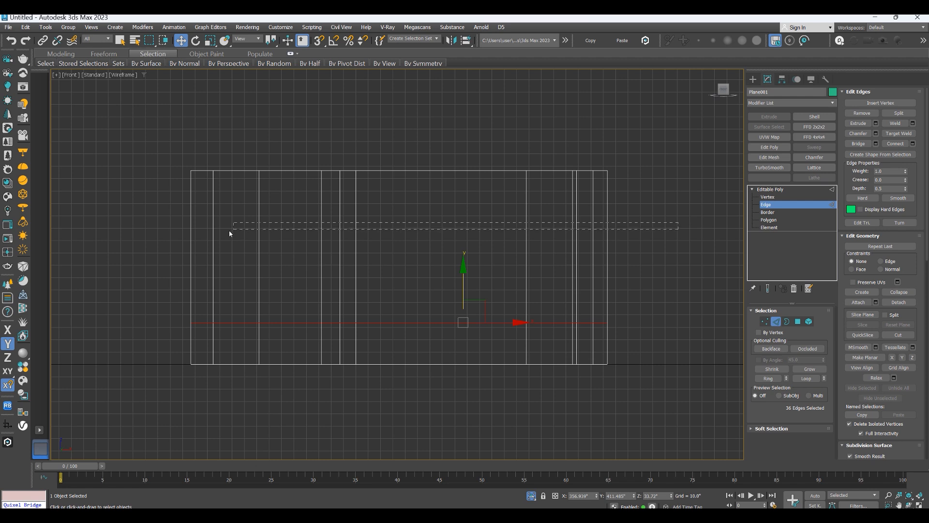
- Connect the vertical wall edges above the sill loop with one segment and raise the new loop to window-head height
left_click_drag(230, 232, 230, 233)
right_click(248, 267)
left_click(179, 284)
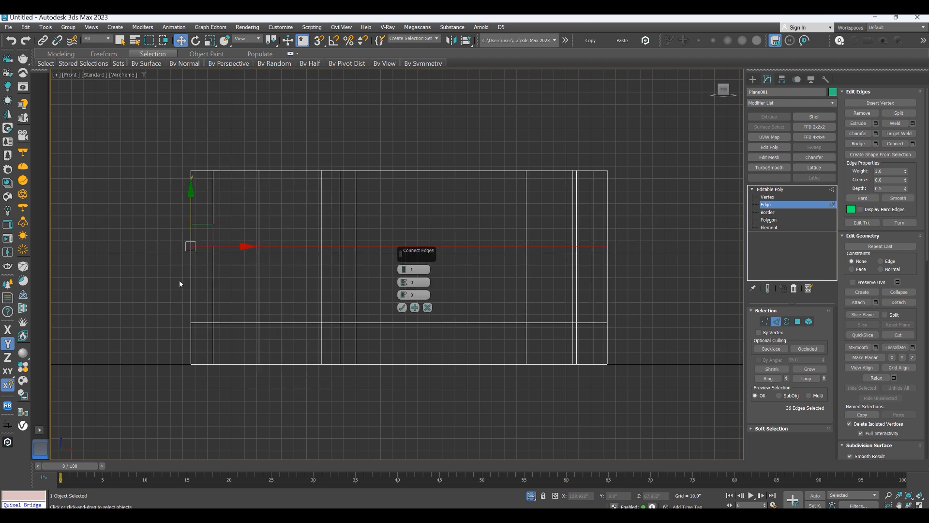
left_click(401, 307)
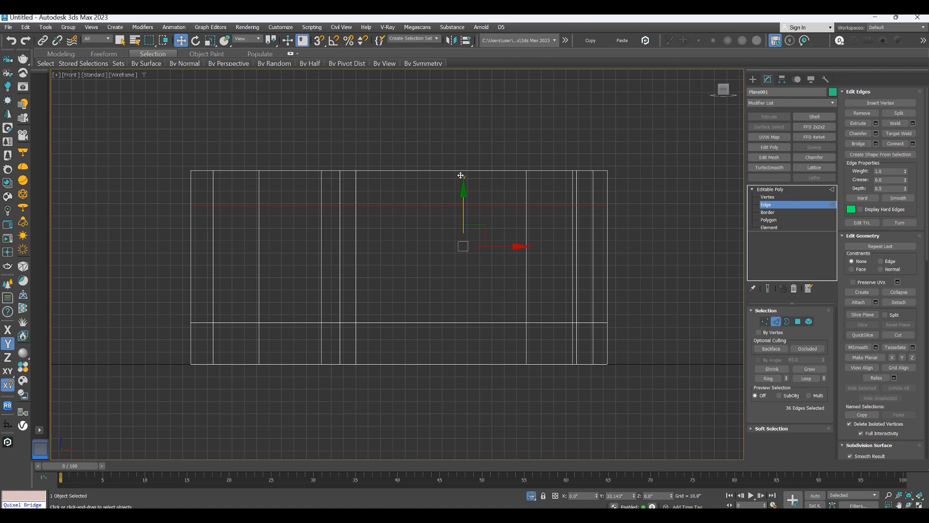
- Select all polygons of the C.BED-02 wall object
left_click(774, 220)
key("ctrl+a")
key("z")
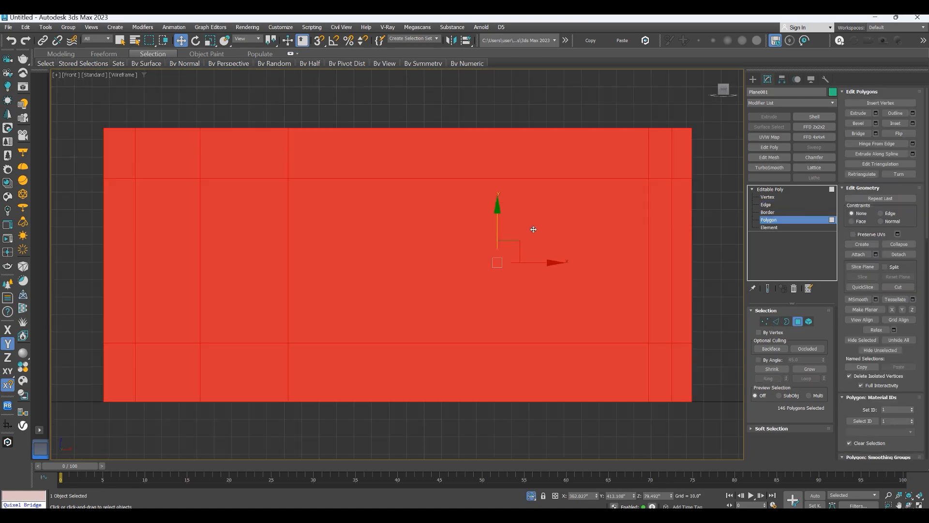
middle_click_drag(533, 228, 426, 312, "alt")
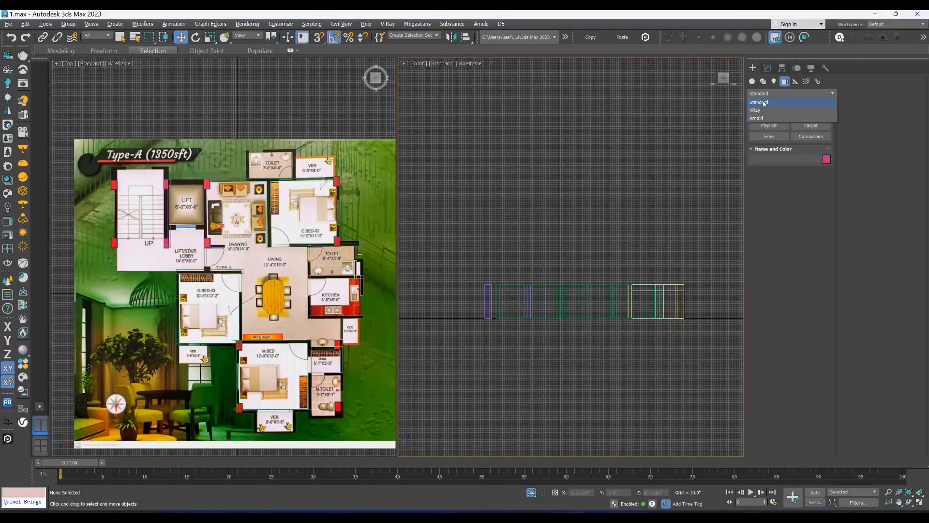
- Create a targeted Corona camera on the plan, aimed from the dining side across the drawing room past its far wall
left_click(764, 102)
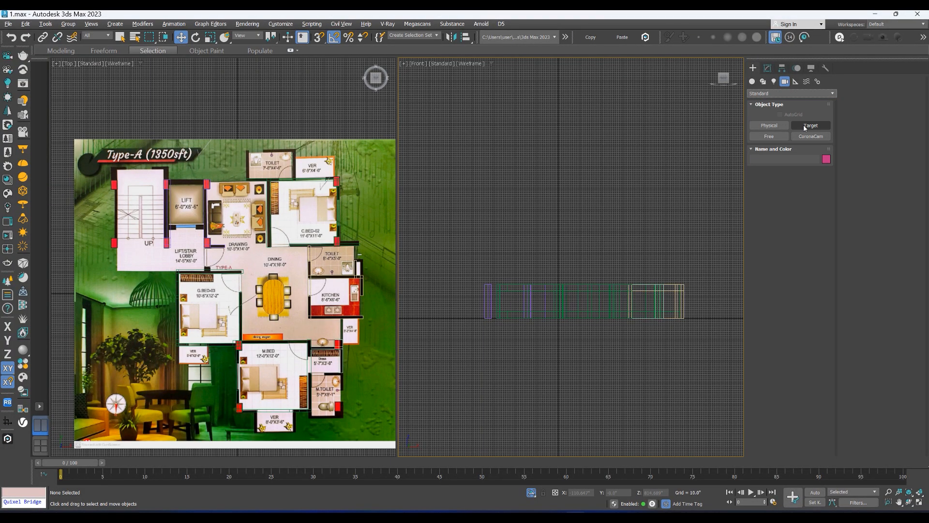
left_click(811, 136)
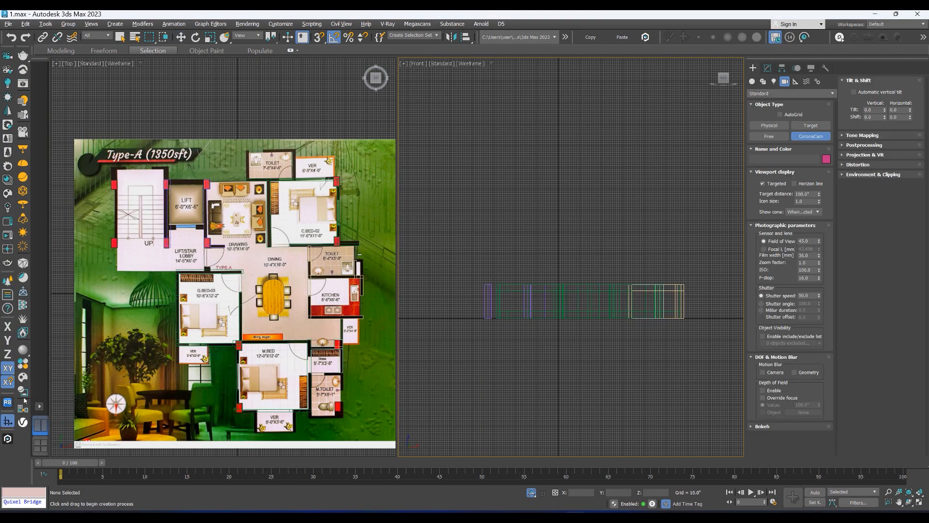
scroll(235, 218, "up", 10)
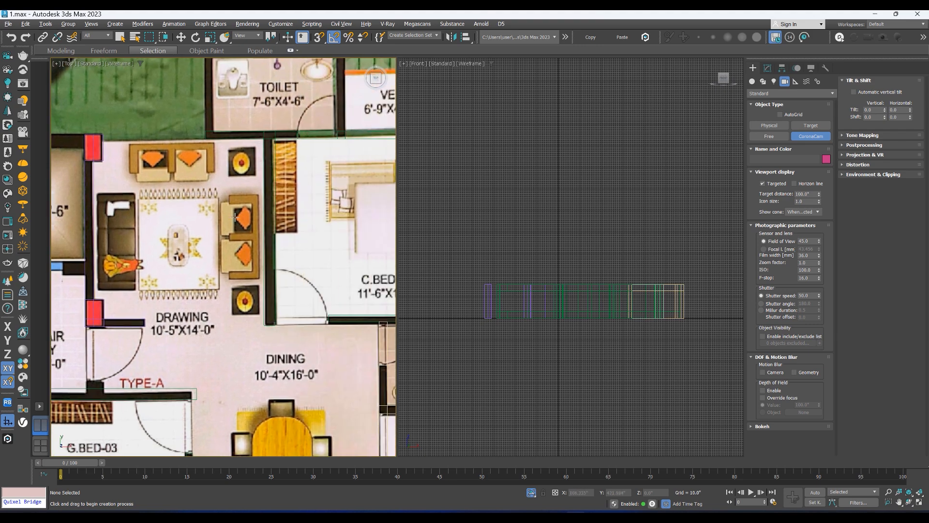
middle_click_drag(190, 222, 226, 166)
scroll(227, 167, "down", 2)
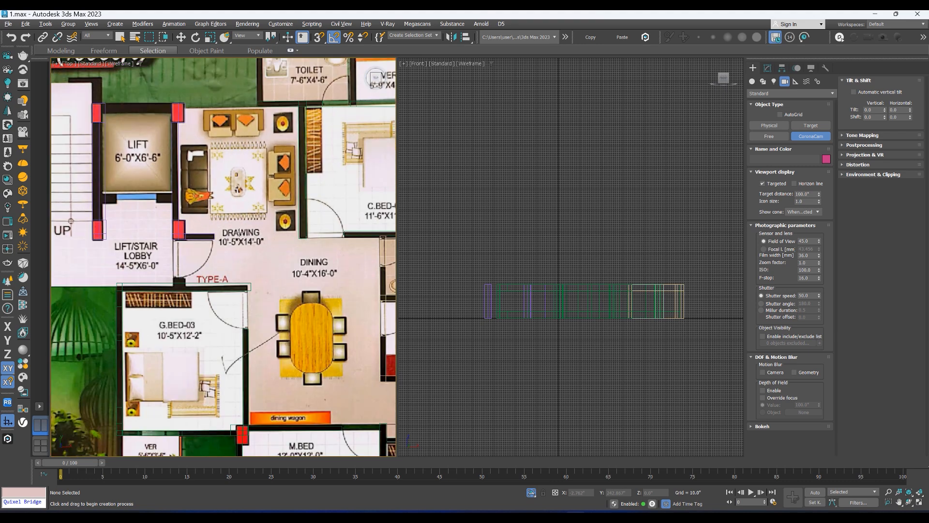
left_click_drag(234, 268, 247, 96)
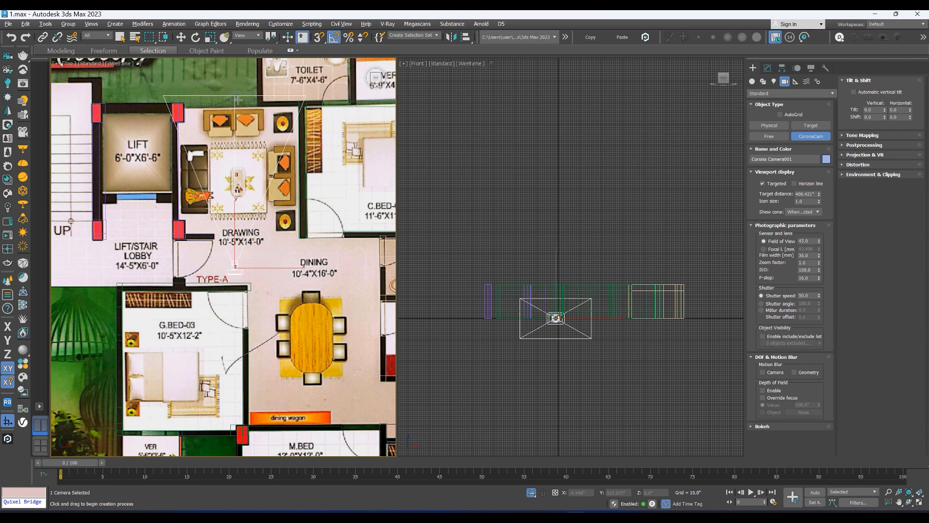
- Show the front view through the new Corona camera with default shading
right_click(519, 256)
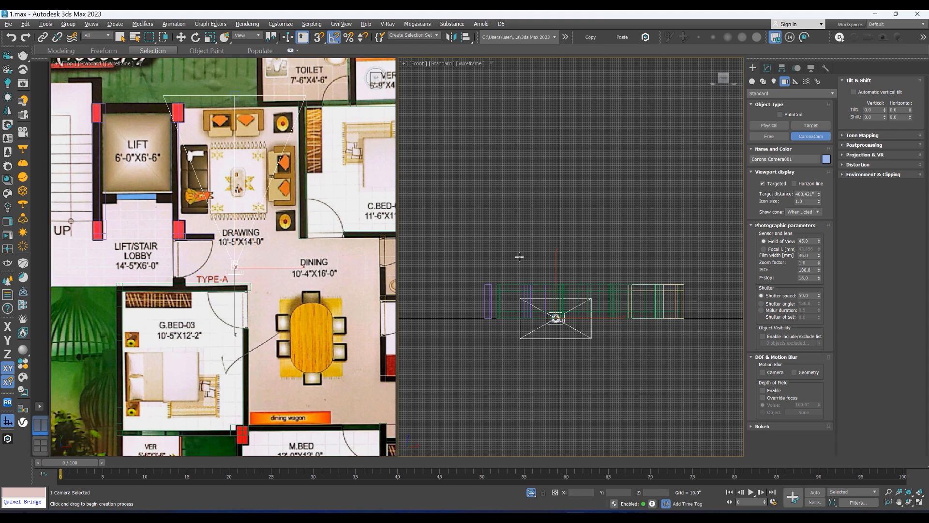
key("w")
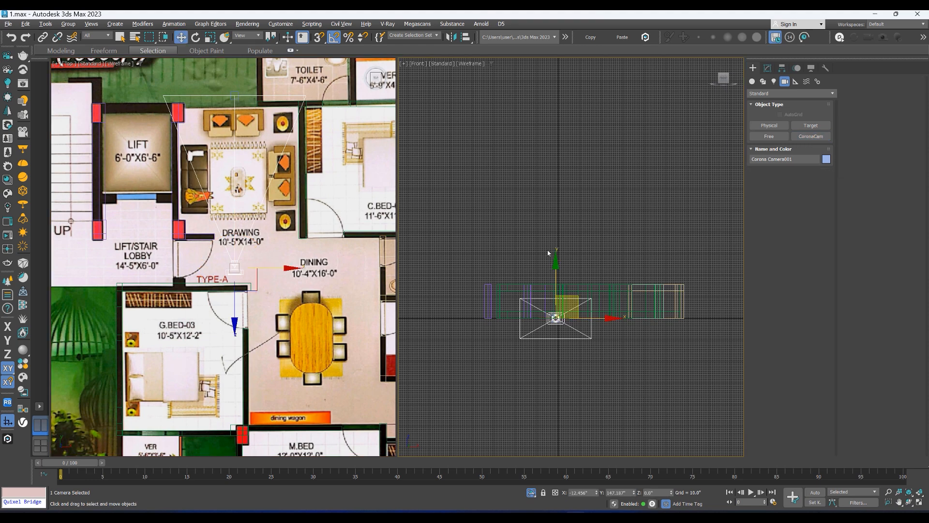
key("c")
key("F3")
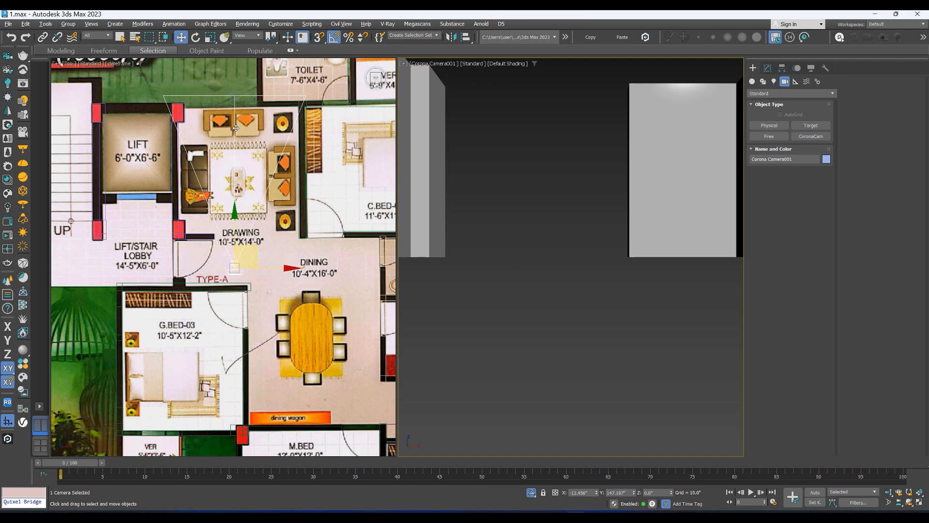
- Raise the camera and its target together along Z to eye level and turn on safe frames in the camera view
scroll(234, 95, "up", 4)
left_click(235, 94)
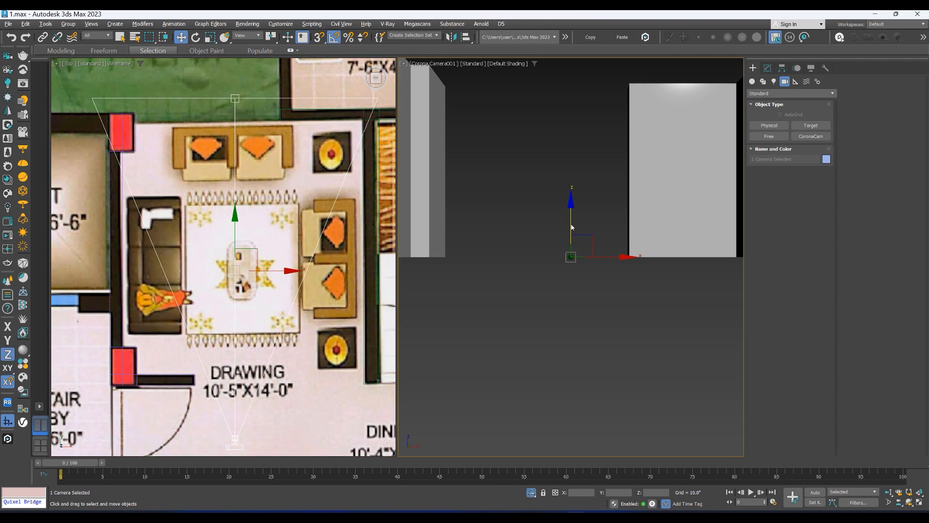
left_click_drag(572, 227, 556, 146)
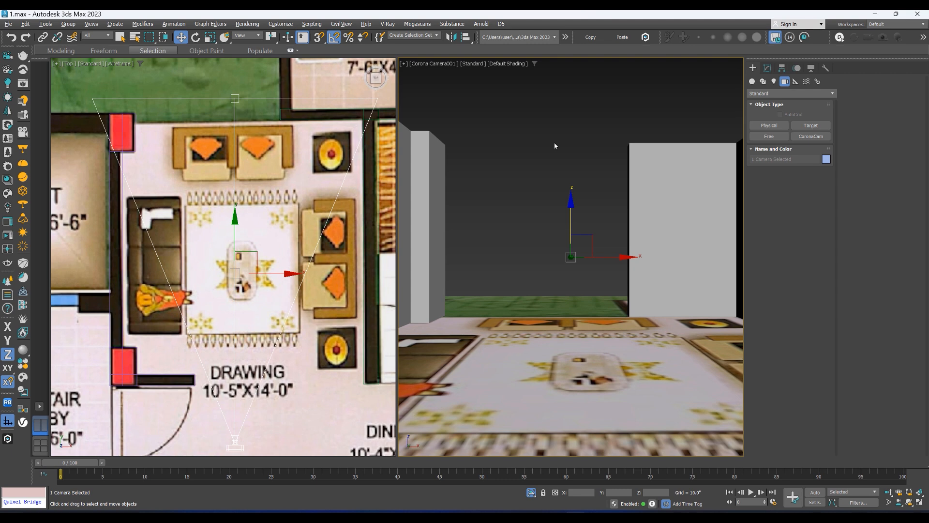
key("shift+f")
left_click(486, 214)
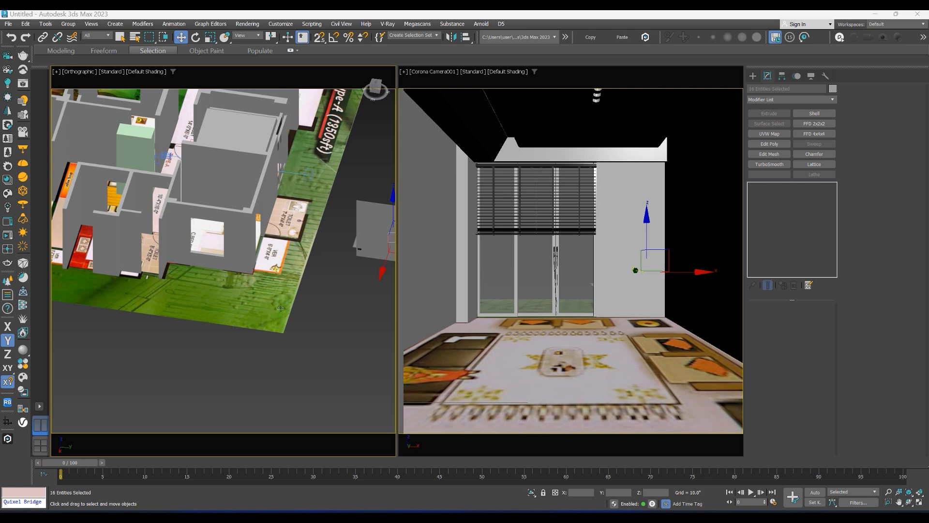
- Group the selected sofa, rug and coffee table objects above the plan in the top view, keeping the suggested name
key("t")
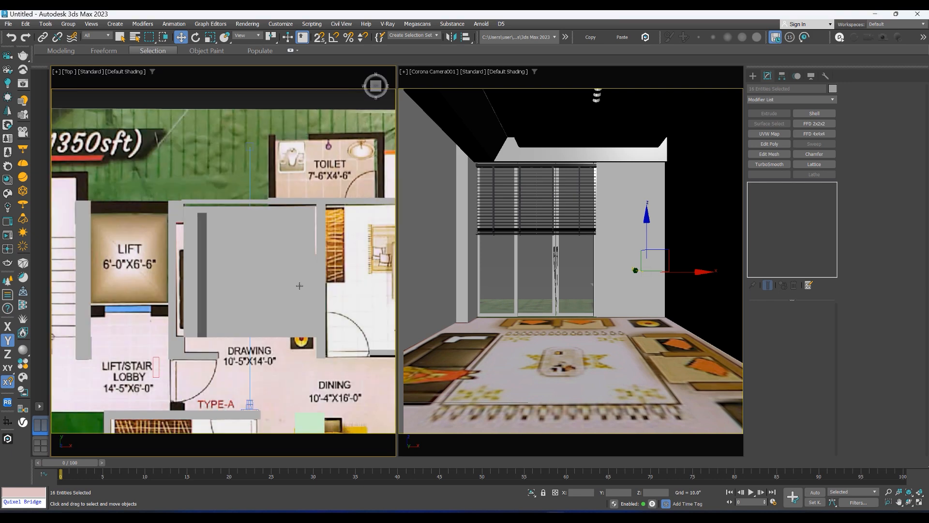
scroll(299, 286, "down", 1)
middle_click_drag(299, 286, 242, 431)
scroll(296, 269, "down", 3)
scroll(295, 269, "down", 4)
middle_click_drag(296, 268, 295, 200)
scroll(277, 249, "up", 6)
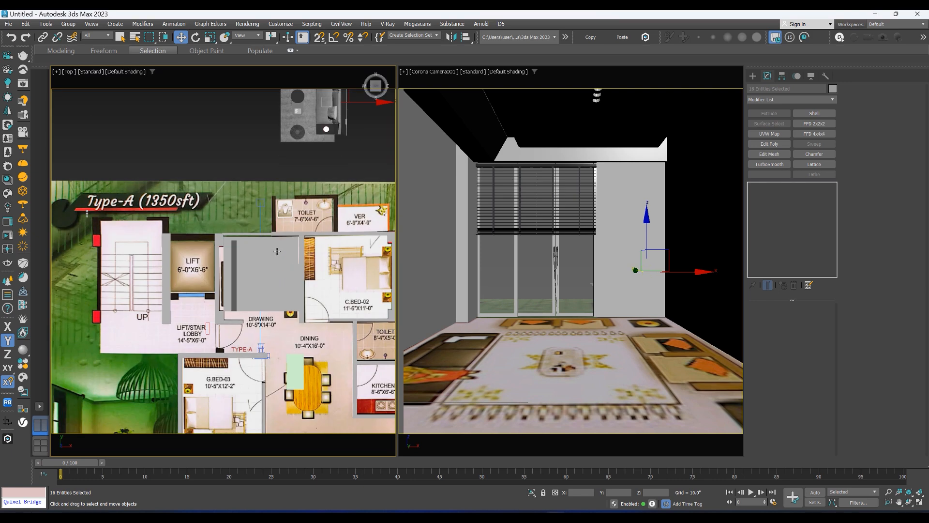
key("F3")
key("F3")
middle_click_drag(328, 102, 315, 149)
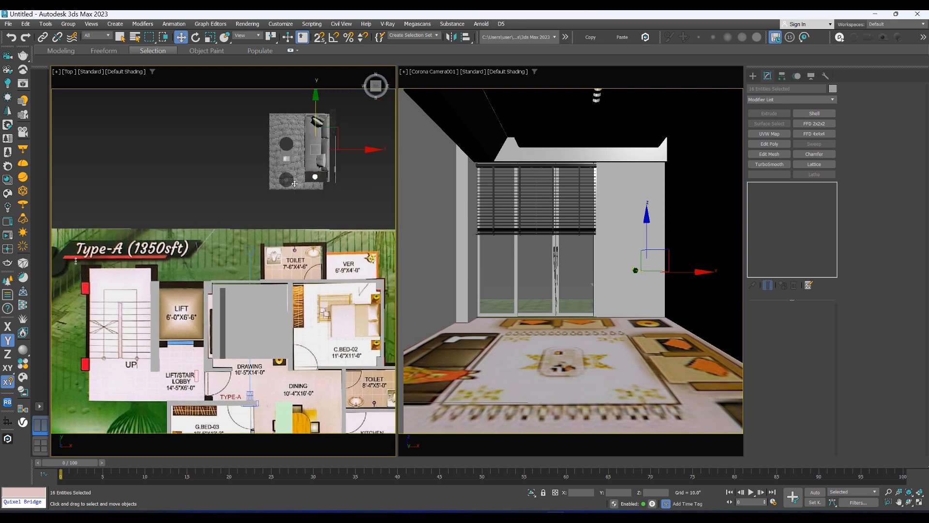
left_click(69, 24)
left_click(72, 36)
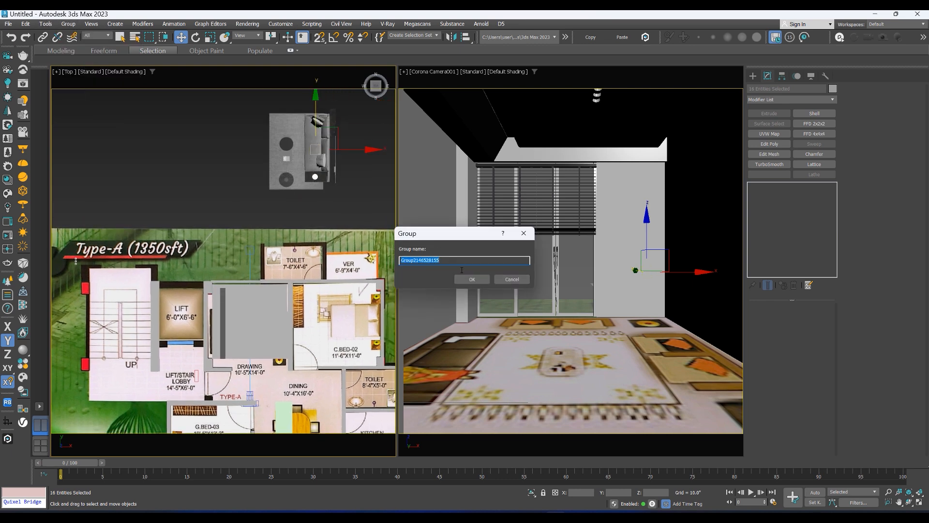
key("Return")
- Move the sofa group into the drawing room and align it along X with the wall shared with C.BED-02
left_click_drag(314, 145, 263, 338)
scroll(274, 310, "up", 5)
middle_click_drag(280, 349, 285, 241)
left_click_drag(288, 240, 290, 240)
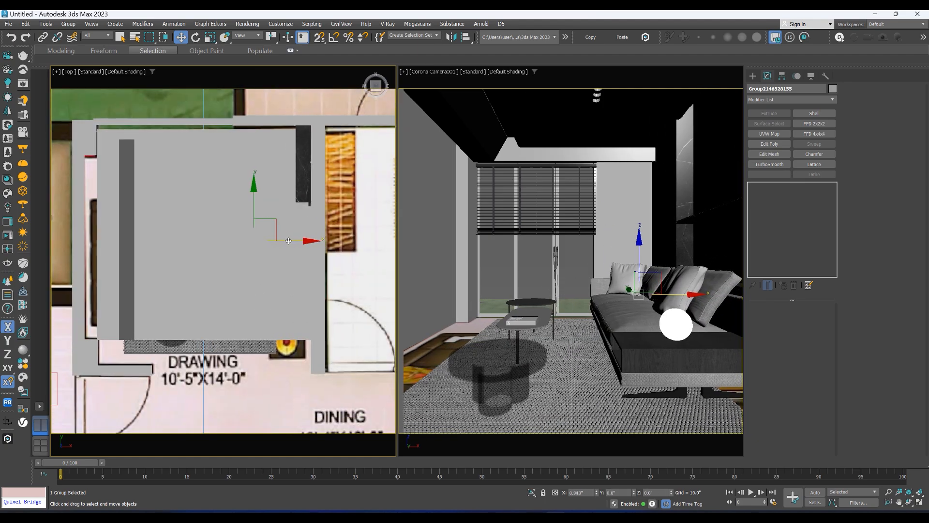
- Select the TV wall unit objects beside the plan and move them into the drawing room in the top view
scroll(289, 240, "down", 10)
middle_click_drag(300, 239, 143, 252)
scroll(250, 222, "up", 9)
left_click(250, 222)
middle_click_drag(249, 223, 271, 228, "alt")
left_click_drag(295, 149, 214, 394)
key("t")
scroll(214, 395, "down", 10)
middle_click_drag(214, 394, 367, 299)
left_click_drag(384, 264, 226, 286)
scroll(226, 286, "up", 8)
middle_click_drag(226, 286, 310, 271)
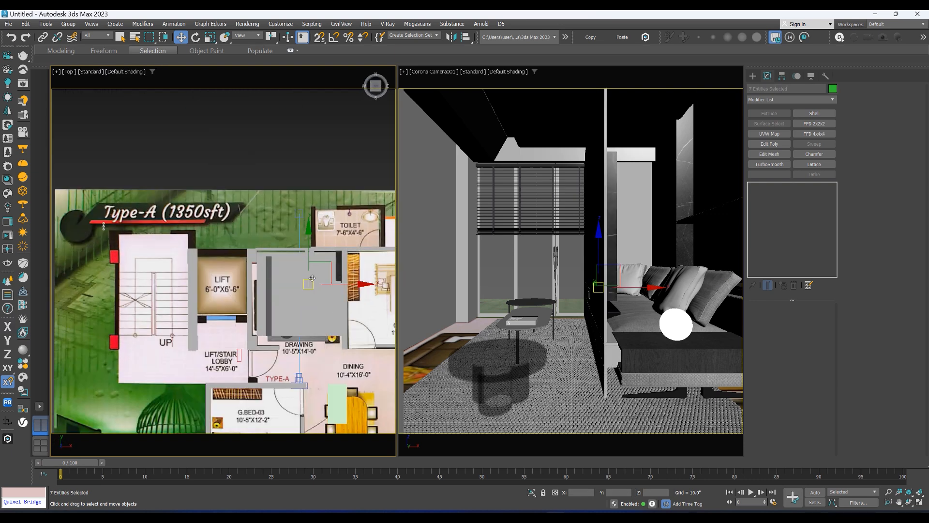
- Place the TV unit objects against the drawing room's lift-side wall, using wireframe display for alignment
left_click_drag(312, 279, 259, 281)
key("F3")
scroll(261, 290, "up", 5)
middle_click_drag(294, 288, 281, 248)
left_click_drag(283, 248, 260, 246)
scroll(269, 228, "down", 3)
scroll(282, 228, "up", 3)
middle_click_drag(282, 228, 292, 255)
mouse_move(246, 230)
left_mouse_down()
mouse_move(218, 419)
mouse_move(244, 232)
left_mouse_up()
- Group the TV unit objects under the suggested name and fine-tune the group's position along the lift-side wall
left_click(69, 24)
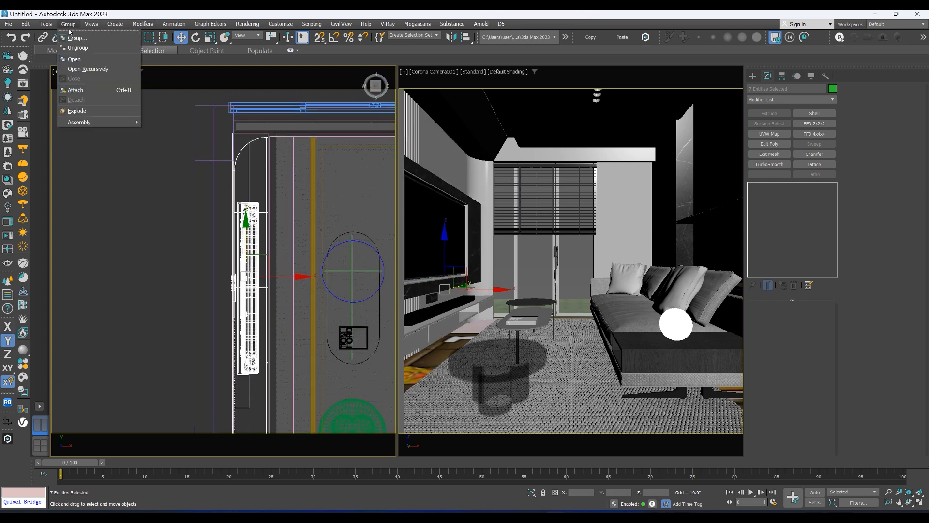
left_click(75, 36)
key("Return")
middle_click_drag(275, 279, 268, 233)
left_click_drag(267, 232, 269, 232)
middle_click_drag(269, 232, 270, 269)
left_click_drag(238, 237, 238, 236)
- Examine the slatted panel objects left outside the floor plan in a shaded orthographic view
scroll(203, 221, "down", 10)
middle_click_drag(200, 225, 192, 214, "alt")
key("F3")
scroll(252, 236, "up", 8)
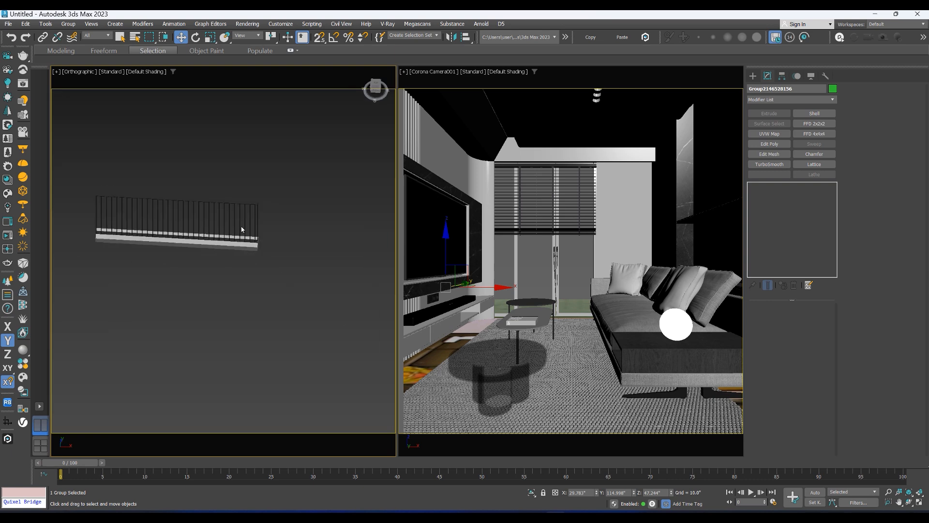
scroll(243, 228, "down", 3)
mouse_move(243, 228)
middle_mouse_down()
mouse_move(178, 248)
mouse_move(291, 213)
middle_mouse_up()
scroll(196, 259, "down", 2)
scroll(339, 320, "up", 2)
left_click(342, 323)
scroll(341, 323, "down", 5)
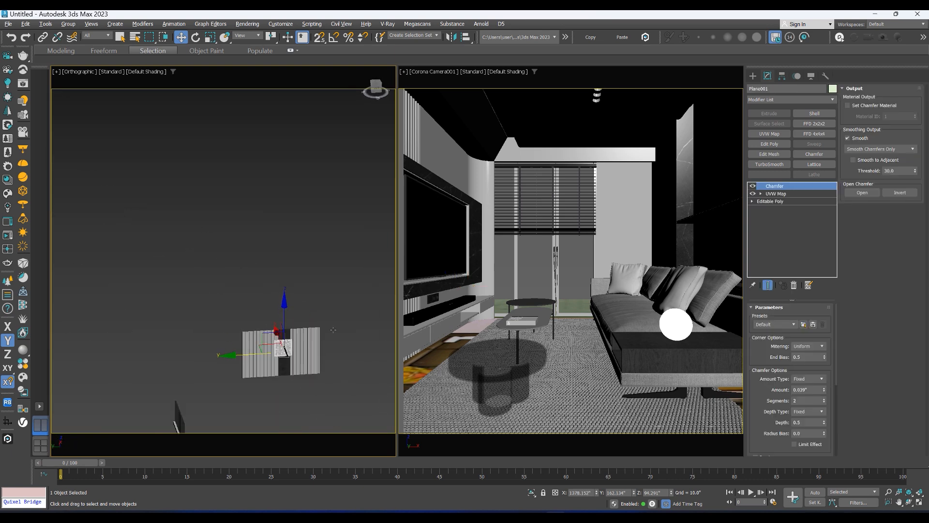
- Maximize the Corona camera view and switch its display to Clay shading
left_click(557, 239)
key("alt+w")
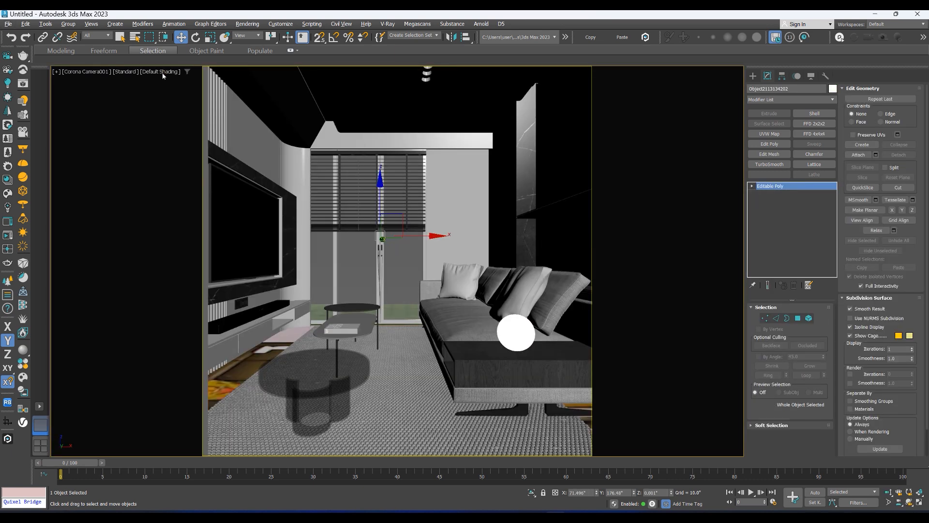
left_click(166, 72)
left_click(162, 127)
- Select the ceiling light group and shift it along X, checking its placement up close in a perspective view
left_click(425, 76)
left_click_drag(448, 75, 436, 75)
key("p")
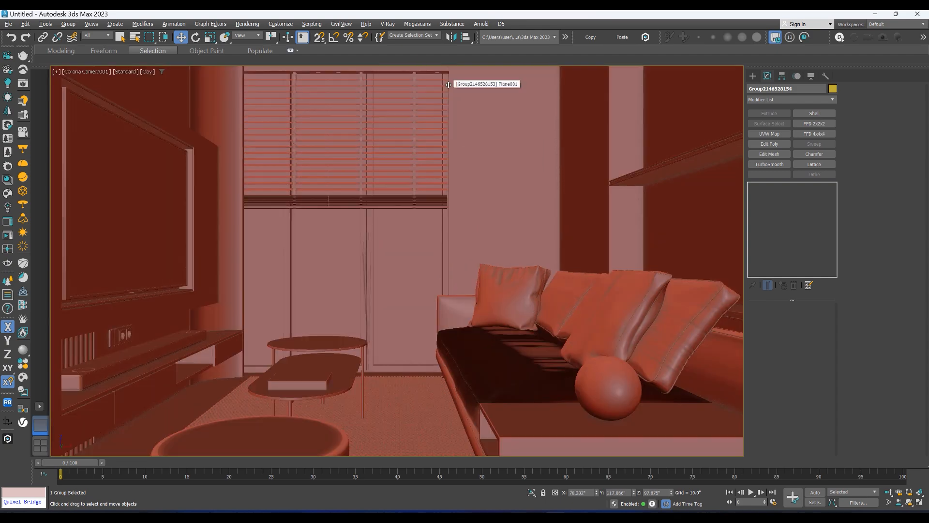
key("z")
scroll(437, 188, "up", 3)
mouse_move(437, 188)
middle_mouse_down("alt")
mouse_move(447, 194)
mouse_move(441, 183)
middle_mouse_up("alt")
left_click_drag(226, 162, 235, 159)
- Check the ceiling lights in isolation and switch the perspective view to Default Shading
key("alt+q")
middle_click_drag(416, 174, 319, 216, "alt")
left_click(129, 72)
left_click(150, 81)
mouse_move(542, 162)
middle_mouse_down("alt")
mouse_move(550, 191)
mouse_move(544, 160)
mouse_move(520, 214)
middle_mouse_up("alt")
key("alt+q")
right_click(534, 153)
left_click(558, 116)
- Move the ceiling light group slightly farther along positive X on the ceiling and return to the camera view
middle_click_drag(462, 163, 383, 206, "alt")
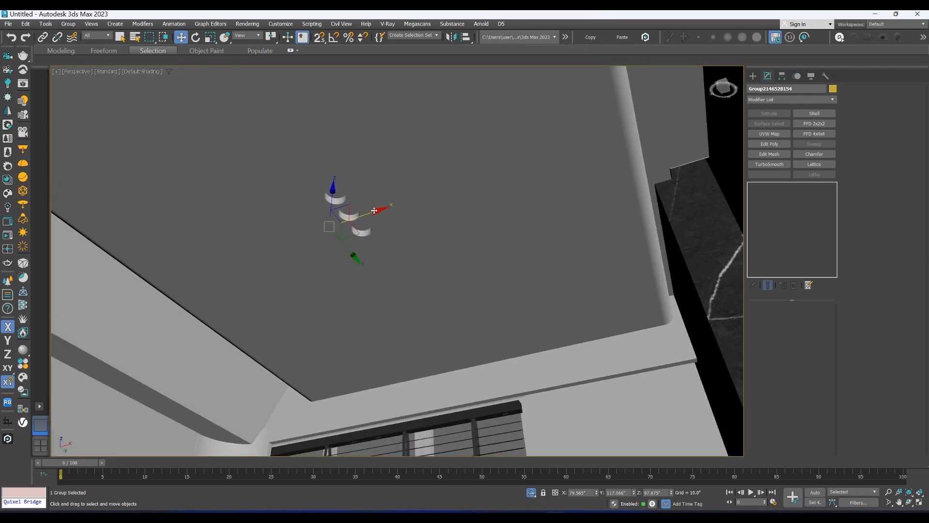
left_click_drag(377, 210, 387, 207)
middle_click_drag(387, 207, 434, 228, "alt")
key("c")
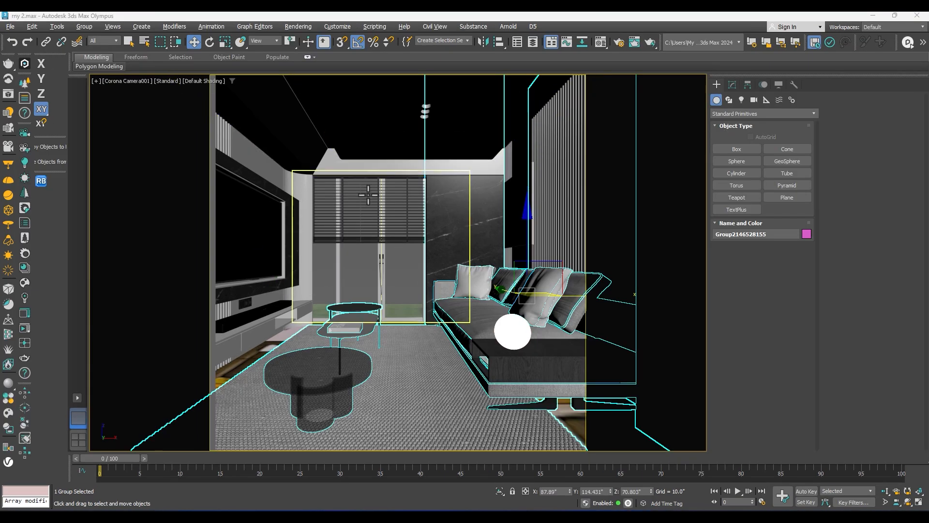
- Place a targeted Corona Sun in the top view, outside the drawing room's window wall and aimed into the room
left_click(342, 214)
key("alt+w")
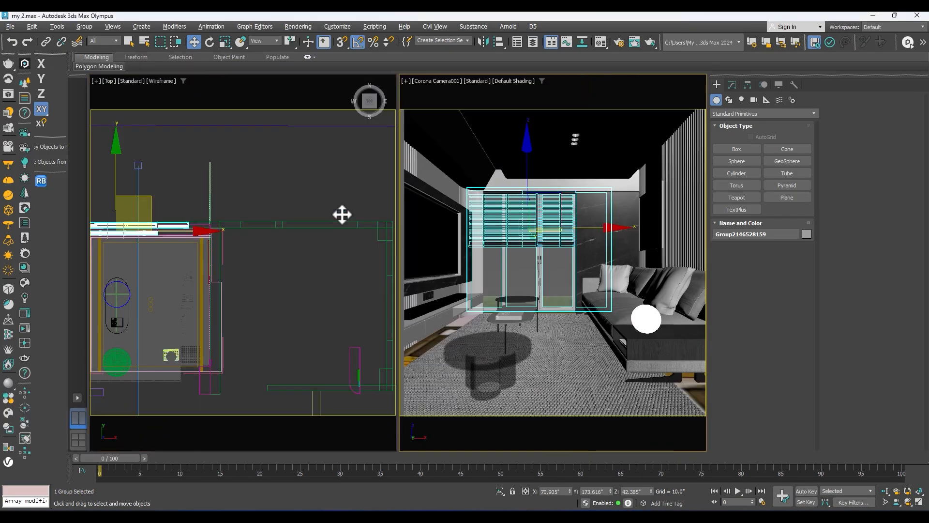
scroll(265, 255, "down", 3)
scroll(226, 231, "up", 1)
scroll(226, 231, "up", 2)
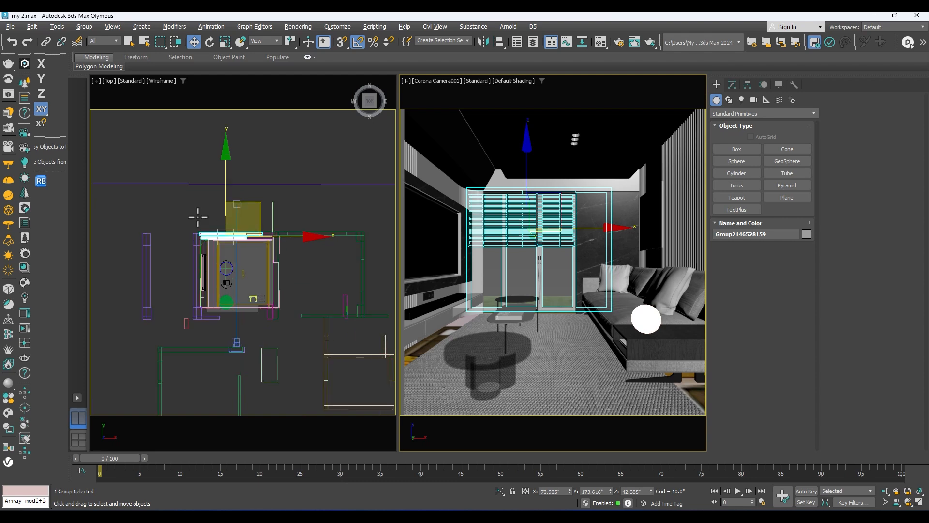
left_click(20, 177)
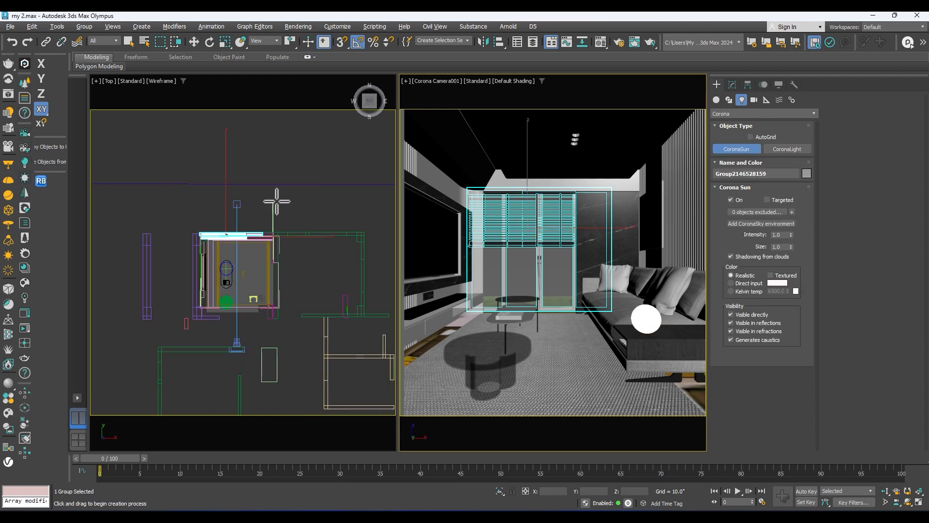
left_click(324, 110)
mouse_move(263, 199)
left_mouse_down()
mouse_move(228, 276)
mouse_move(239, 274)
left_mouse_up()
- Raise the Corona Sun vertically in the front view to a height of about 172 inches
key("f")
scroll(238, 266, "up", 3)
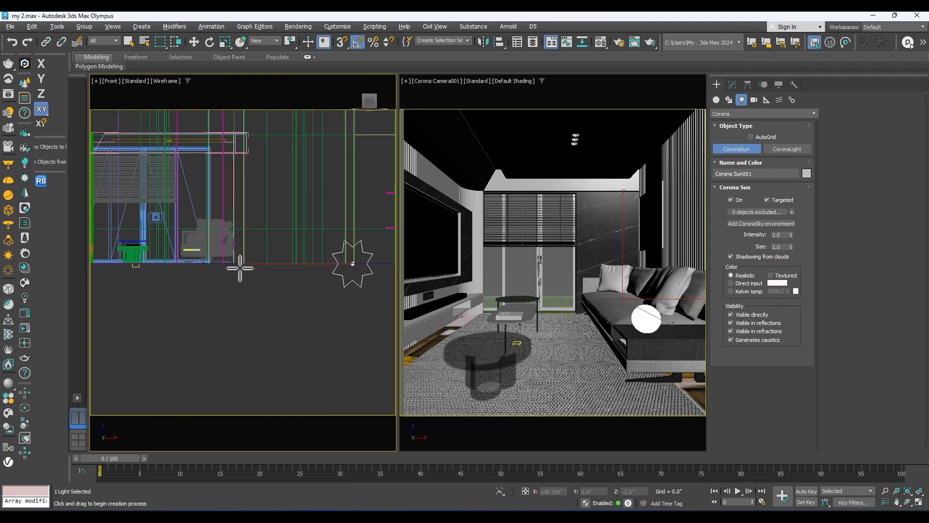
key("w")
scroll(262, 230, "down", 4)
scroll(262, 230, "up", 2)
key("F6")
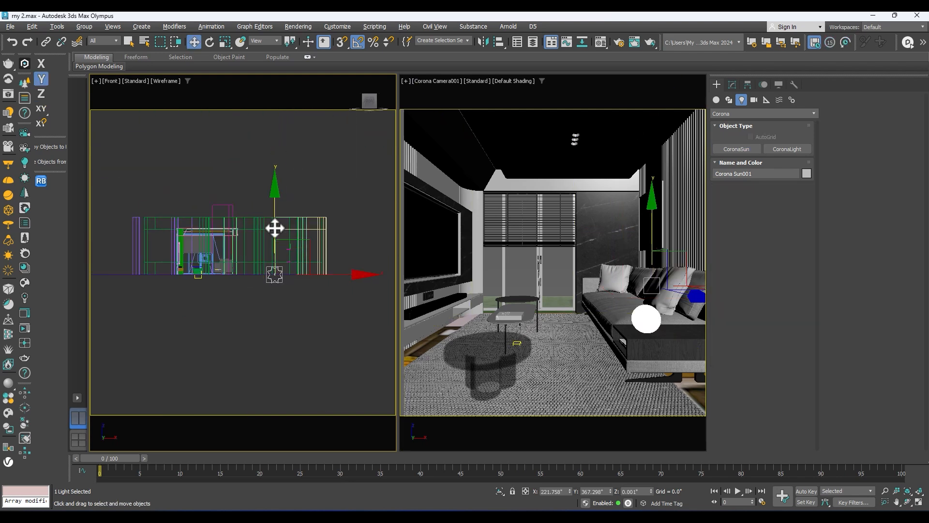
left_click_drag(274, 227, 282, 150)
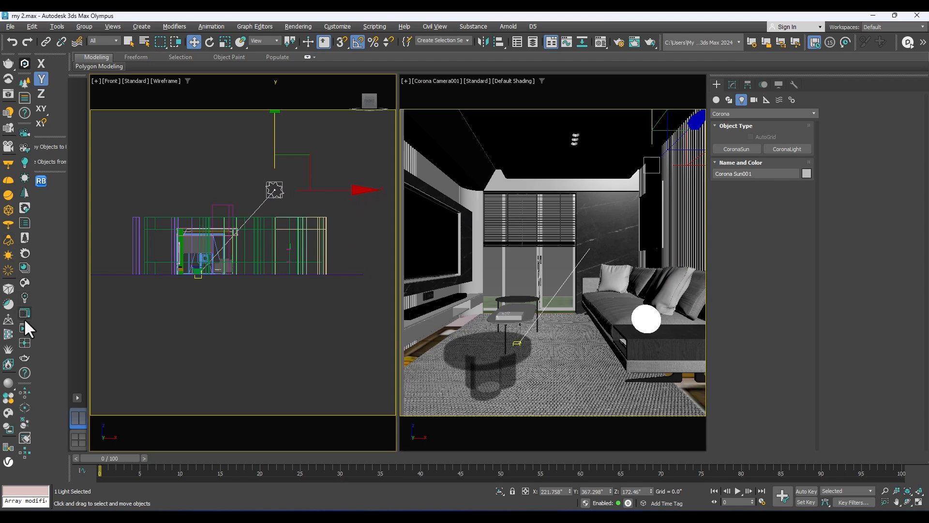
- Start an interactive Corona render of the camera view and lock the view to render to Corona Camera001
key("shift+q")
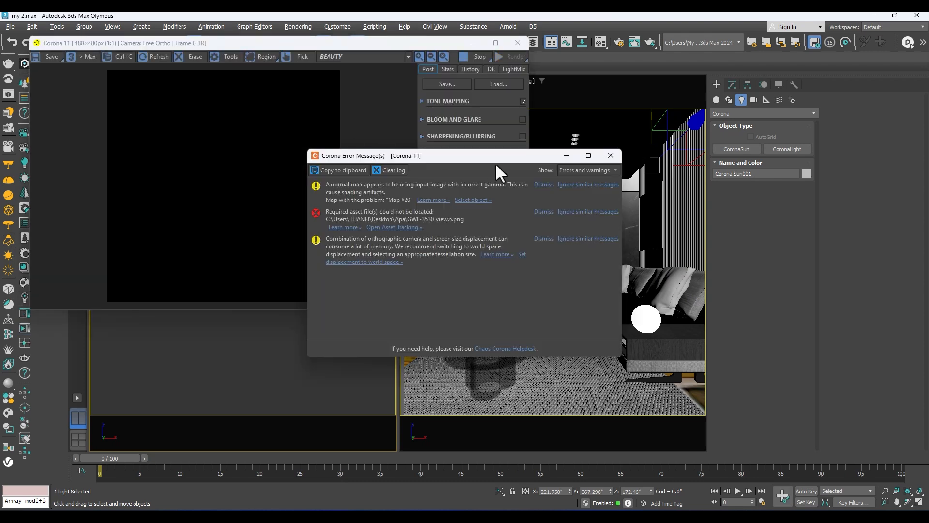
left_click(572, 158)
left_click(623, 191)
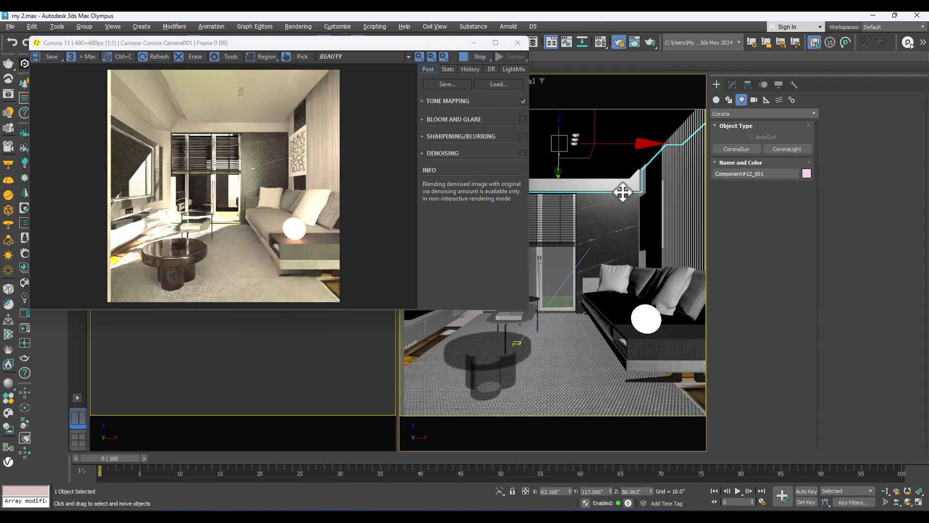
key("F10")
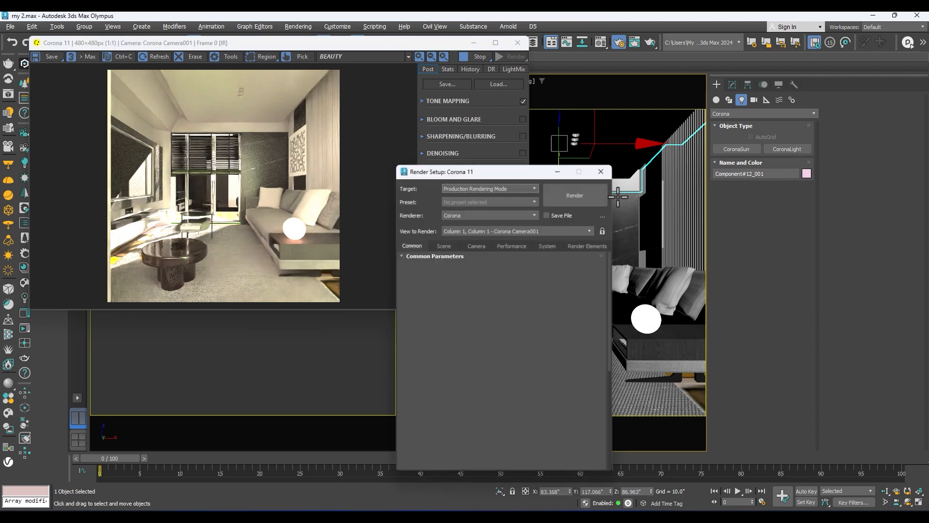
left_click(604, 231)
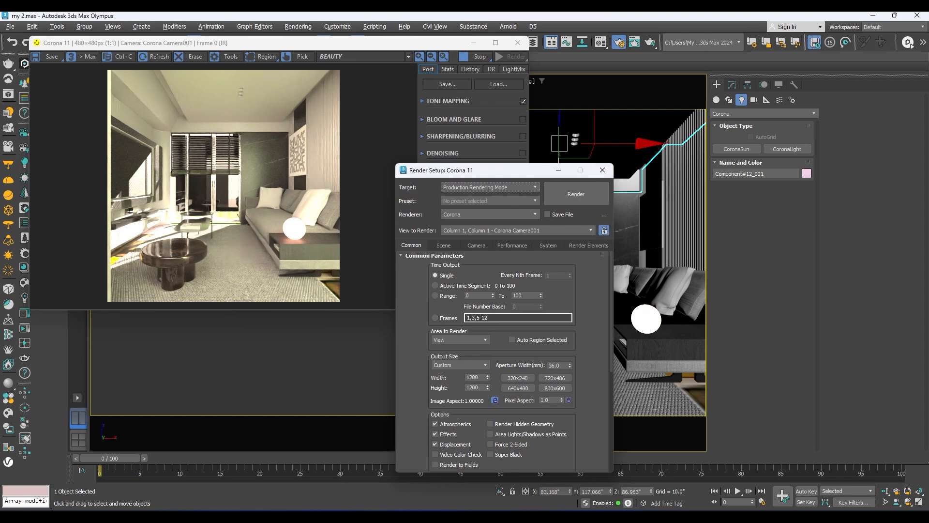
left_click(602, 170)
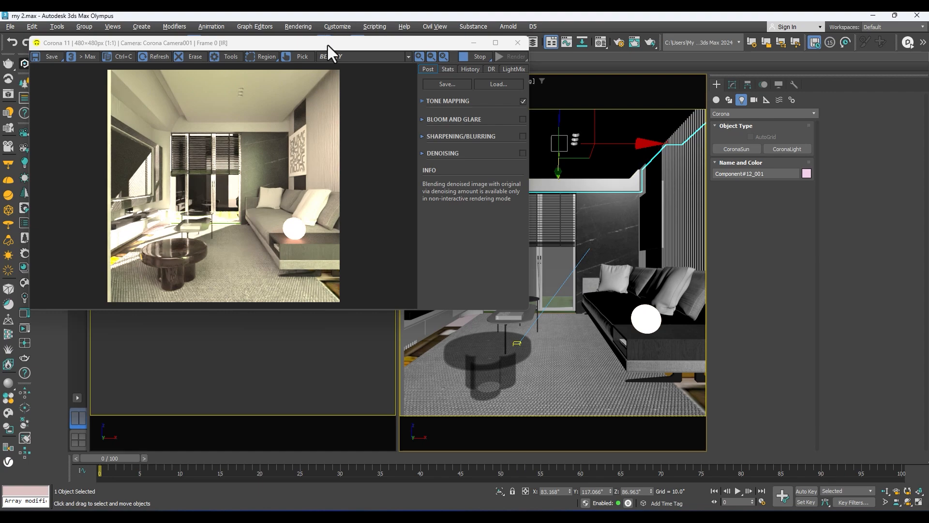
- Set the Corona Sun's intensity to 0.2 with the render window moved clear of the light
left_click_drag(327, 45, 317, 278)
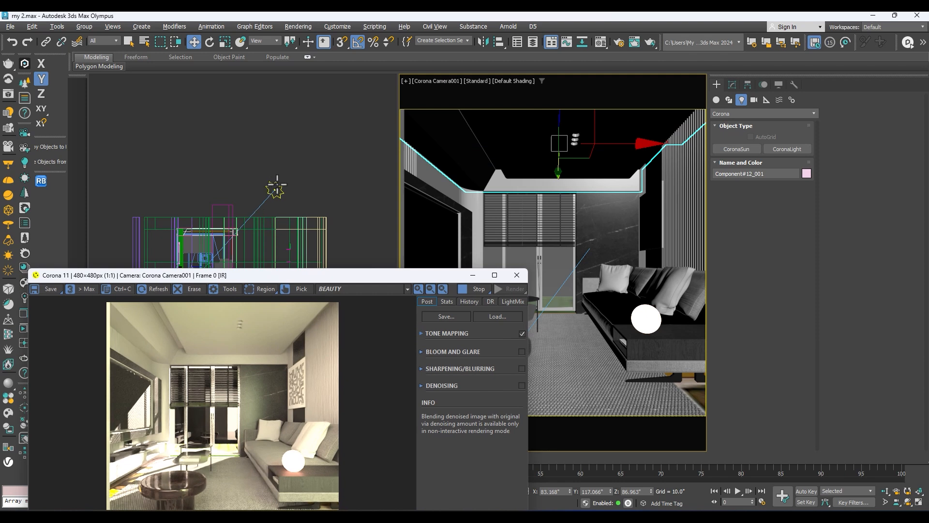
left_click(300, 184)
left_click(732, 82)
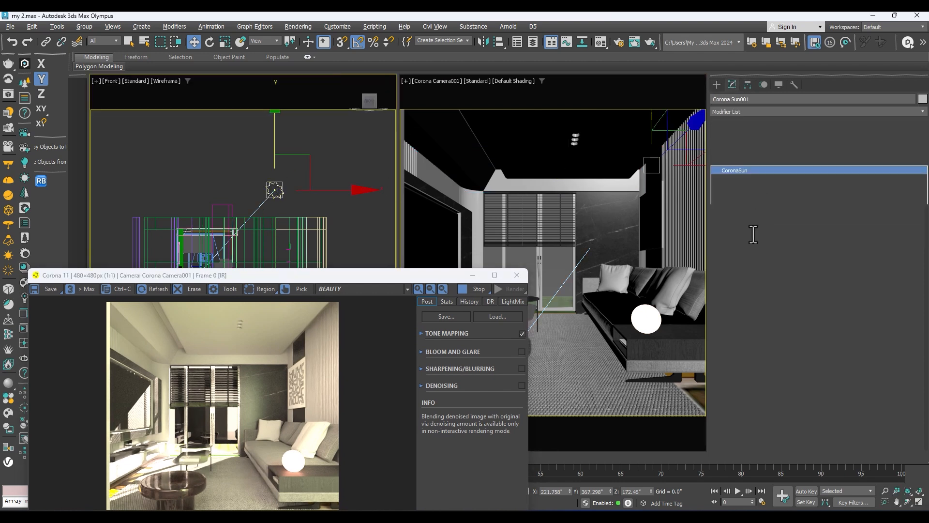
double_click(782, 302)
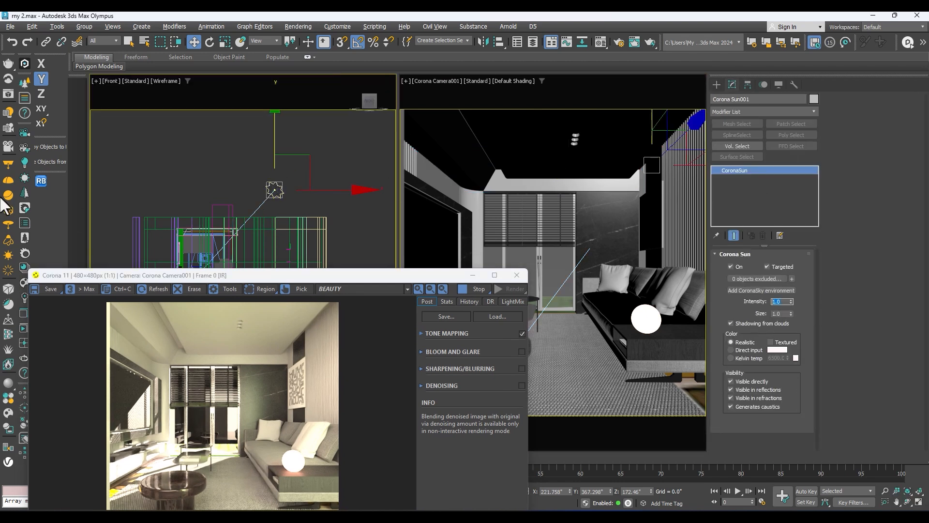
key("BackSpace")
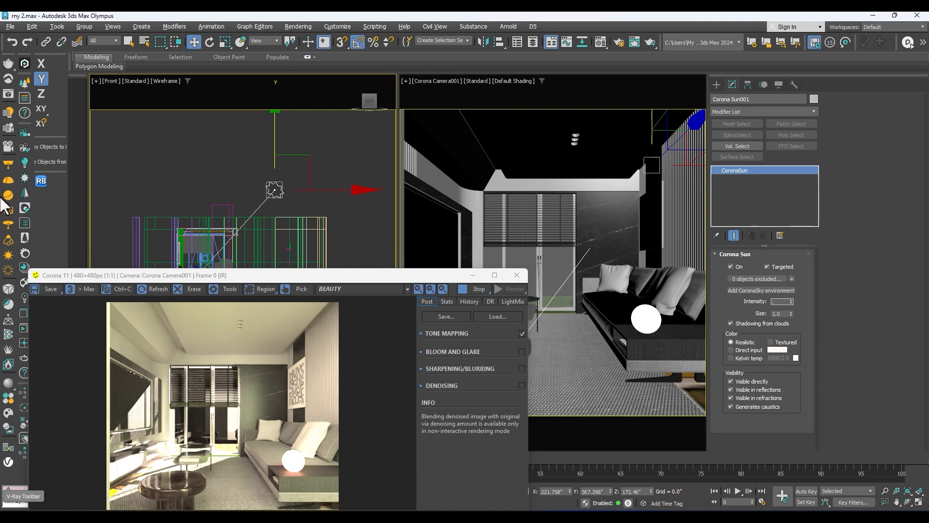
type(".2")
key("Return")
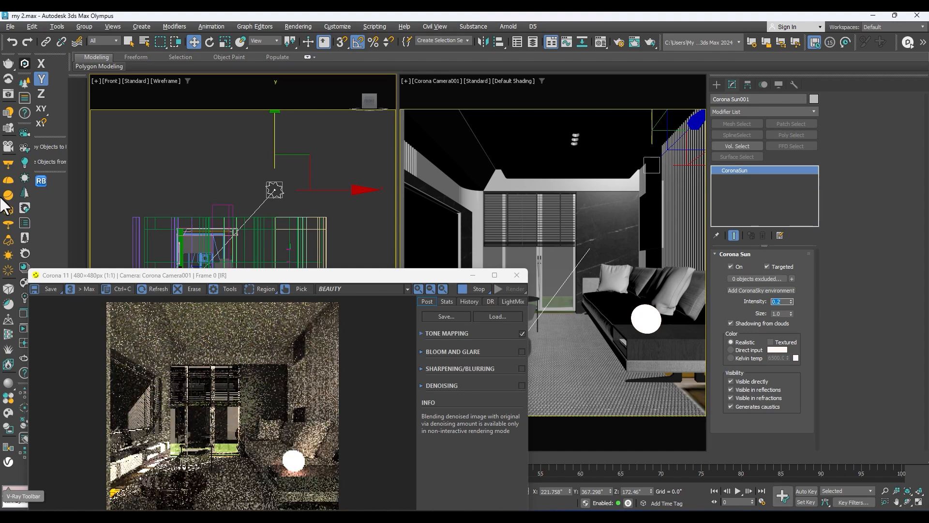
- Replace the front view with an elevated perspective of the whole apartment in Default Shading
left_click_drag(310, 277, 689, 134)
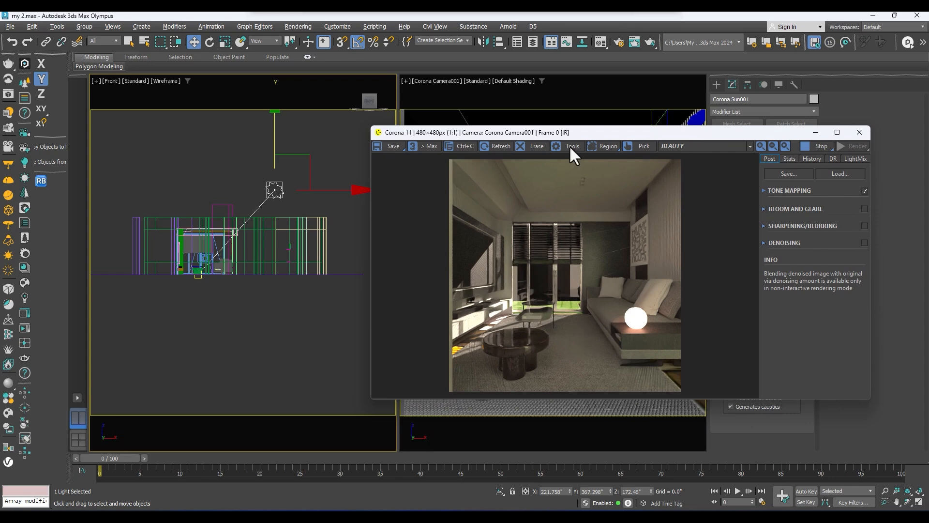
left_click(221, 242)
key("p")
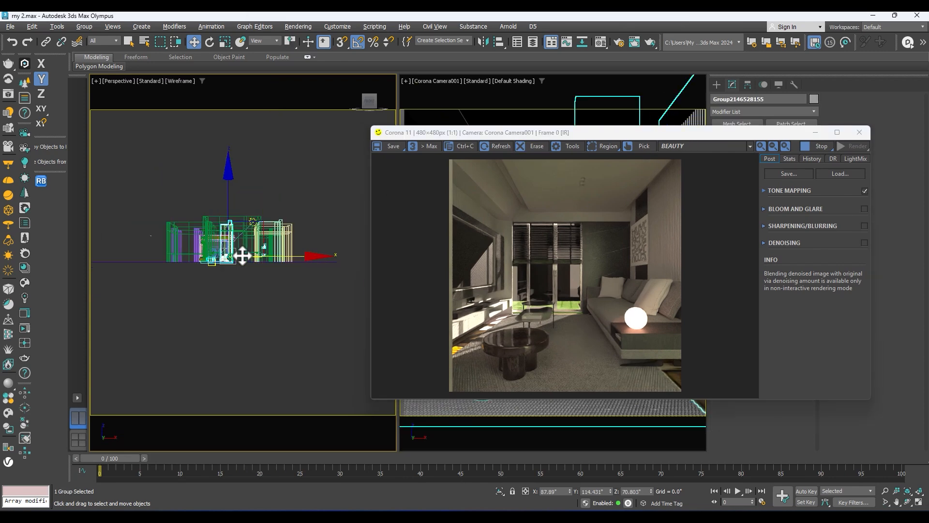
scroll(244, 256, "up", 4)
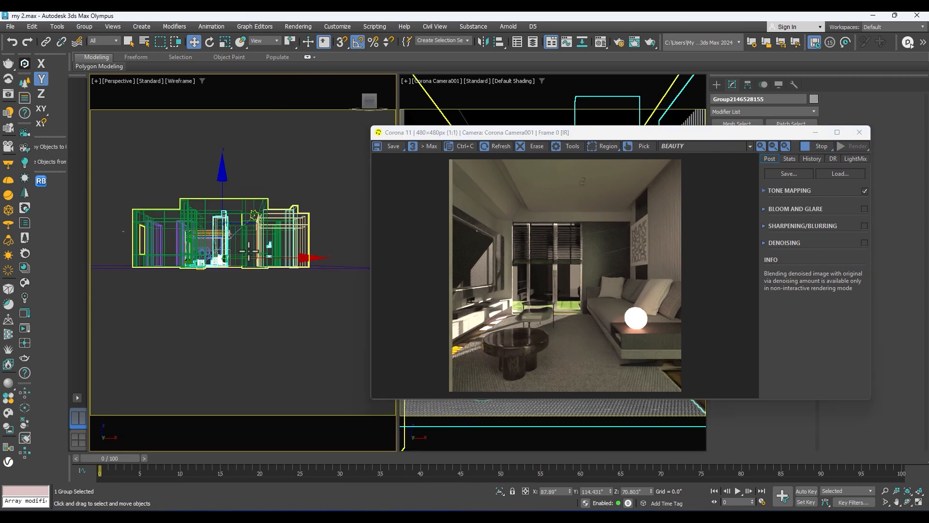
key("F8")
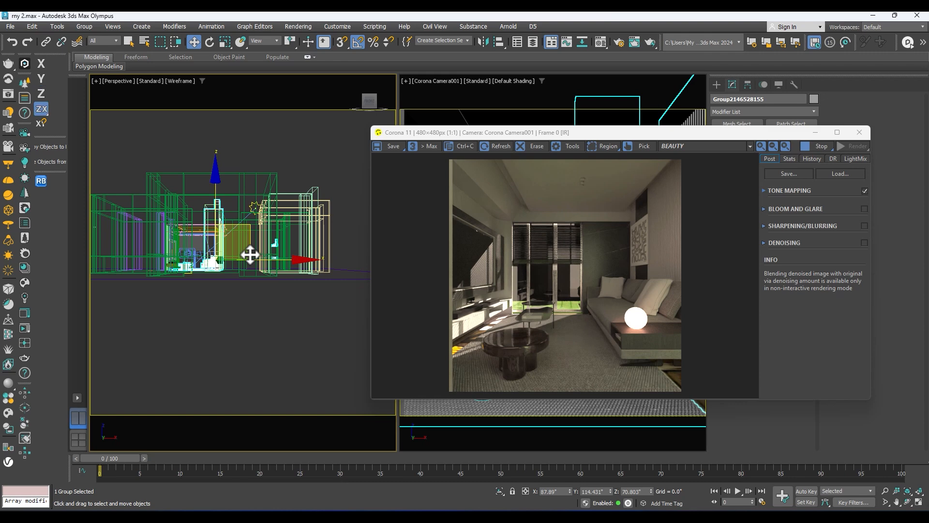
scroll(250, 255, "down", 2)
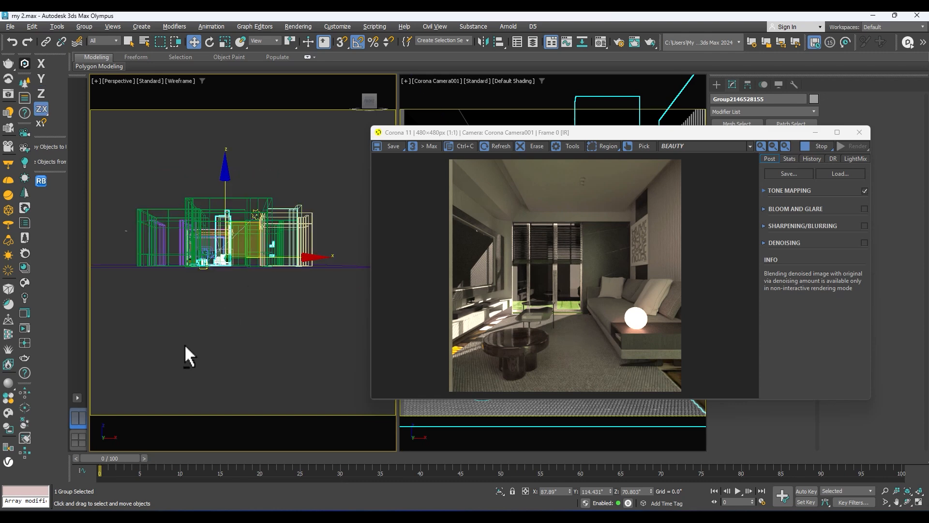
mouse_move(238, 286)
middle_mouse_down("alt")
mouse_move(224, 307)
mouse_move(228, 332)
middle_mouse_up("alt")
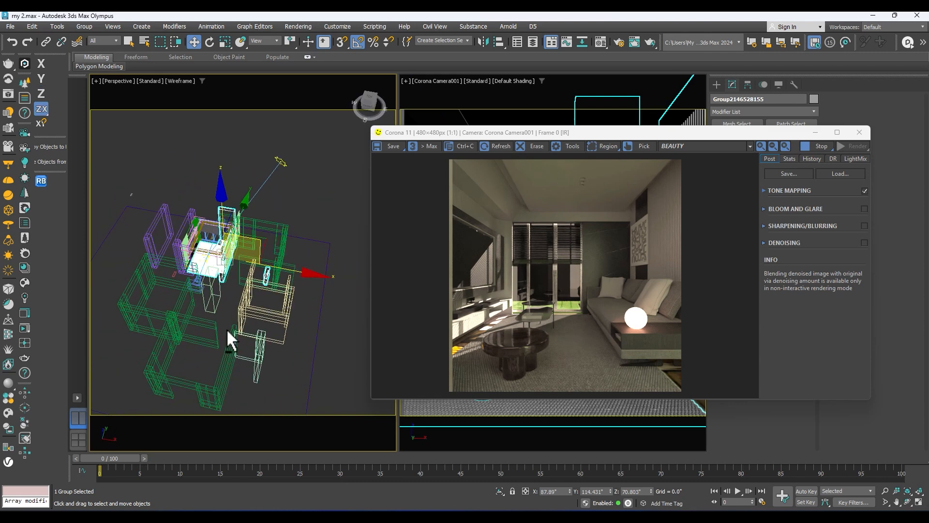
key("F3")
scroll(290, 205, "down", 3)
scroll(290, 271, "up", 10)
- Assign the grey 02 - Default physical material to the floor plan image plane beneath the apartment
left_click(293, 286)
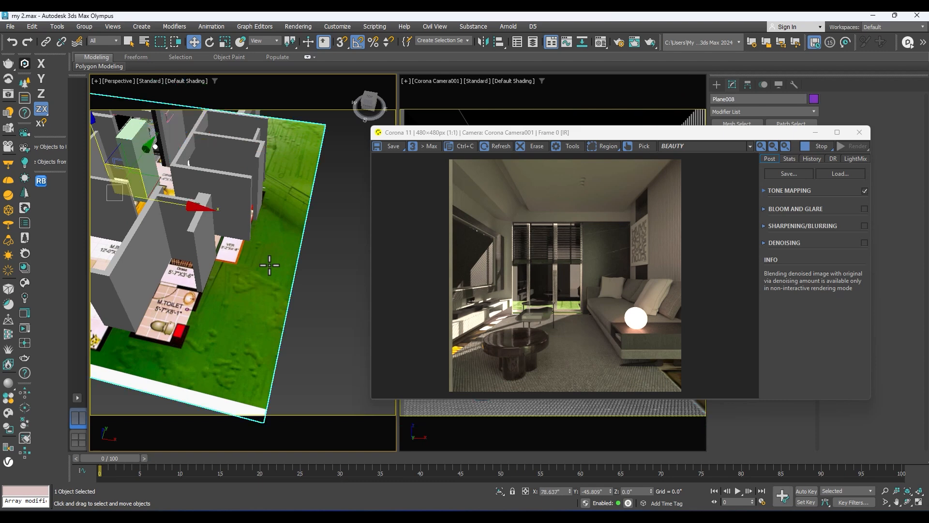
scroll(280, 290, "down", 8)
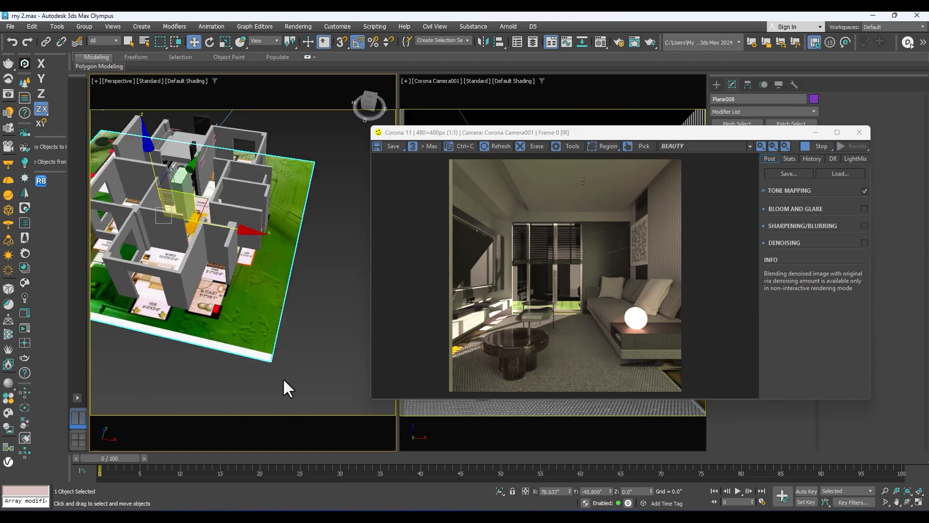
scroll(152, 256, "down", 1)
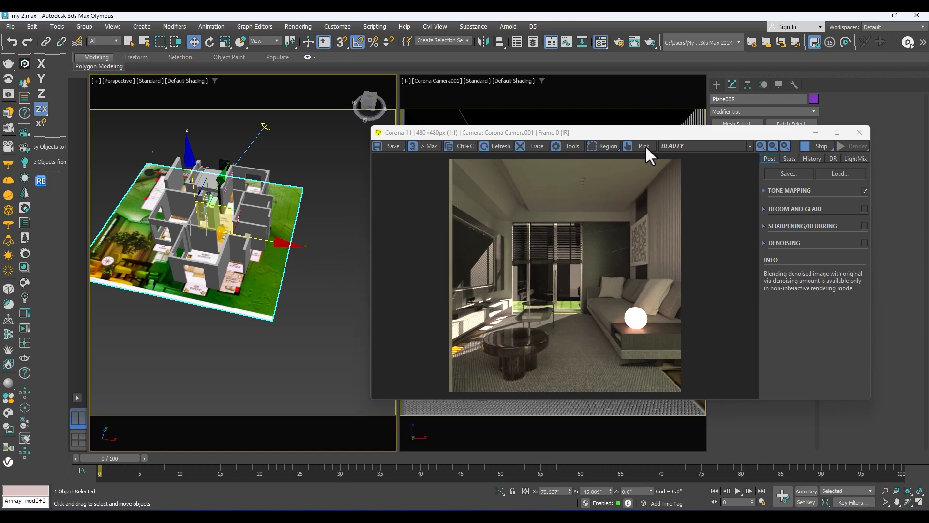
key("m")
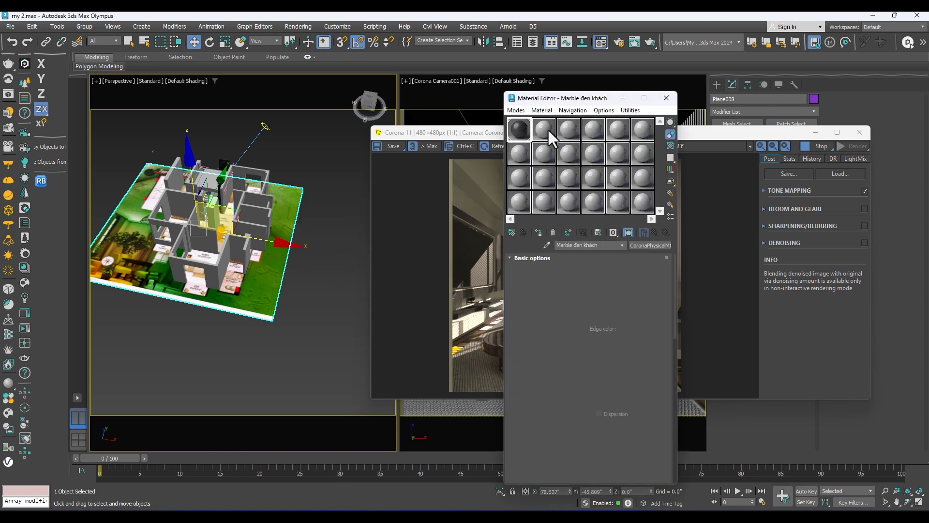
left_click(539, 233)
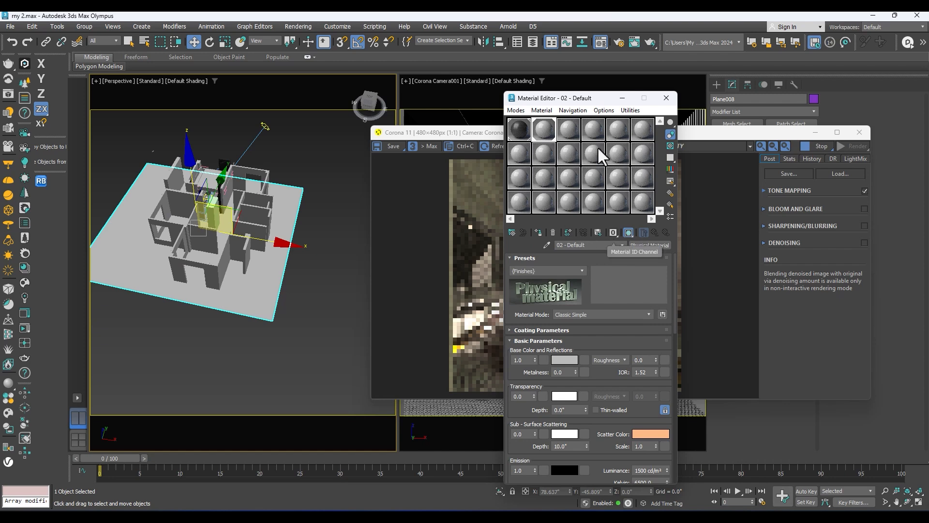
left_click(666, 99)
- Review the updated interactive render against the camera and perspective views, repositioning the render window
left_click_drag(657, 135, 478, 134)
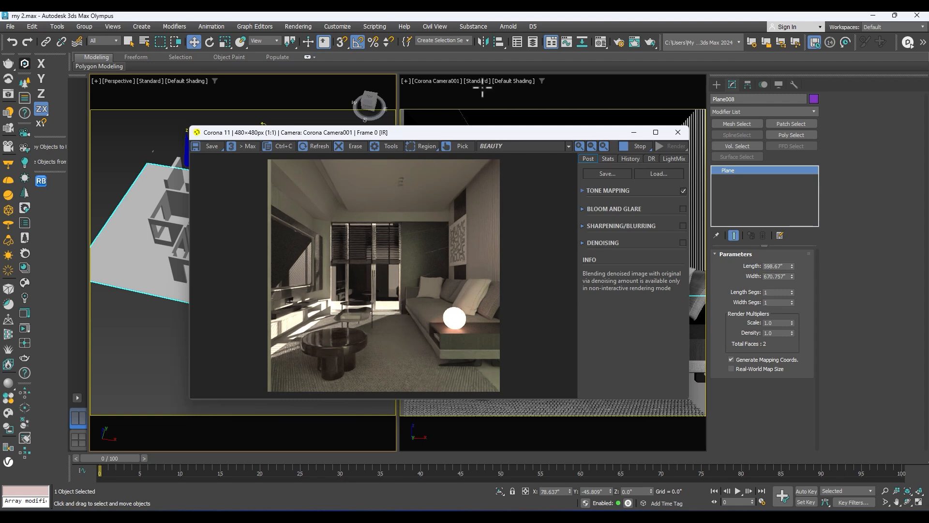
left_click_drag(497, 128, 260, 122)
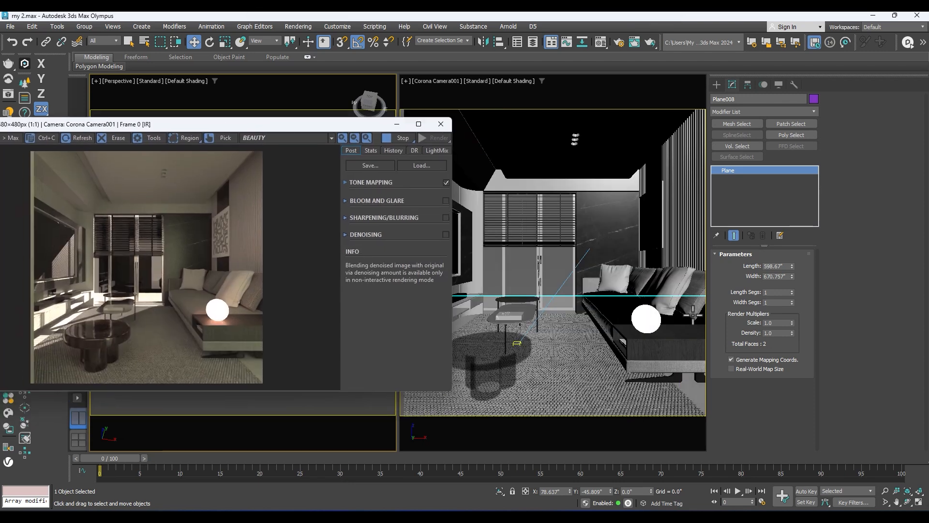
left_click(648, 318)
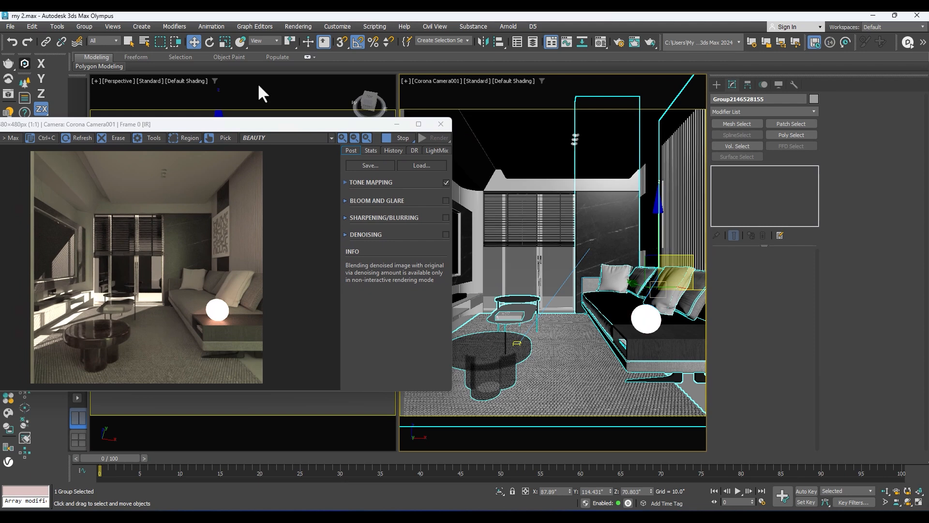
left_click_drag(283, 124, 722, 100)
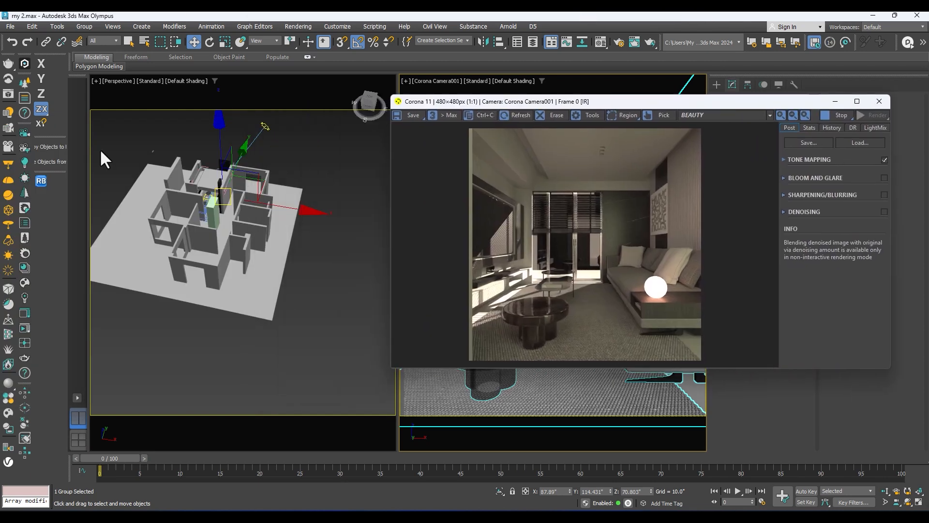
left_click_drag(570, 101, 252, 137)
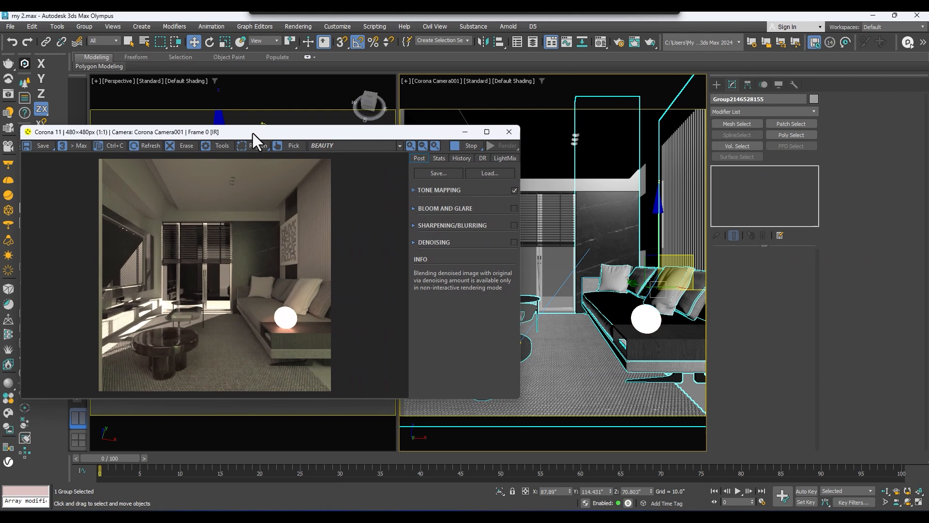
- Examine the Scene, Camera, Performance and Common settings in the Corona Render Setup
left_click(606, 173)
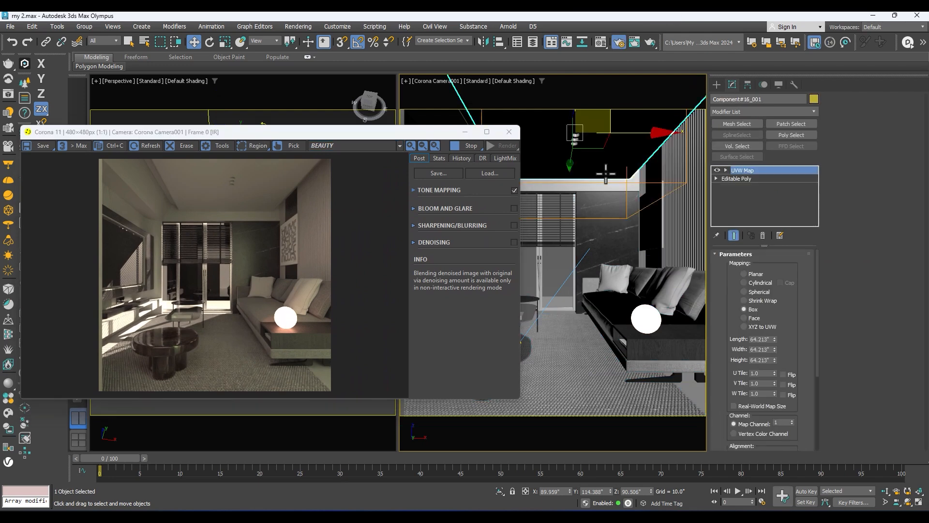
key("F10")
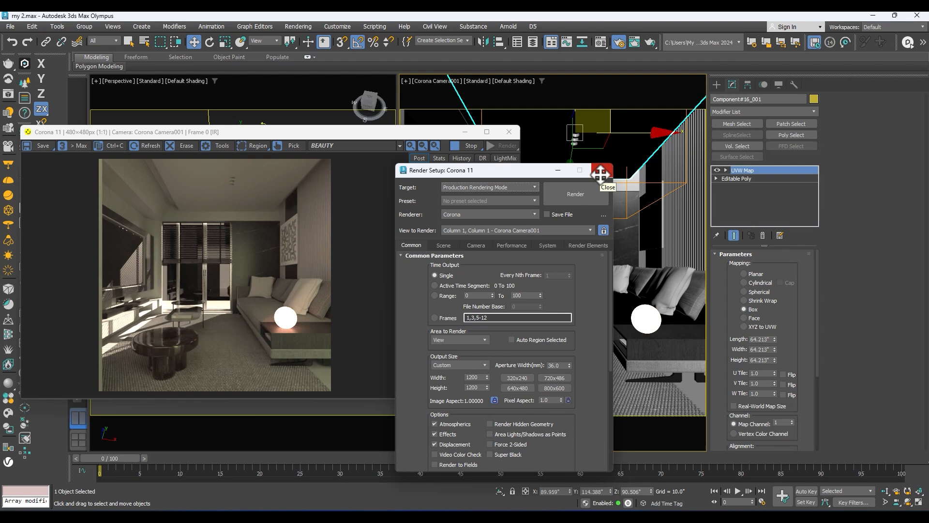
left_click_drag(503, 170, 521, 41)
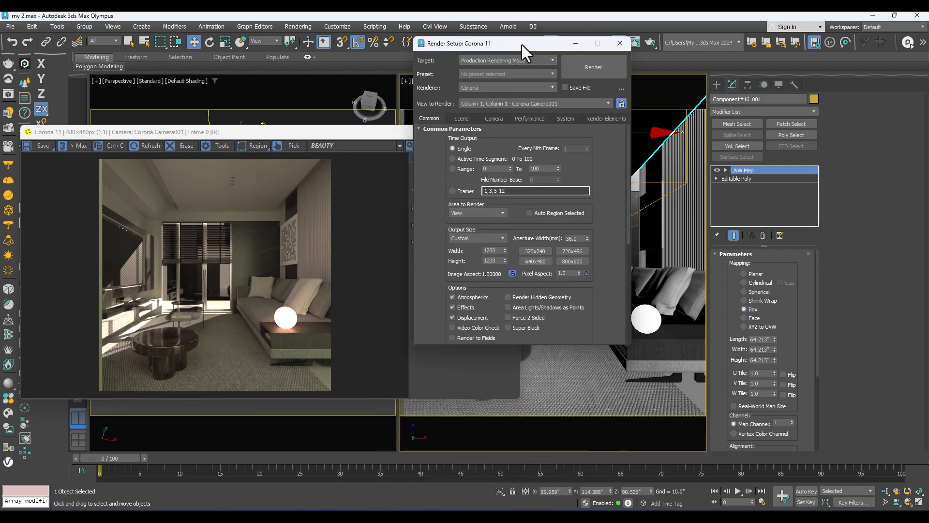
left_click(464, 117)
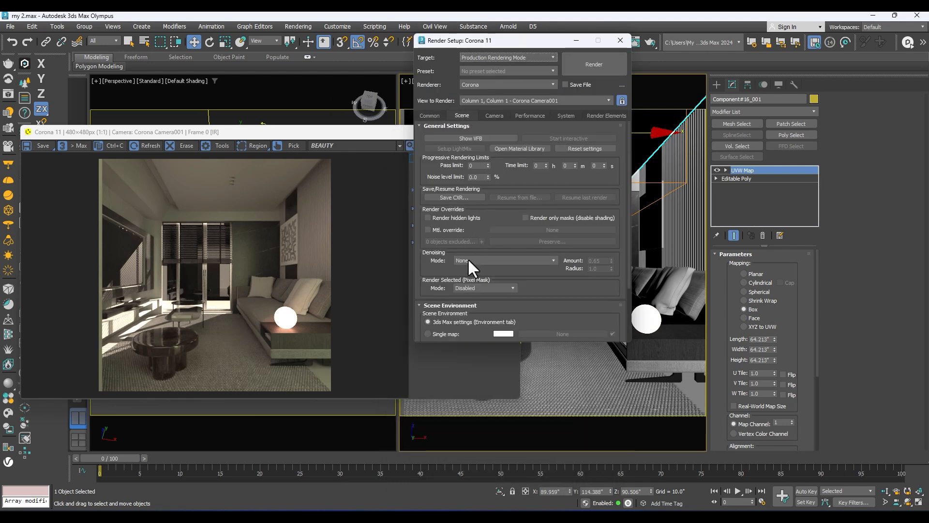
left_click(488, 116)
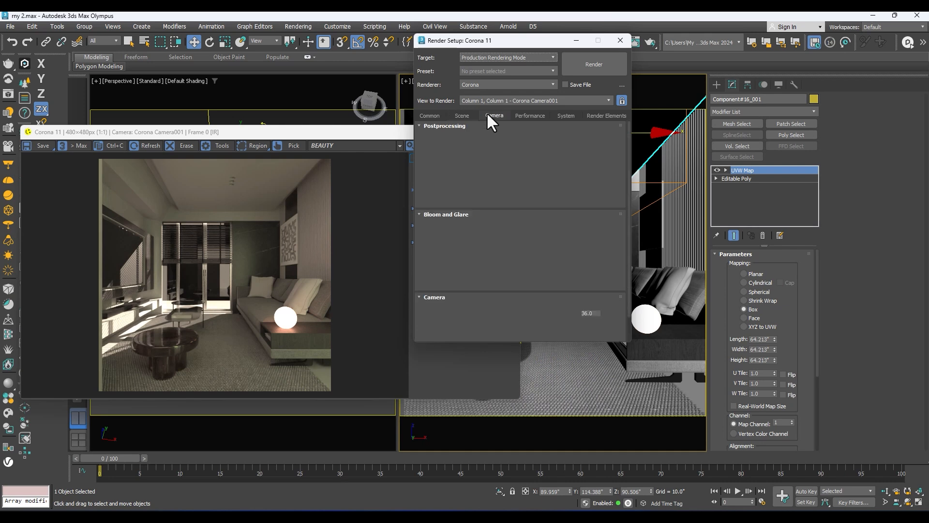
left_click(461, 116)
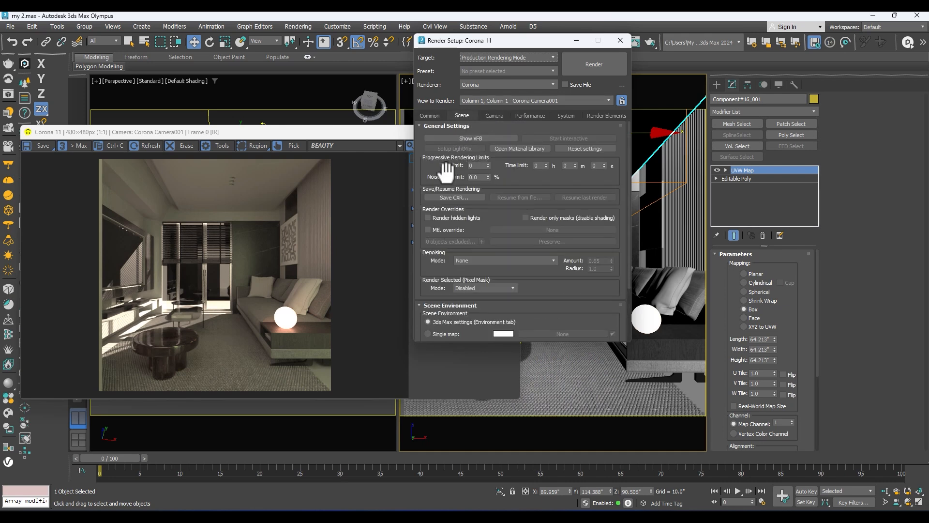
left_click_drag(426, 215, 436, 129)
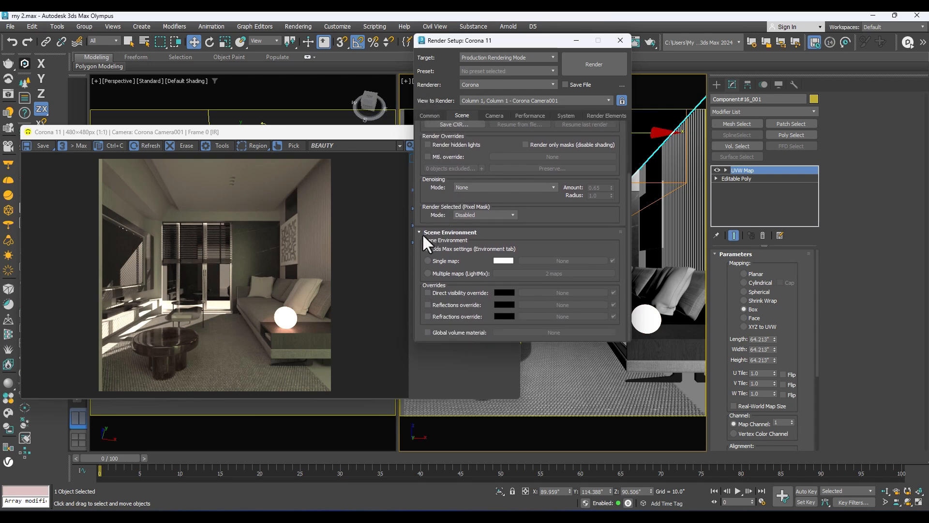
left_click(494, 115)
left_click(527, 115)
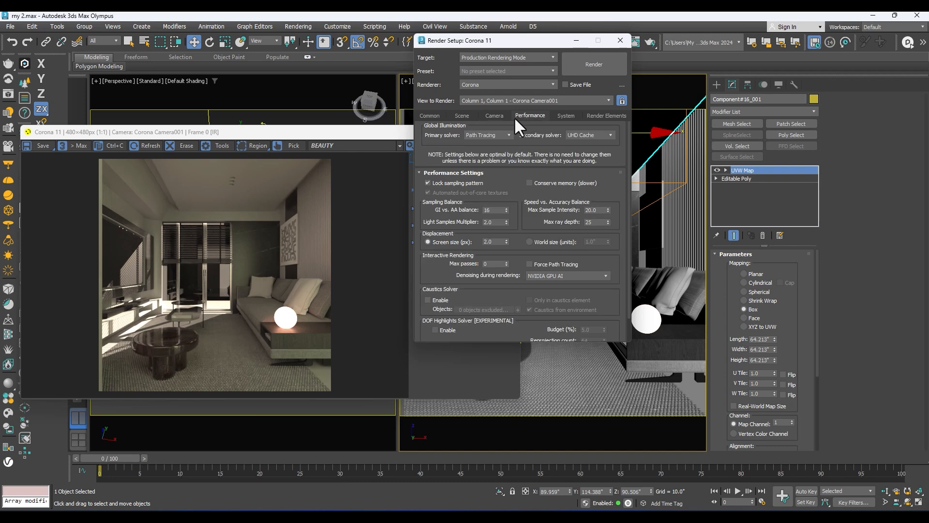
left_click(430, 115)
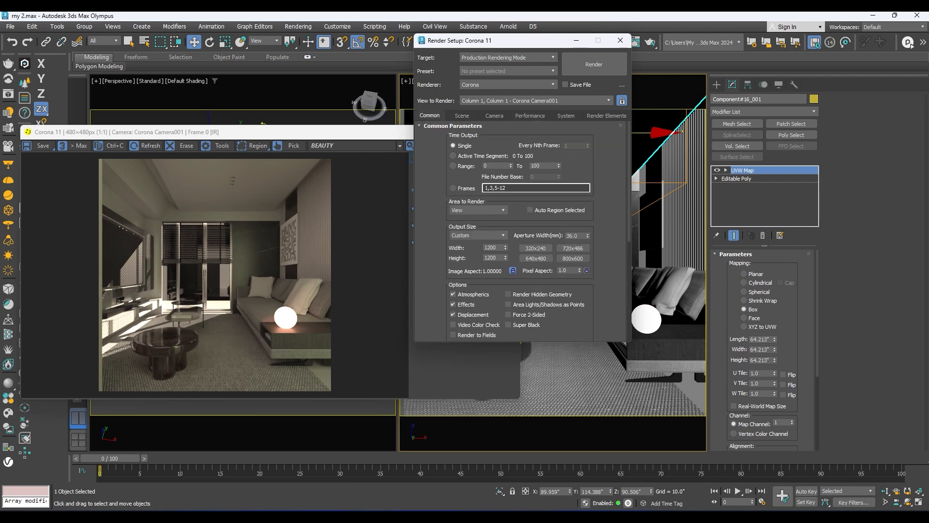
- Enable the render material override and assign a new CoronaPhysicalMtl to it
left_click(462, 115)
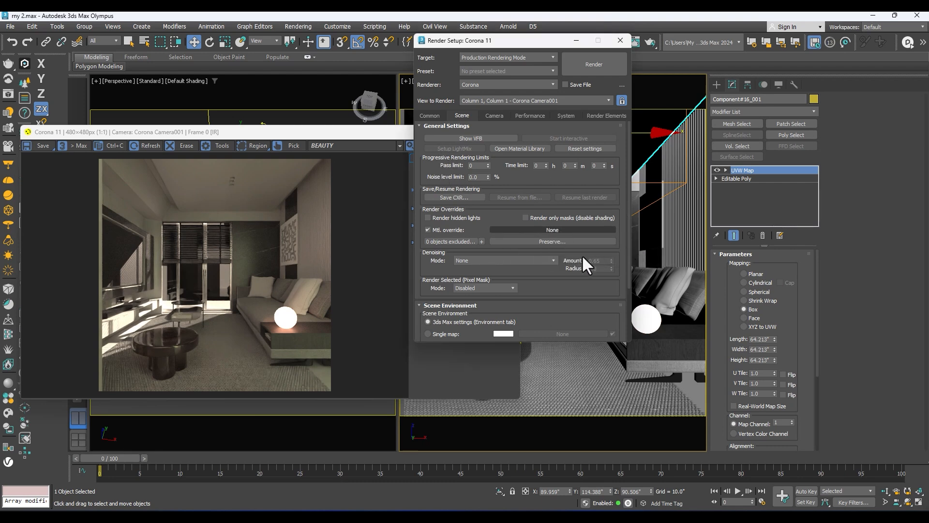
left_click(499, 230)
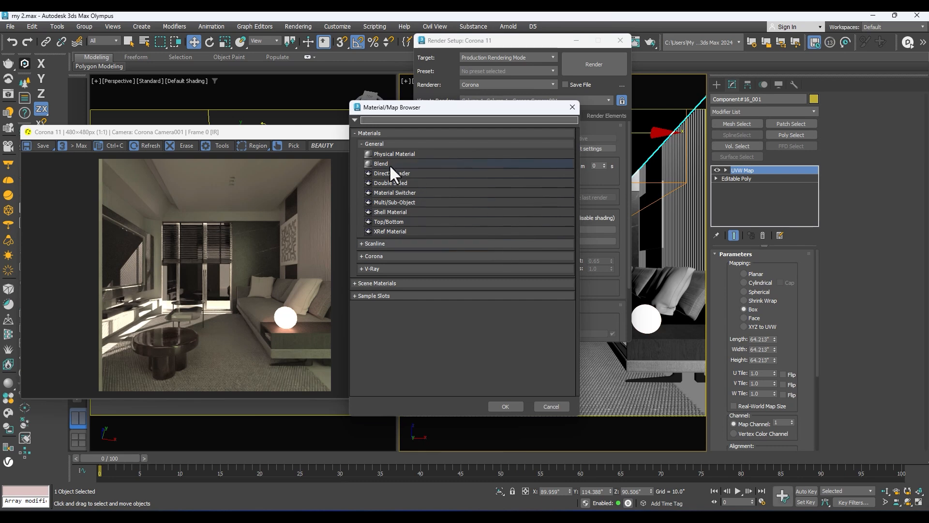
left_click(373, 255)
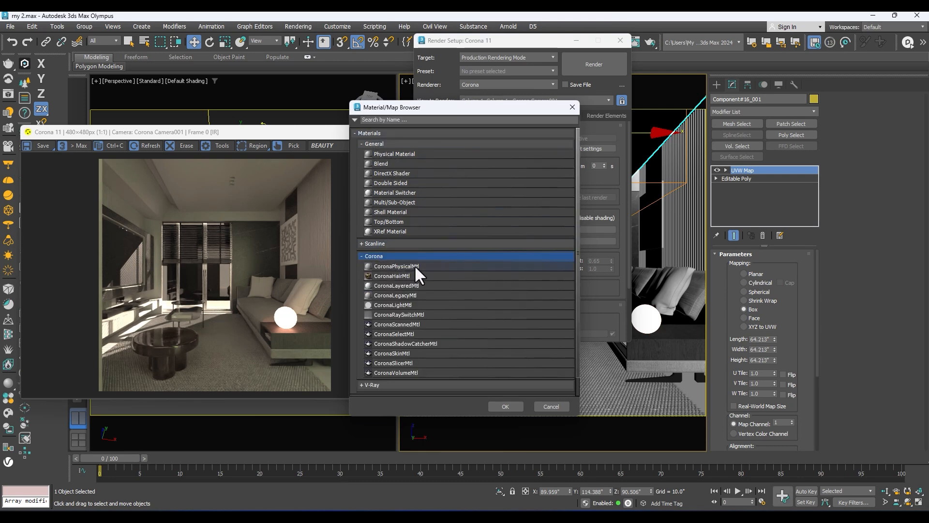
double_click(400, 267)
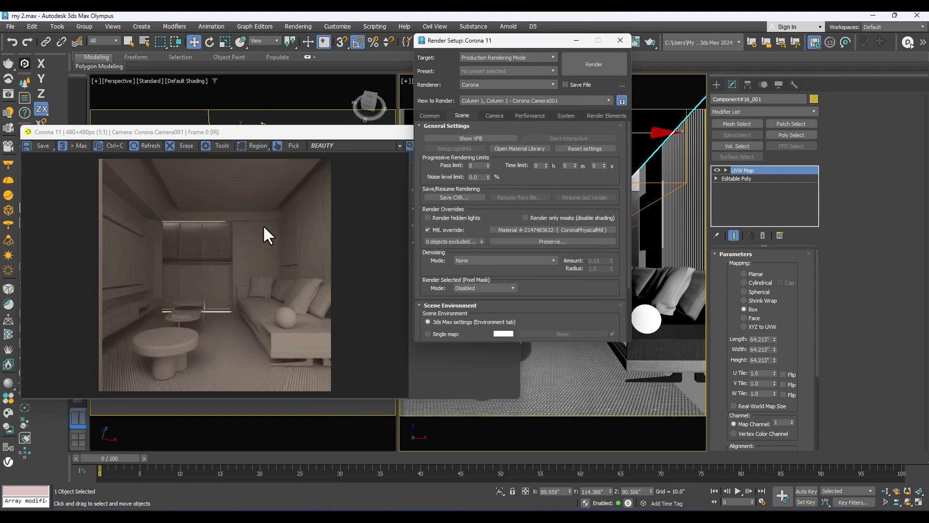
- Set the material override to preserve glass materials, with the render and setup windows moved apart
left_click_drag(300, 135, 145, 164)
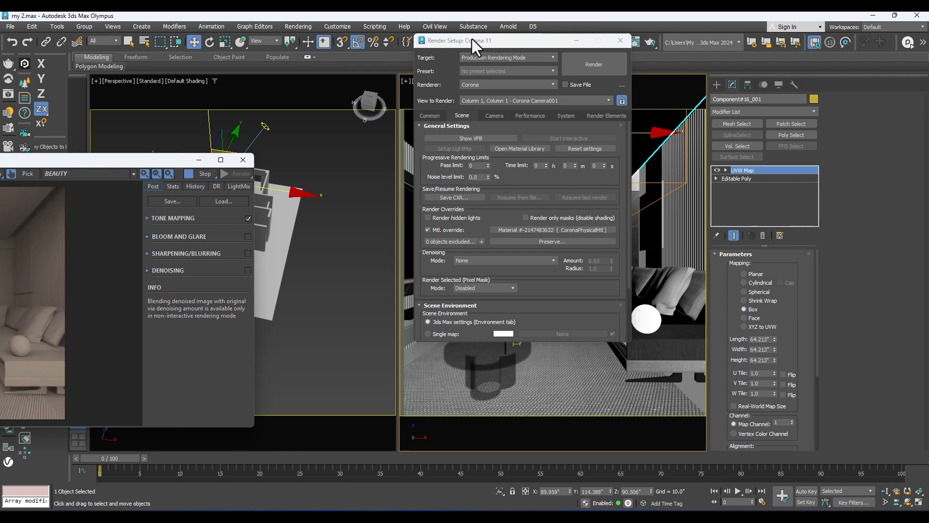
left_click_drag(474, 41, 630, 60)
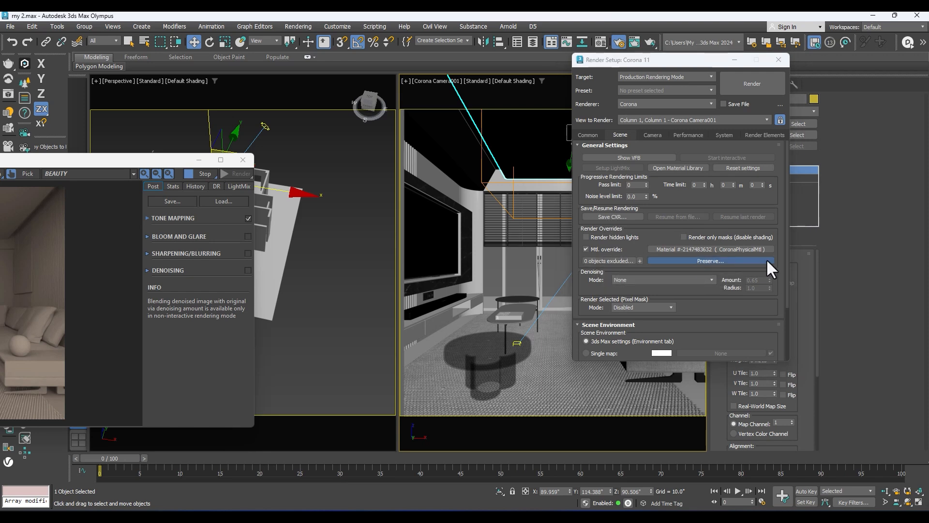
left_click(711, 261)
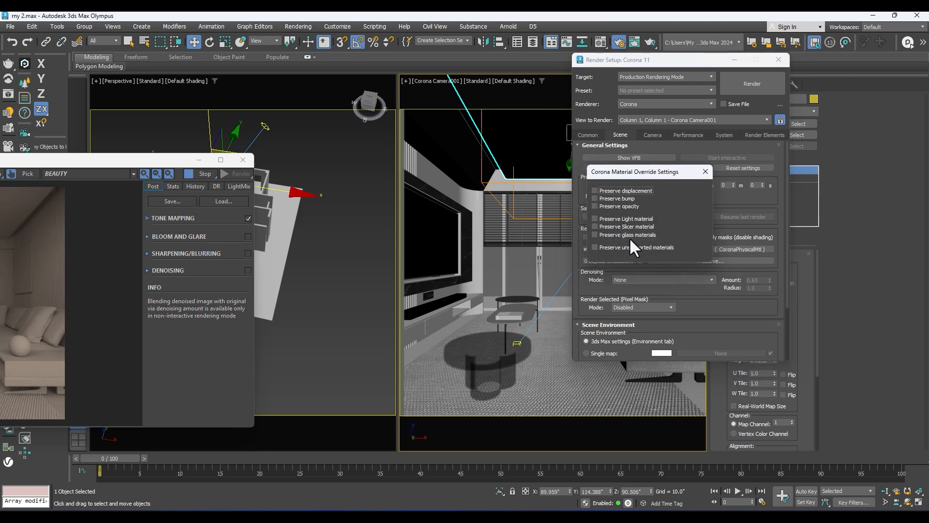
left_click(595, 235)
left_click(705, 172)
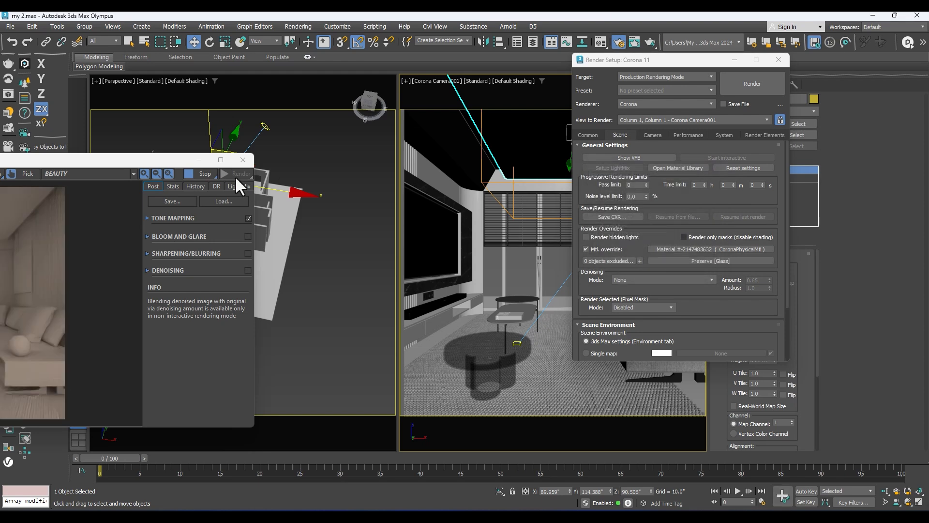
- Examine the drawing room's clay render at full-screen size, then restore the render window clear of the perspective view
left_click_drag(164, 161, 480, 125)
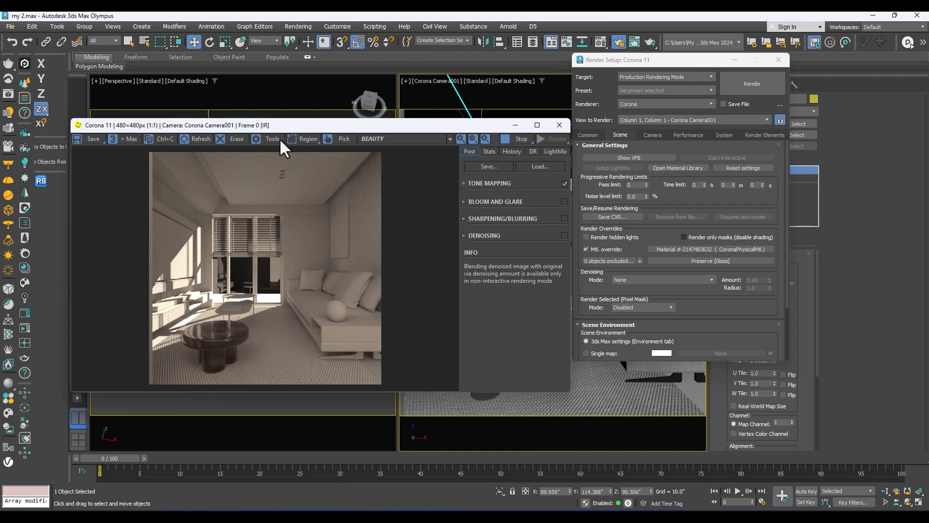
left_click_drag(304, 126, 269, 89)
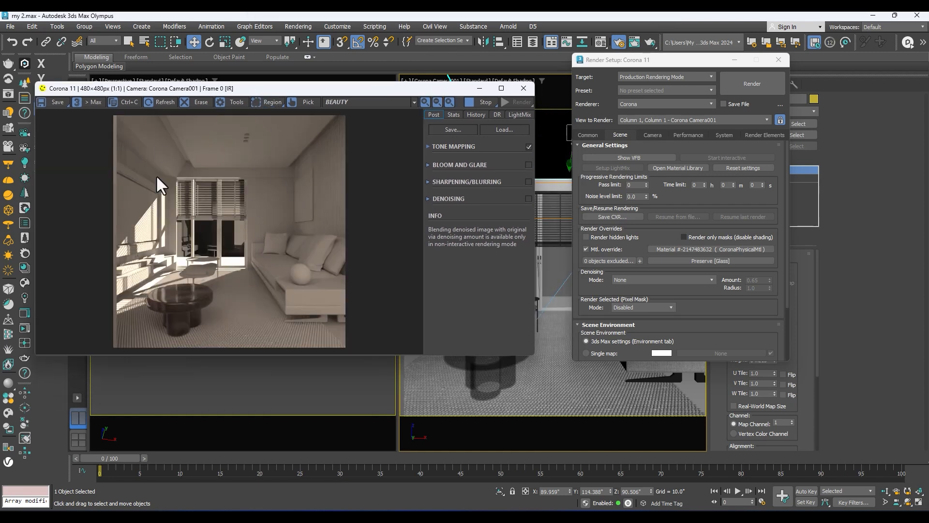
left_click(501, 88)
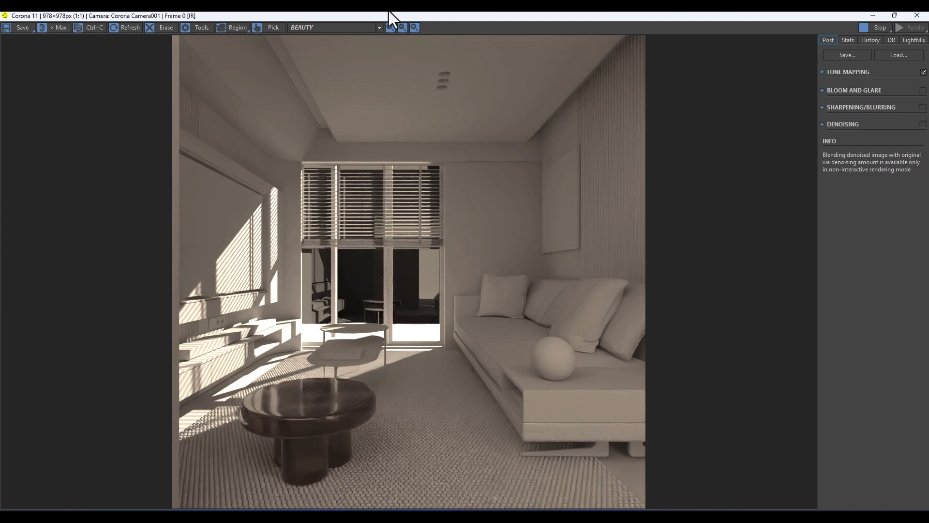
left_click_drag(396, 19, 650, 91)
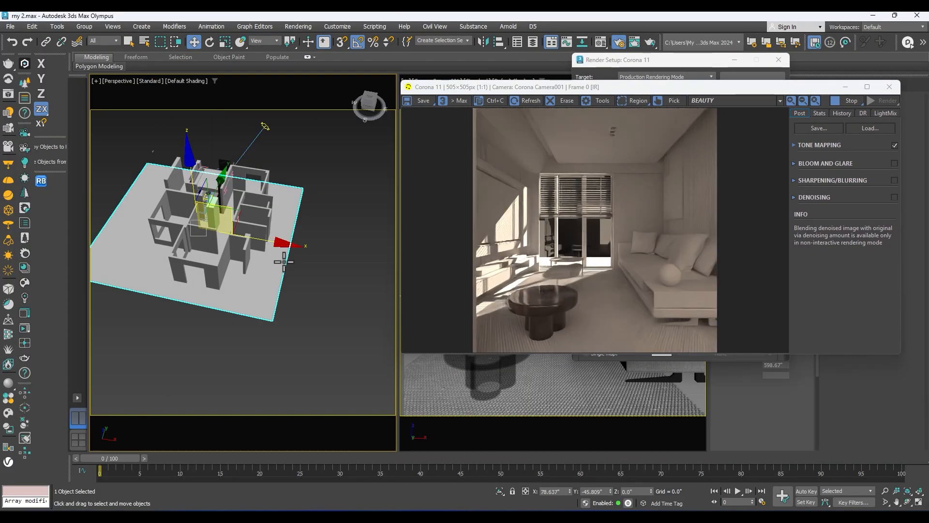
- Change the perspective view to a wireframe top view closely framing the three round ceiling lights
key("t")
key("F3")
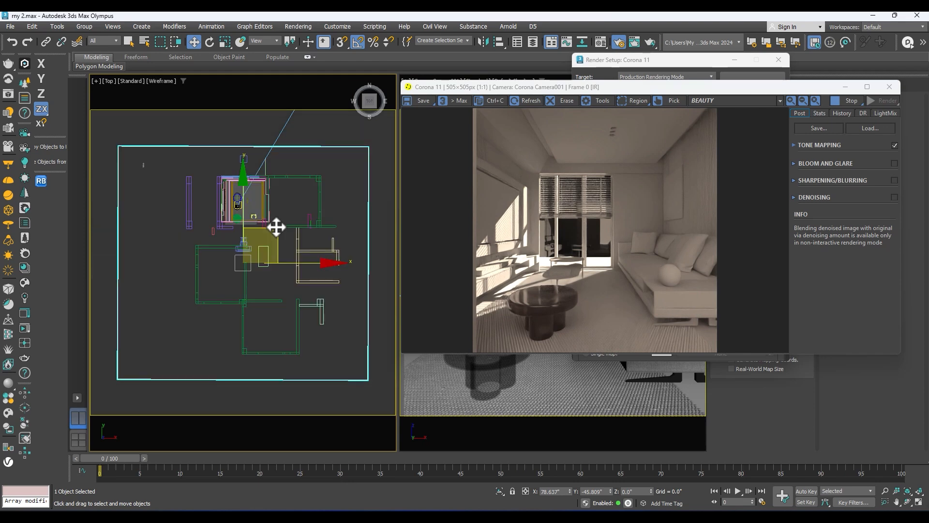
scroll(264, 213, "up", 2)
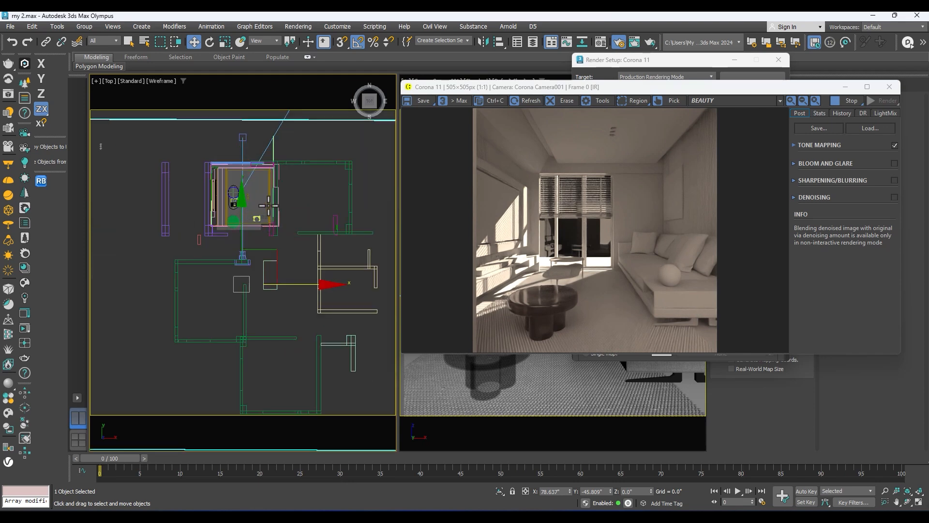
scroll(262, 208, "up", 3)
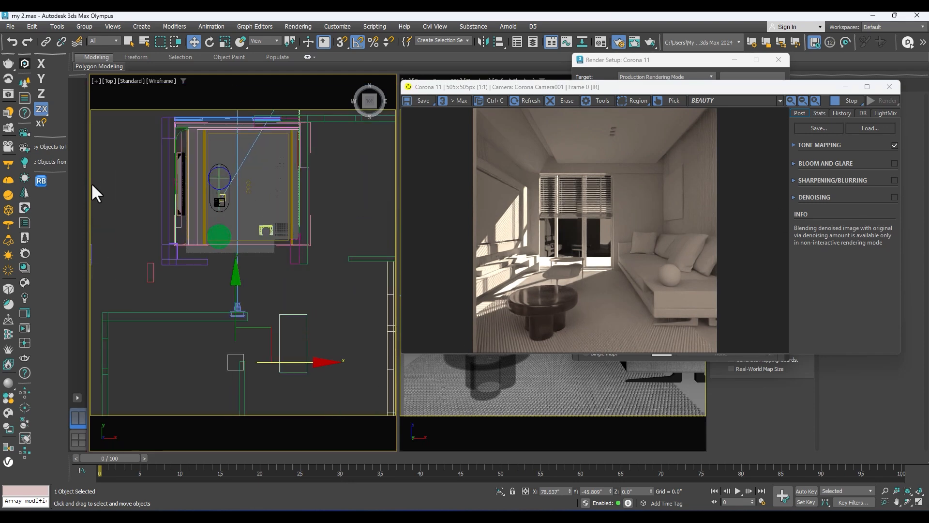
scroll(217, 204, "up", 8)
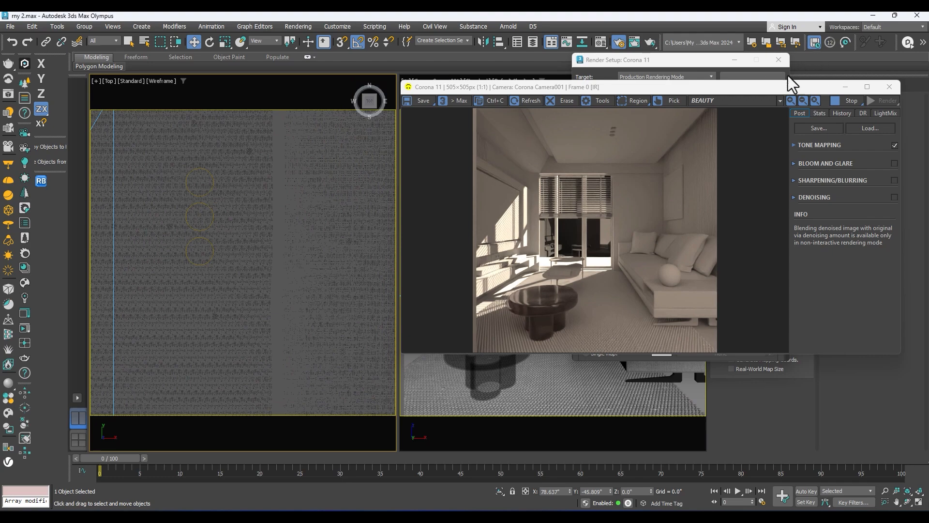
- Minimize the Render Setup and start a Corona Light with the Sphere shape
left_click_drag(752, 91, 546, 54)
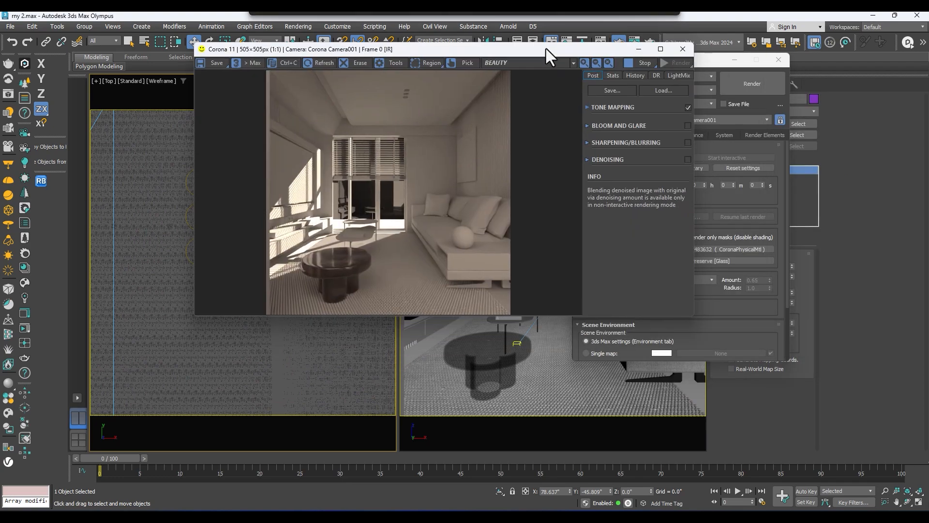
left_click(735, 59)
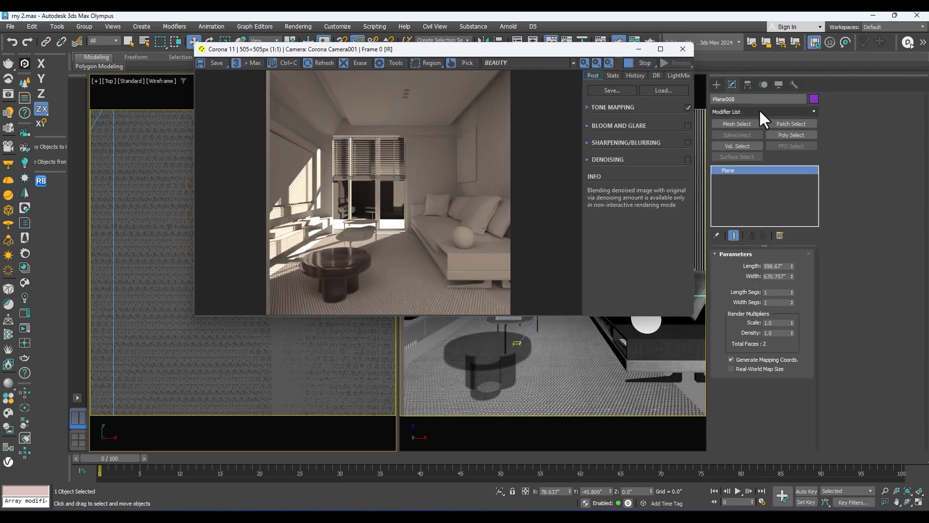
left_click(716, 85)
left_click(749, 148)
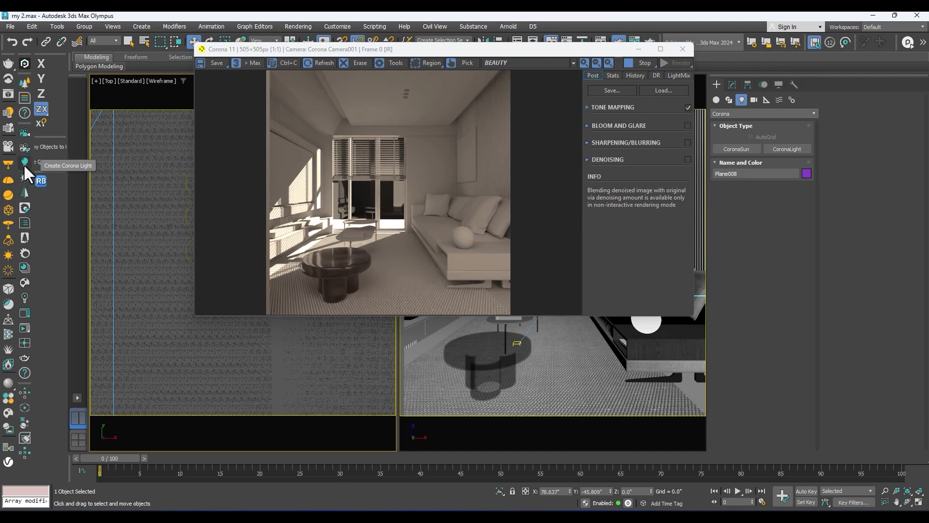
left_click(773, 148)
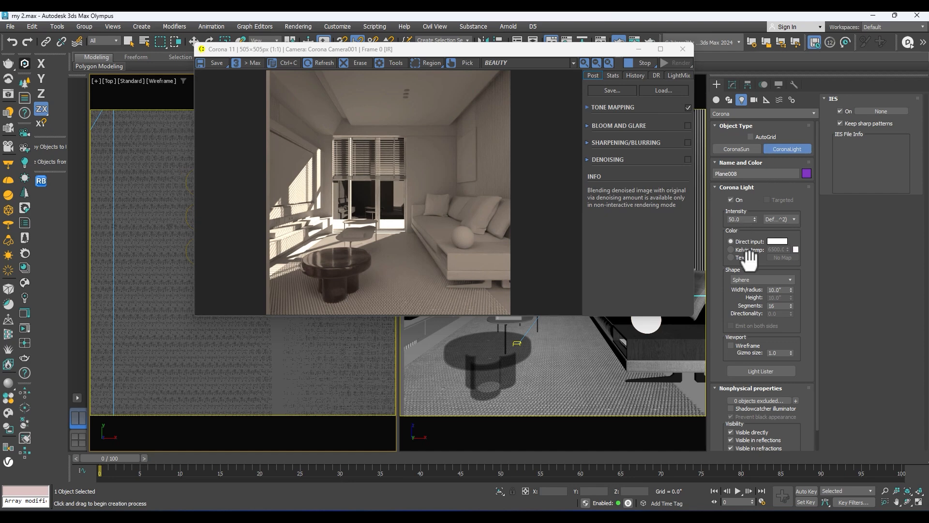
left_click(745, 281)
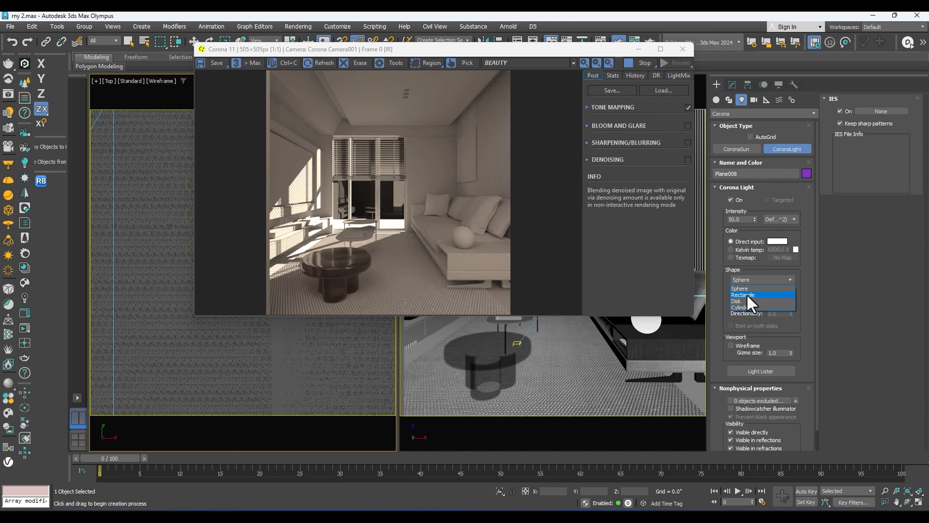
left_click(741, 288)
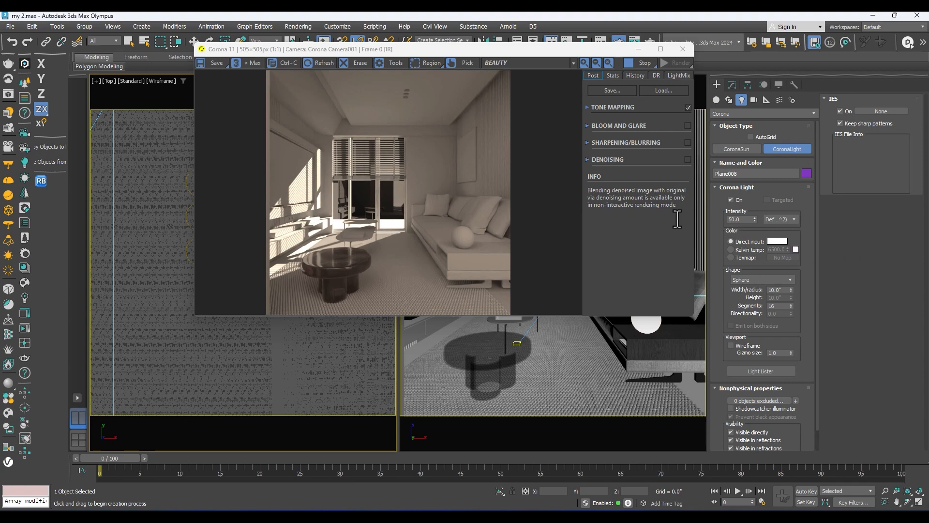
- Draw the spherical Corona Light over the uppermost ceiling light circle in the top view and nudge it along Y to centre it
left_click_drag(483, 48, 750, 71)
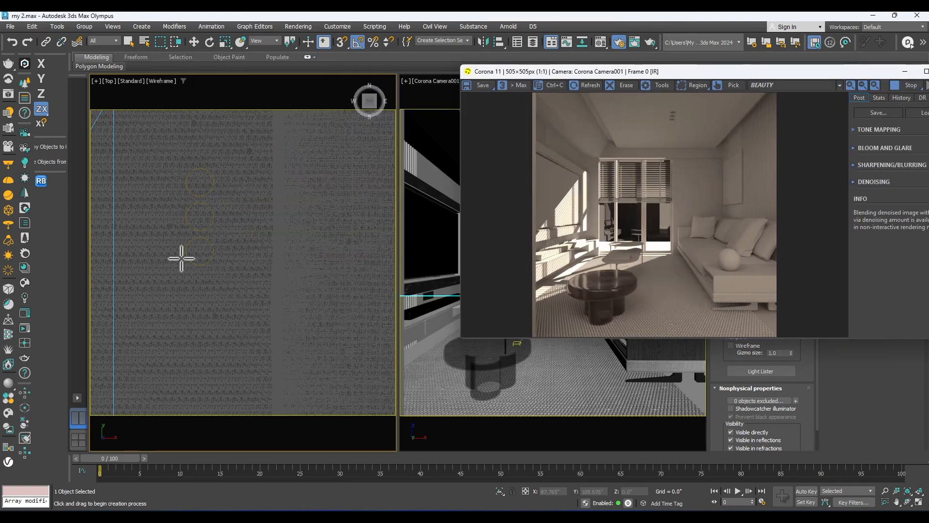
scroll(200, 197, "down", 2)
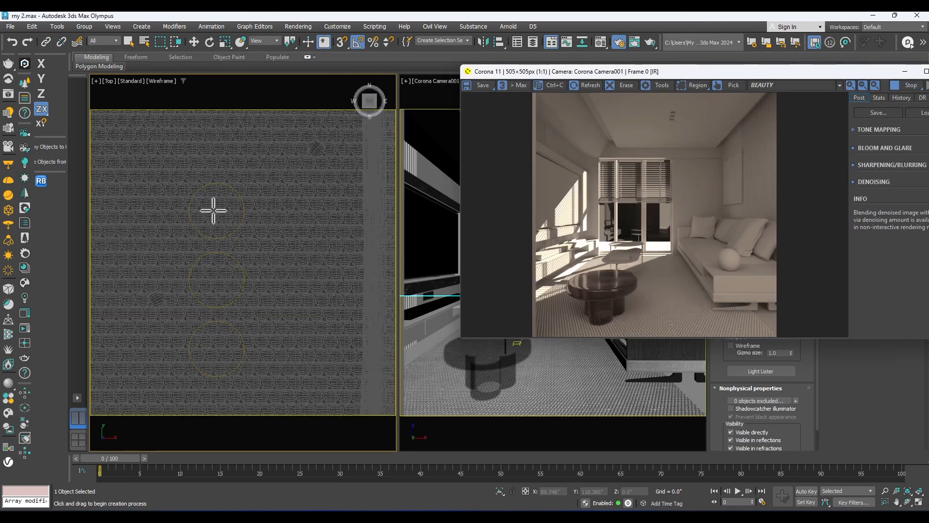
left_click(216, 209)
left_click_drag(216, 209, 233, 231)
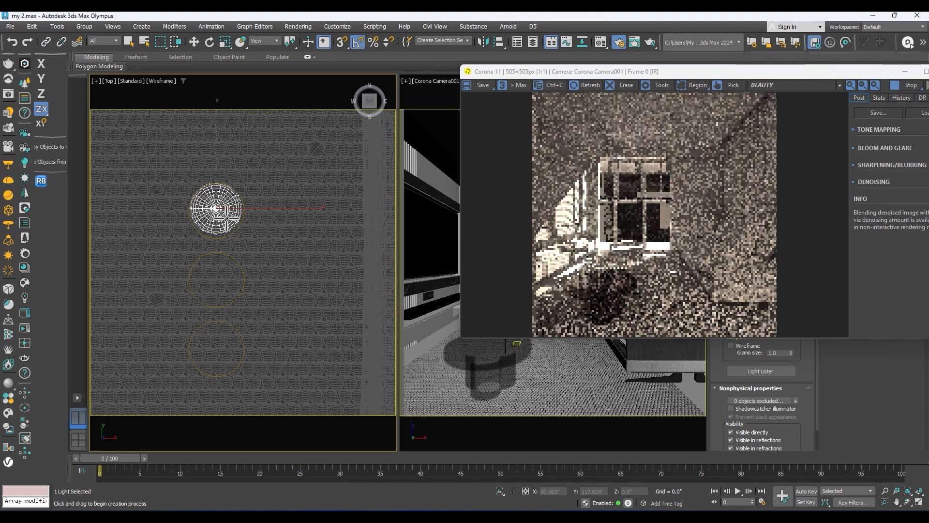
key("w")
left_click_drag(218, 166, 218, 168)
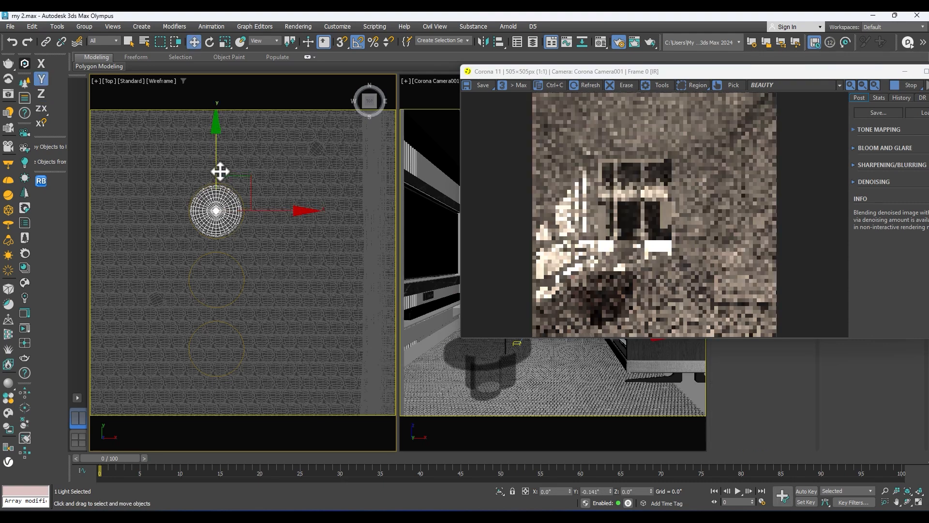
- Raise the Corona Light along Z to about 86.1" at the ceiling fixture, keeping the camera view clear of the render window
left_click_drag(687, 75, 148, 109)
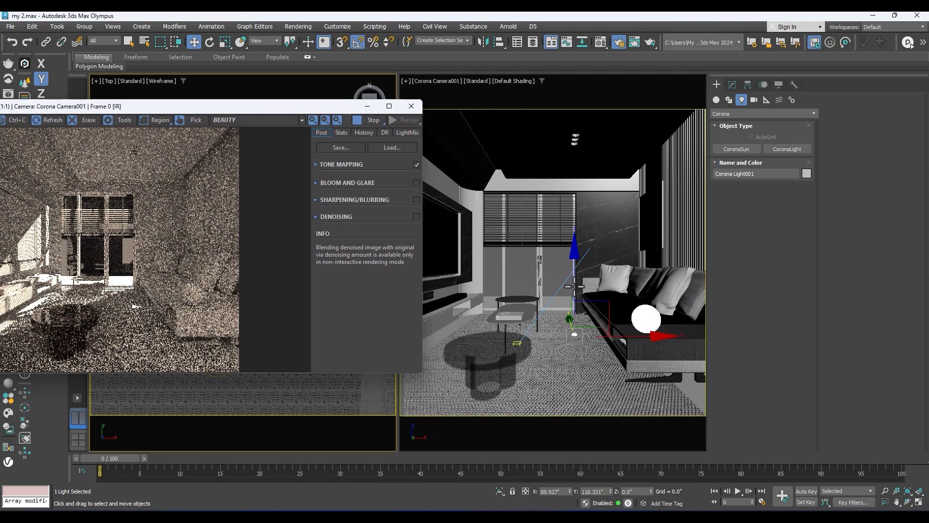
left_click_drag(575, 284, 543, 100)
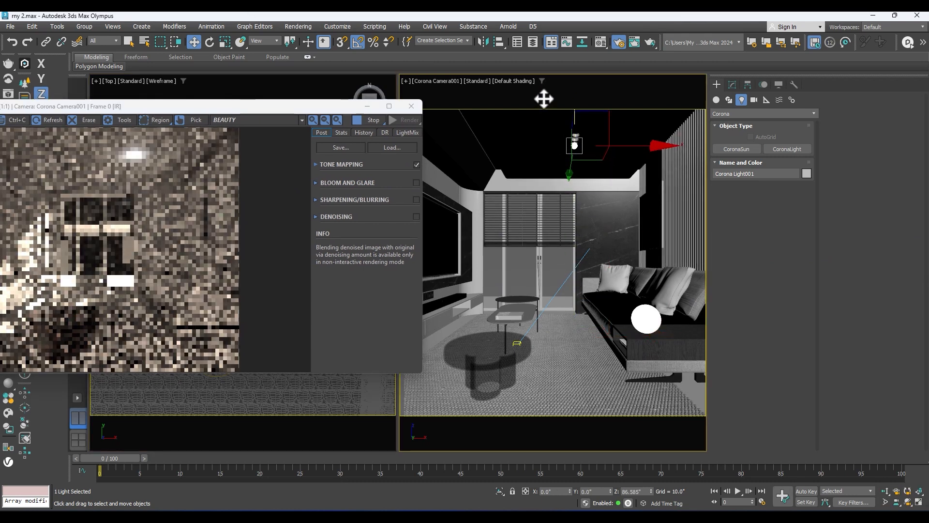
left_click_drag(198, 108, 347, 82)
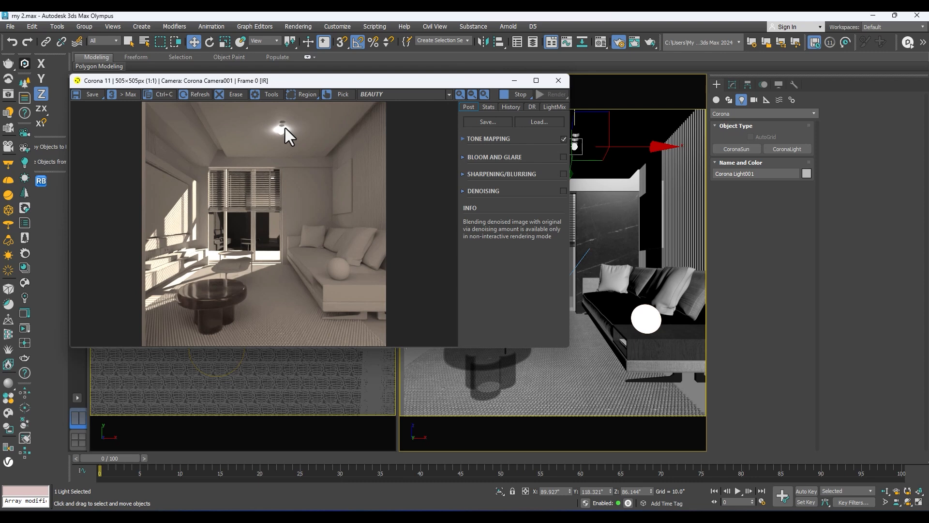
- Assign the IES profile Real-IES_narrow_center.ies to the ceiling Corona Light
left_click(732, 85)
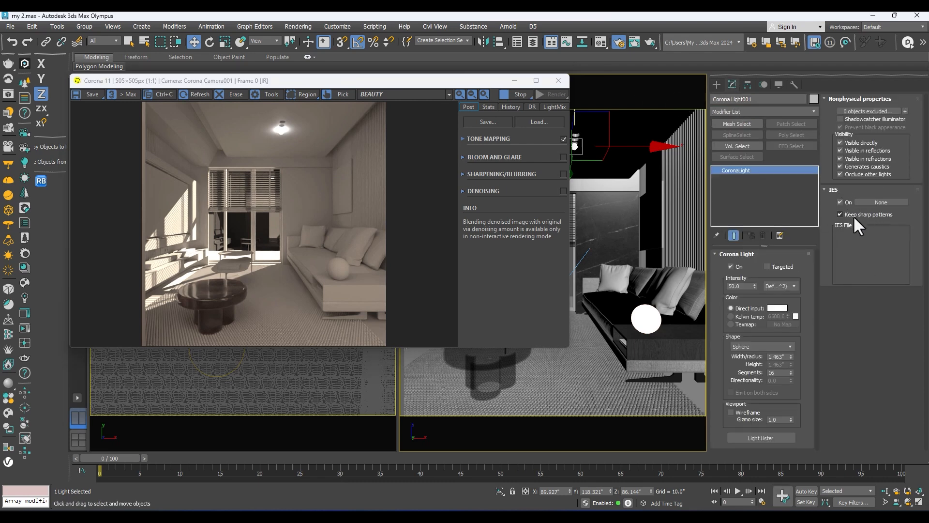
left_click(835, 199)
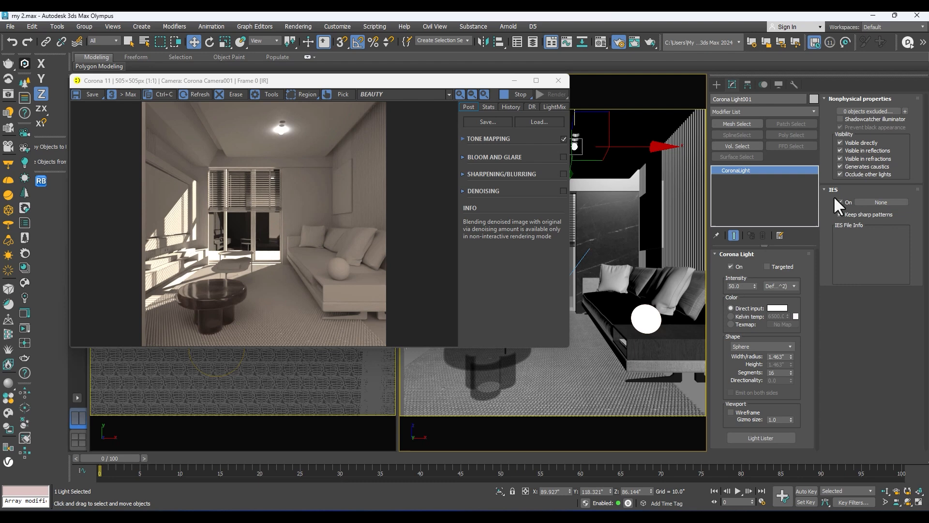
left_click(869, 202)
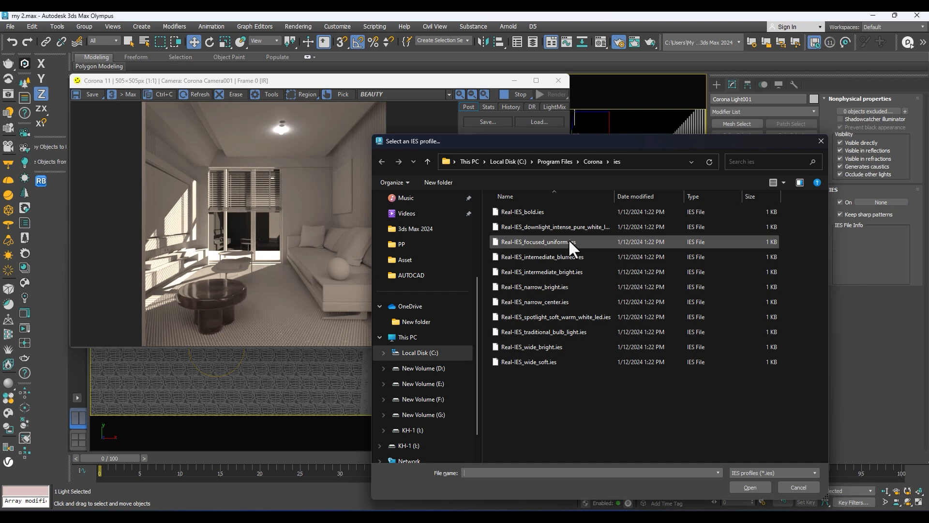
left_click_drag(605, 138, 356, 15)
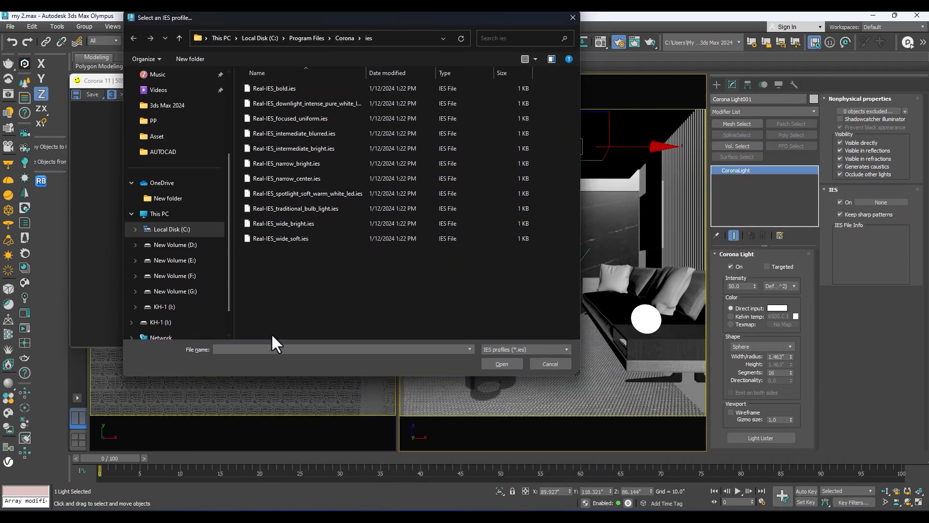
double_click(268, 178)
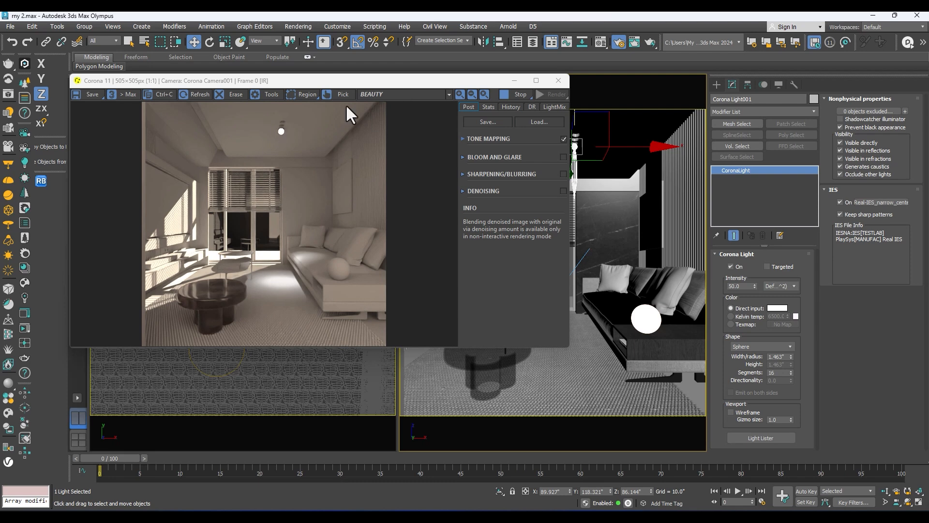
- Lower the light to Z 84.1" and disable its visibility directly, in reflections and in refractions, plus caustics generation and occlusion of other lights
left_click_drag(409, 81, 363, 84)
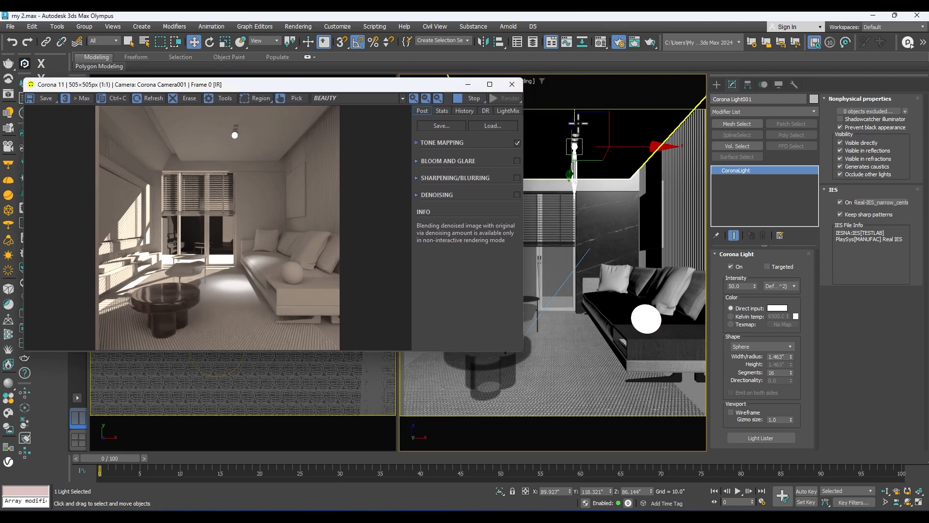
left_click_drag(574, 122, 574, 127)
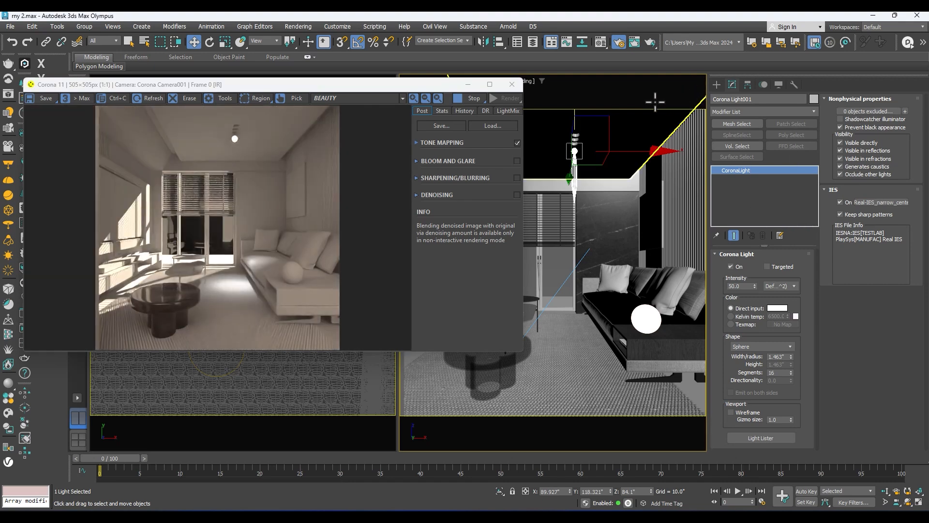
left_click(855, 144)
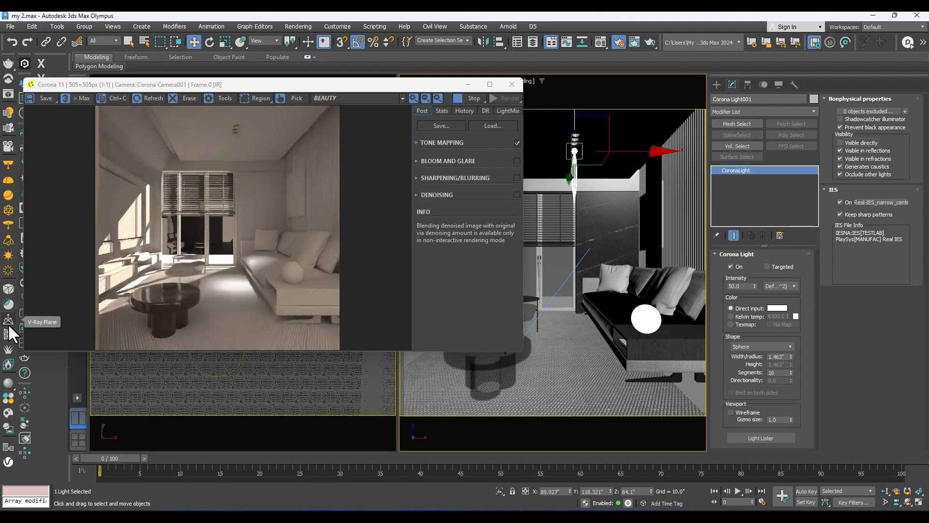
left_click(850, 150)
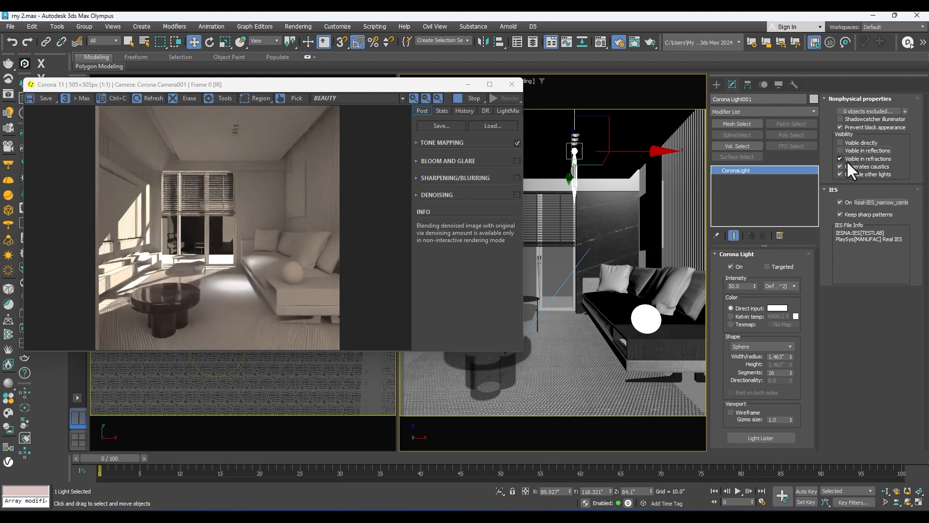
left_click(847, 159)
left_click(848, 166)
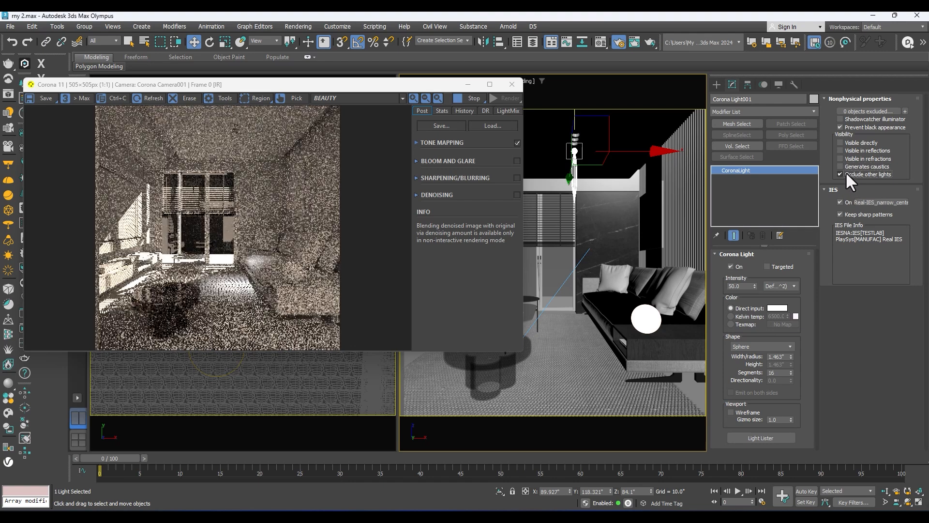
left_click(847, 174)
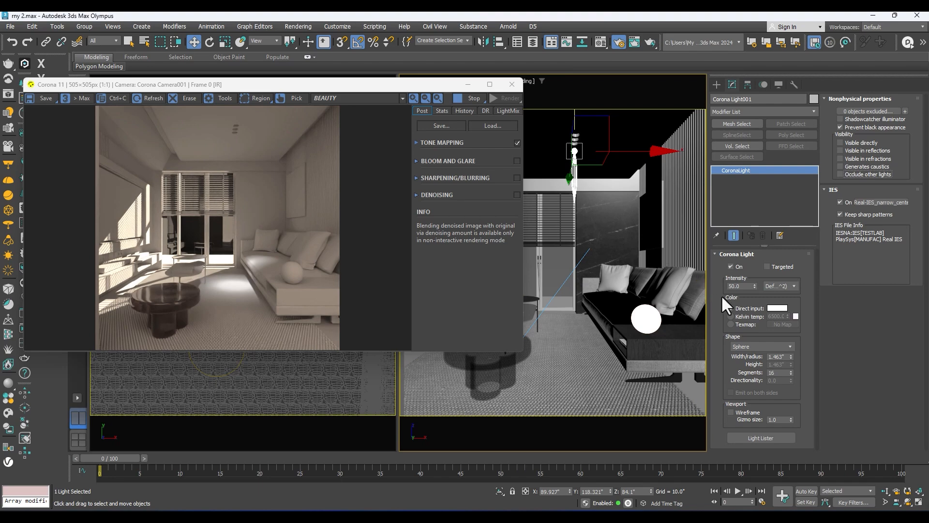
- Switch the light's color to Kelvin temperature, set it to 4500, and check the warm pool of light in the render
left_click(732, 316)
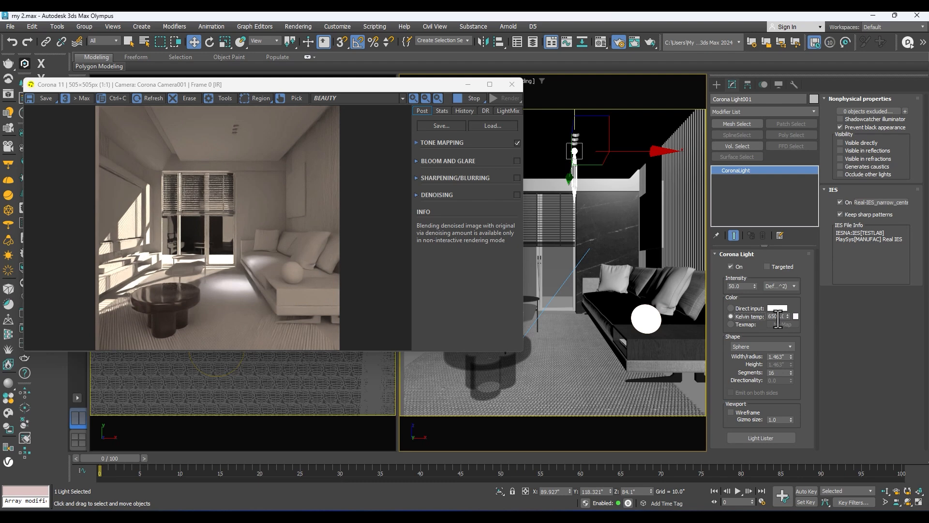
double_click(777, 316)
type("4500")
key("Return")
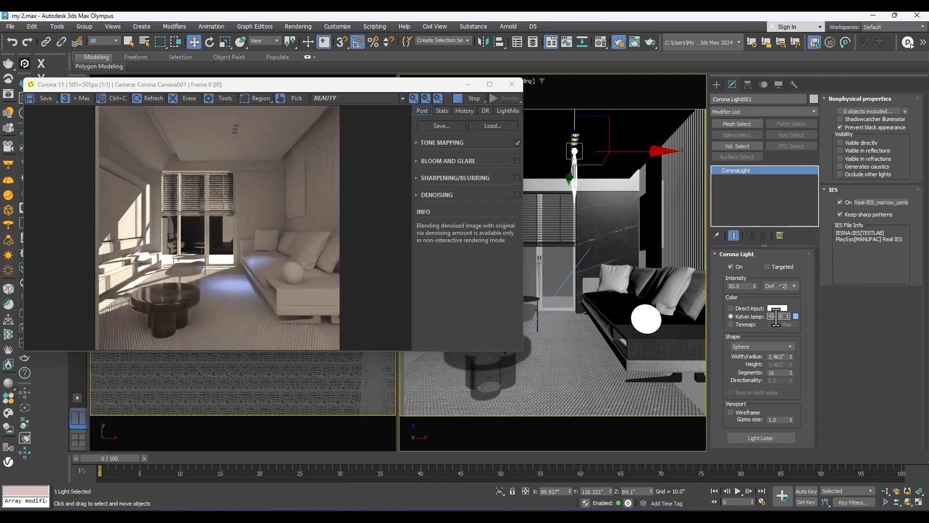
double_click(776, 318)
type("4500")
key("Return")
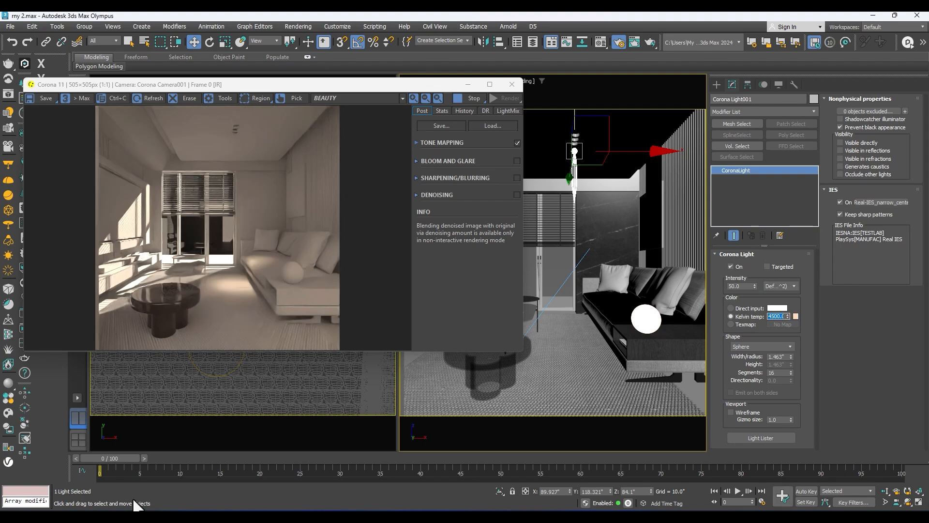
scroll(252, 309, "up", 2)
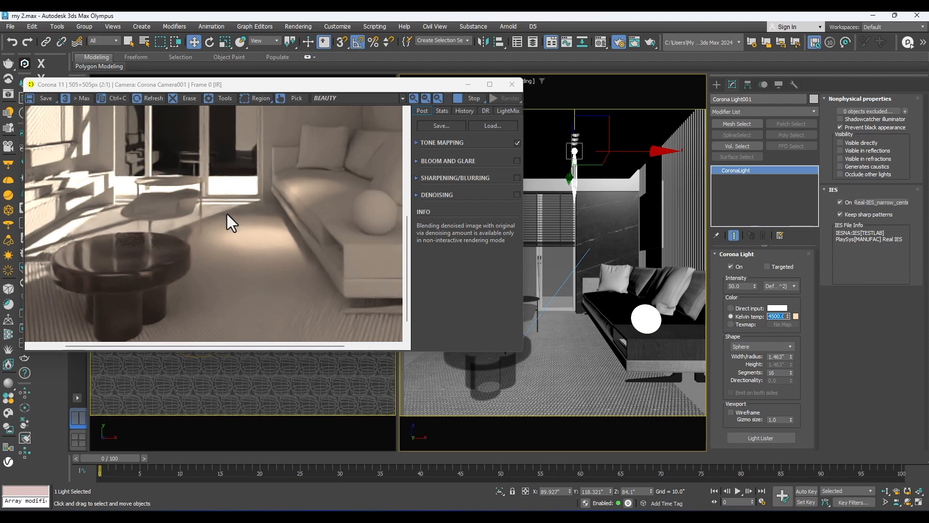
scroll(228, 214, "down", 2)
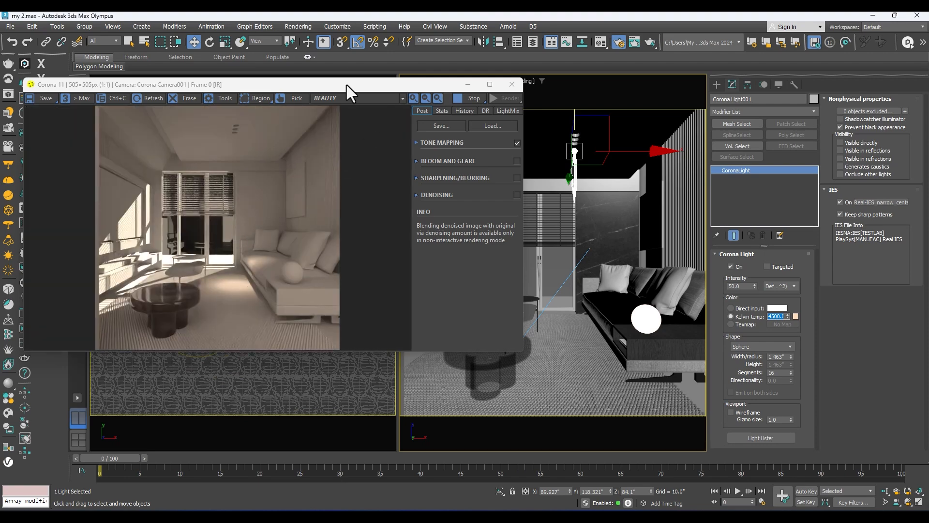
- Clone the ceiling light along Y in the top view as two copies over the other two light circles
left_click_drag(347, 85, 424, 154)
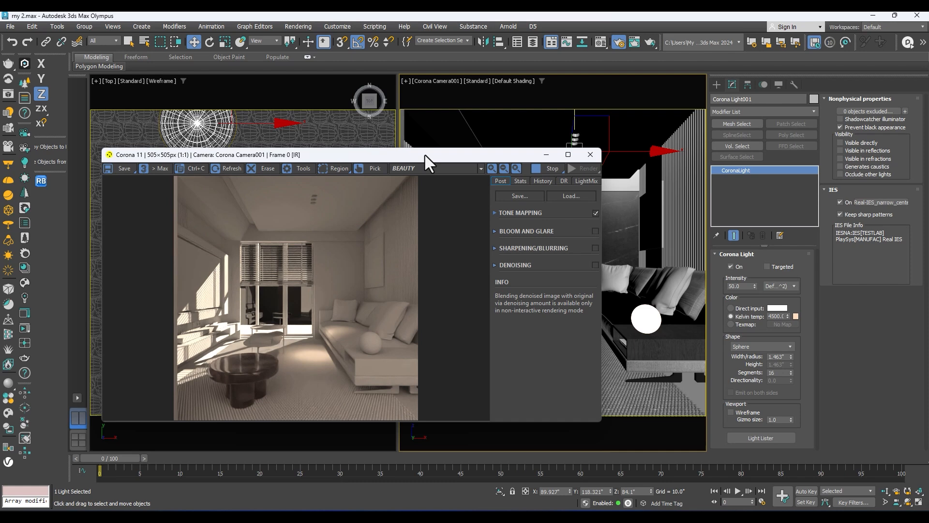
left_click_drag(445, 155, 670, 114)
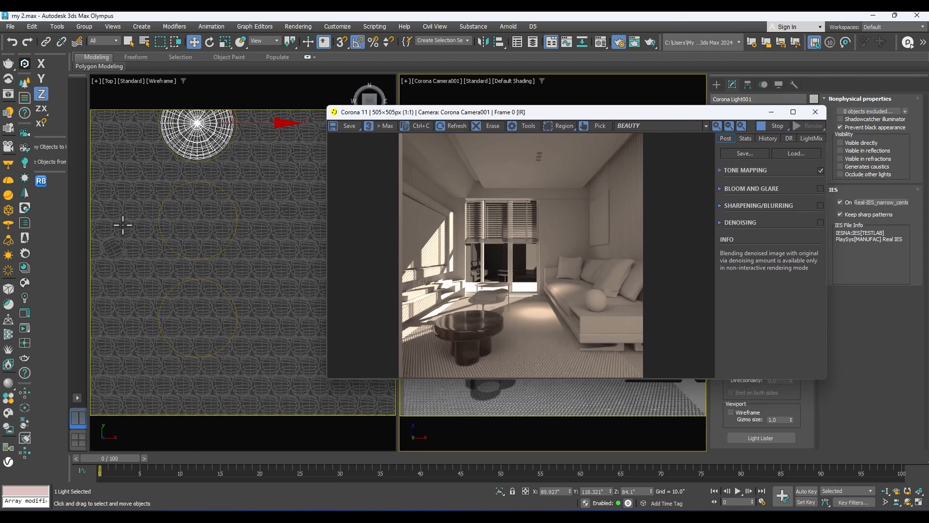
scroll(97, 316, "down", 2)
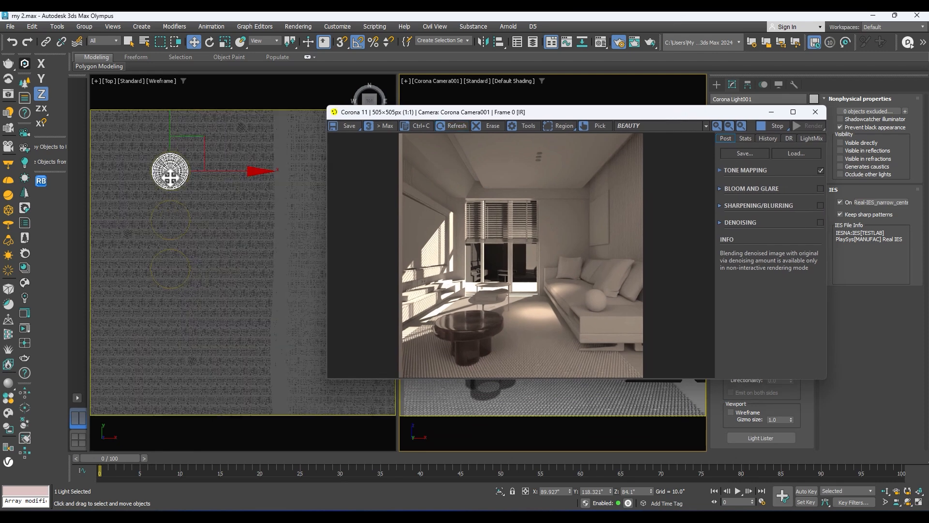
left_click(167, 135)
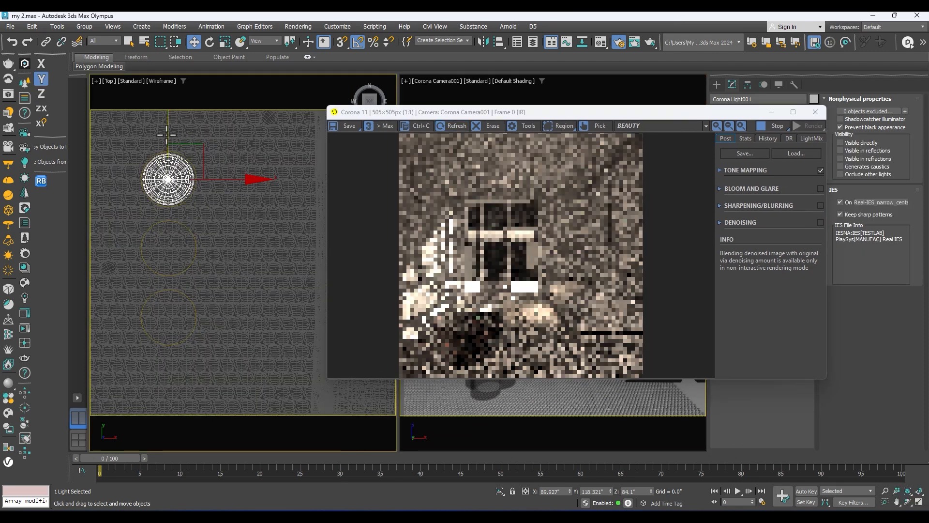
left_click_drag(167, 135, 173, 203, "shift")
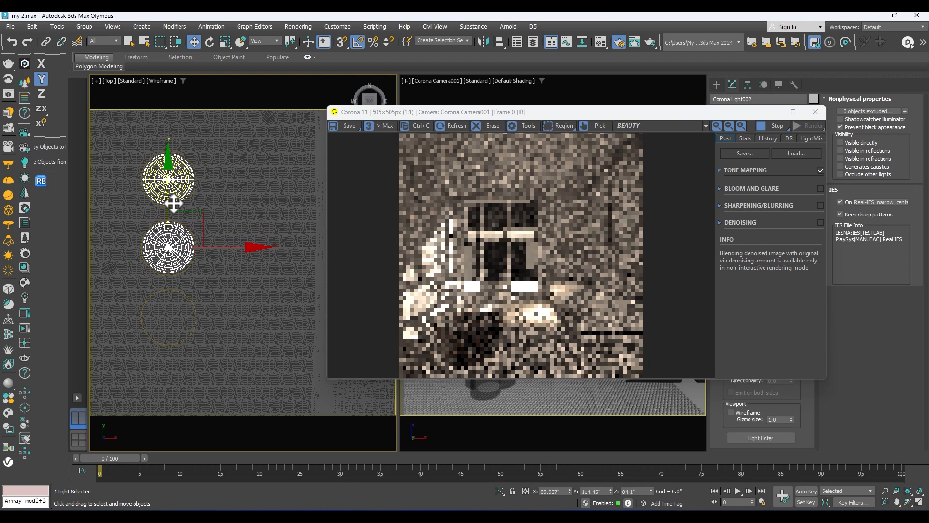
left_click(490, 268)
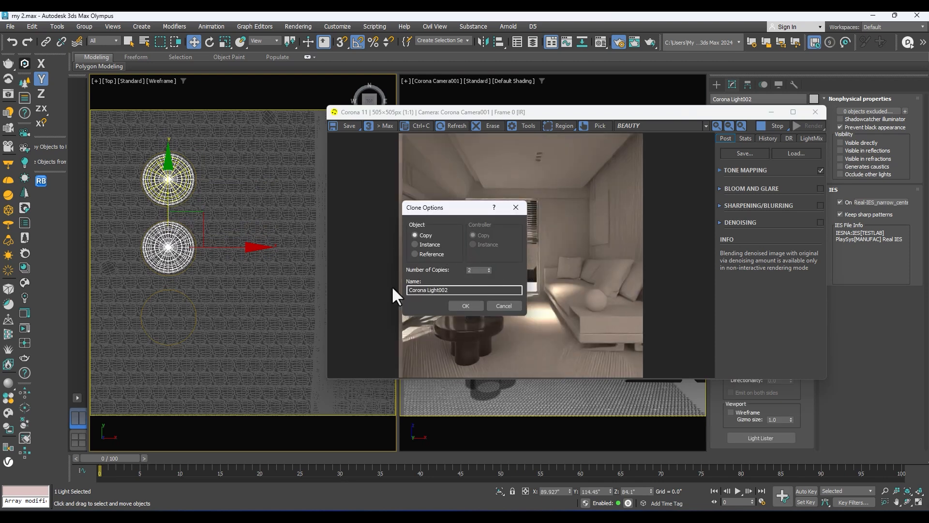
left_click(465, 304)
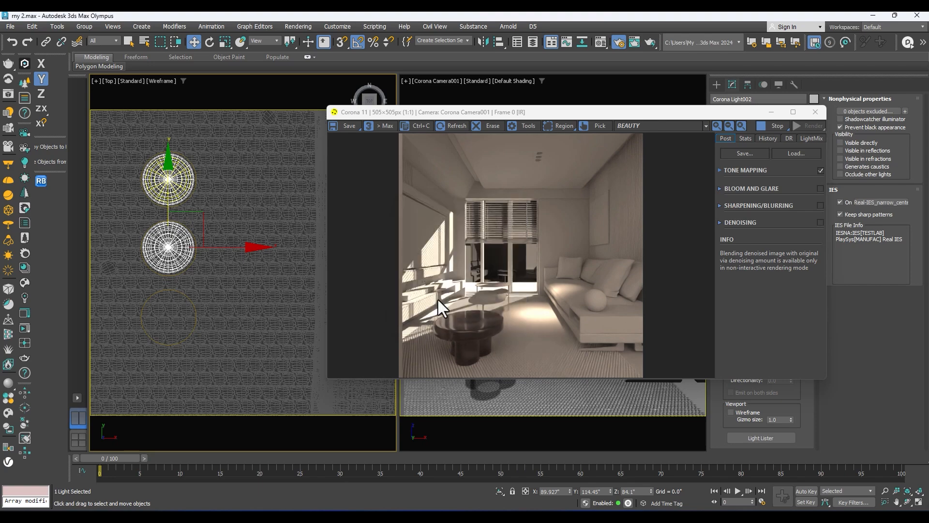
- Try intensities of 10 and 2 on the last copied ceiling light
left_click_drag(541, 113, 285, 73)
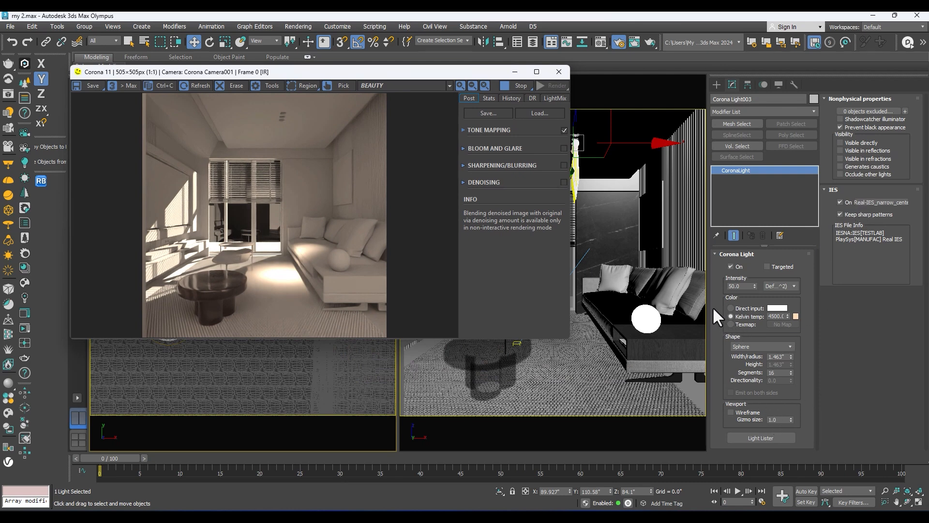
double_click(740, 287)
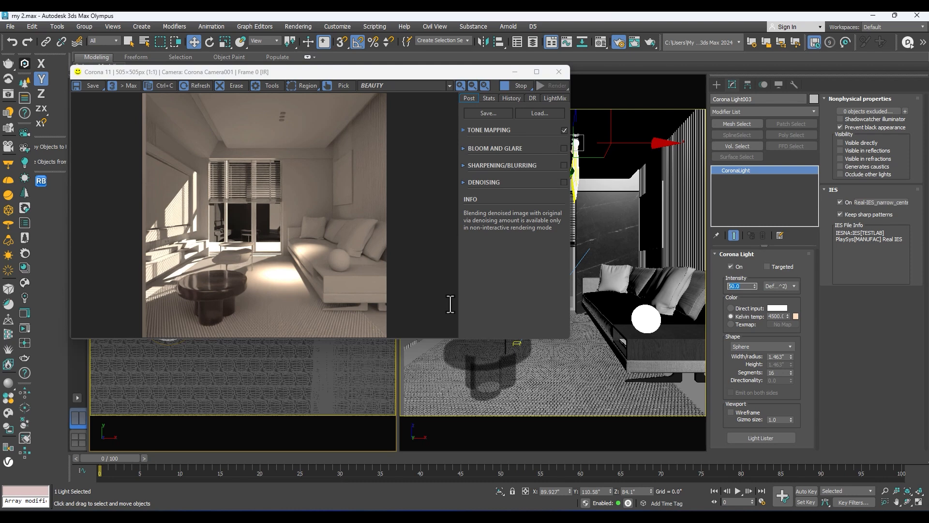
type("10")
key("Return")
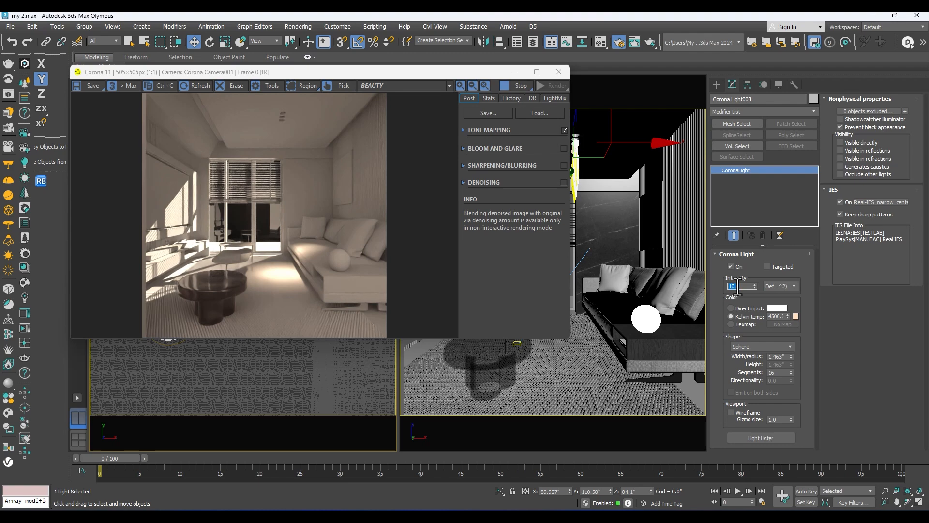
type("2")
key("Return")
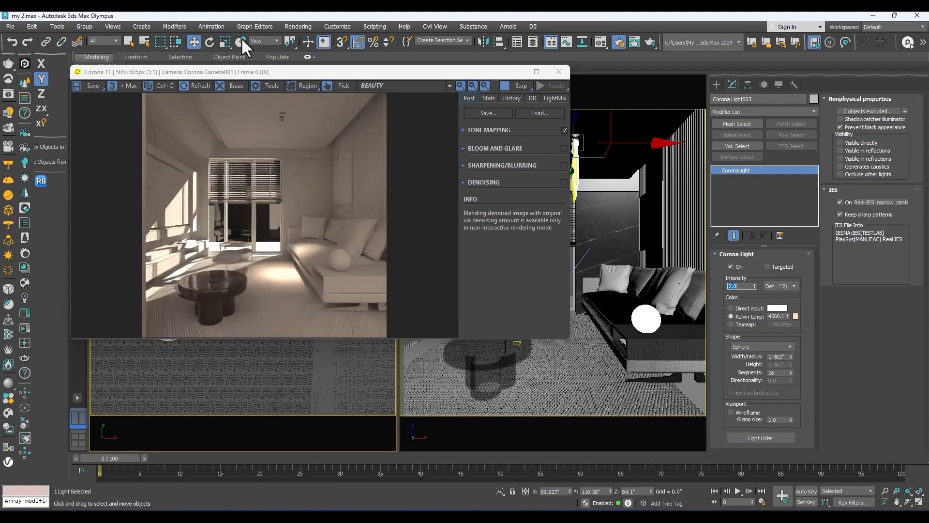
- Delete the lowermost copied Corona Light in the top view
left_click_drag(282, 71, 311, 350)
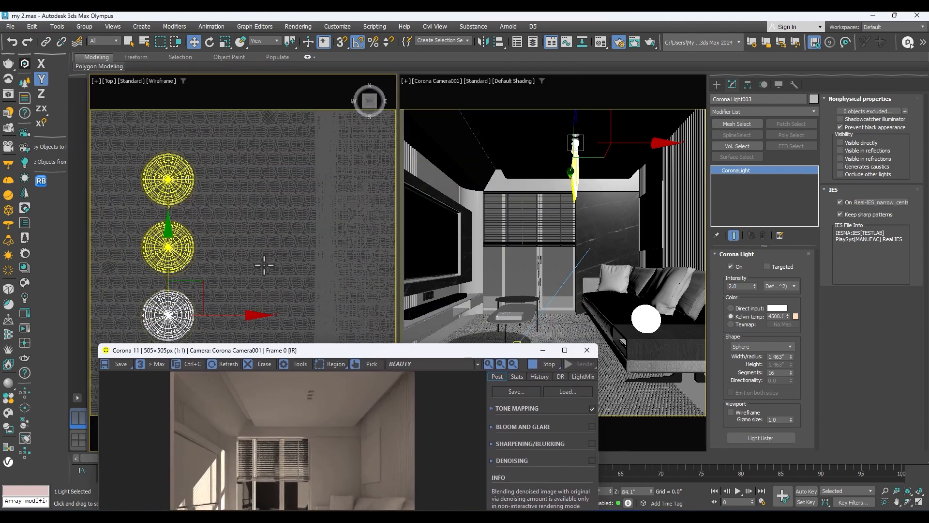
left_click(207, 297)
scroll(176, 315, "up", 5)
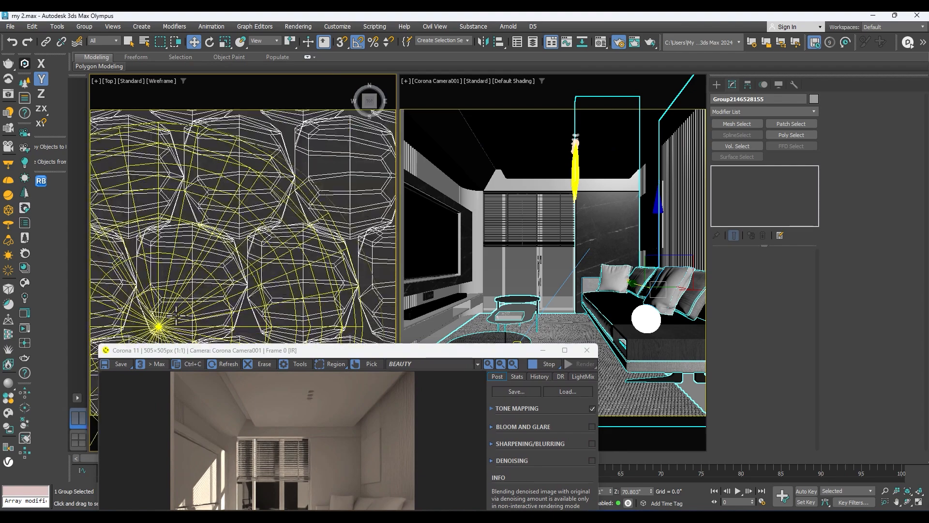
scroll(175, 316, "up", 3)
left_click(232, 237)
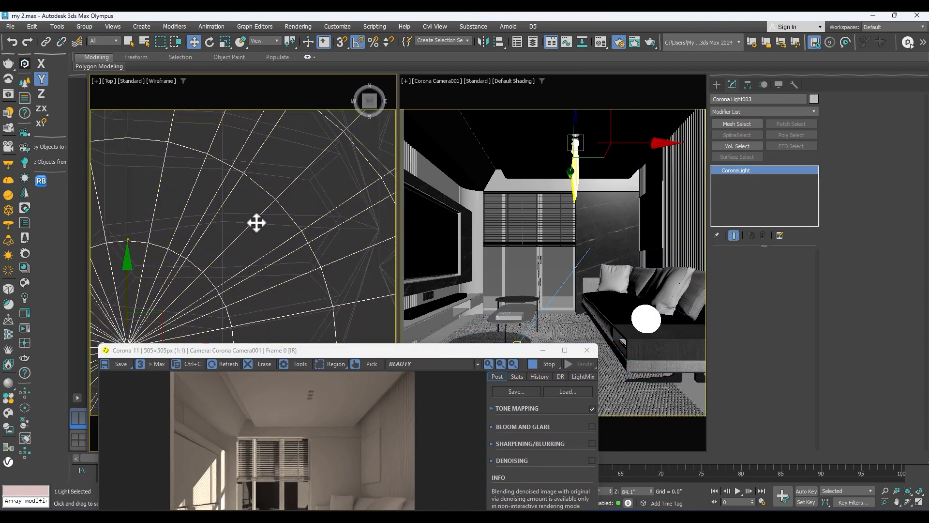
scroll(316, 264, "down", 5)
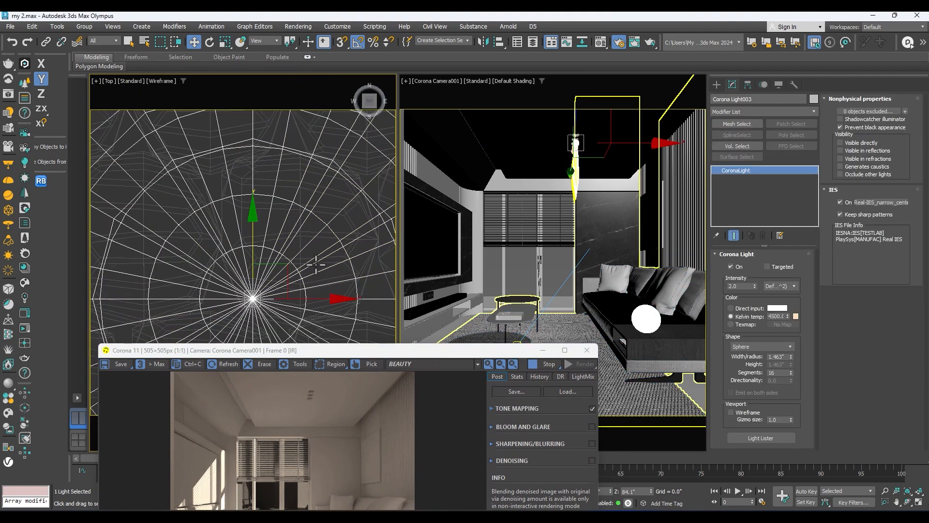
scroll(290, 194, "down", 5)
key("Delete")
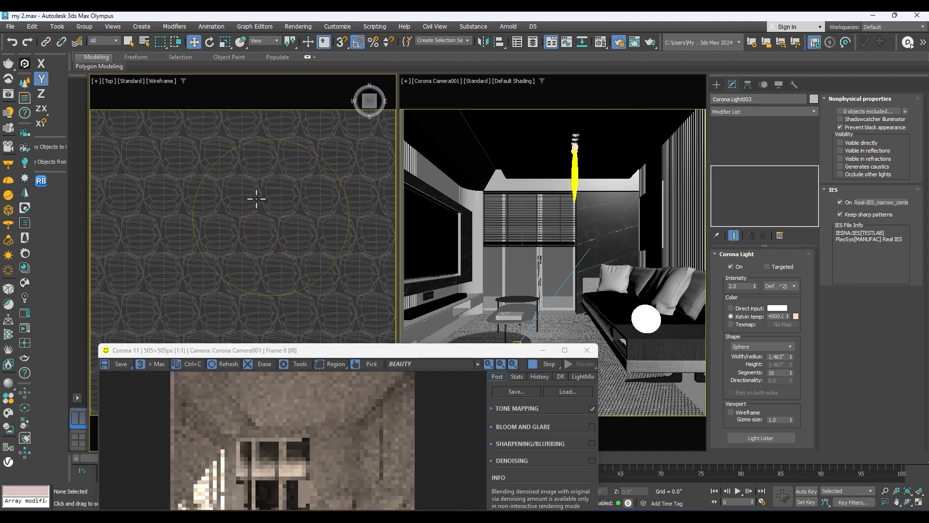
- Delete the middle copied Corona Light in the top view, keeping only the original ceiling light
scroll(257, 221, "down", 5)
scroll(266, 176, "up", 4)
scroll(271, 157, "up", 4)
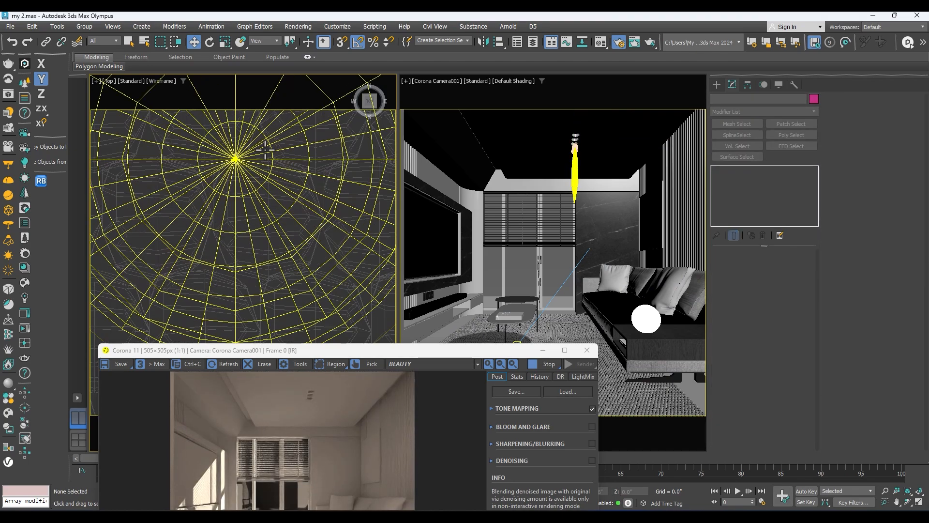
left_click(293, 149)
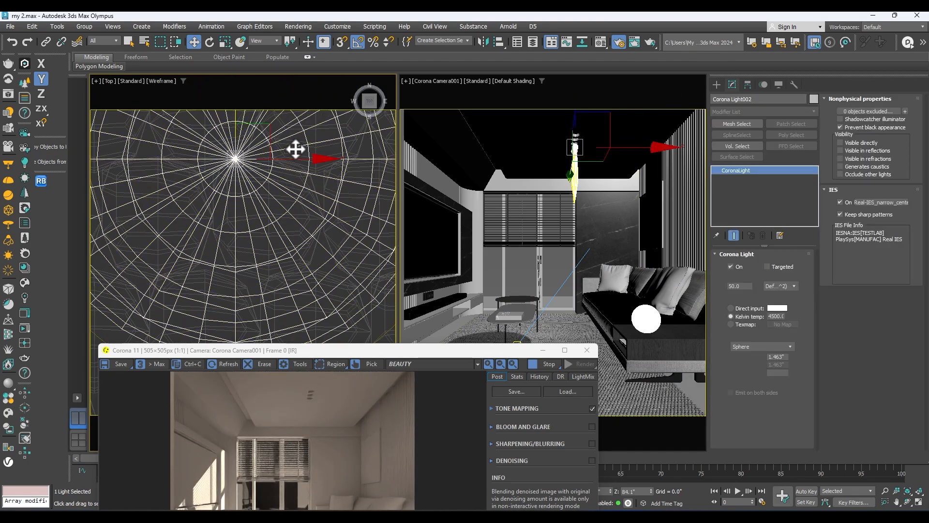
scroll(295, 167, "down", 6)
left_click(311, 206)
scroll(320, 194, "up", 5)
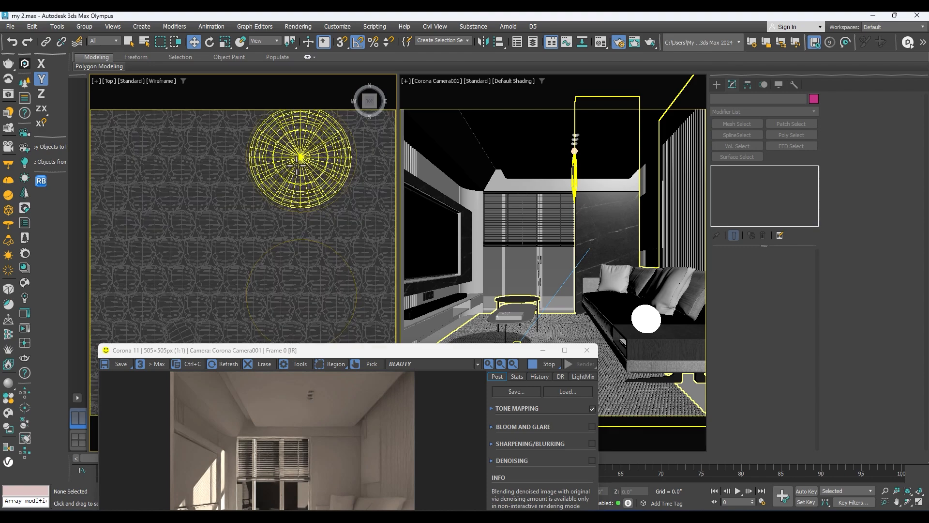
- Try to clone the remaining ceiling light along Y as two independent copies, and undo the cloning
left_click(302, 133)
scroll(309, 127, "down", 2)
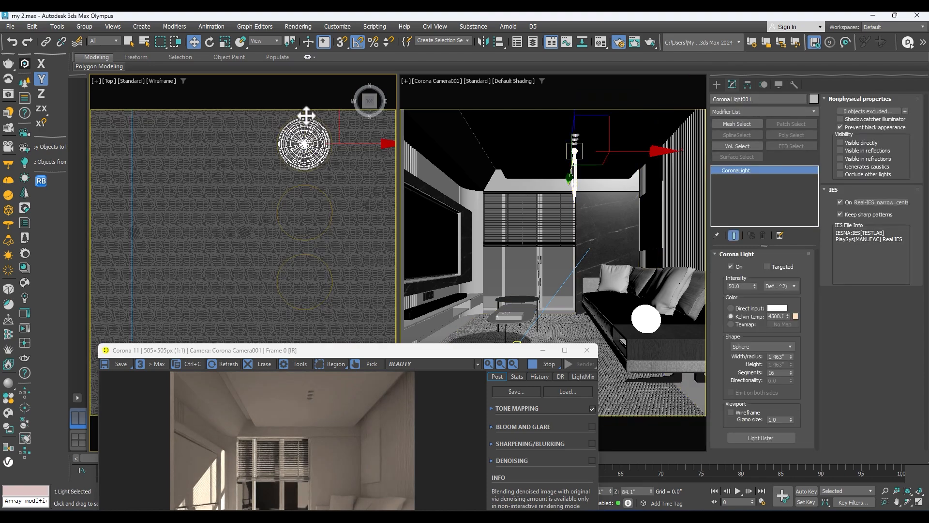
left_click_drag(307, 124, 304, 182, "shift")
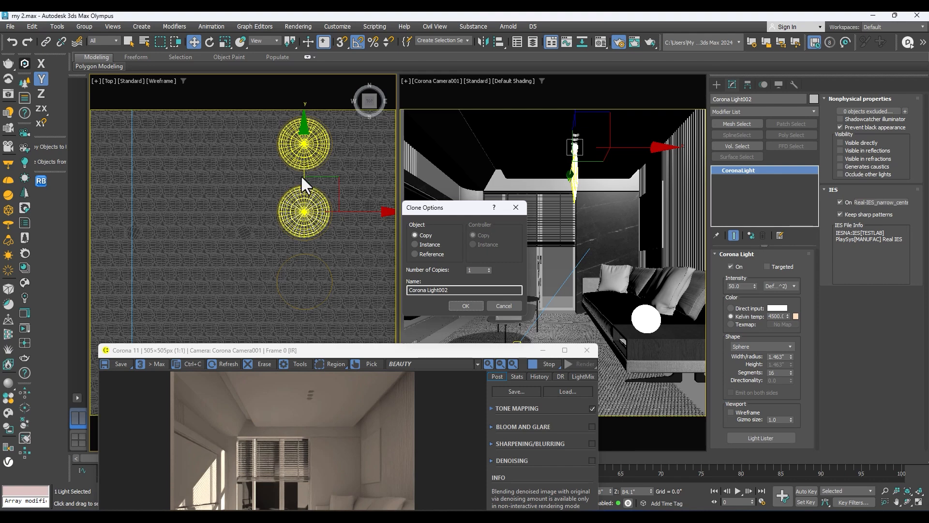
left_click(490, 268)
left_click(464, 306)
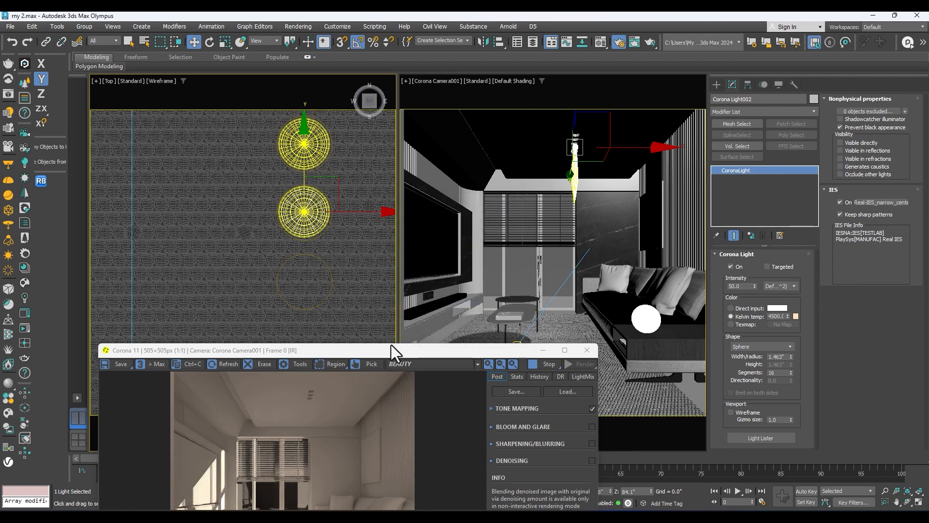
mouse_move(369, 356)
left_mouse_down()
mouse_move(342, 248)
mouse_move(357, 197)
mouse_move(370, 366)
left_mouse_up()
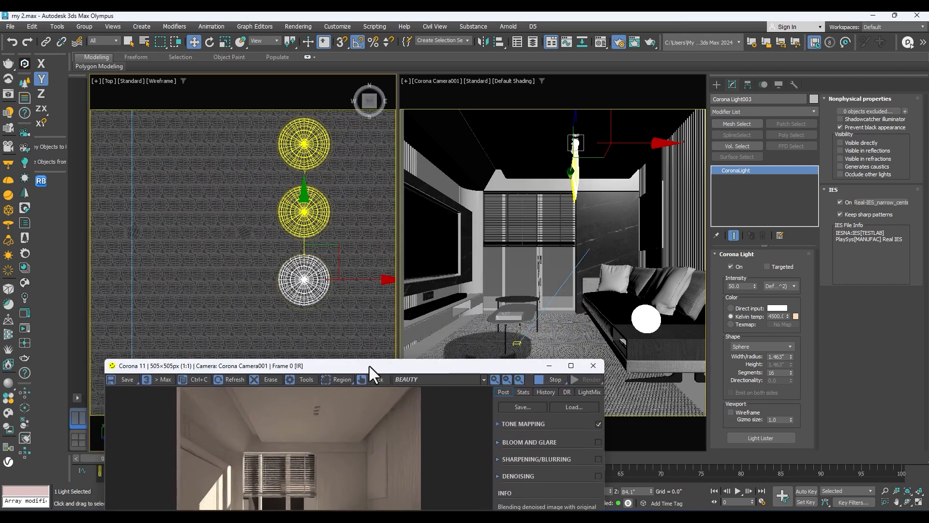
key("ctrl+z")
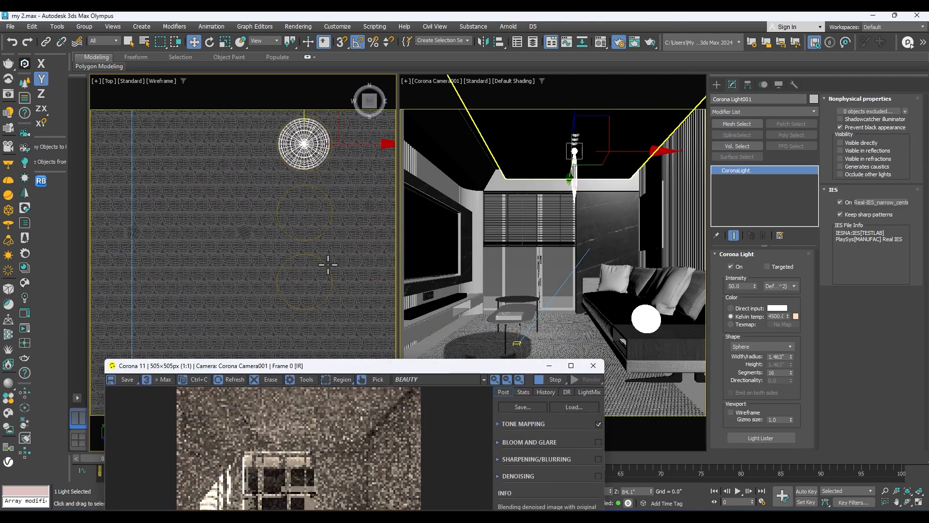
- Clone the ceiling light along Y as two instances over the other two light circles and bring the whole render into view
left_click(307, 187)
left_click(304, 123)
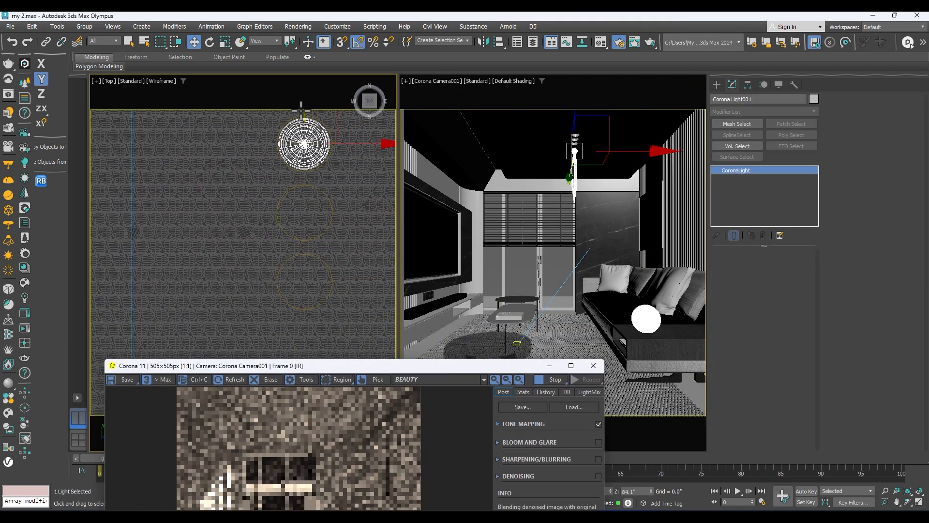
left_click_drag(304, 123, 305, 191, "shift")
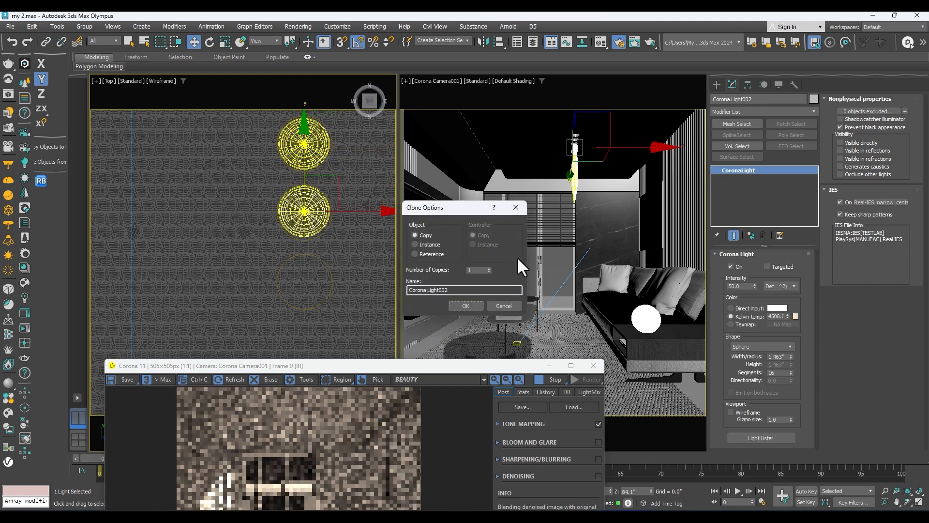
left_click(435, 244)
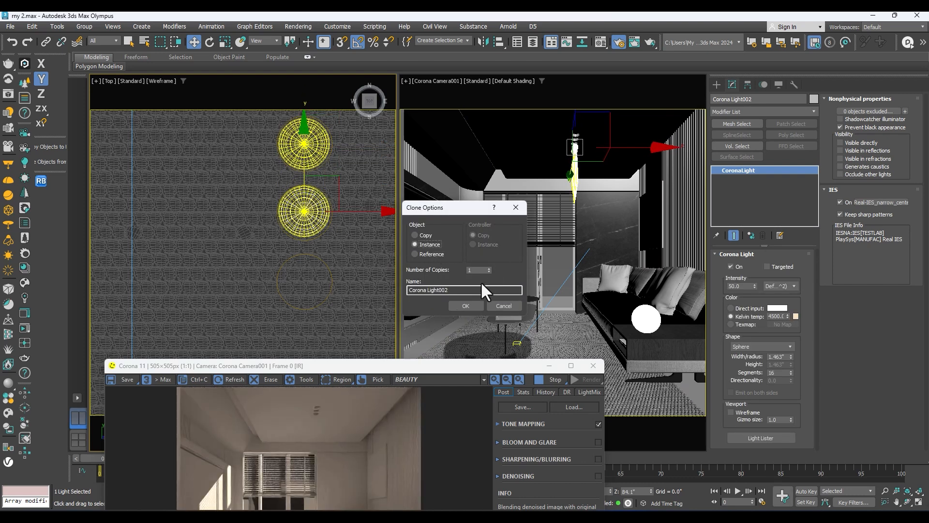
left_click(463, 305)
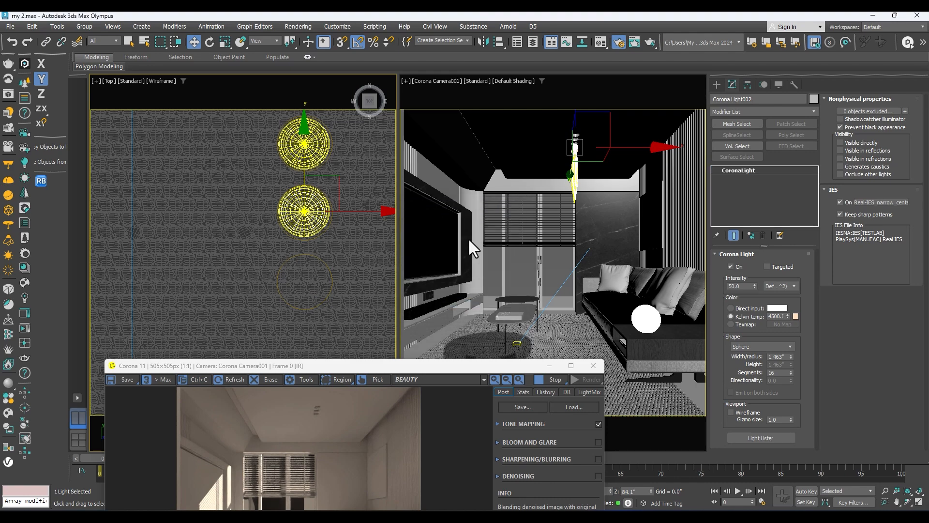
left_click_drag(379, 366, 305, 156)
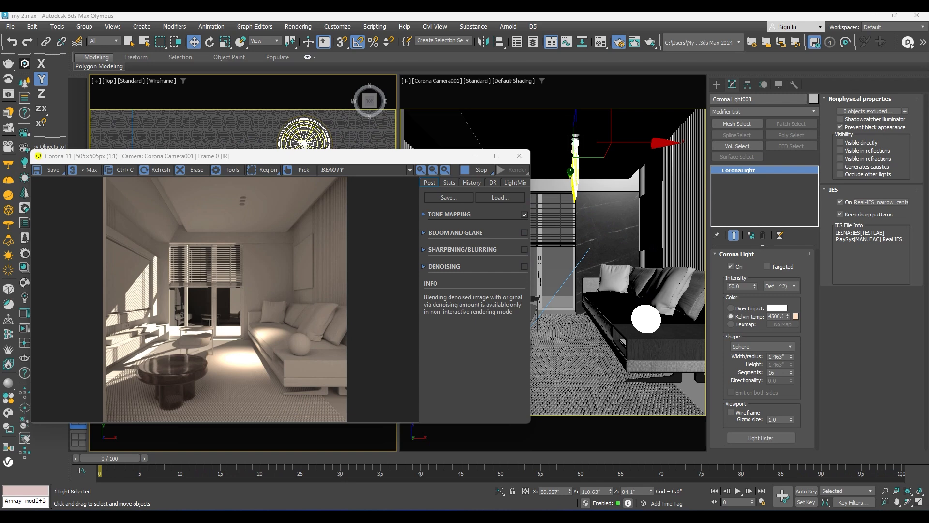
- Examine the lighting and ceiling spots in the two reference photos of the living room, and return to 3ds Max
key("alt+Tab")
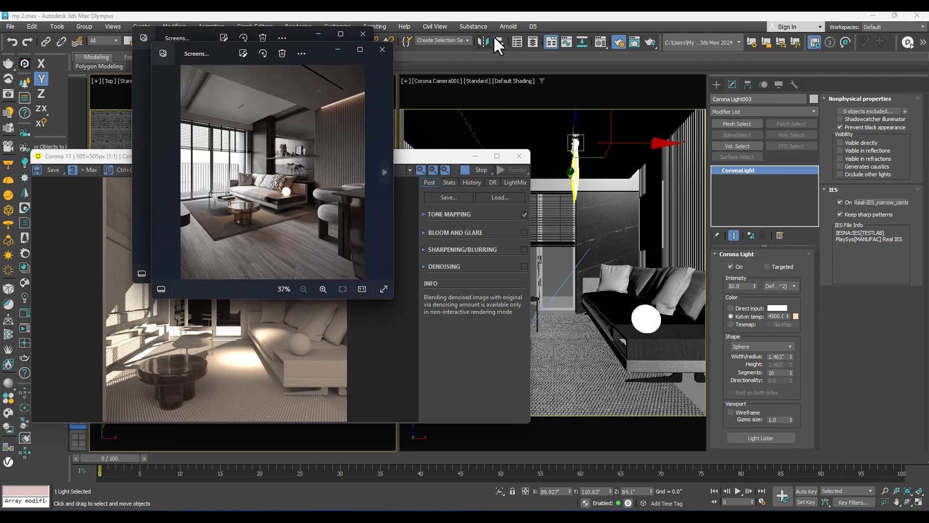
left_click(366, 37)
left_click(360, 50)
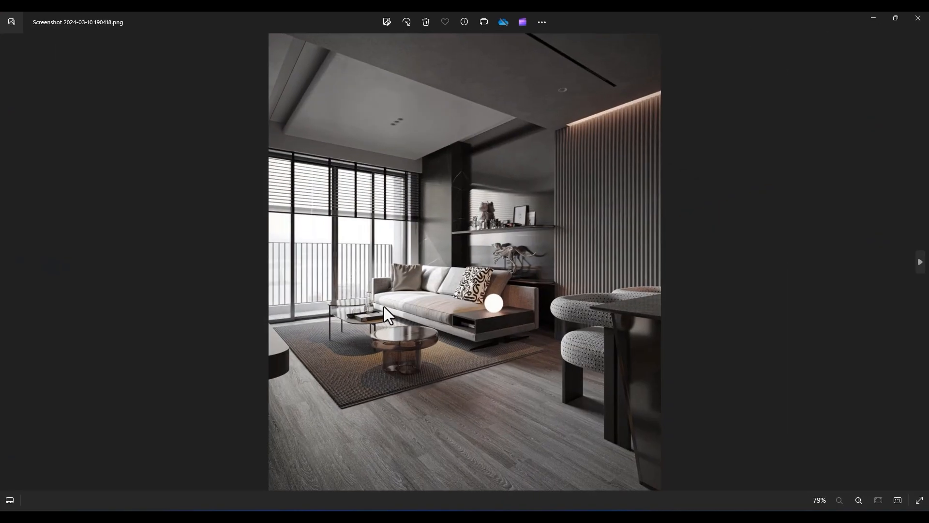
scroll(503, 262, "down", 5)
left_click(919, 261)
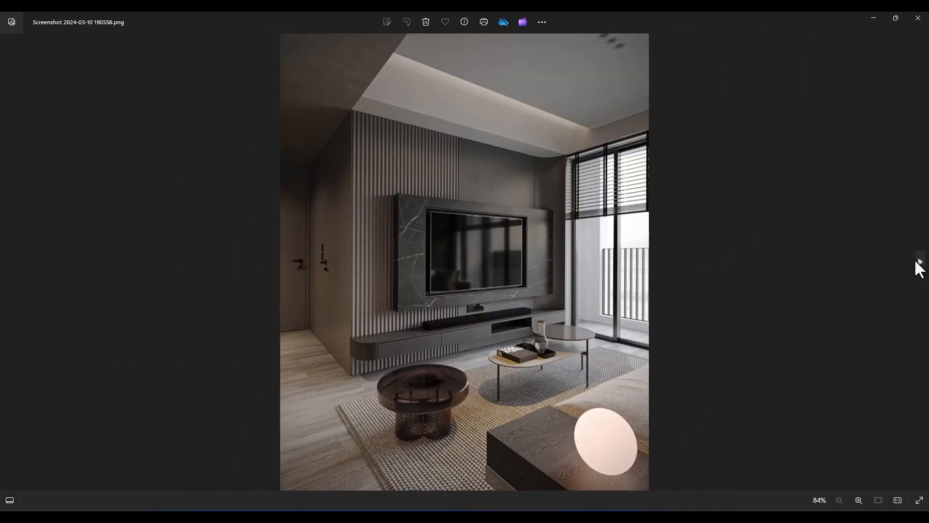
left_click(871, 19)
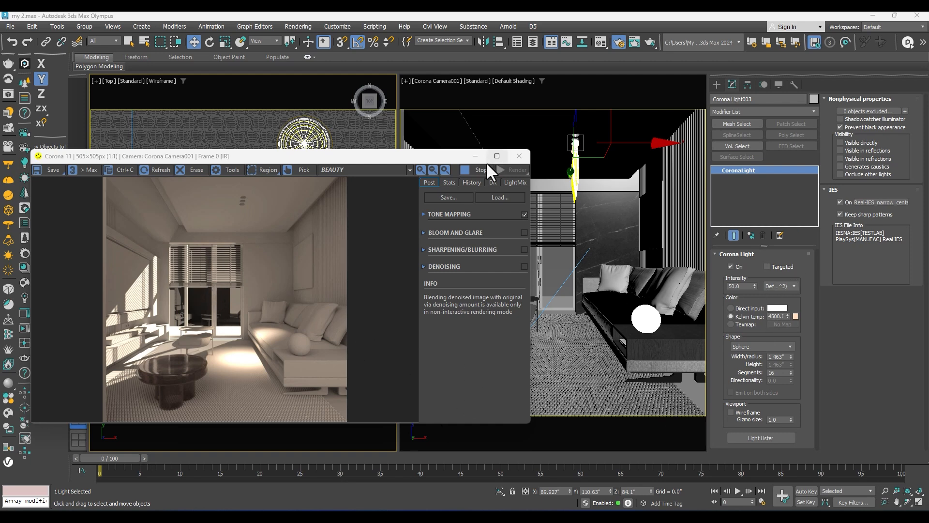
- Try an intensity of 10 on the instanced ceiling lights and inspect the light pool beside the sofa in the render
left_click_drag(750, 285, 614, 289)
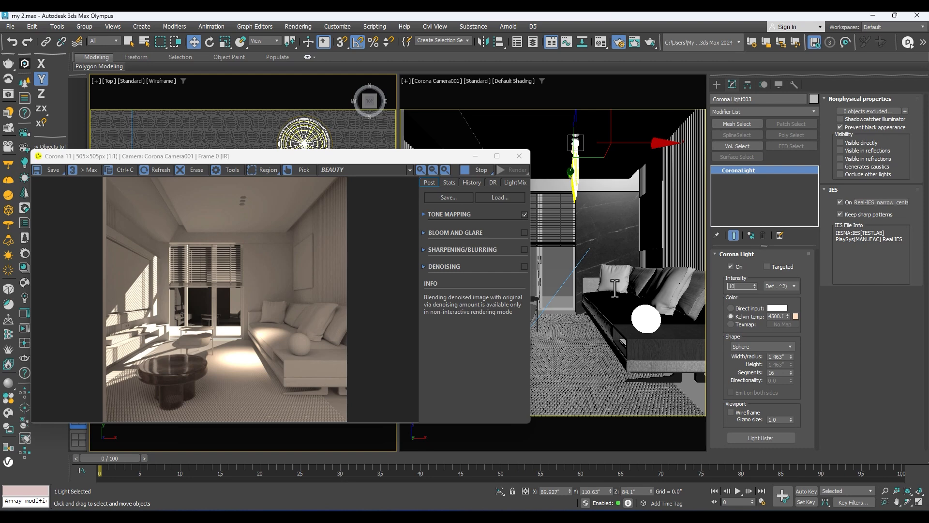
type("10")
key("Return")
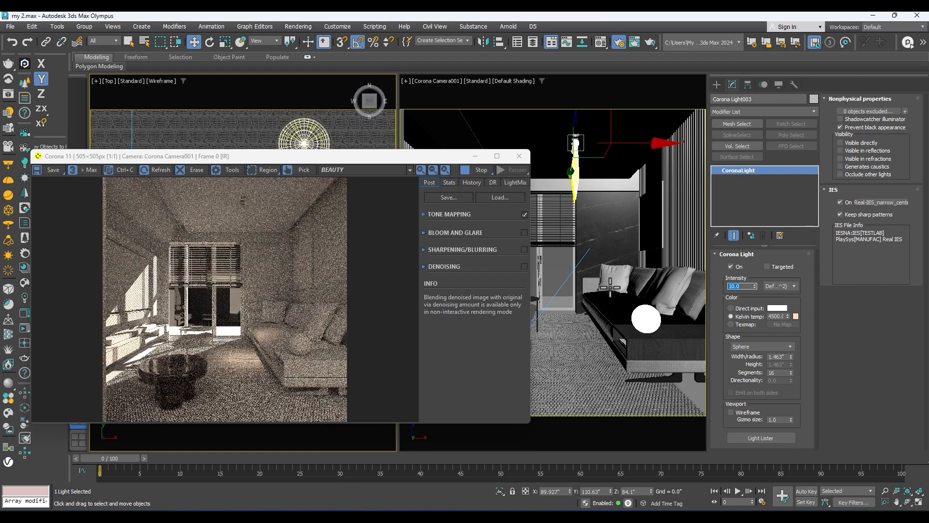
scroll(252, 370, "up", 1)
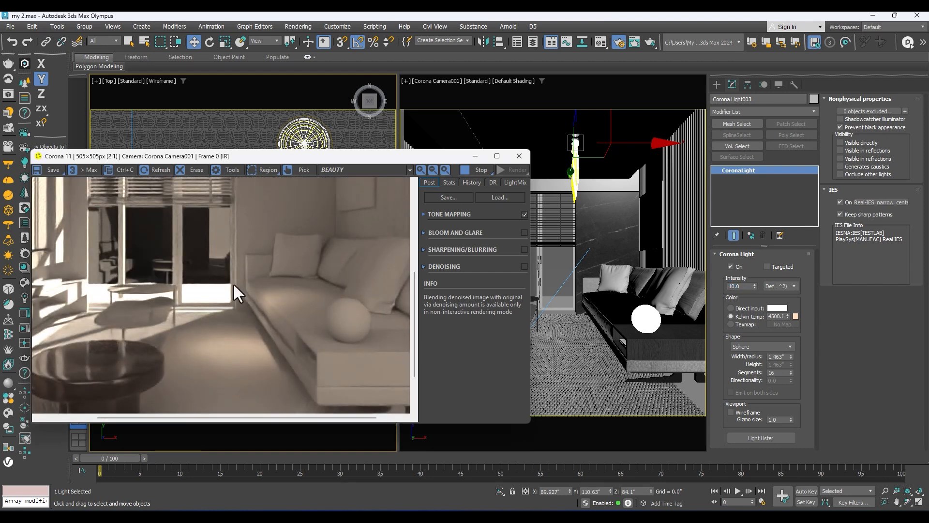
scroll(266, 303, "down", 1)
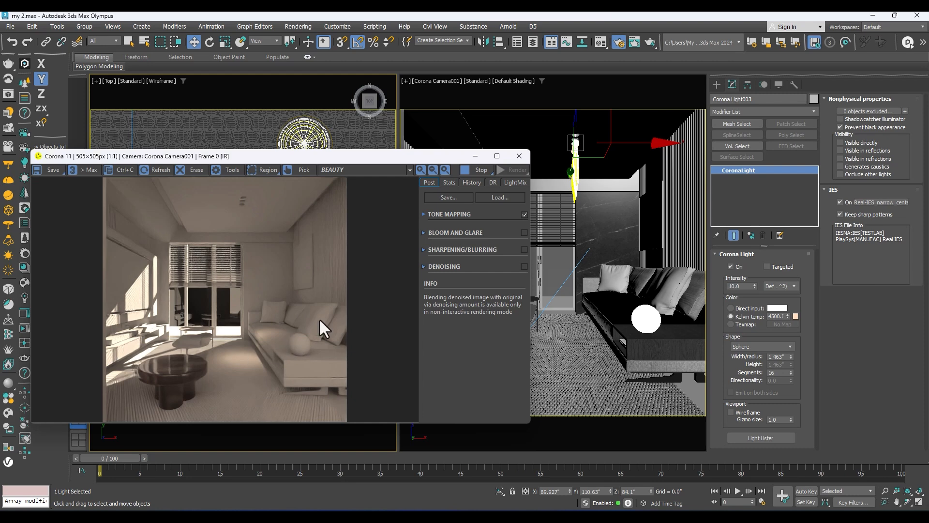
- Set the instanced ceiling lights' intensity to 15
left_click(741, 285)
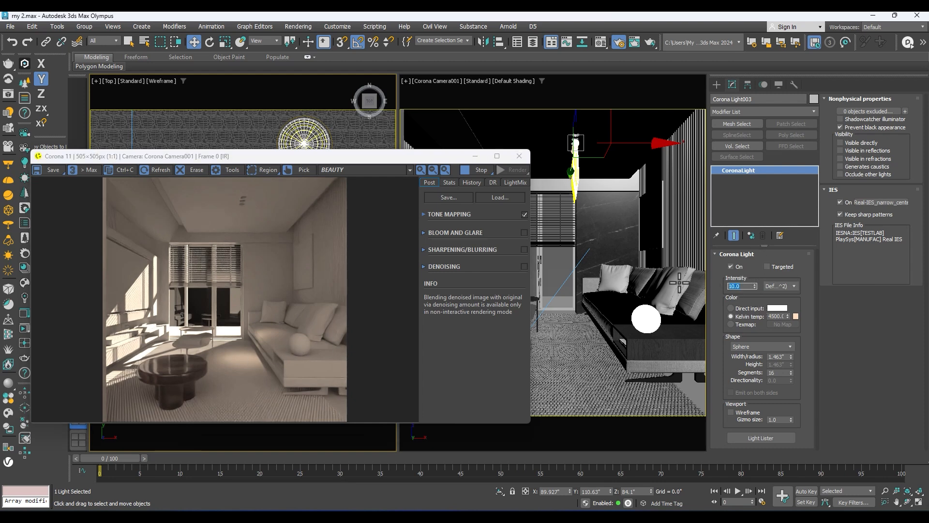
type("15")
key("Return")
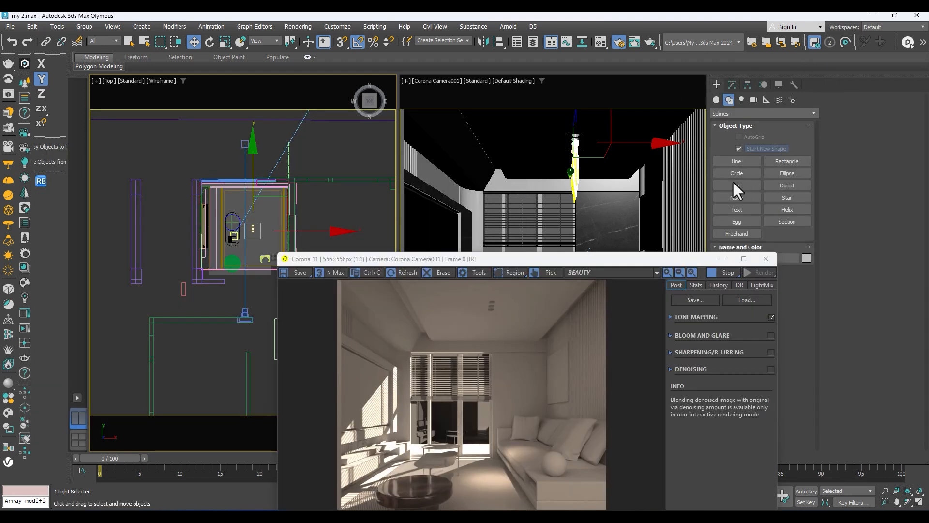
- Draw an arc spline with a radius of about 104 inches beyond the room's window side in the top view, and move it closer along Y
left_click(737, 187)
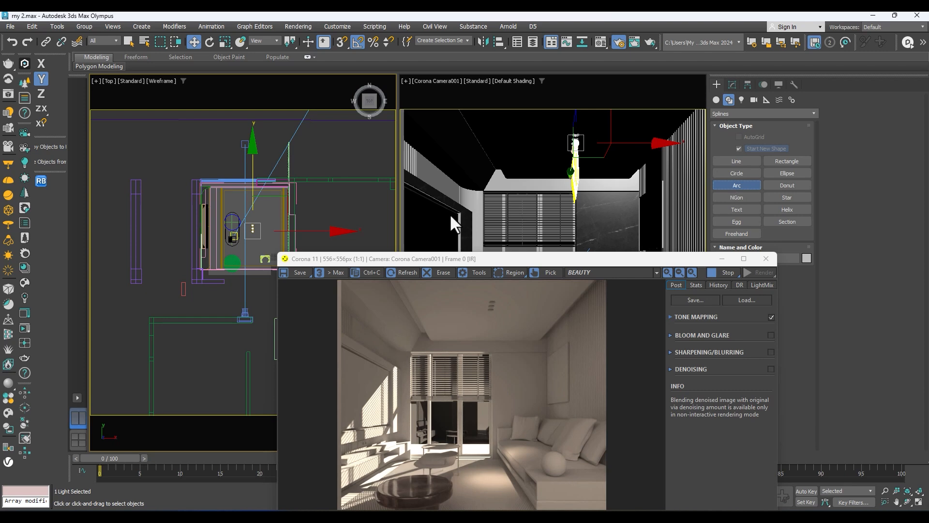
left_click(168, 178)
left_click_drag(163, 175, 325, 176)
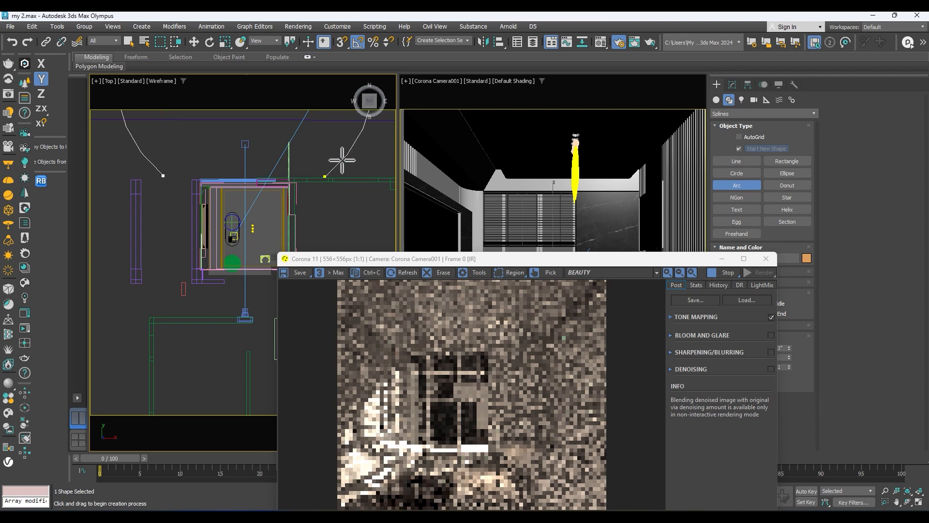
left_click(301, 124)
scroll(301, 124, "down", 3)
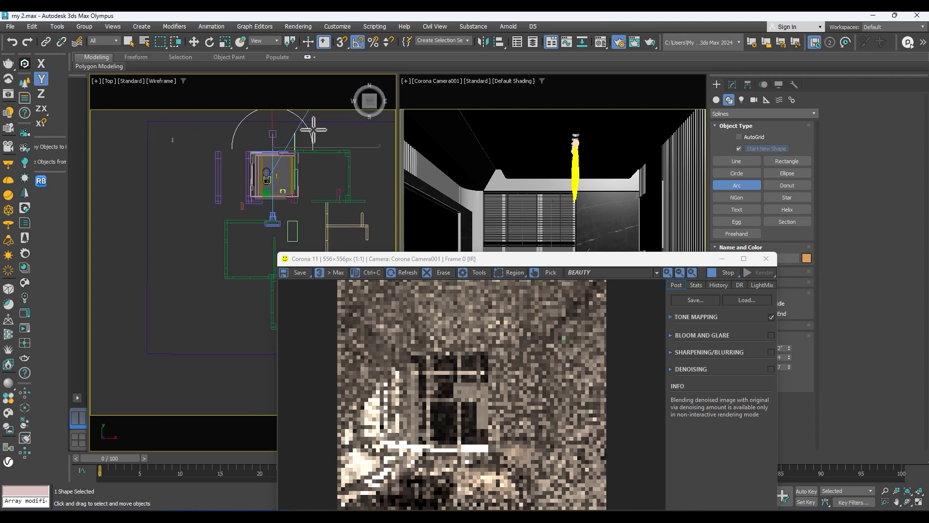
key("w")
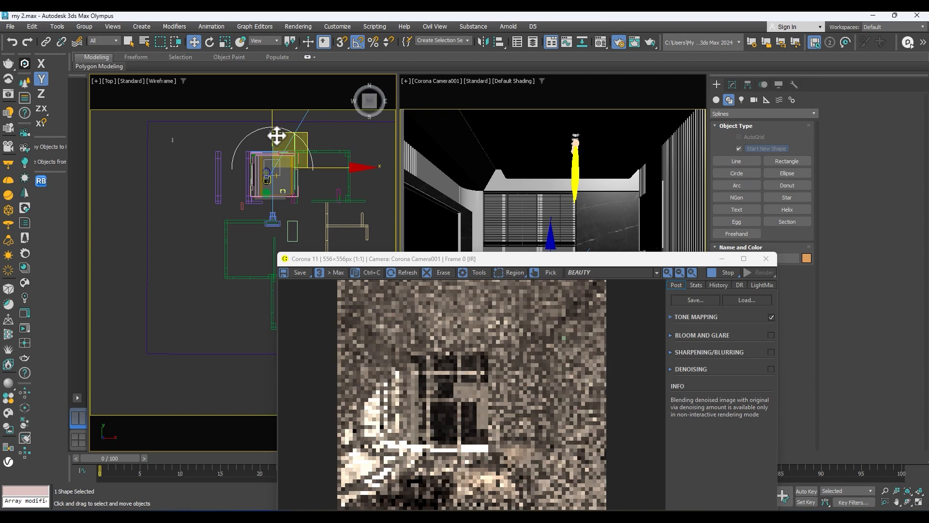
- Try 40 interpolation steps on the arc outside the window
left_click(731, 82)
left_click_drag(637, 261, 345, 280)
scroll(285, 151, "up", 4)
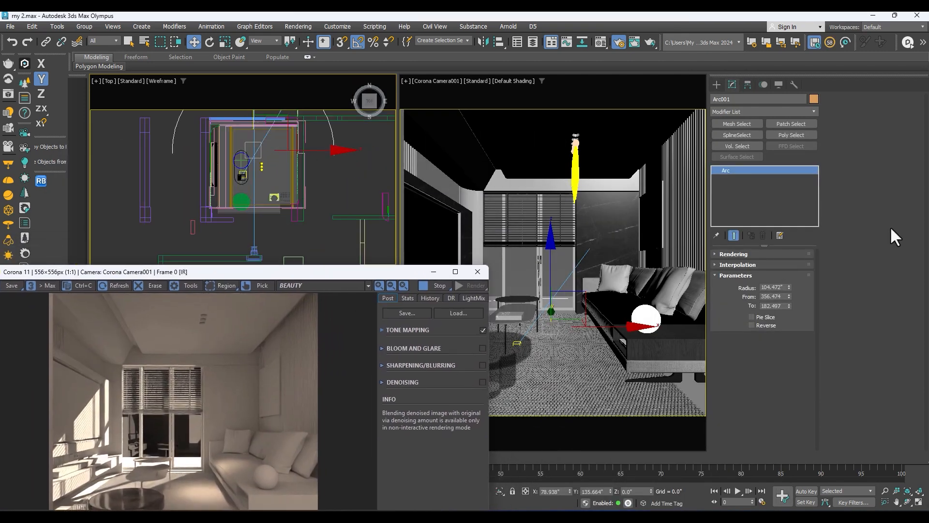
left_click(737, 264)
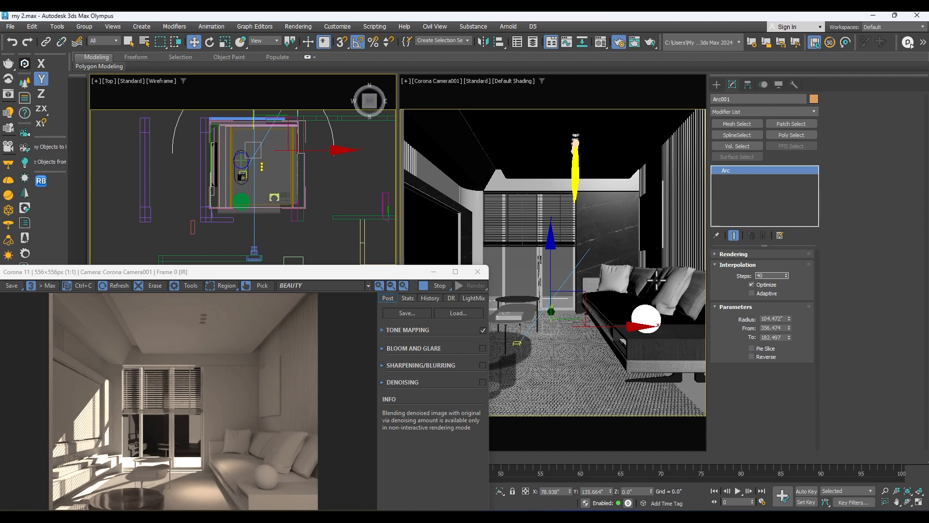
key("Return")
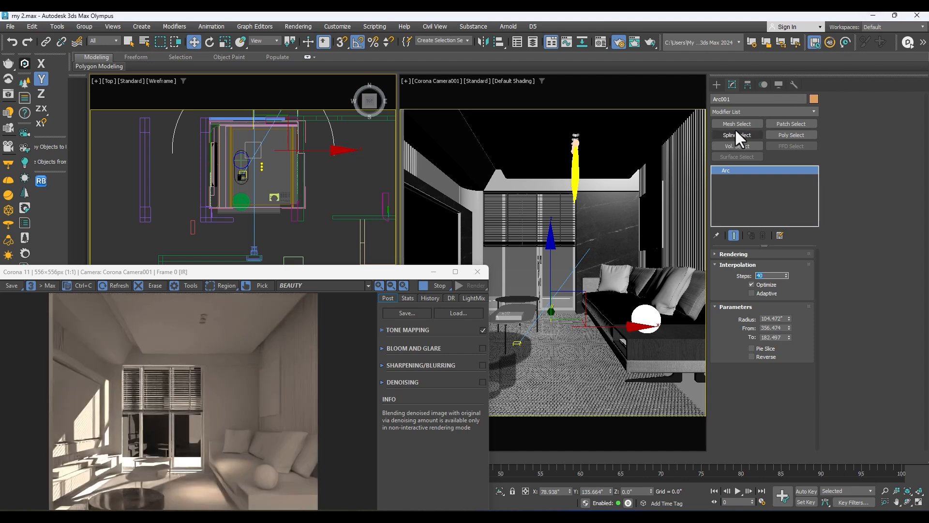
left_click(718, 84)
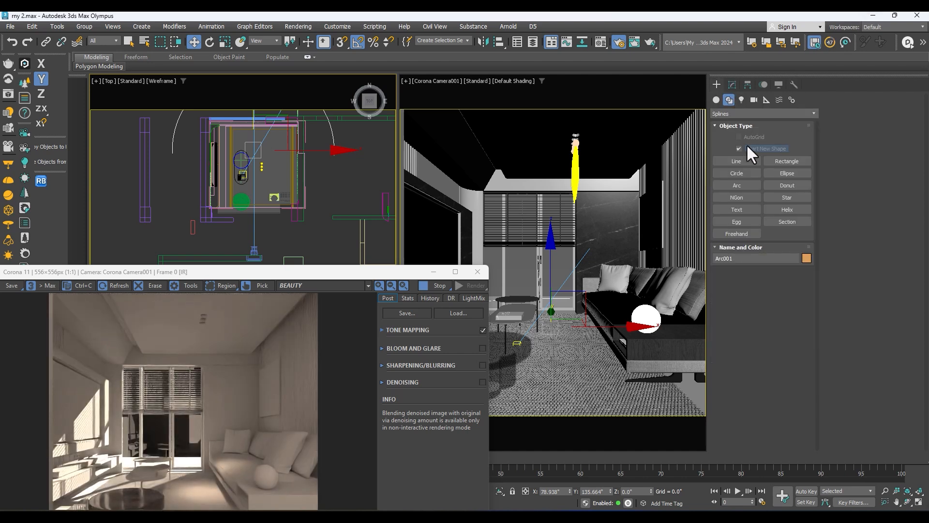
left_click(798, 162)
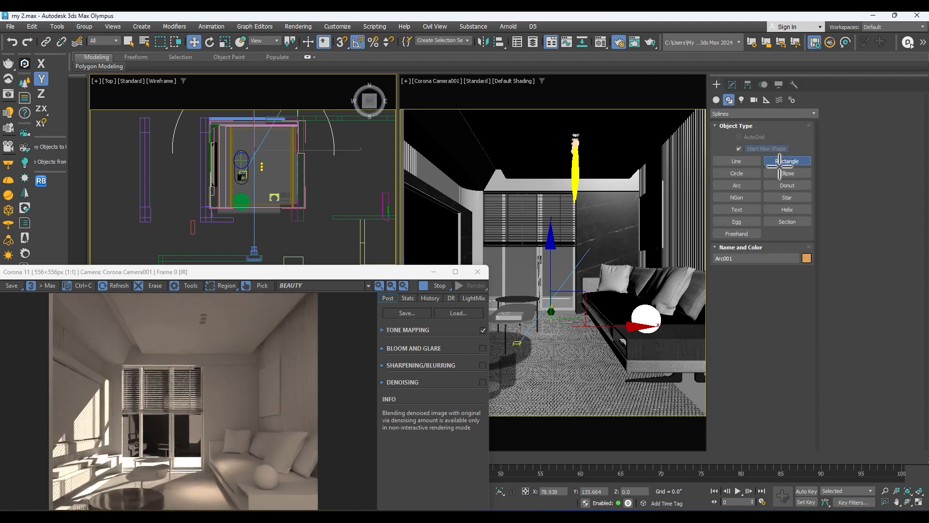
left_click(731, 85)
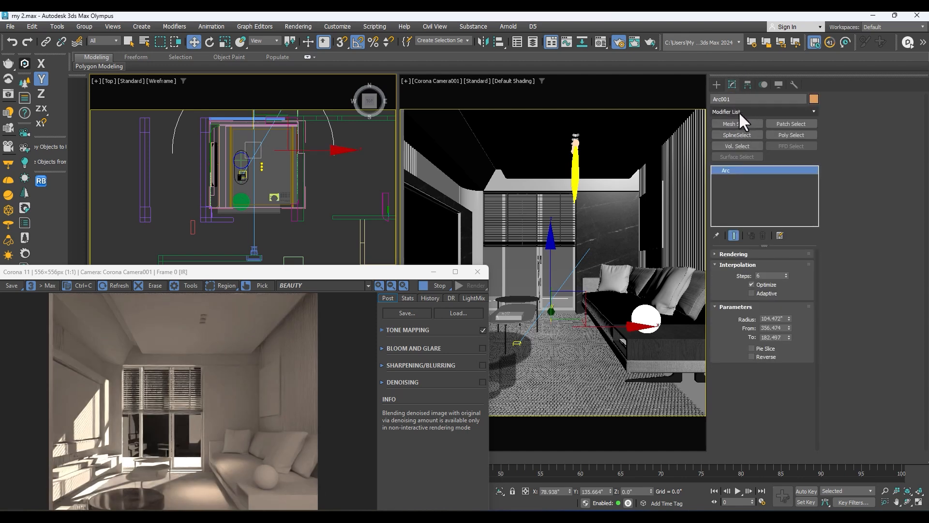
left_click(720, 84)
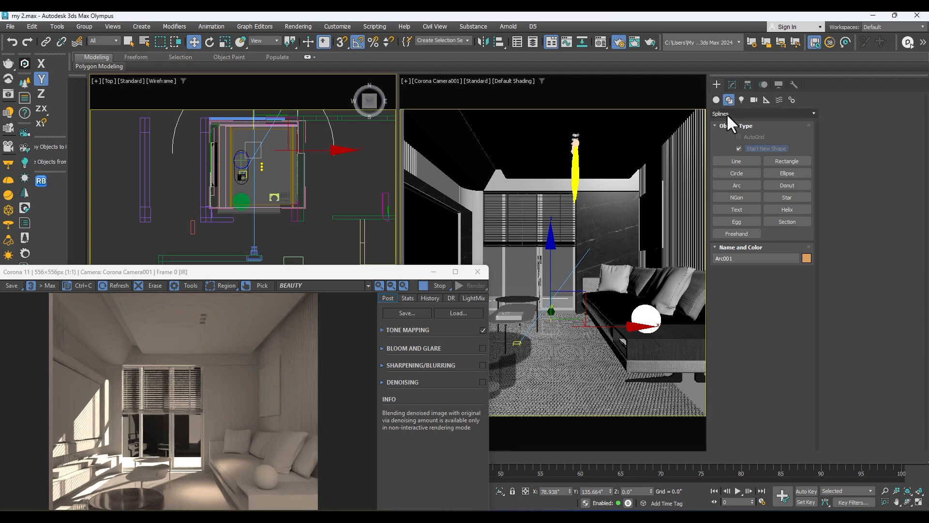
left_click(733, 84)
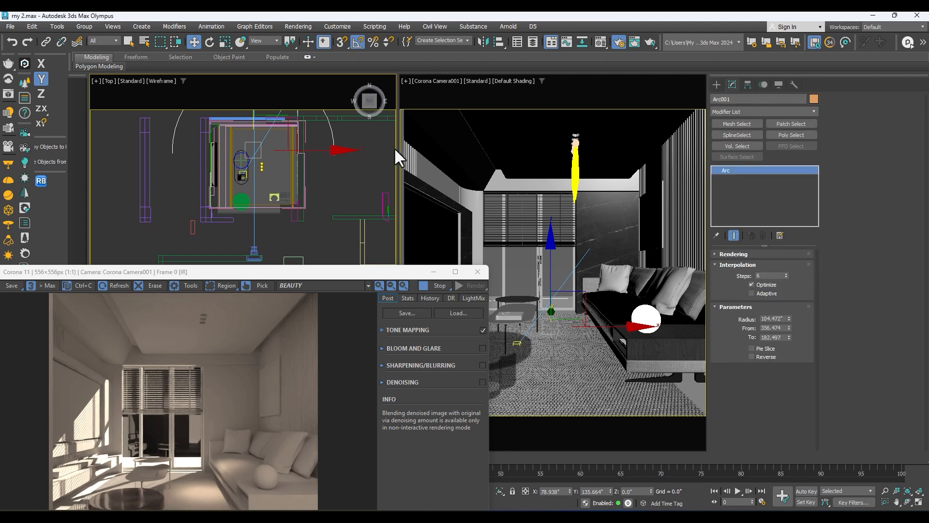
- Add an Extrude modifier to the arc outside the window with an amount of 133.5 inches
right_click(459, 162)
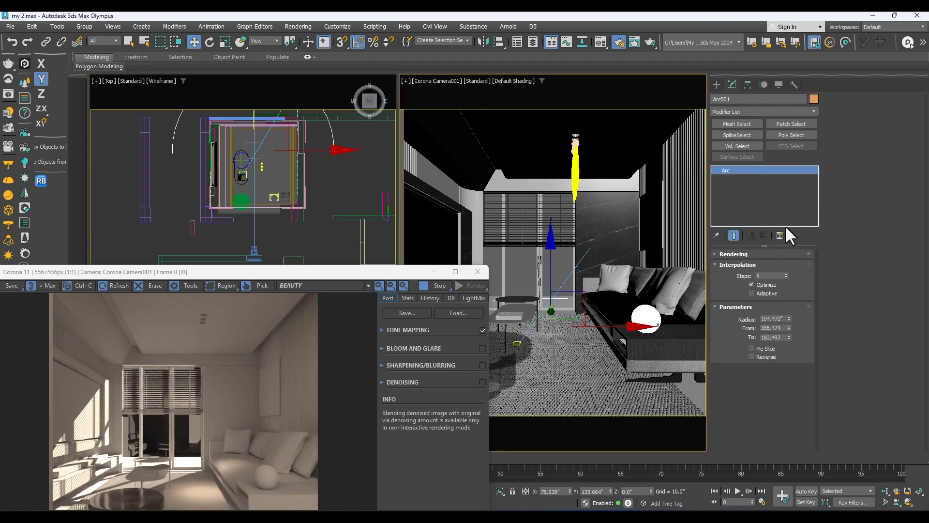
left_click(738, 112)
type("ex")
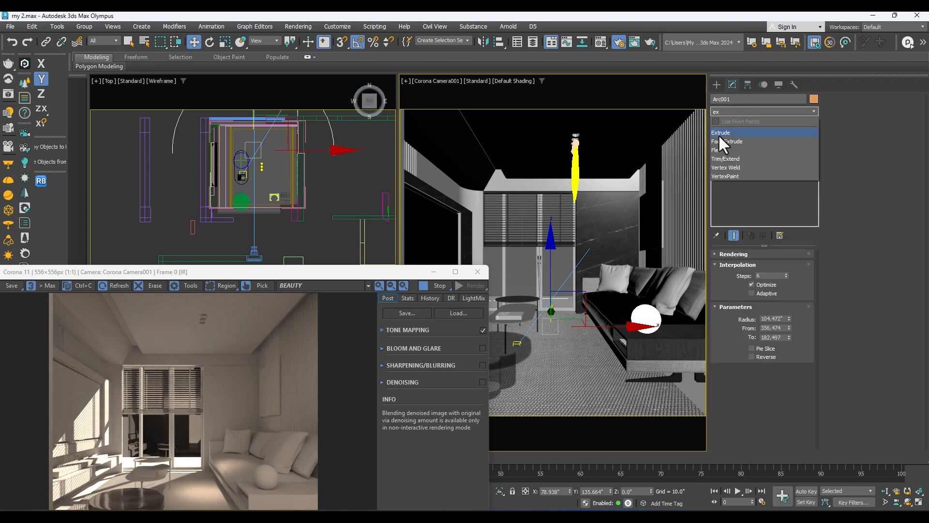
left_click(719, 133)
left_click_drag(789, 266, 785, 146)
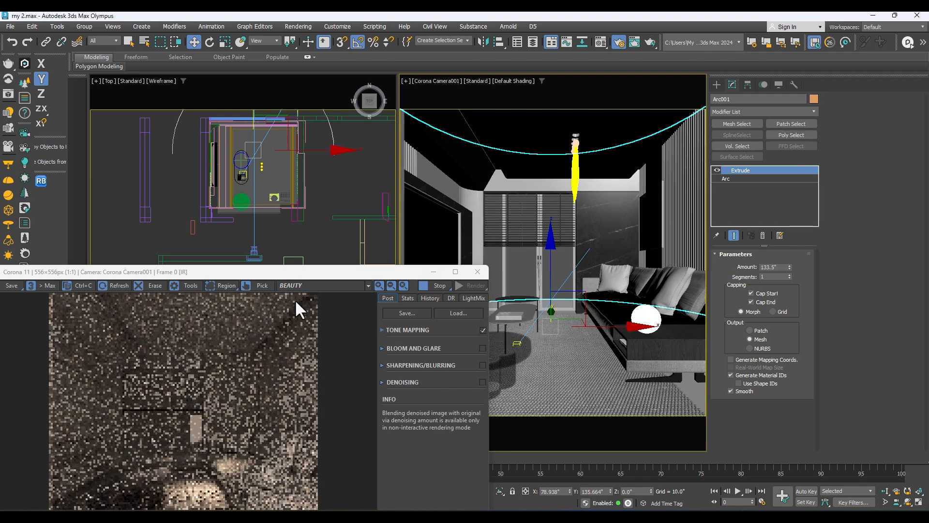
- Reselect the extruded arc in the top view and move it slightly outward along Y to about 141.3 inches
left_click_drag(290, 272, 414, 182)
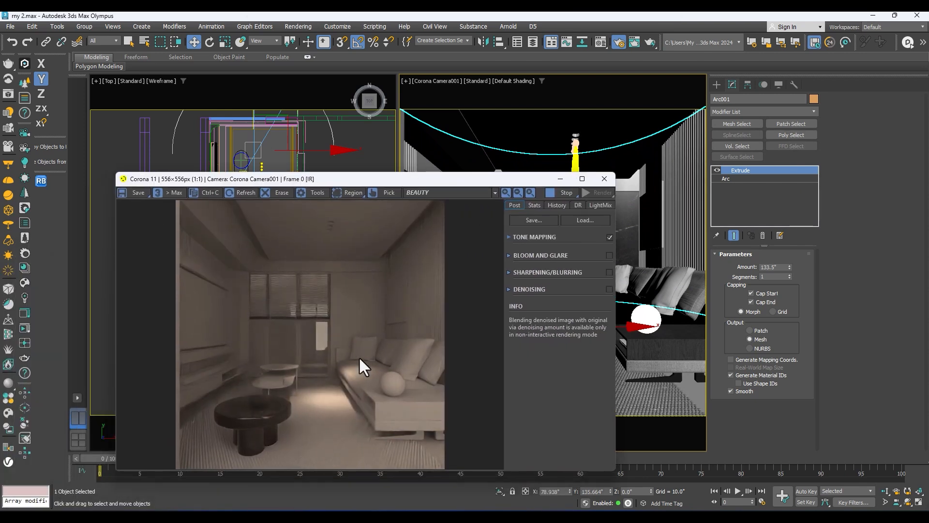
left_click_drag(485, 180, 707, 151)
scroll(237, 231, "down", 5)
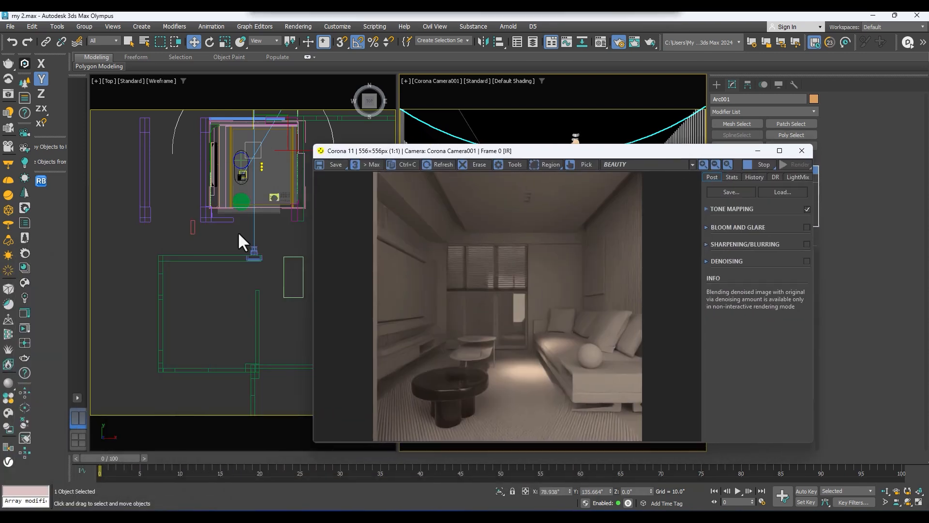
scroll(225, 178, "up", 3)
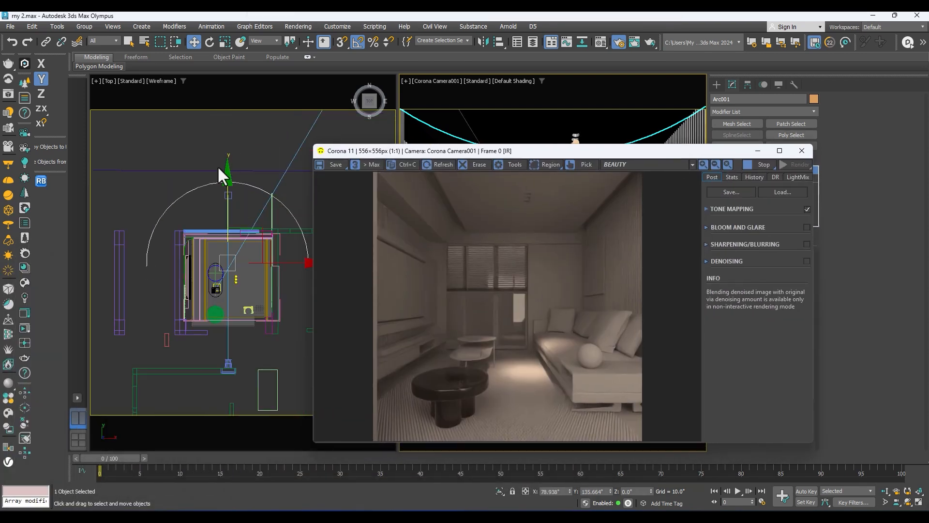
left_click(228, 206)
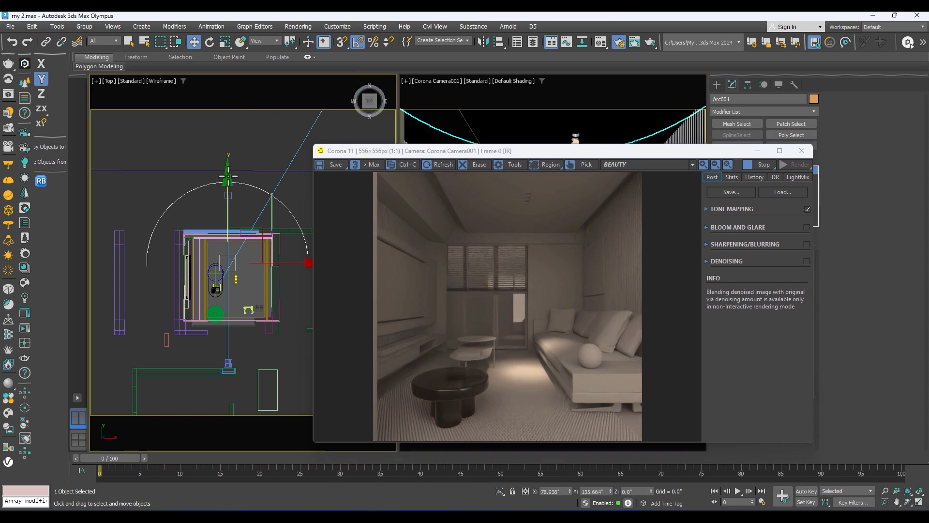
left_click(232, 193)
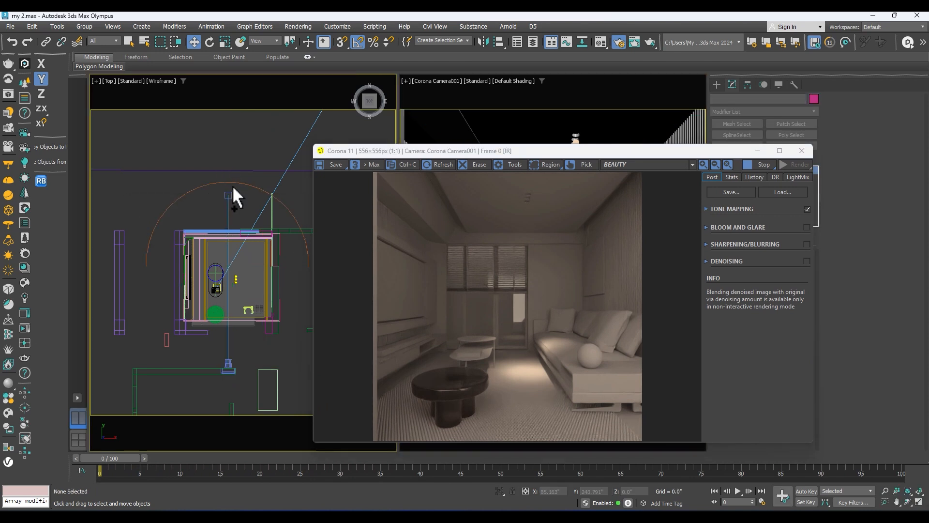
left_click(236, 182)
left_click(237, 183)
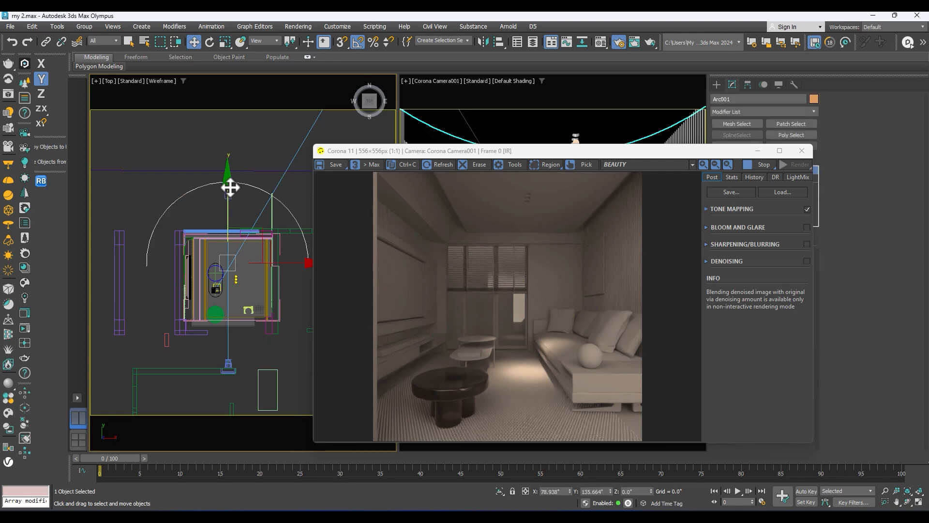
mouse_move(230, 188)
left_mouse_down()
mouse_move(224, 159)
mouse_move(215, 208)
mouse_move(218, 162)
mouse_move(221, 193)
mouse_move(222, 183)
left_mouse_up()
- Switch the top view to perspective and set the base arc's interpolation steps to 40
key("p")
middle_click_drag(222, 183, 239, 237)
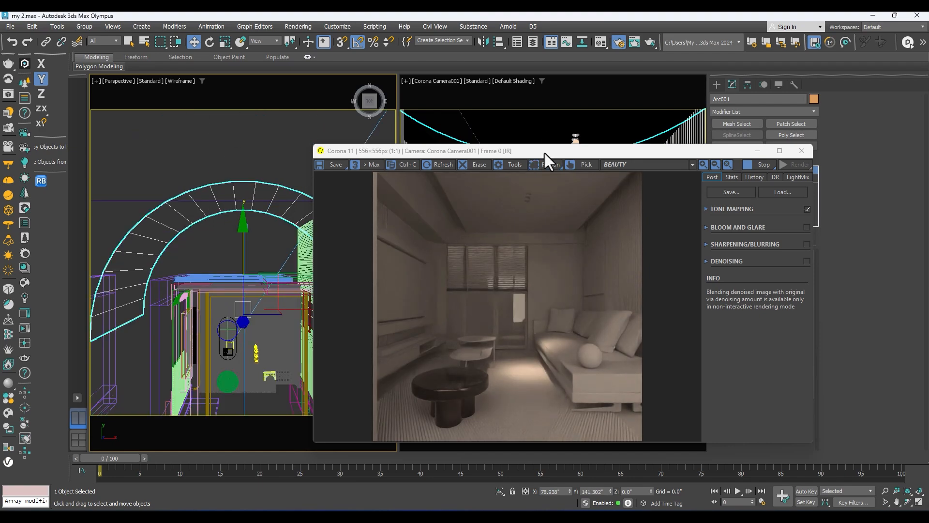
left_click_drag(542, 155, 334, 88)
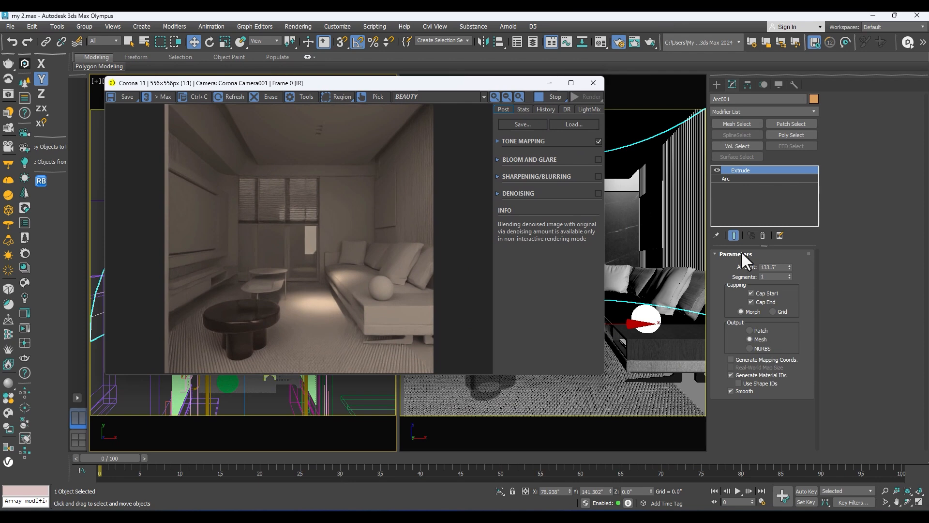
left_click(721, 178)
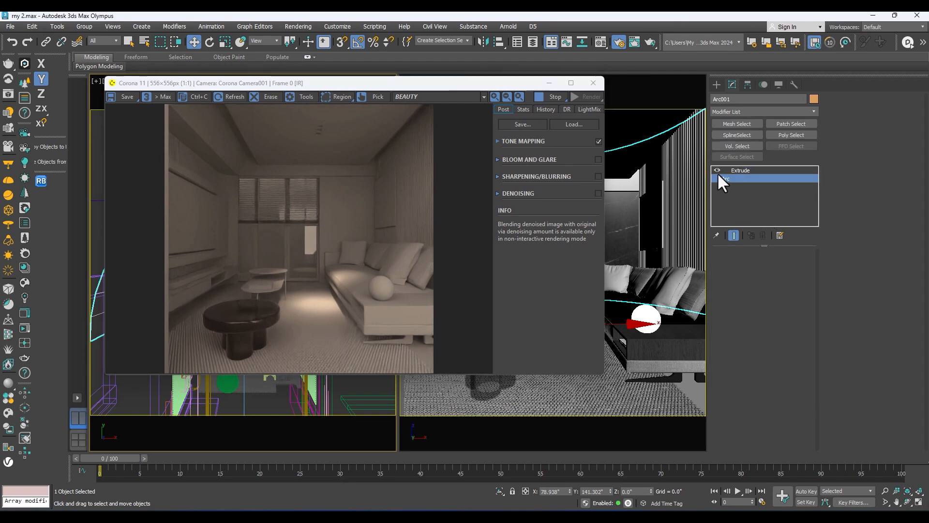
left_click_drag(771, 277, 718, 269)
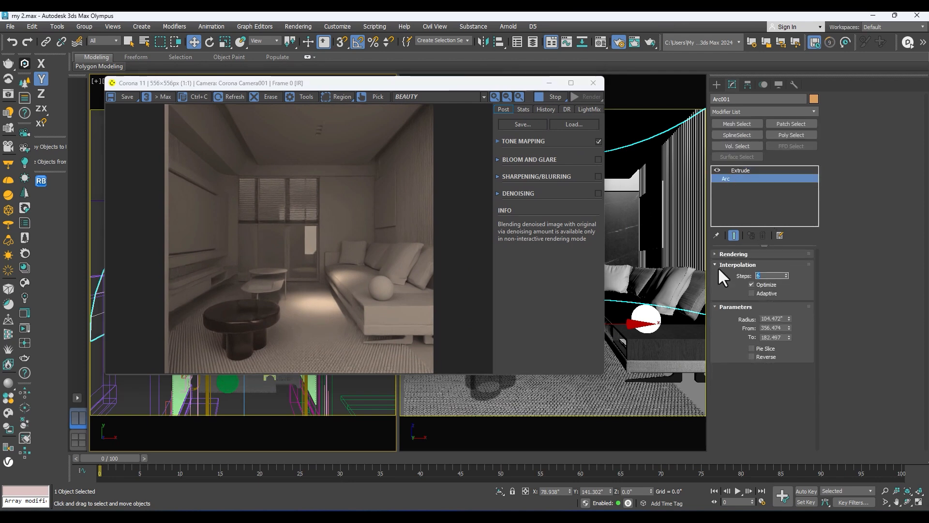
type("40")
key("Return")
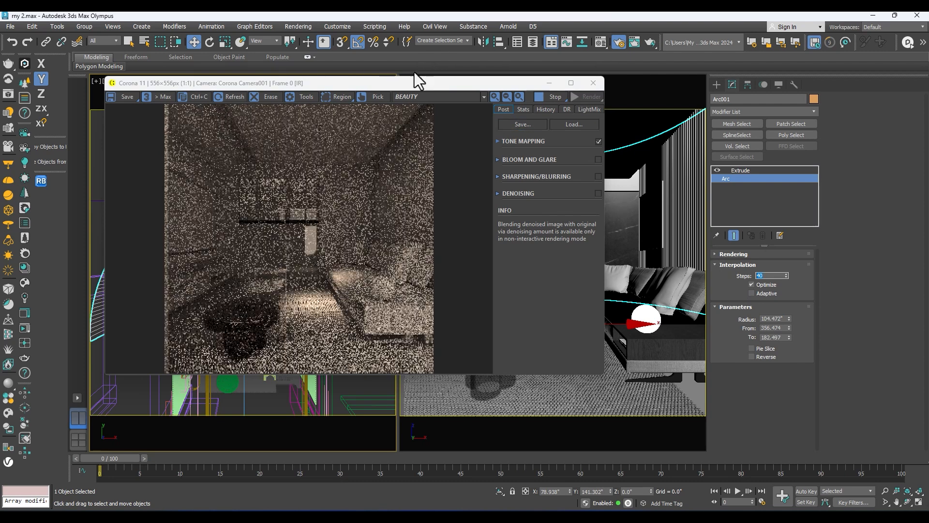
- Return to the arc's Extrude level and show the perspective view shaded, orbiting to check the curved surface around the window side
left_click(436, 96)
left_click_drag(470, 84, 755, 260)
left_click(729, 170)
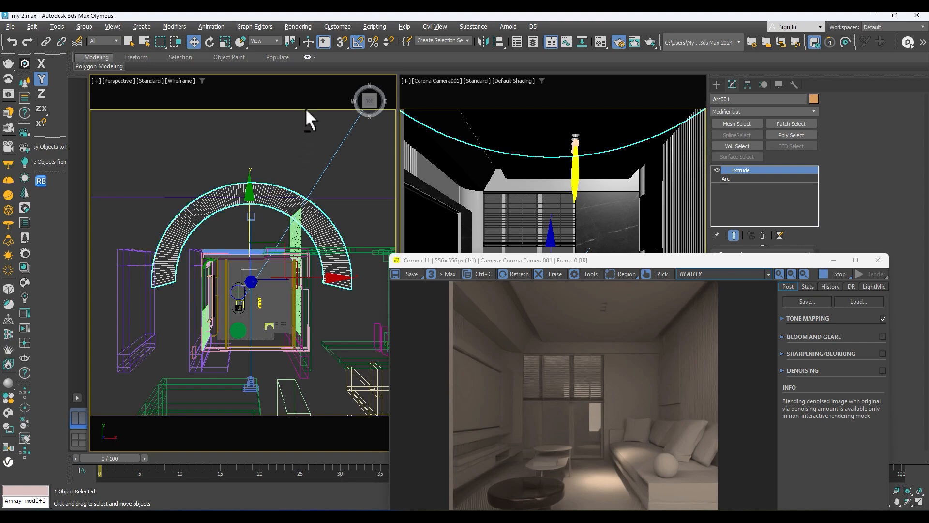
scroll(242, 233, "down", 1)
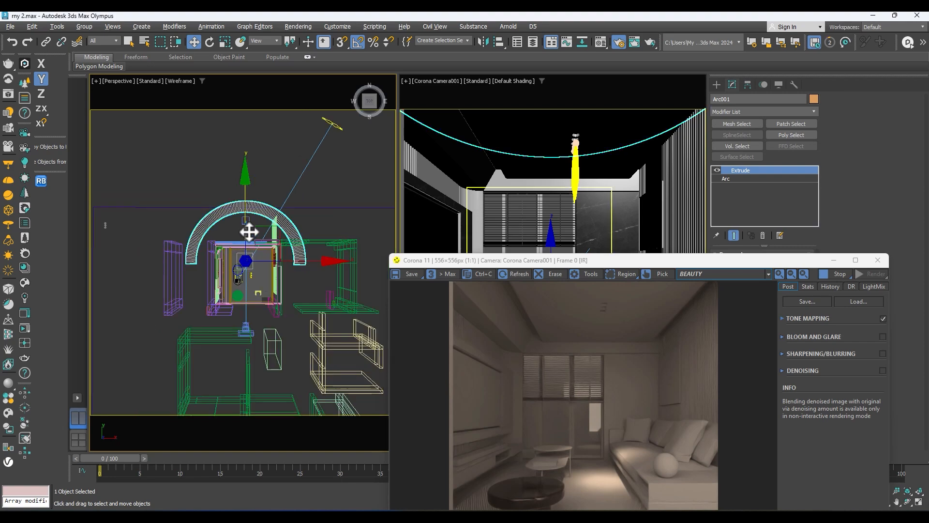
mouse_move(249, 224)
middle_mouse_down("alt")
mouse_move(274, 145)
mouse_move(315, 129)
mouse_move(272, 163)
middle_mouse_up("alt")
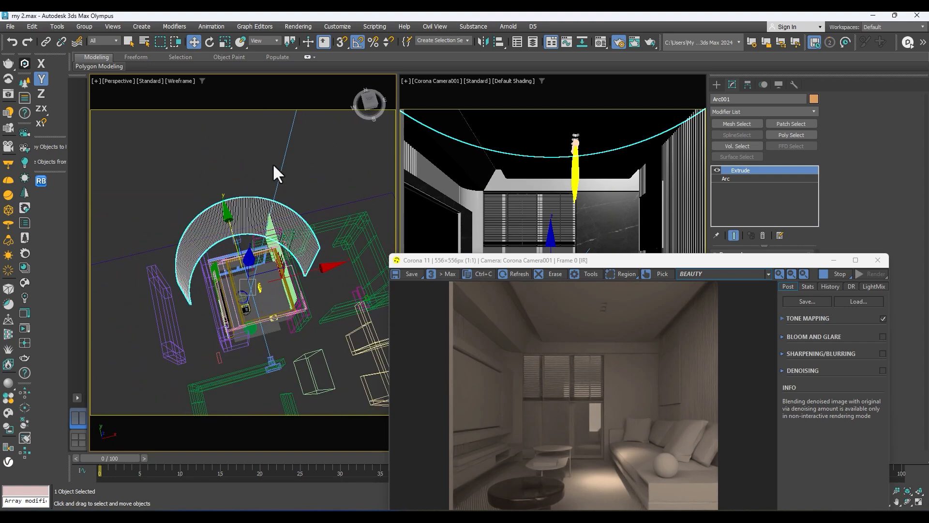
scroll(266, 216, "up", 3)
key("F3")
scroll(253, 234, "up", 1)
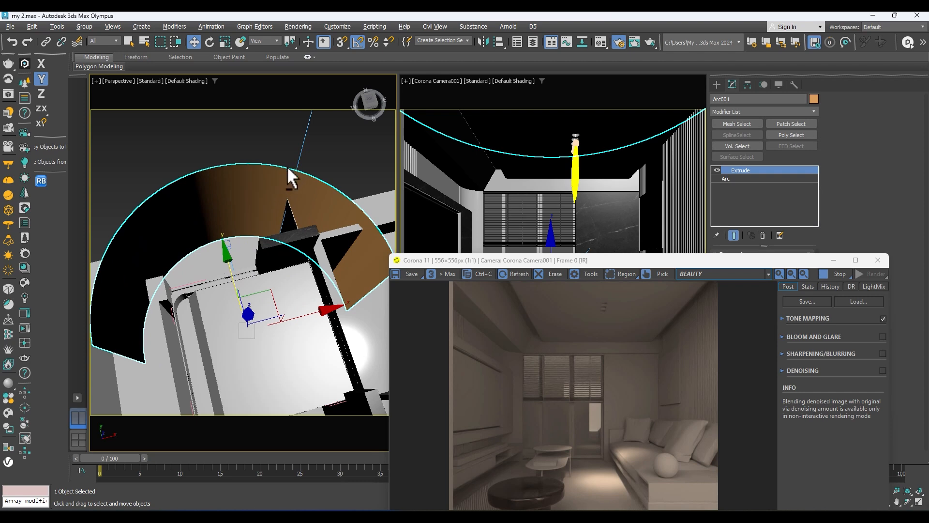
scroll(288, 168, "down", 3)
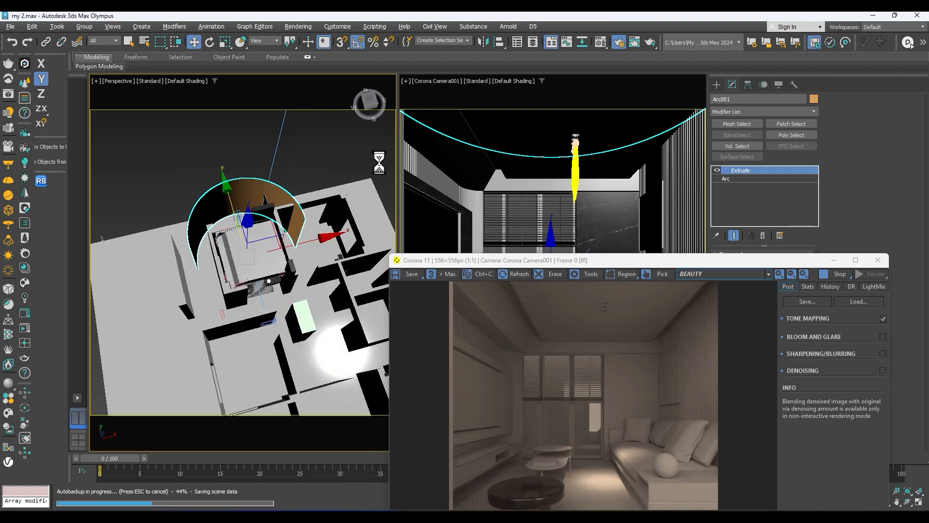
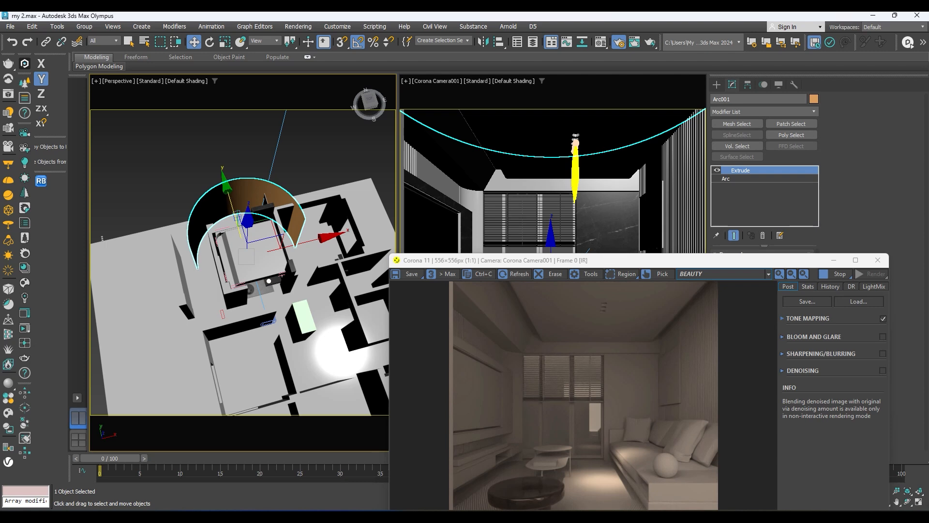
- Exclude the extruded arc from Corona's material override in the render setup and check it through the window in the render
left_click(353, 144)
key("F10")
left_click(251, 183)
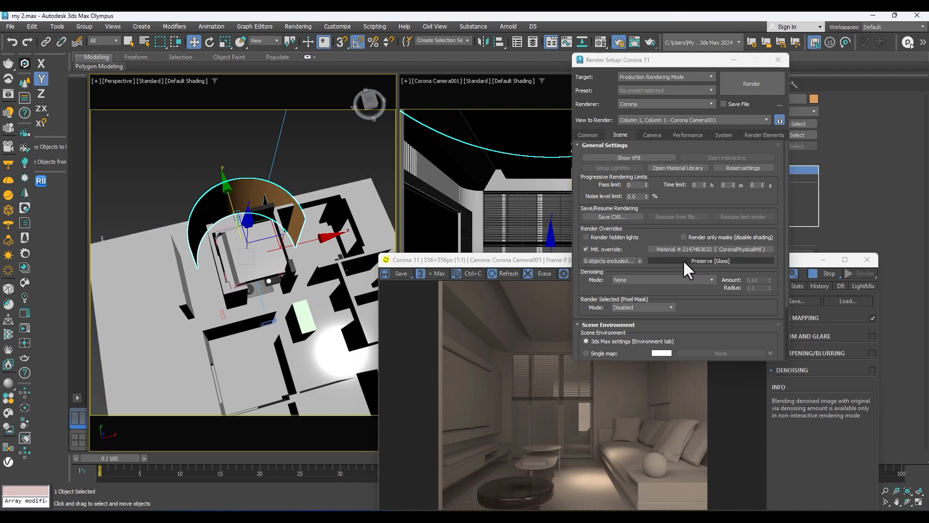
left_click(640, 260)
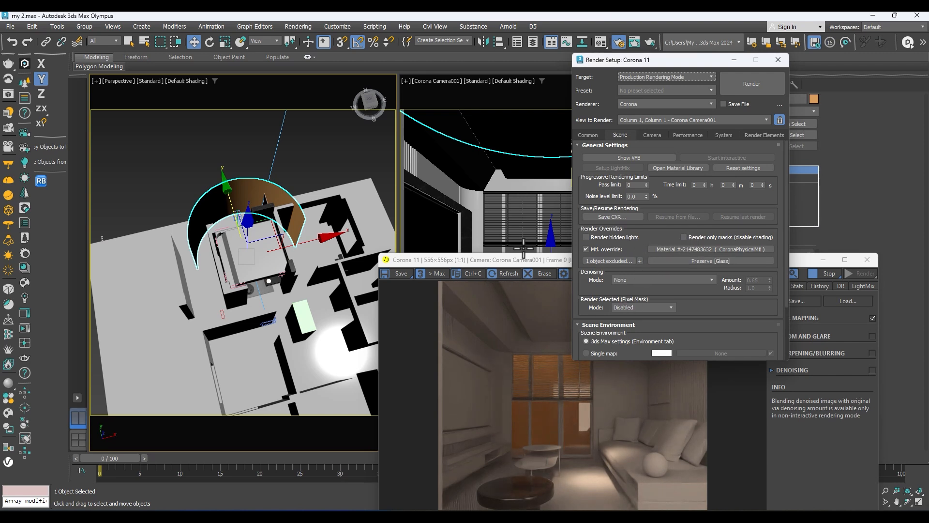
left_click_drag(526, 264, 484, 264)
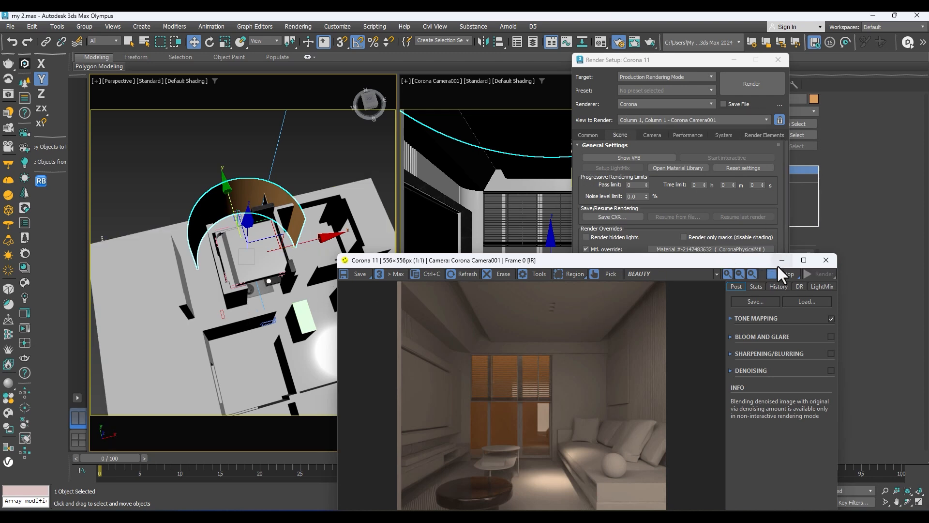
left_click_drag(751, 260, 617, 277)
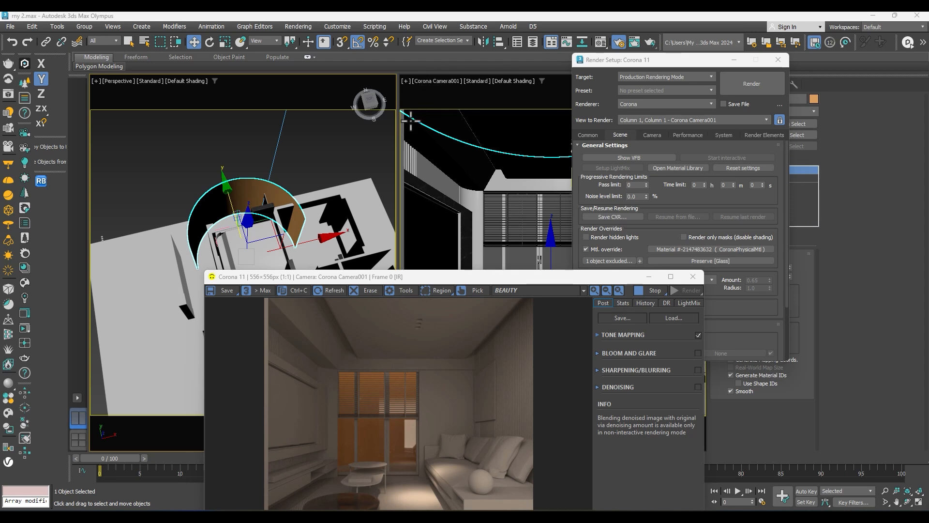
- Deselect the arc and switch the Material Editor to Slate mode
left_click(336, 139)
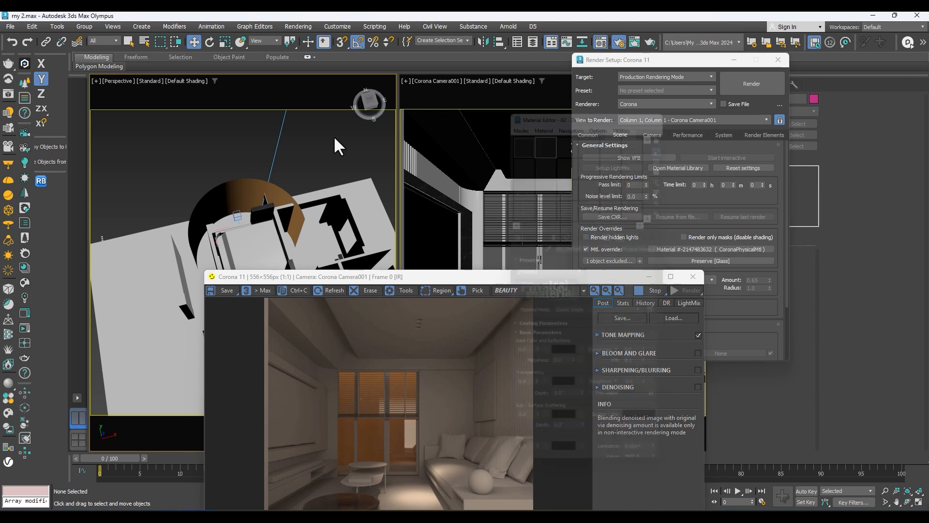
key("m")
left_click_drag(547, 100, 239, 85)
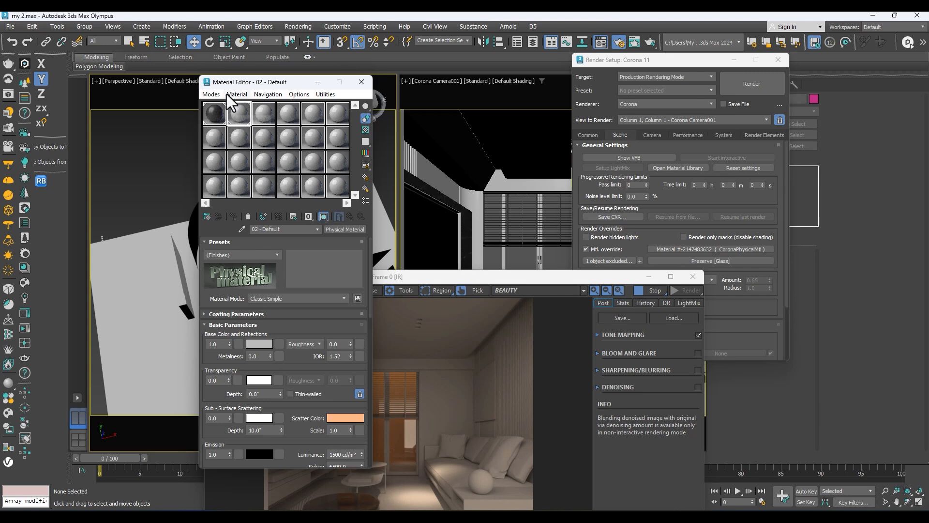
left_click(211, 94)
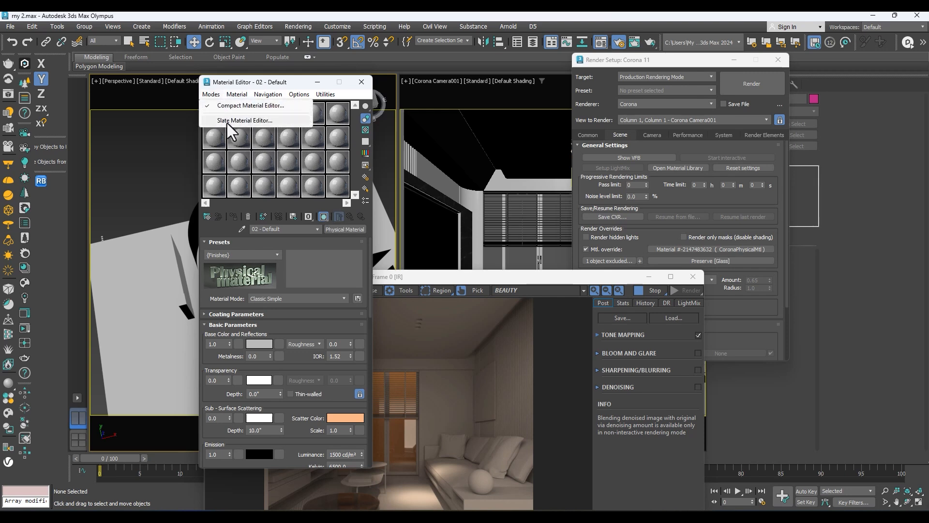
left_click(228, 123)
left_click_drag(399, 65, 152, 52)
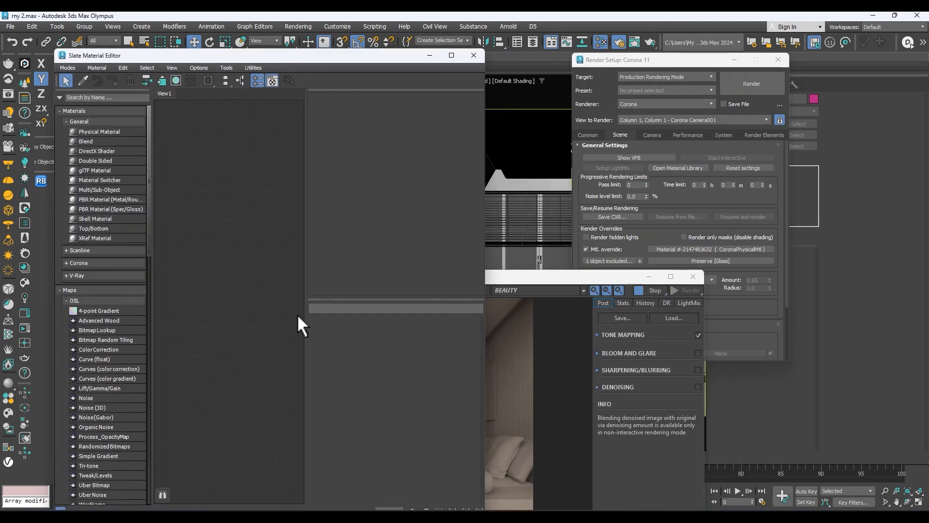
- Add the @@.jpg image as a Bitmap node and create a CoronaLightMtl in the material view
right_click(193, 215)
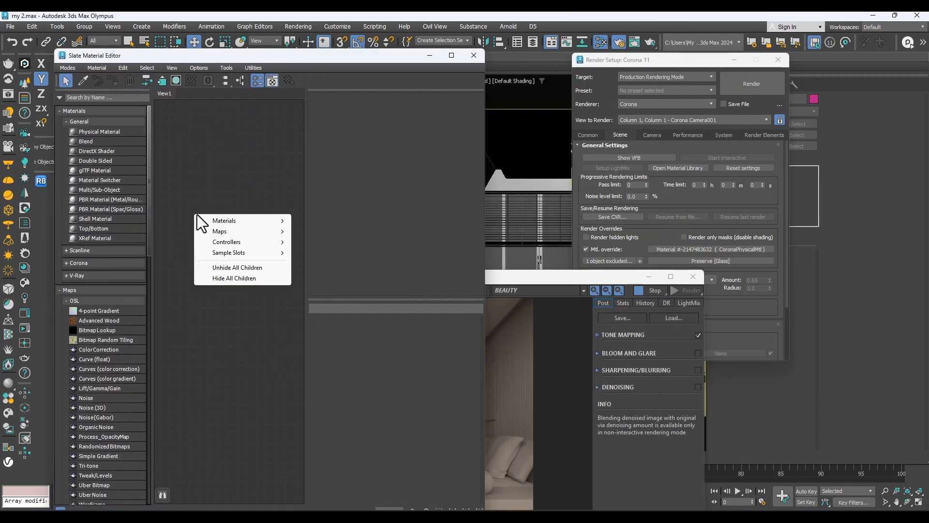
left_click_drag(697, 250, 208, 179)
right_click(250, 146)
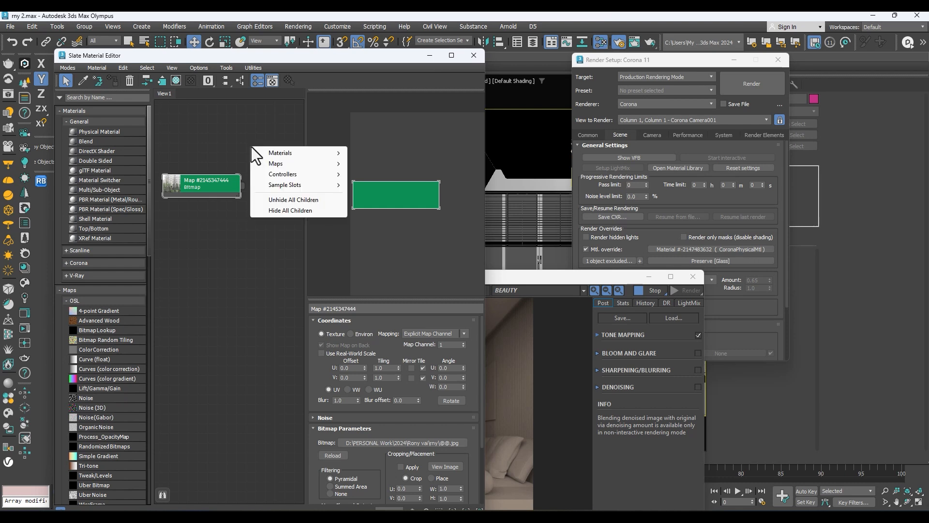
mouse_move(289, 162)
mouse_move(313, 153)
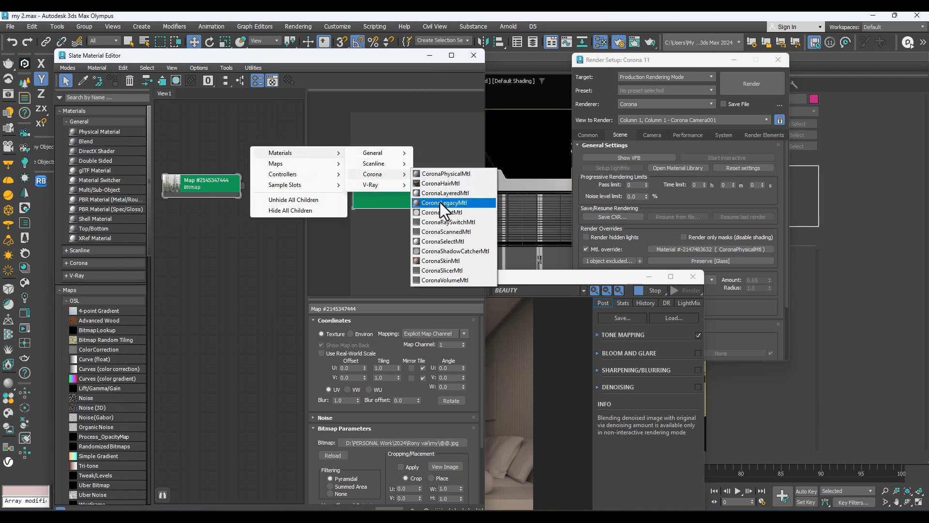
left_click(437, 213)
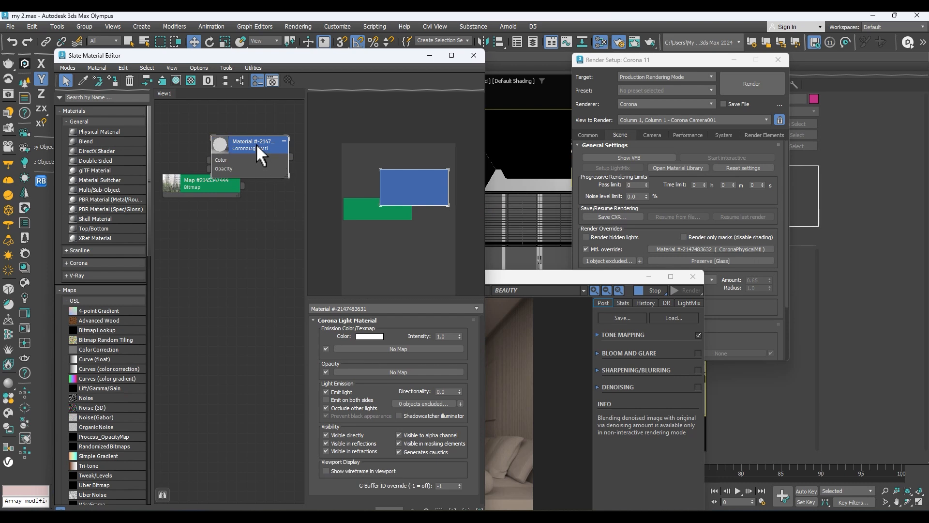
- Arrange the nodes and connect the @@.jpg bitmap to the Color input of the CoronaLightMtl
left_click_drag(257, 143, 271, 127)
left_click_drag(222, 187, 214, 186)
left_click_drag(266, 126, 269, 144)
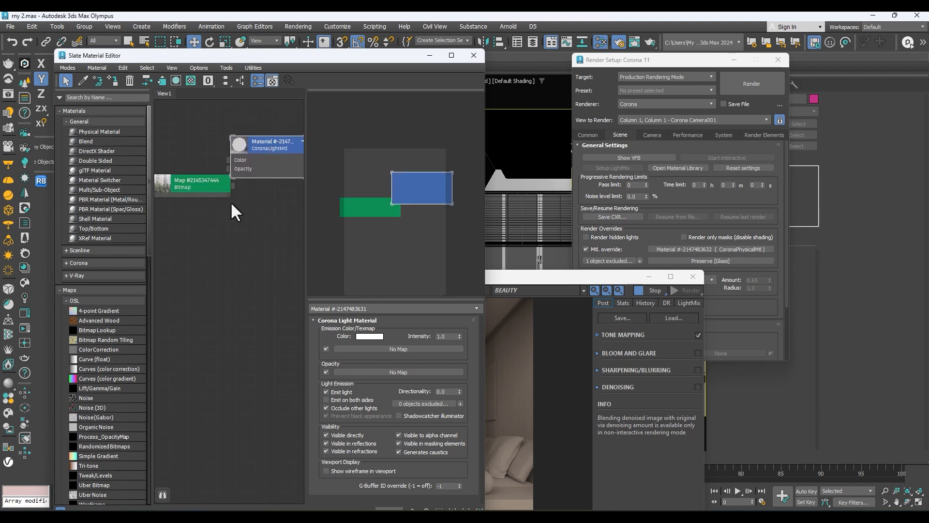
left_click_drag(208, 177, 226, 160)
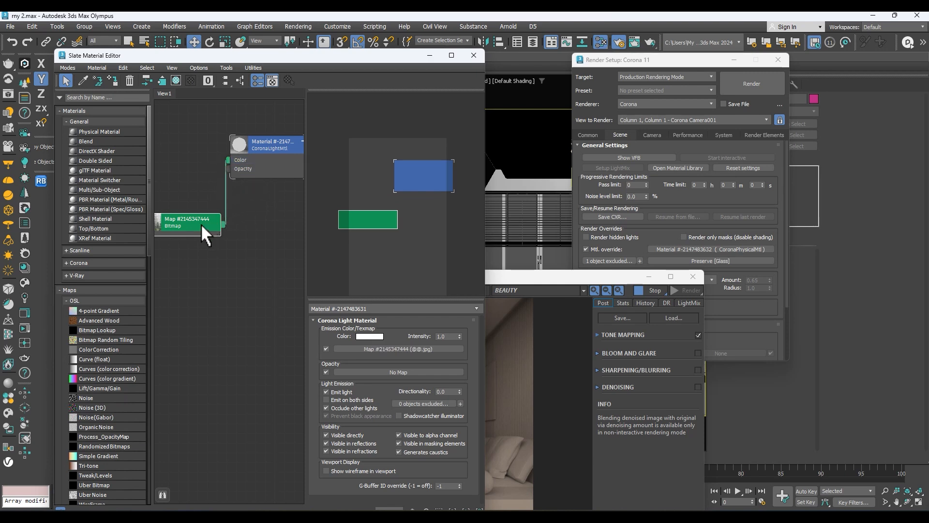
left_click_drag(301, 57, 681, 84)
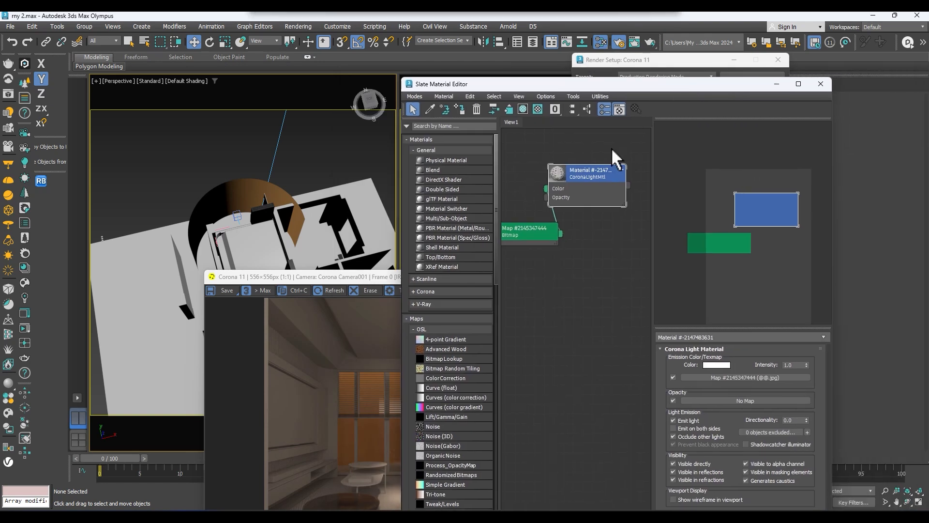
- Assign the CoronaLightMtl to the extruded arc, choosing to rename the material instead of replacing the existing one
left_click_drag(628, 184, 235, 195)
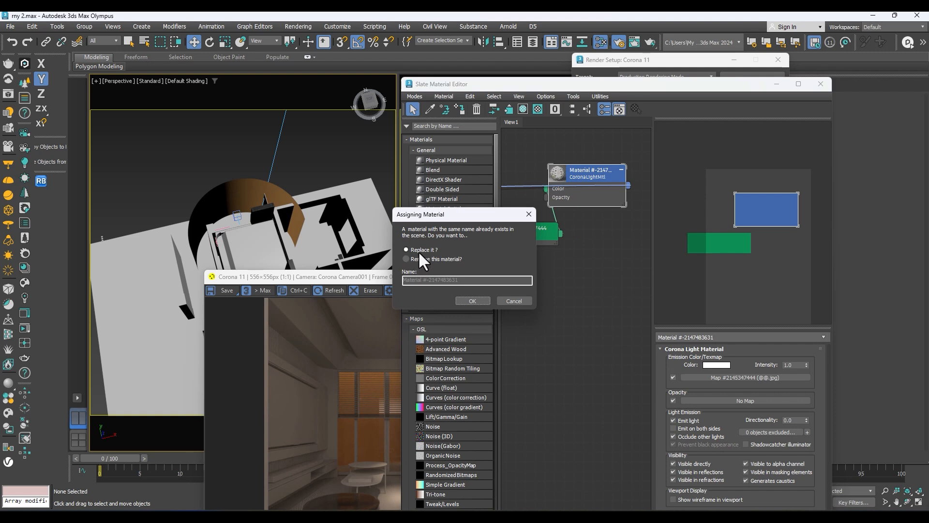
left_click(431, 259)
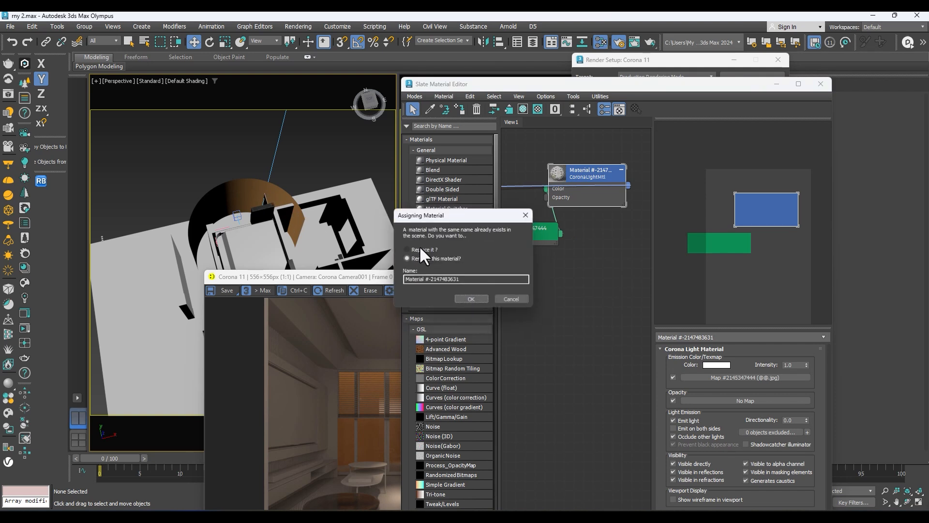
left_click(472, 301)
- Select the extruded arc, rearrange the render and material windows, and close the render setup to expose the arc's modifiers
scroll(264, 191, "up", 2)
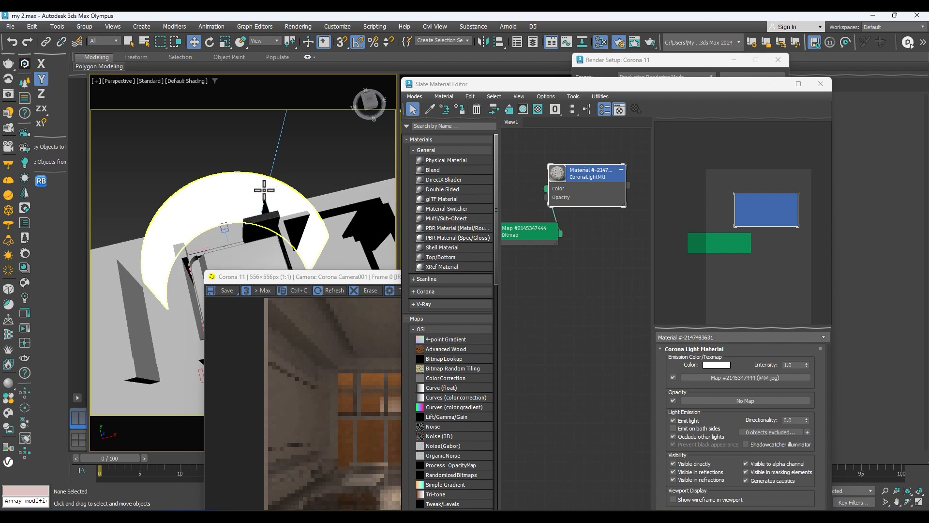
left_click(243, 195)
left_click_drag(680, 84, 681, 404)
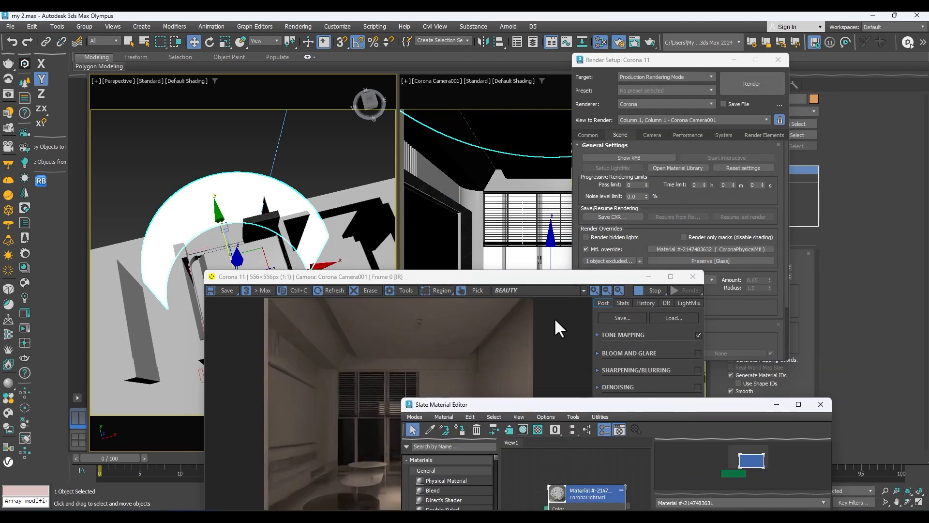
left_click_drag(505, 277, 366, 132)
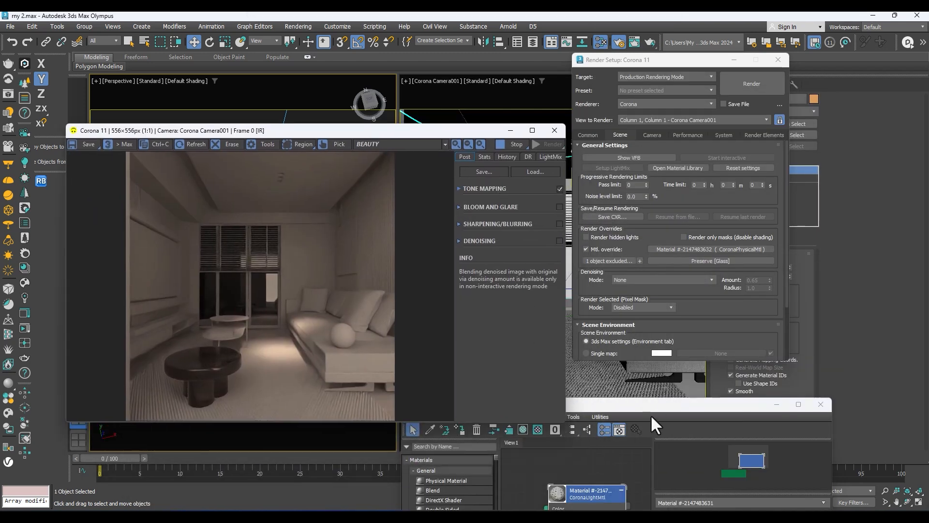
left_click_drag(655, 405, 691, 370)
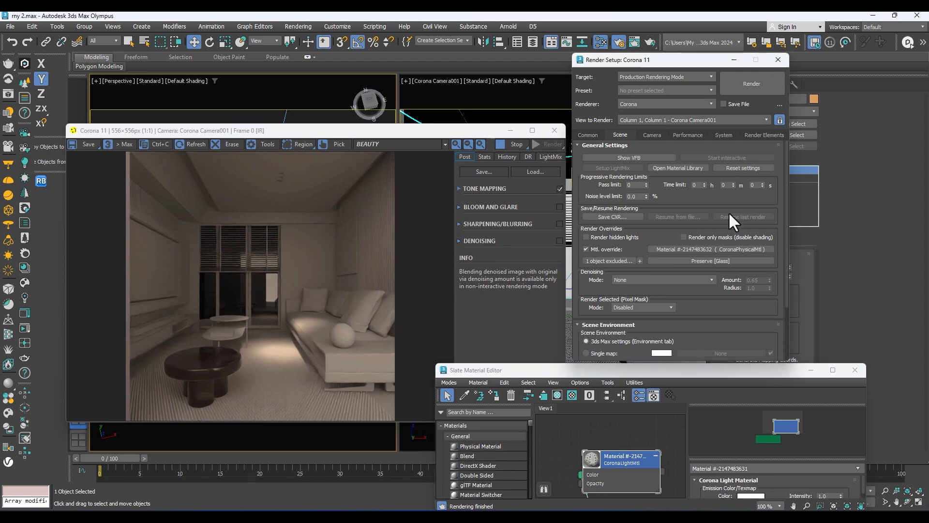
left_click(778, 60)
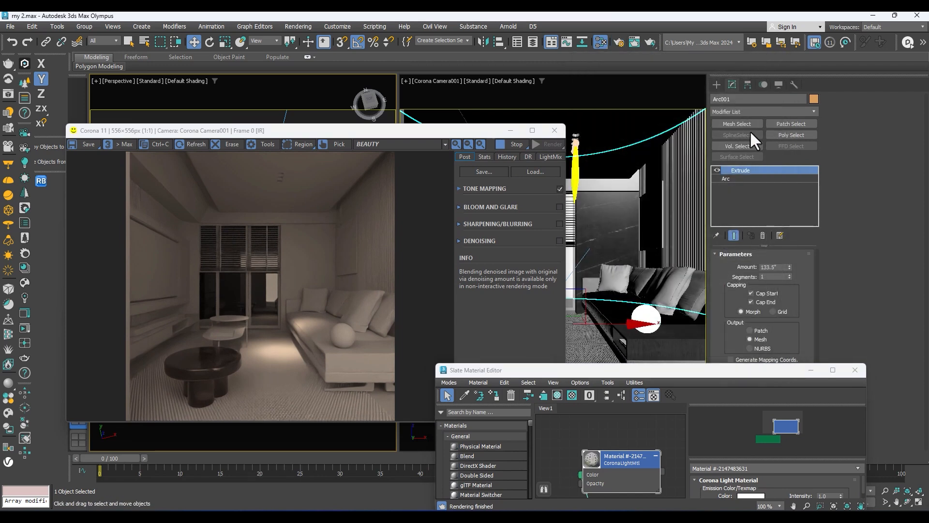
left_click(729, 110)
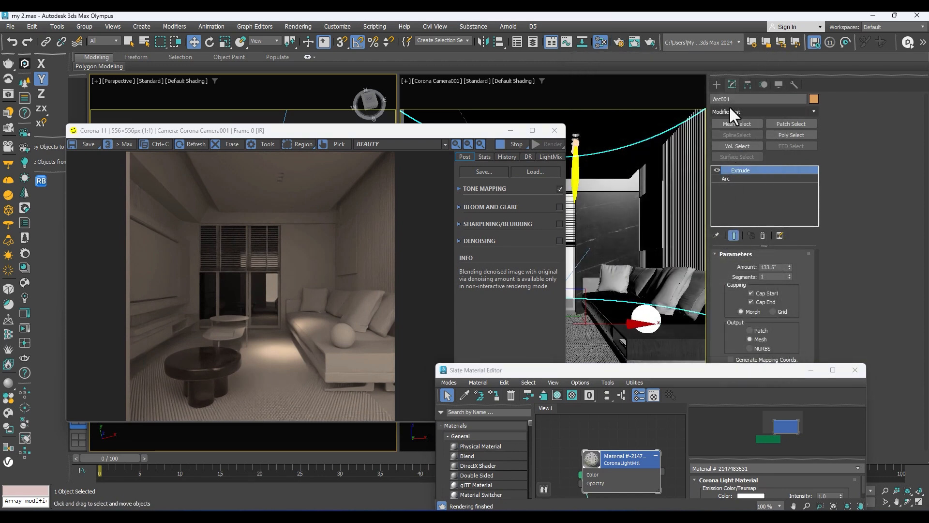
type("uv")
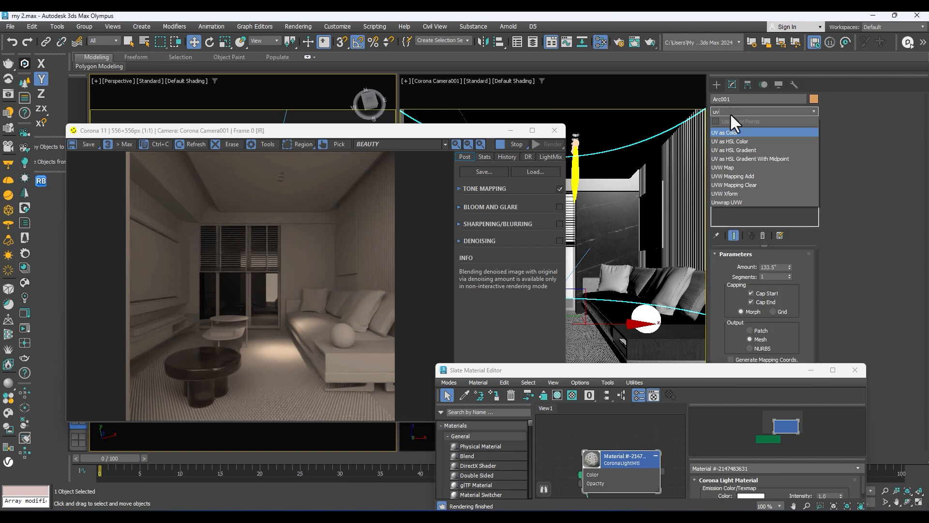
left_click(733, 163)
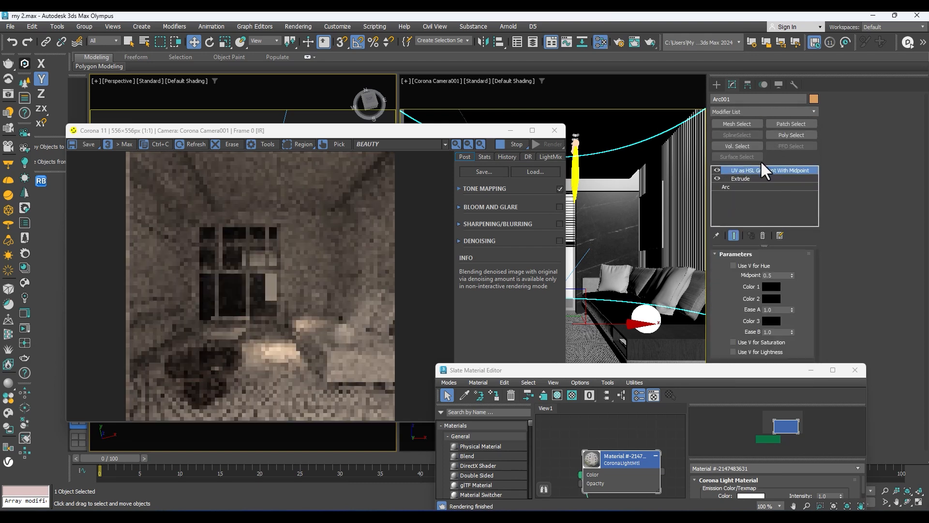
key("Delete")
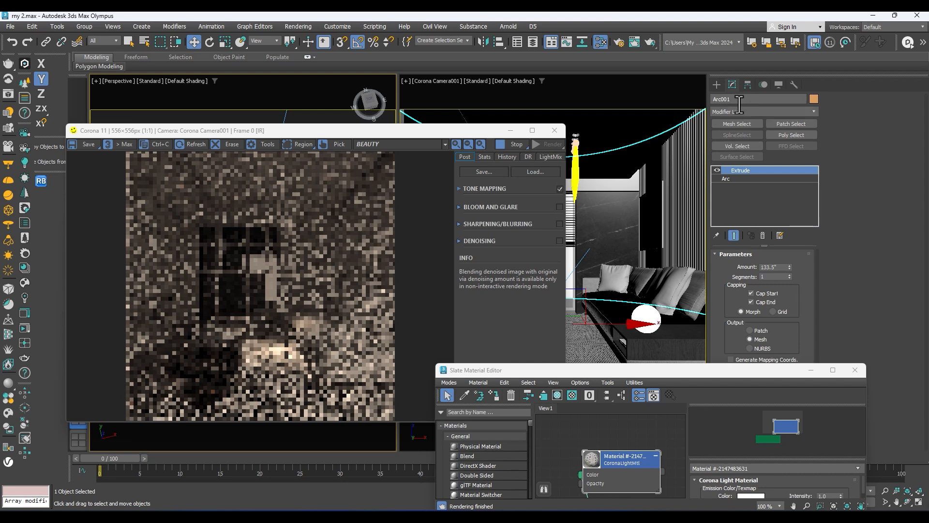
left_click(740, 111)
type("uuv")
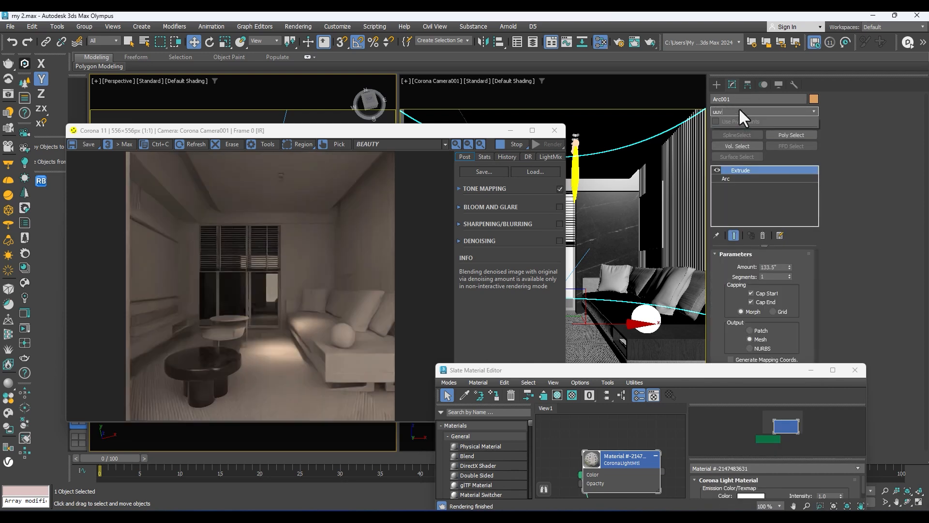
left_click(774, 112)
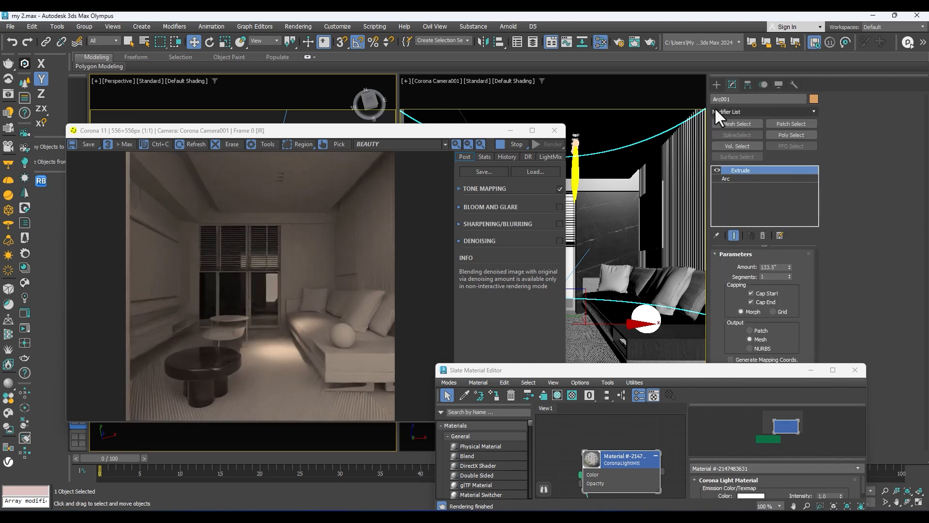
- Add a UVW Map modifier to the extruded arc and set its mapping to Box
left_click(731, 111)
type("uv")
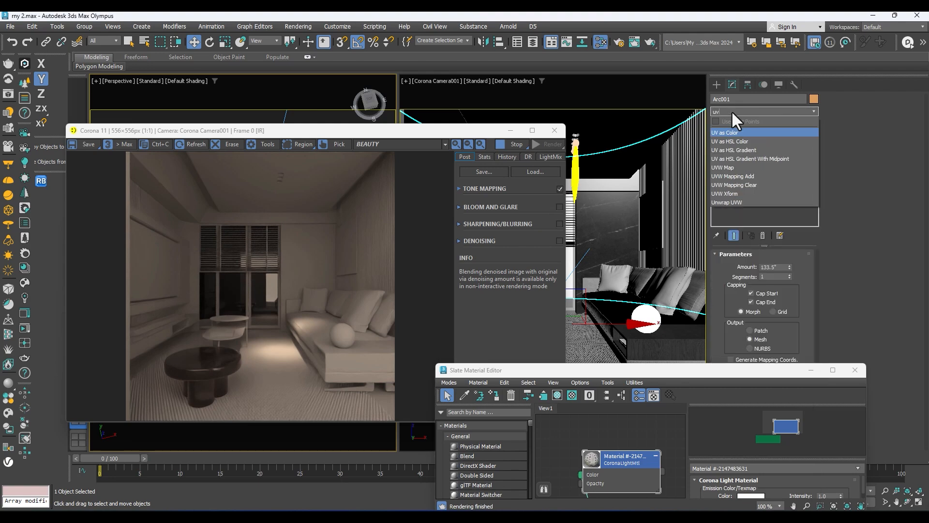
left_click(724, 167)
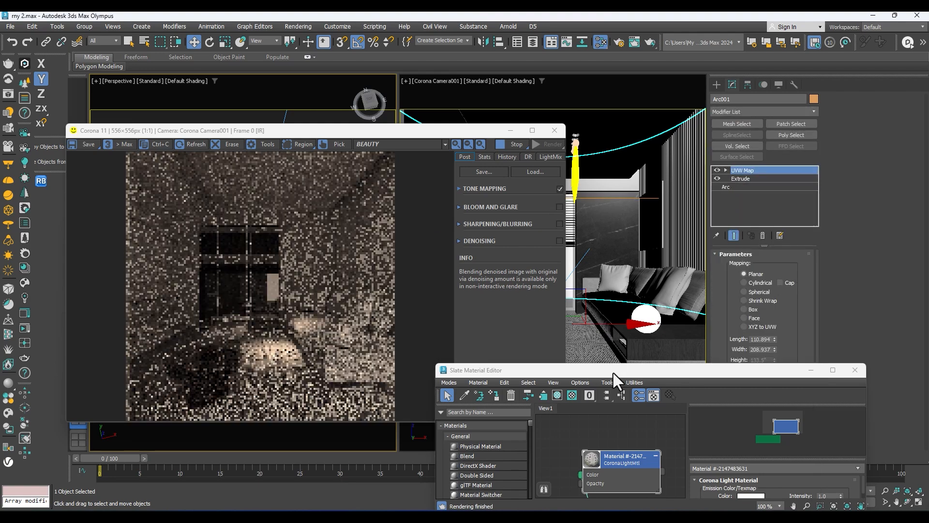
left_click_drag(613, 371, 425, 378)
left_click(745, 309)
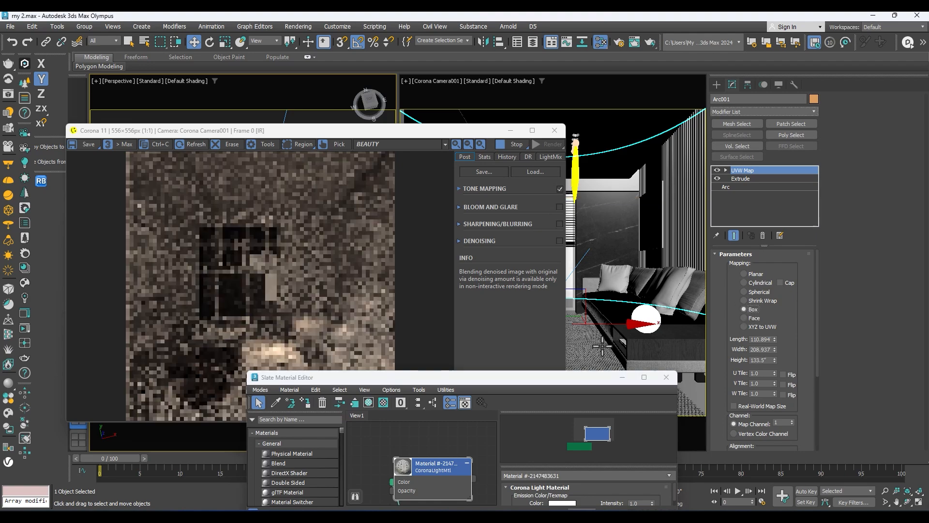
- Enlarge the Slate Material Editor and set the CoronaLightMtl's intensity to 3
left_click_drag(570, 377, 727, 157)
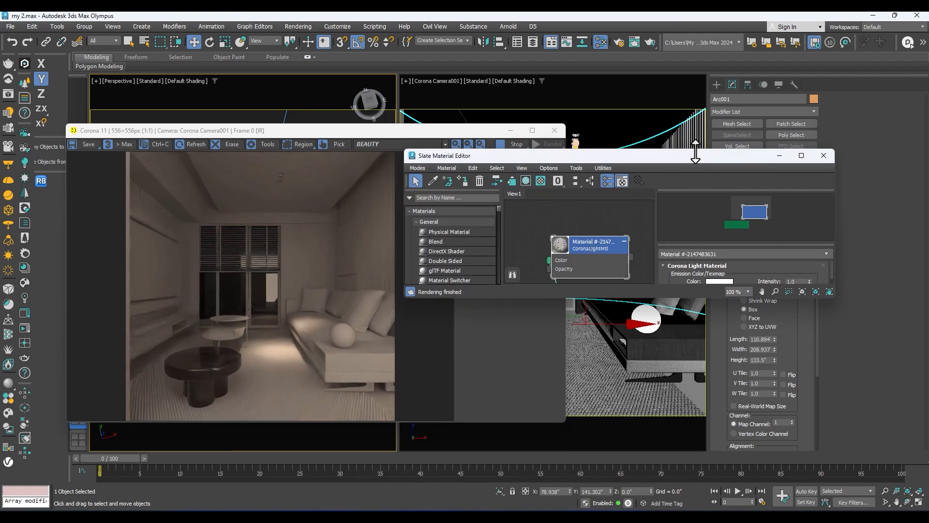
double_click(645, 297)
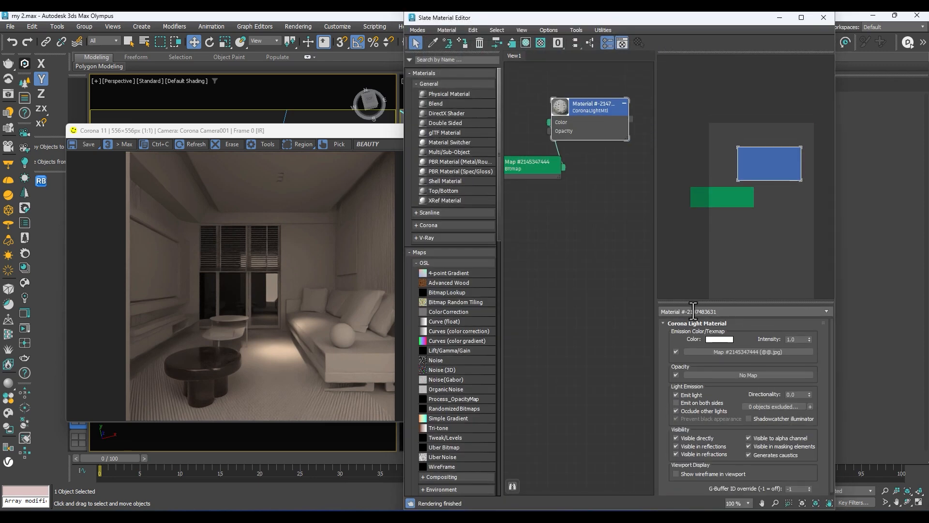
left_click(796, 339)
type("3")
key("Return")
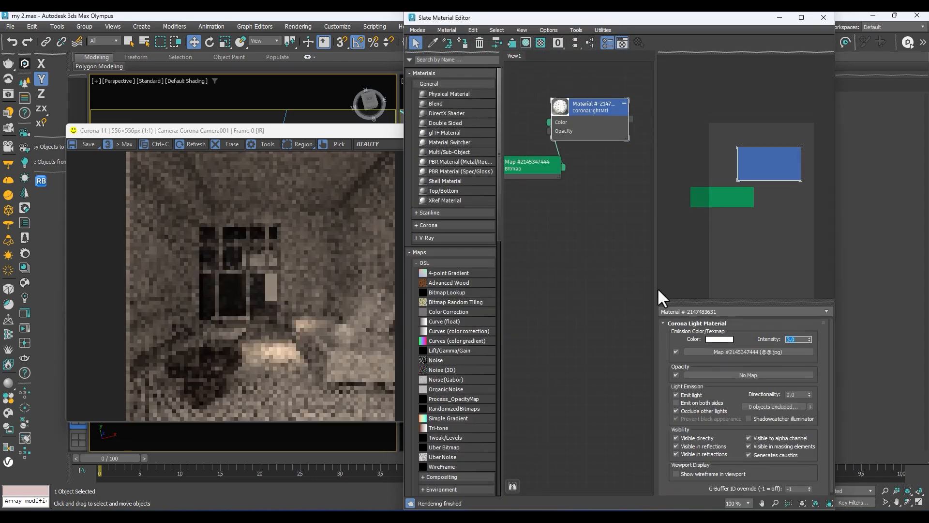
- Uncover the arc in the perspective view, shift the CoronaLightMtl node slightly and assign the material to the selected arc again
left_click_drag(296, 130, 435, 384)
scroll(250, 221, "down", 2)
scroll(254, 221, "up", 1)
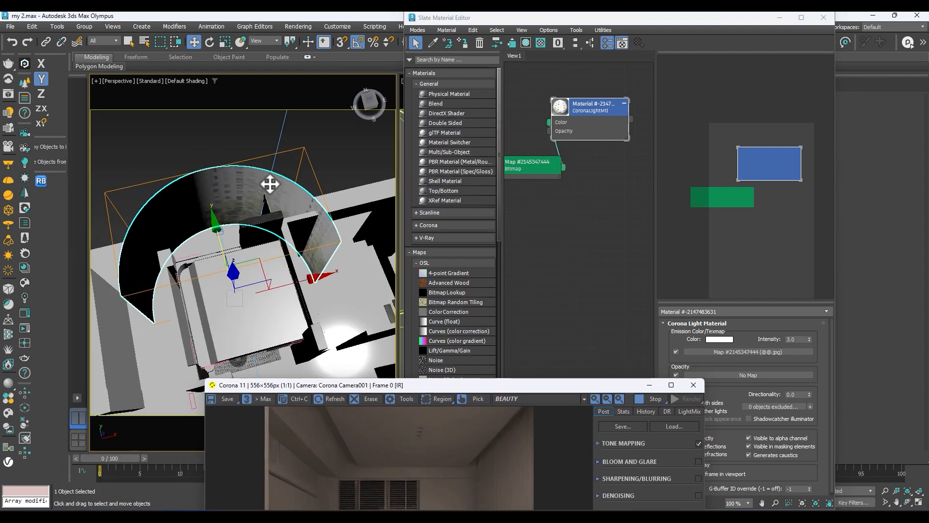
left_click(620, 114)
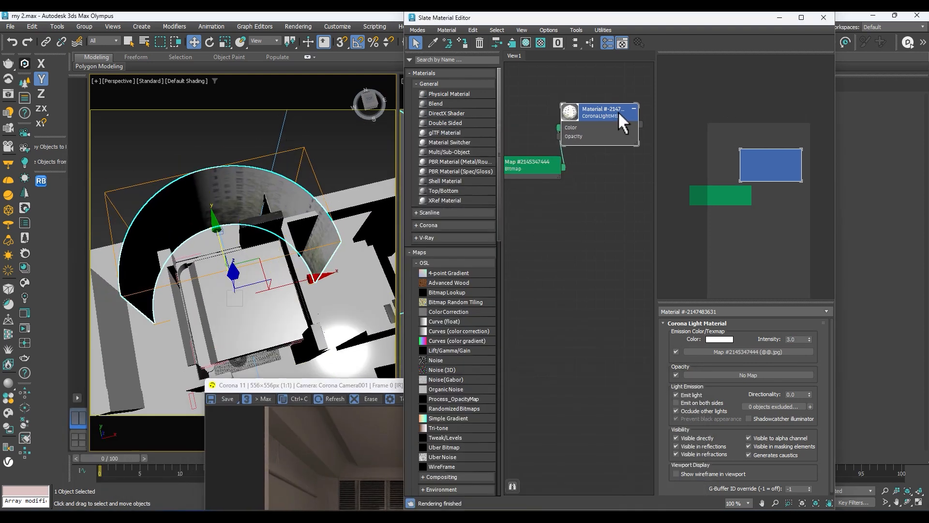
left_click_drag(620, 115, 630, 124)
left_click(257, 187)
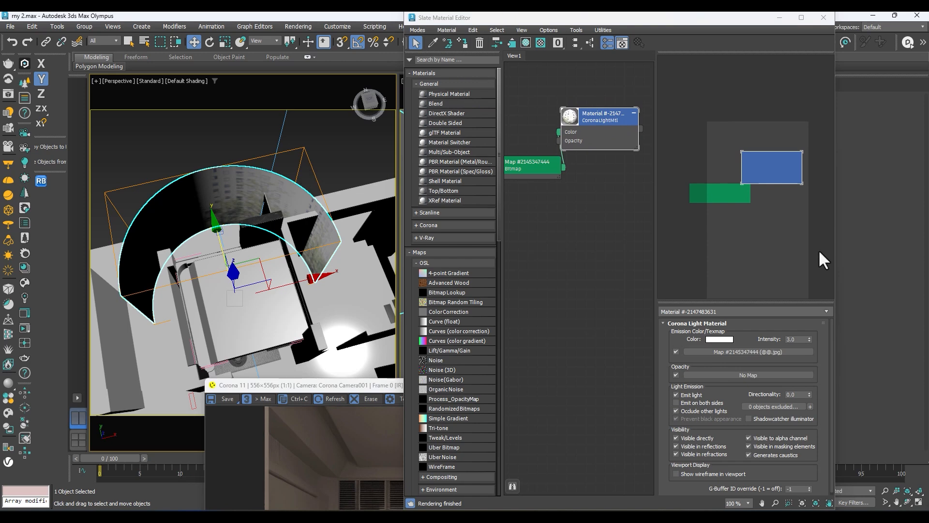
left_click(462, 44)
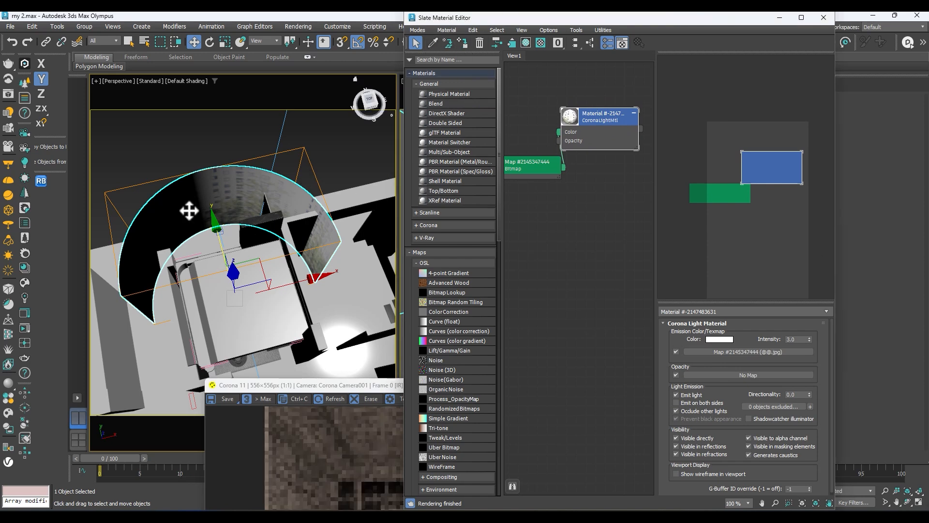
- Examine how the backdrop image sits on the inner and outer faces of the arc in the perspective view
scroll(239, 199, "down", 5)
middle_click_drag(215, 201, 232, 101, "alt")
scroll(223, 220, "up", 3)
middle_click_drag(187, 253, 20, 298, "alt")
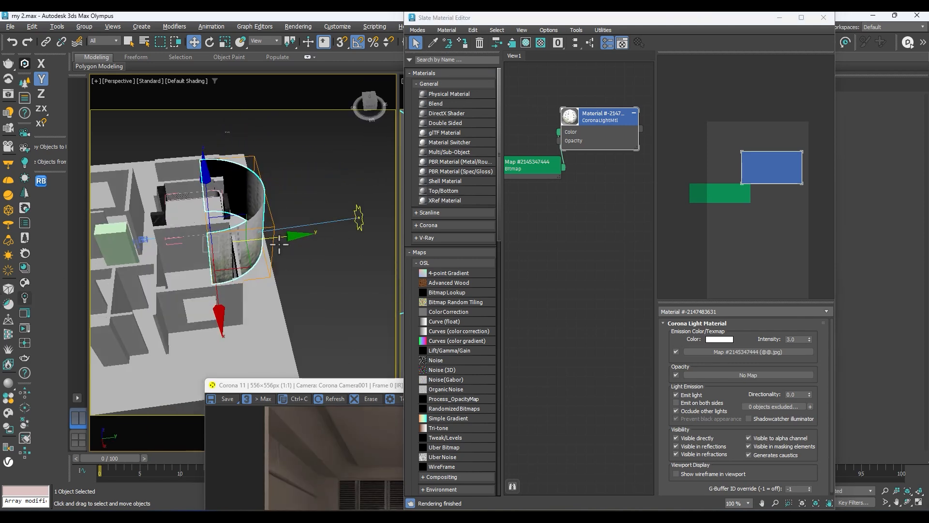
middle_click_drag(237, 270, 194, 203, "alt")
scroll(273, 203, "up", 4)
scroll(264, 199, "down", 5)
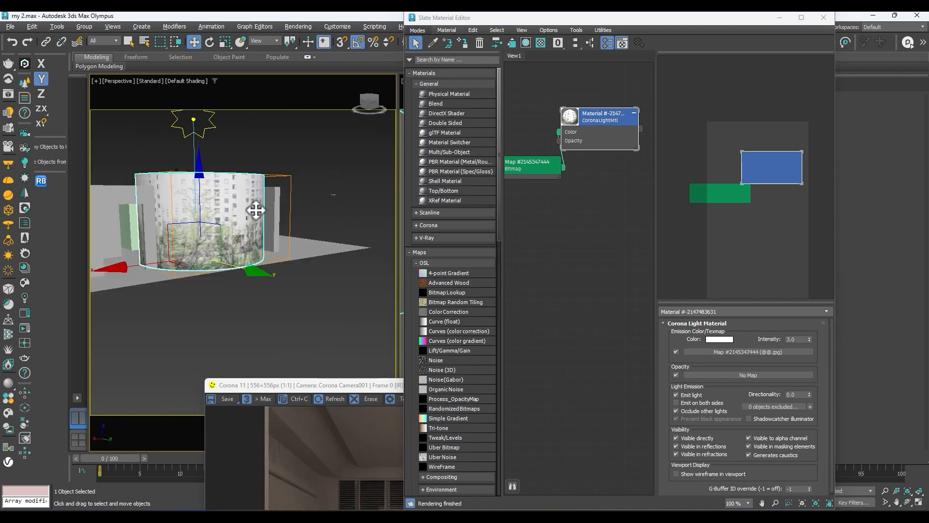
- Minimize the material editor and add a Normal modifier to the arc to flip its faces toward the room
left_click_drag(344, 390, 143, 257)
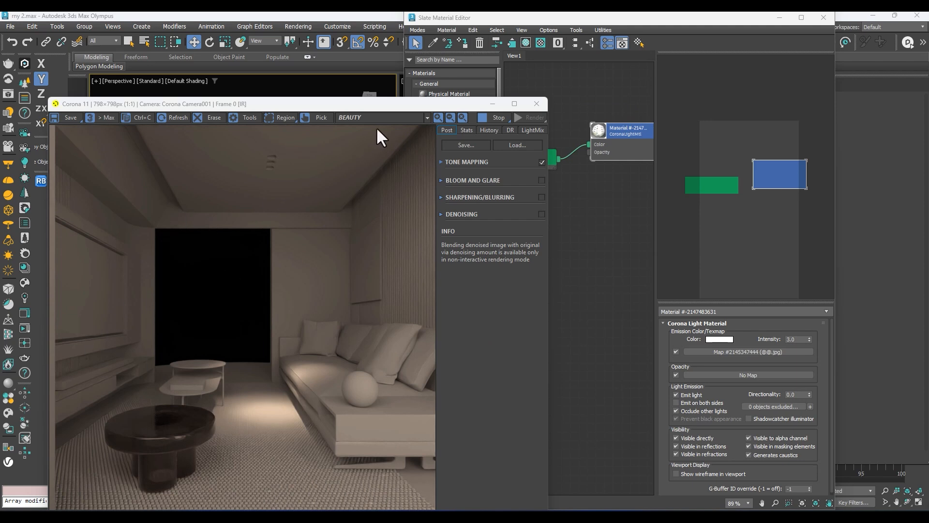
left_click_drag(382, 109, 335, 110)
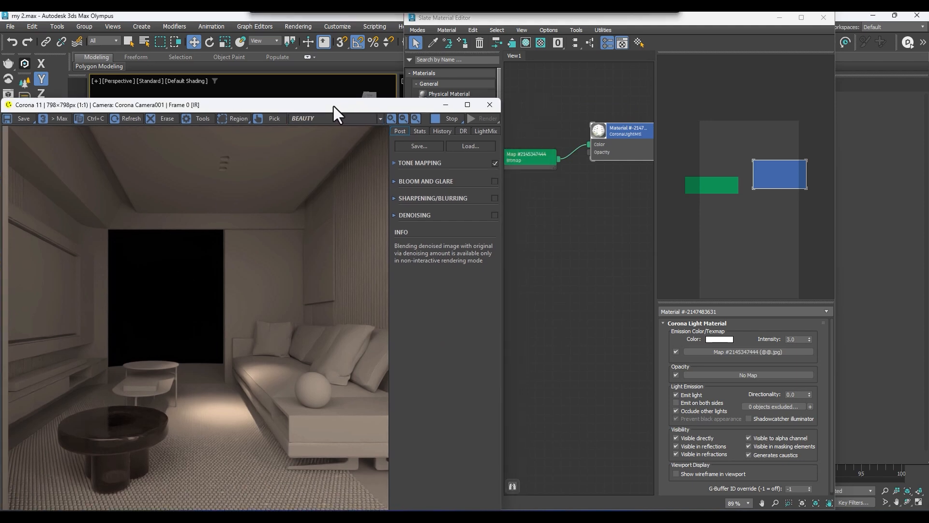
left_click(779, 18)
left_click(749, 111)
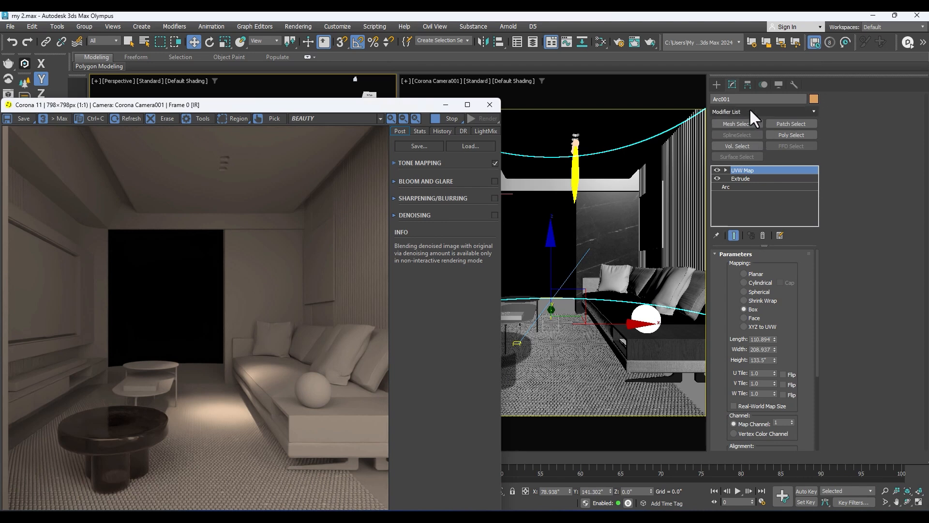
type("no")
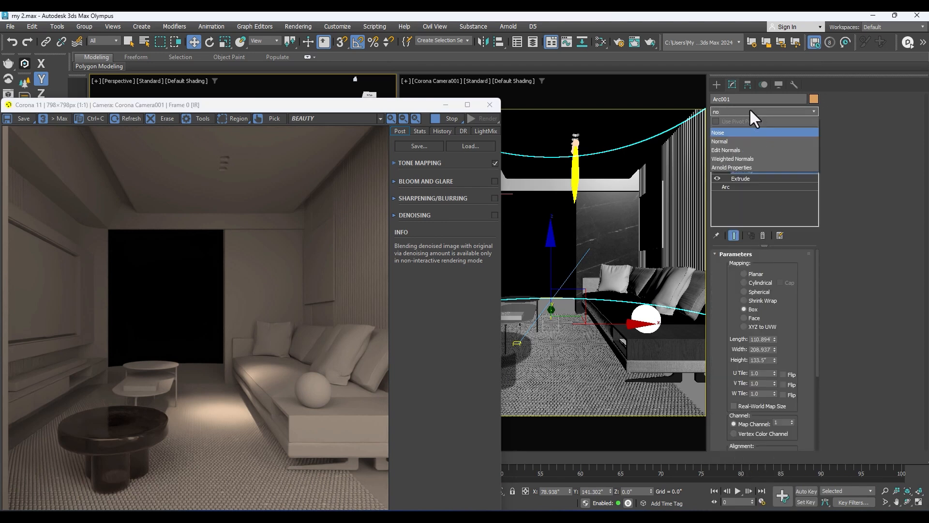
left_click(730, 140)
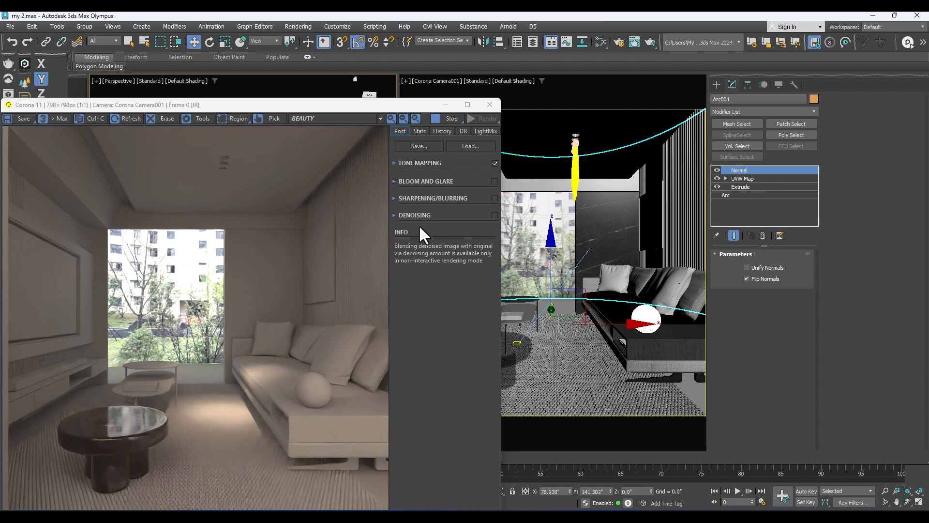
- Unhide all objects to bring back the window frame and blinds
right_click(575, 180)
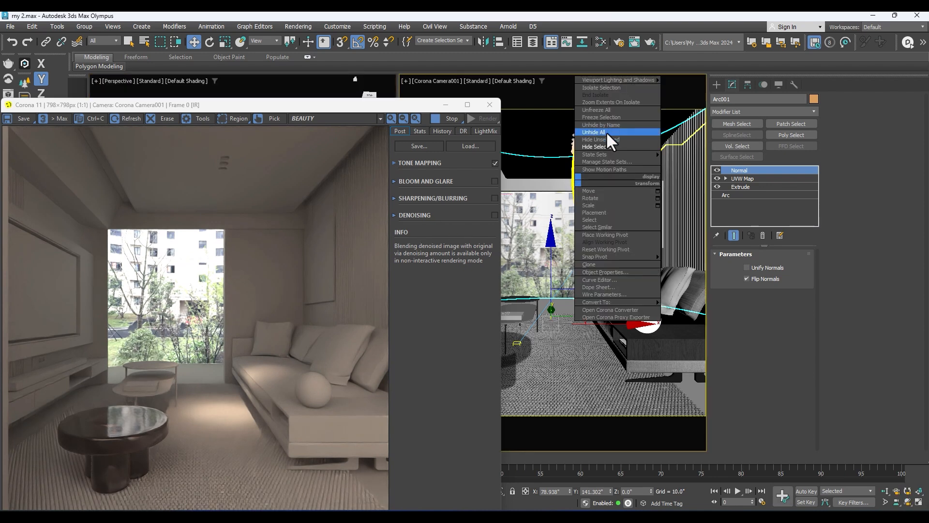
left_click(606, 132)
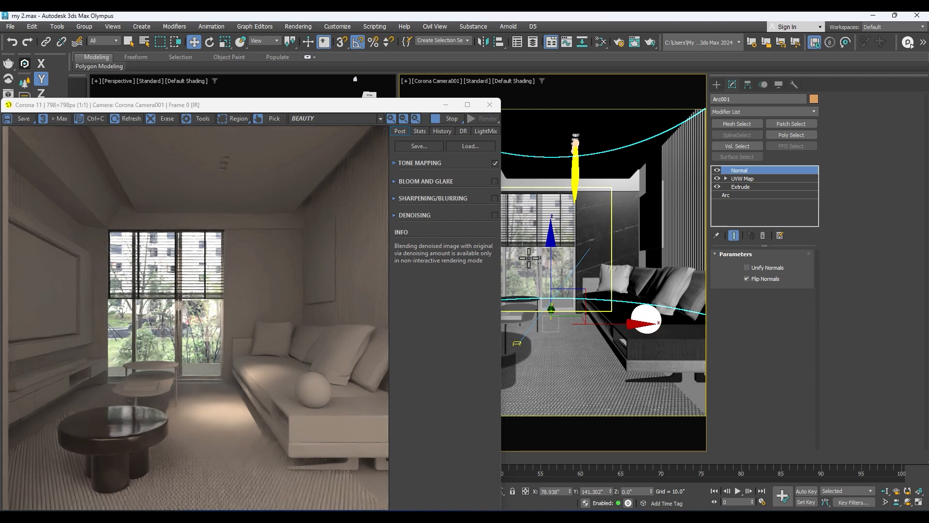
- Select the Corona Sun in the perspective view and start picking an object to exclude from its light
left_click_drag(363, 102, 372, 241)
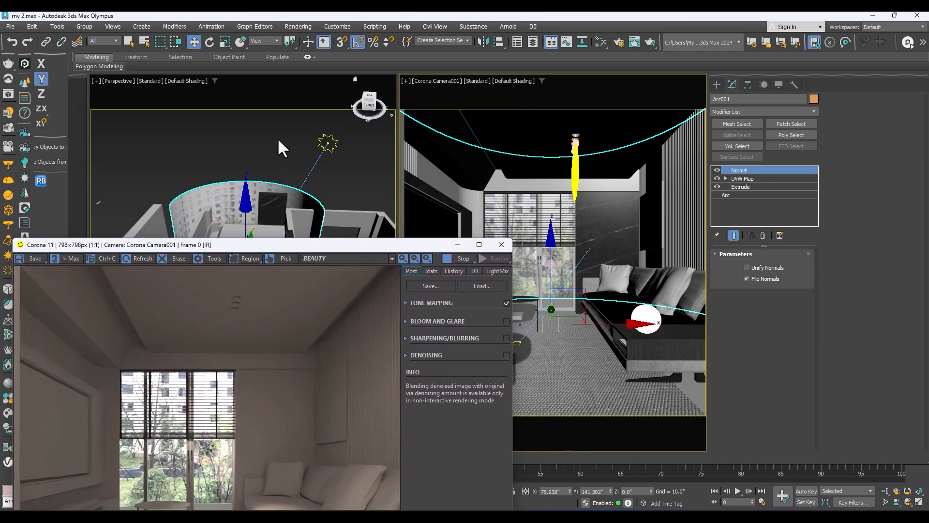
left_click(333, 138)
scroll(332, 149, "down", 5)
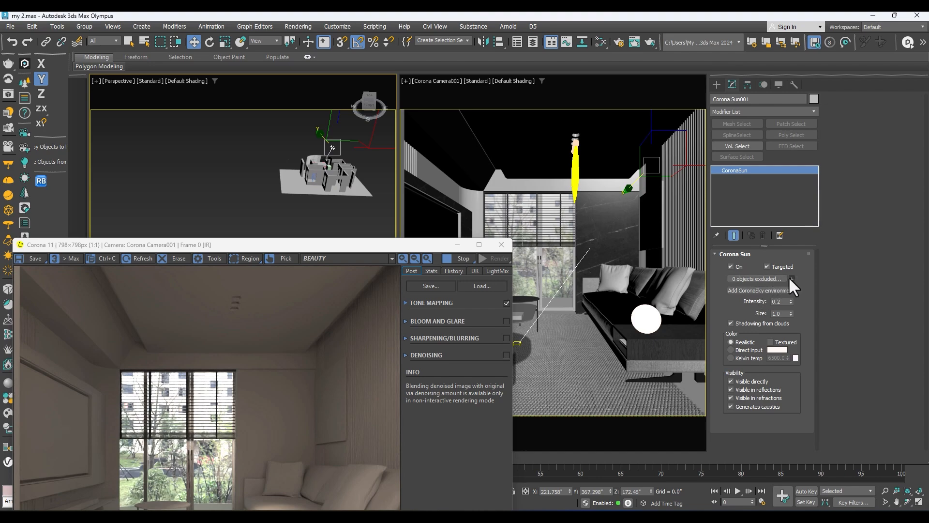
scroll(307, 182, "up", 8)
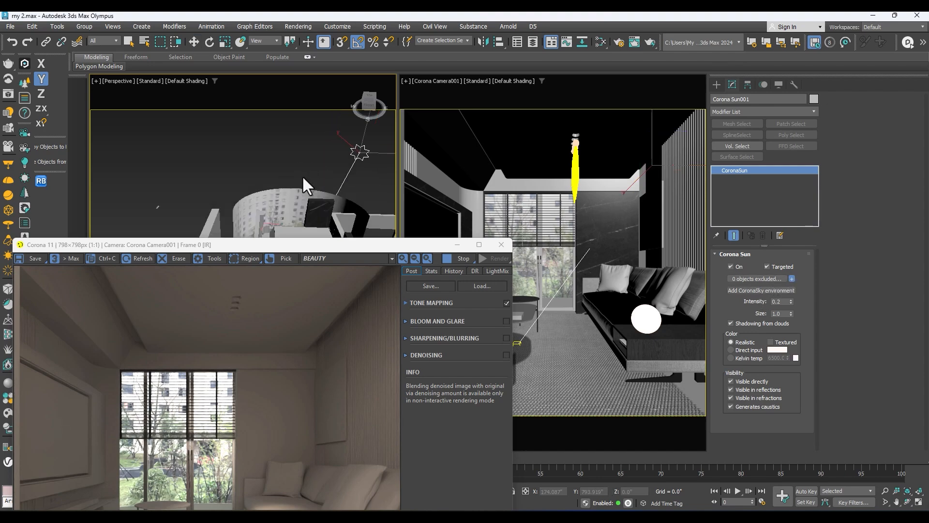
- Set the Corona Sun's intensity to 1.0 and check the brightness in the interactive render
left_click(275, 212)
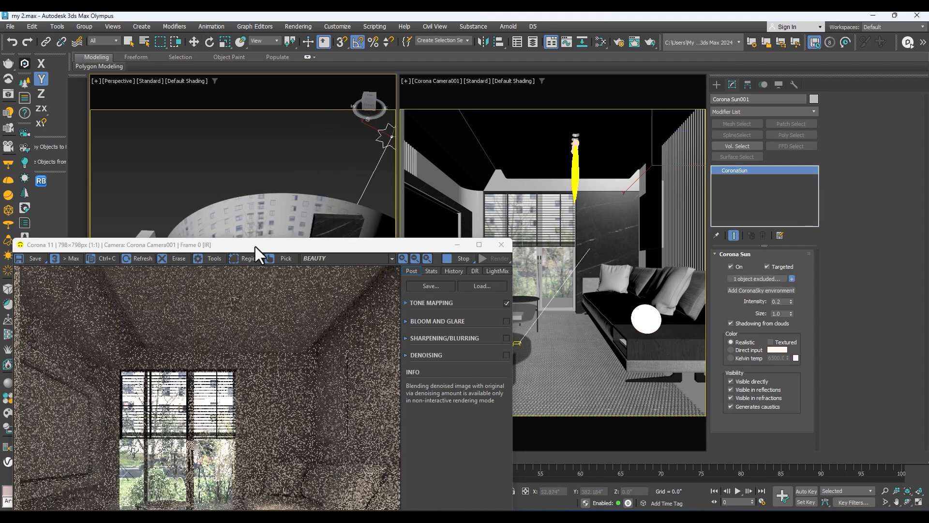
left_click_drag(256, 245, 234, 390)
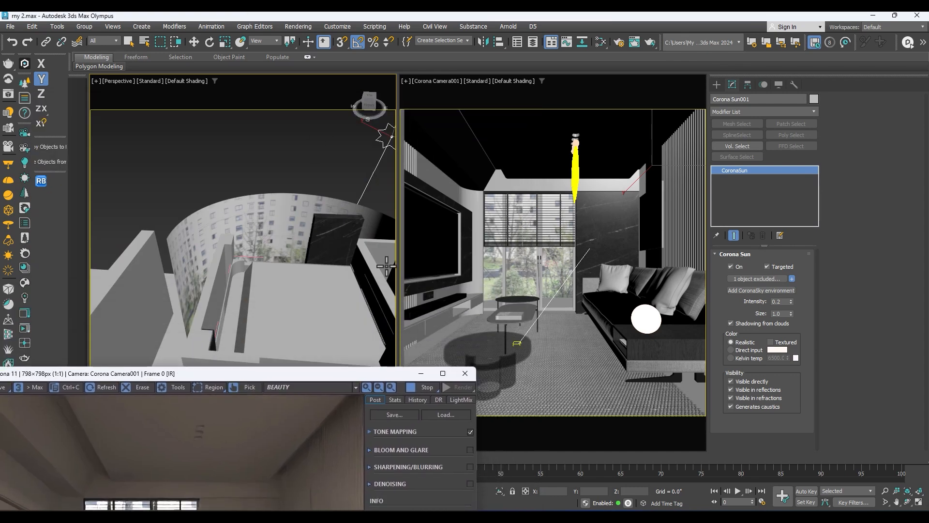
double_click(778, 301)
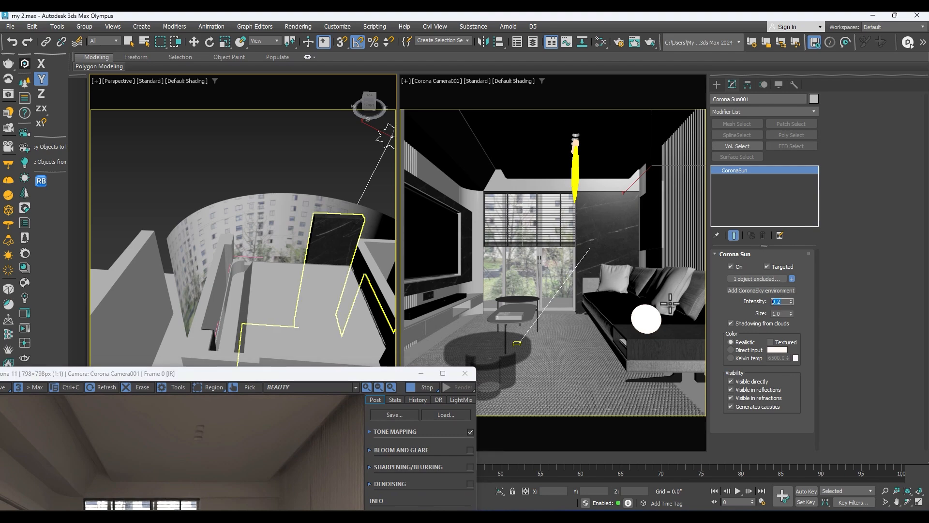
type("1")
key("Return")
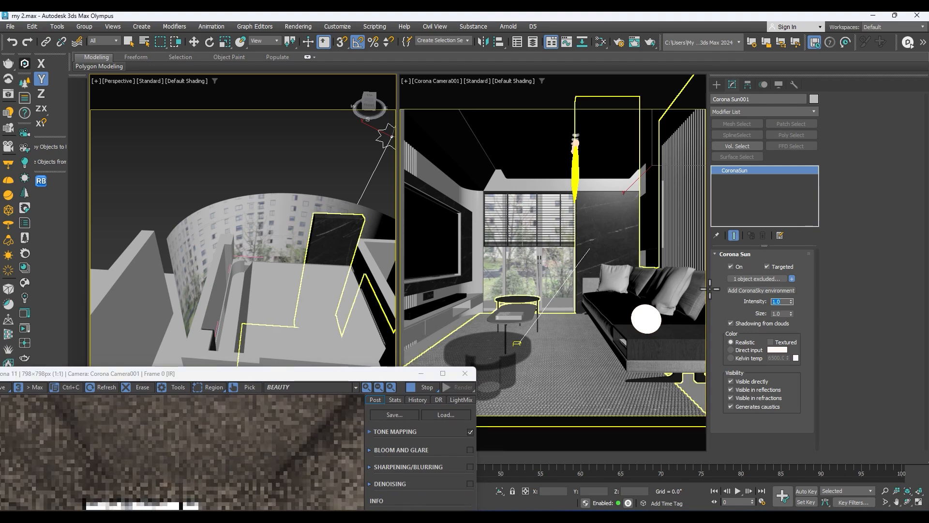
left_click_drag(363, 374, 364, 69)
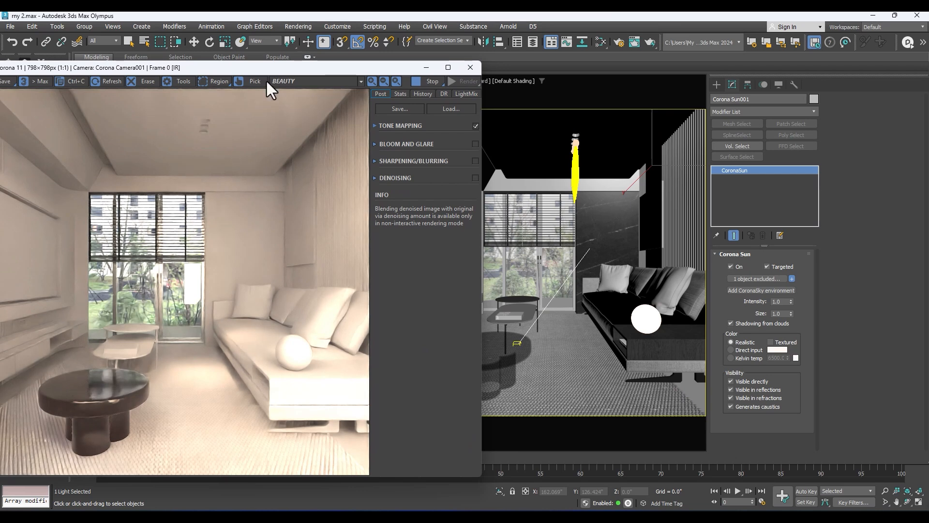
- Set the Corona Sun's intensity to 0.5
left_click_drag(267, 68, 265, 236)
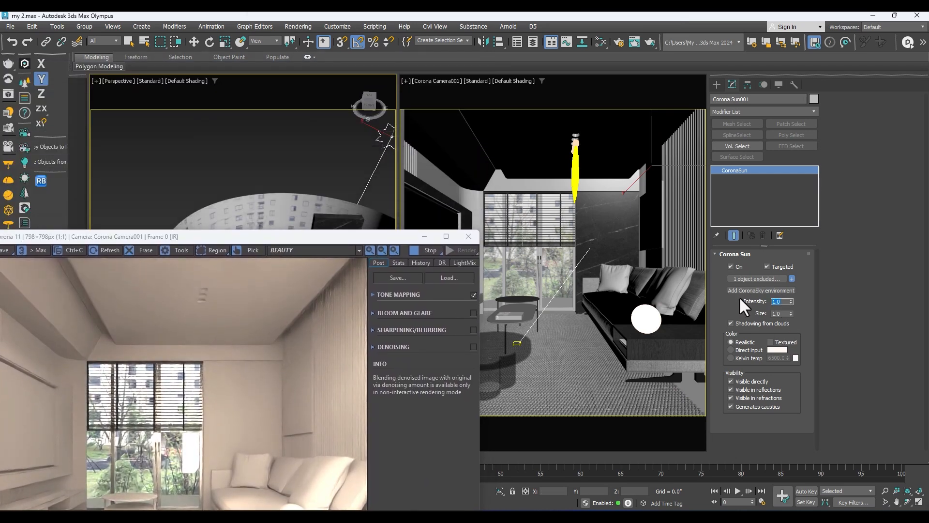
type(".5")
key("Return")
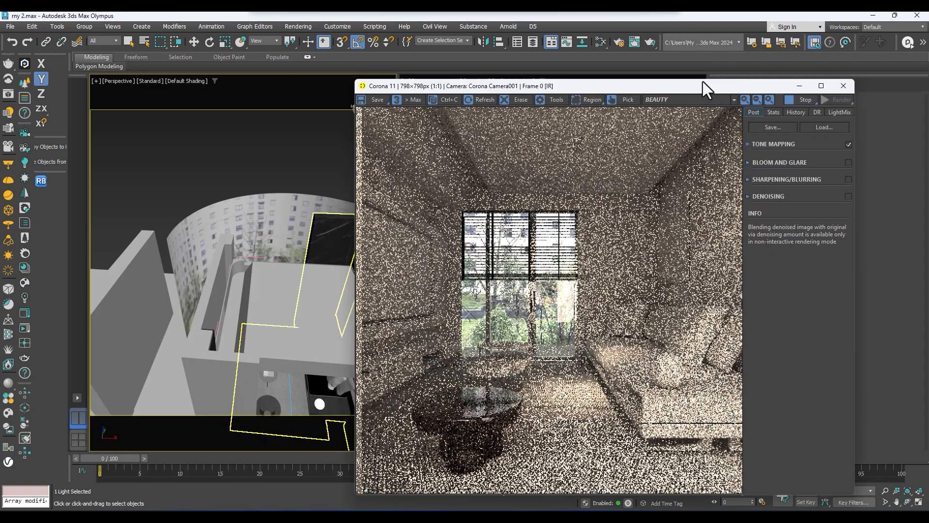
- Move the sun along X in the top view to about X -77", keeping the interactive render beside the viewport
left_click_drag(703, 81, 743, 73)
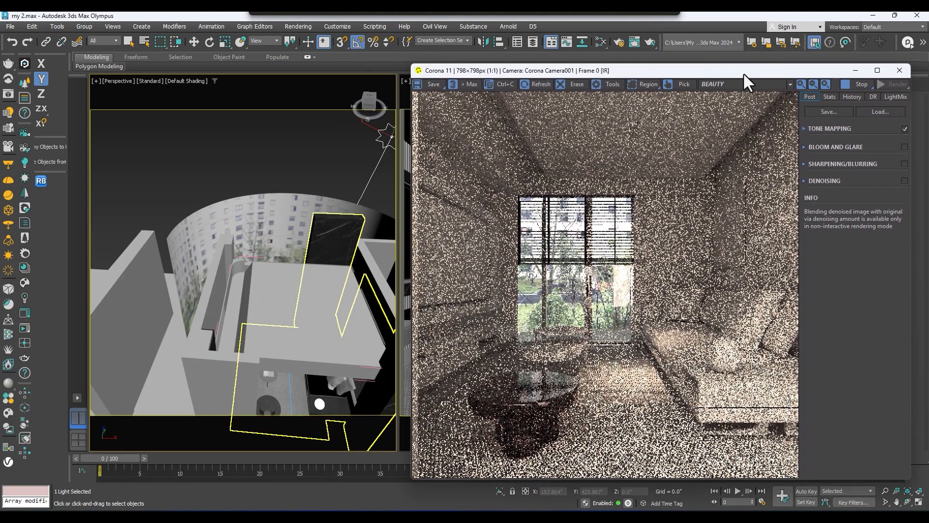
middle_click_drag(103, 225, 163, 203, "alt")
key("t")
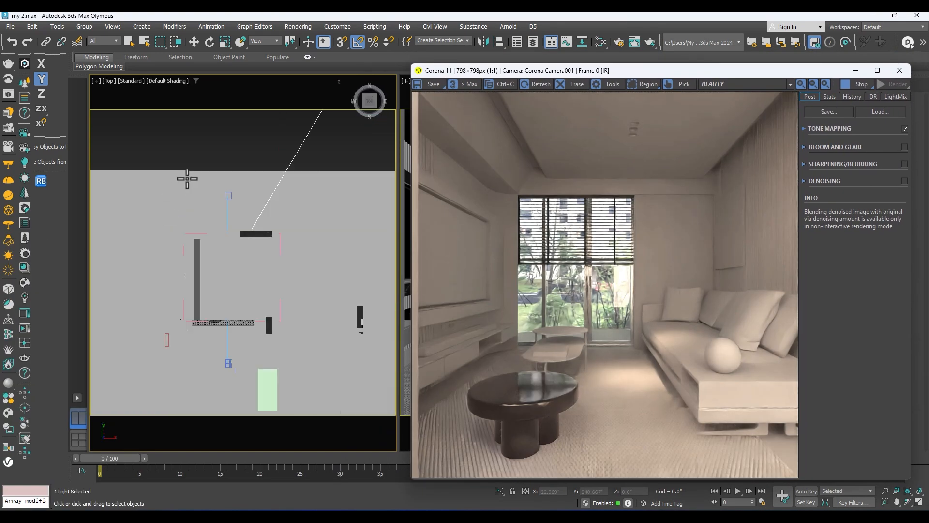
scroll(228, 172, "down", 2)
key("w")
left_click_drag(296, 153, 184, 154)
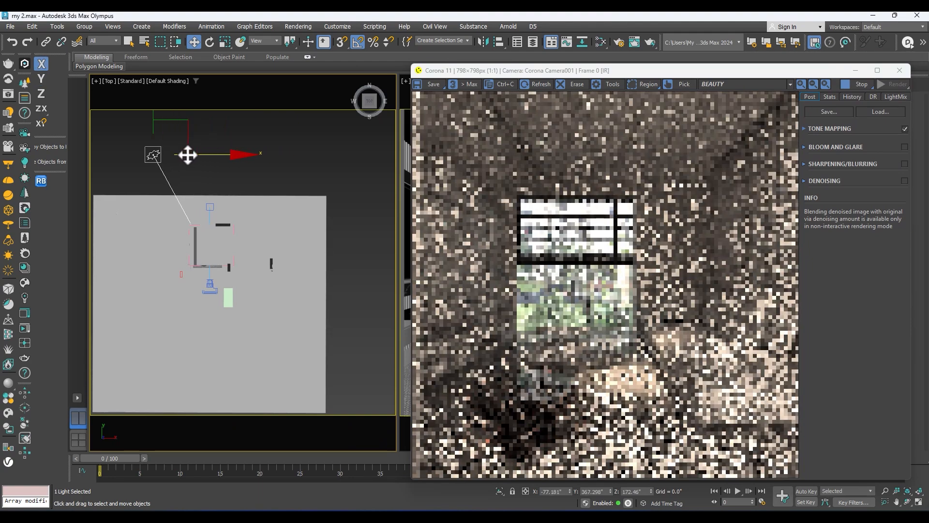
- Move the sun along the X axis to about X 146", in front of the curved backdrop
scroll(231, 176, "down", 2)
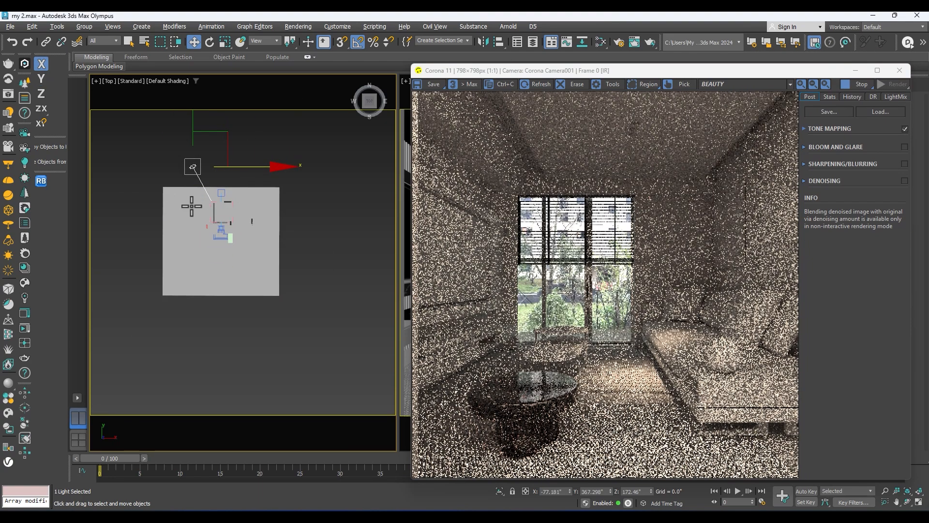
middle_click_drag(179, 189, 244, 123, "alt")
scroll(190, 183, "up", 5)
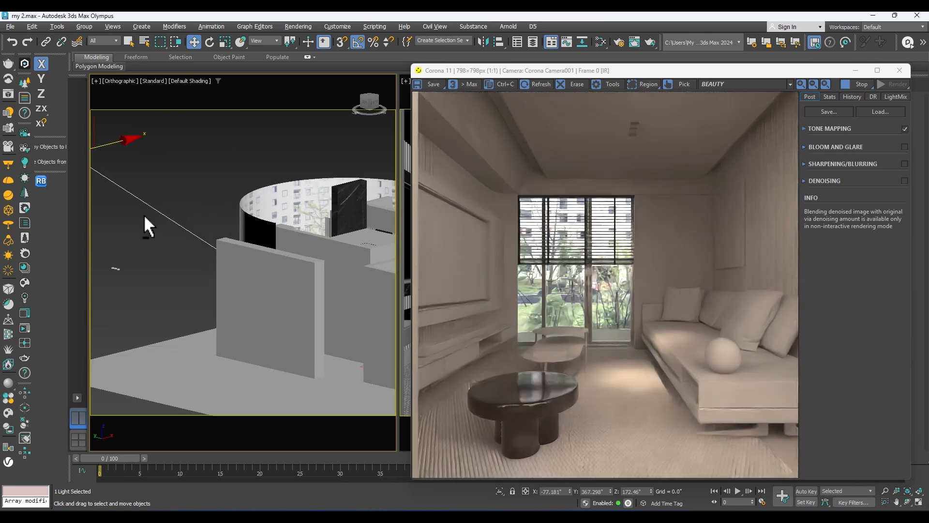
middle_click_drag(179, 223, 2, 267, "alt")
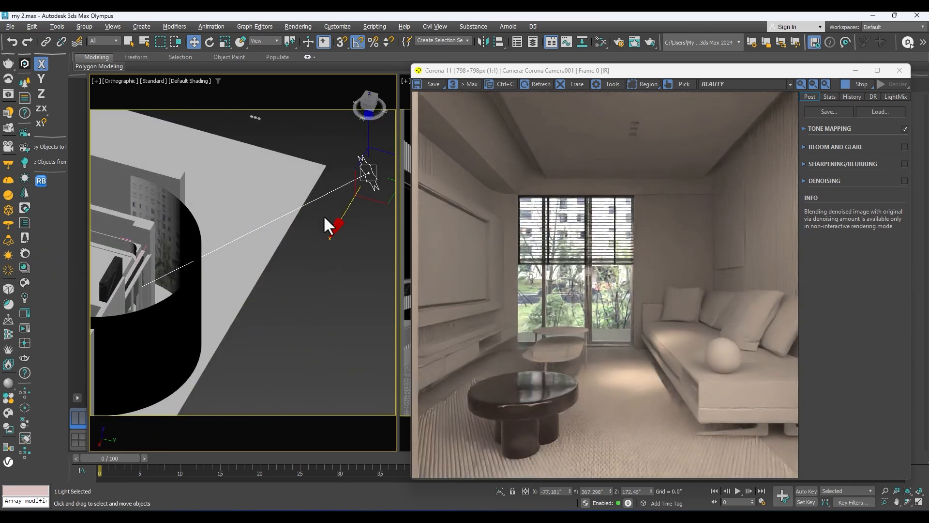
middle_click_drag(323, 214, 329, 229, "alt")
left_click_drag(328, 229, 240, 286)
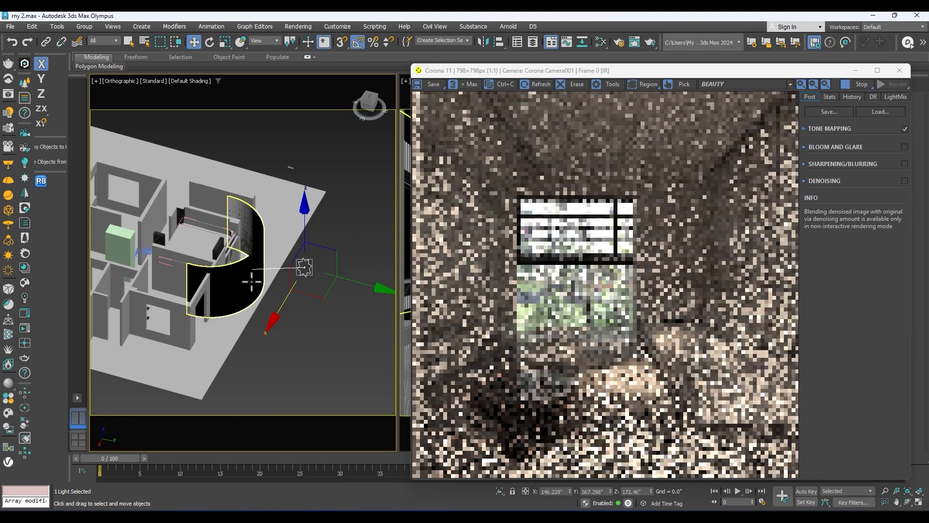
- Raise the sun along Z to about 248.5" and check the sunlight on the TV wall in the render
left_click_drag(649, 73, 597, 81)
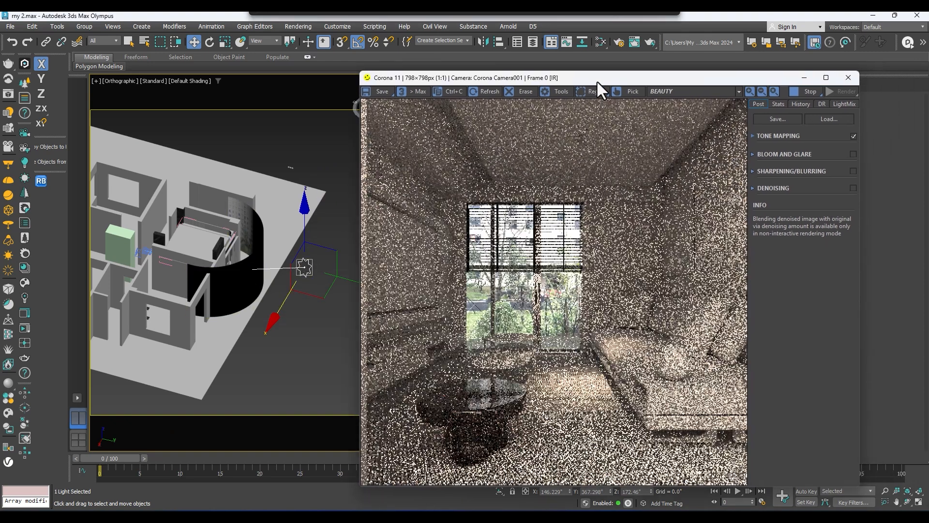
left_click_drag(307, 236, 300, 209)
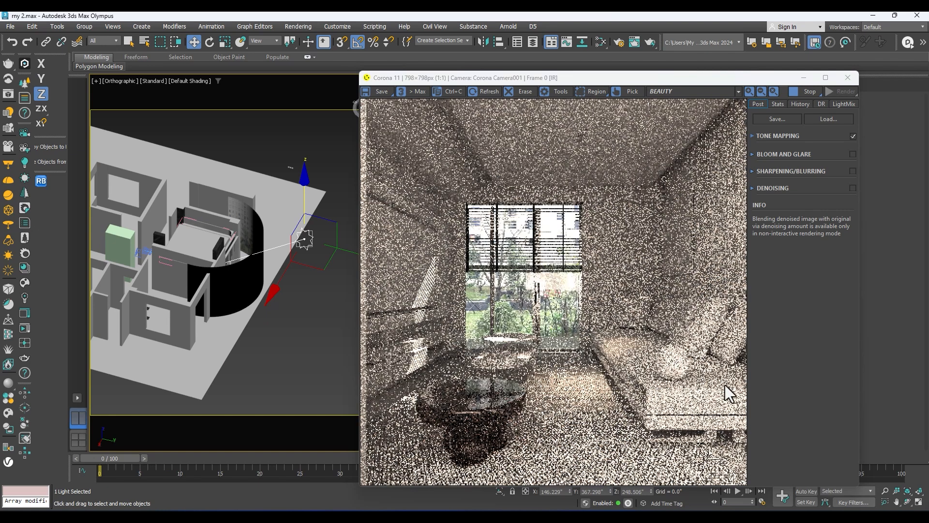
scroll(410, 339, "up", 1)
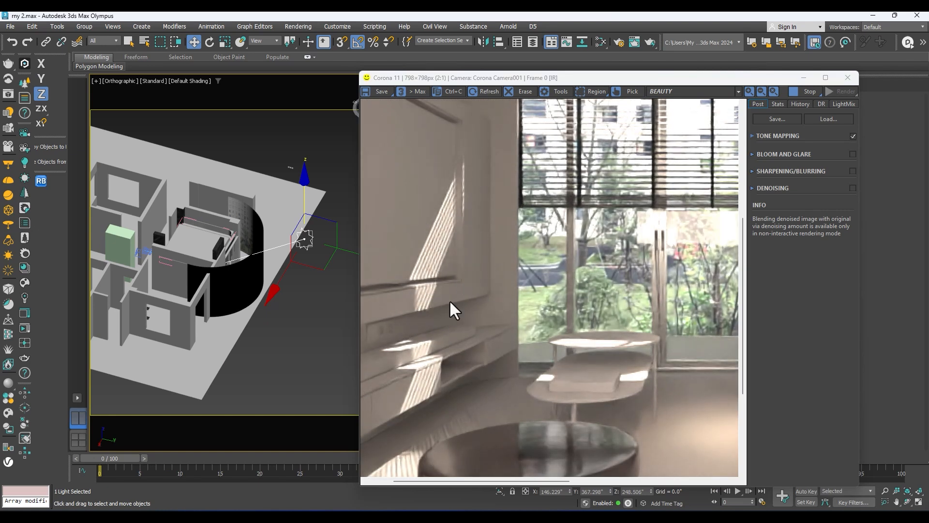
left_click_drag(556, 82, 502, 79)
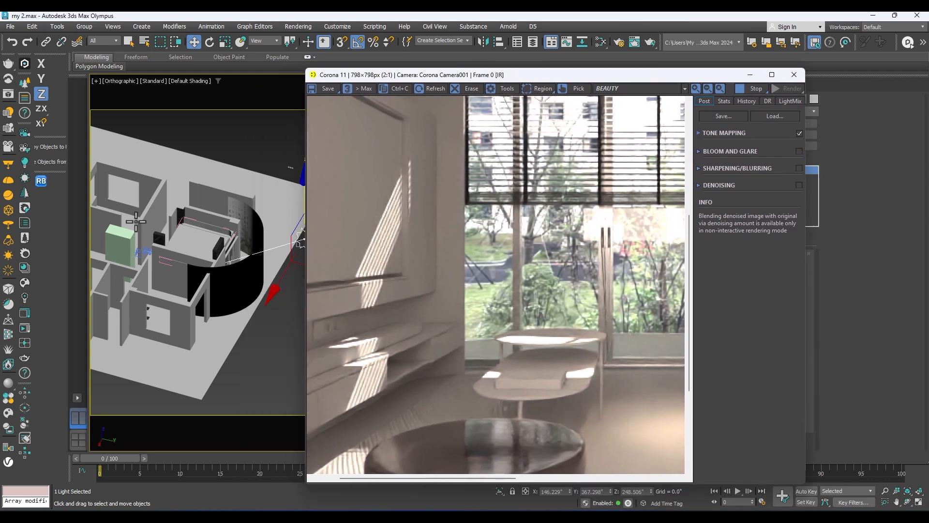
- Select the curved backdrop outside the window and compare its modifiers with the view seen in the render
left_click(251, 242)
key("z")
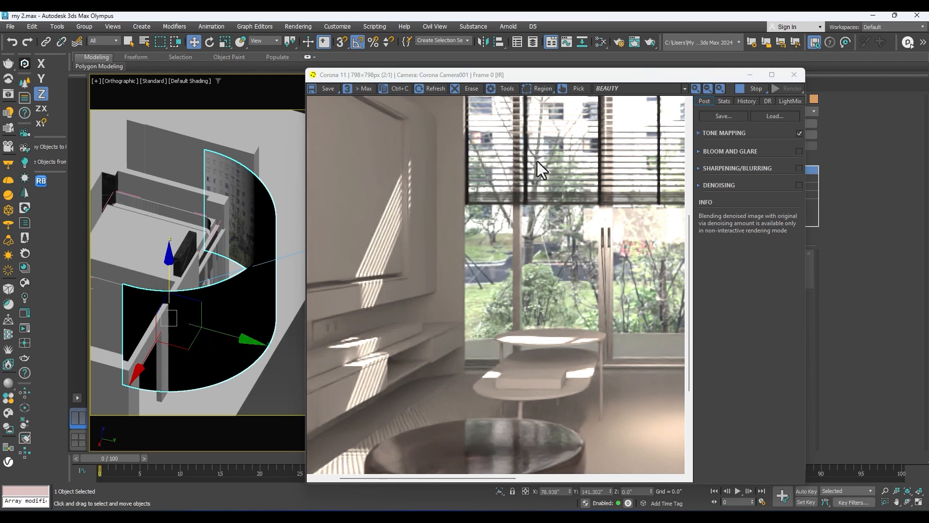
left_click_drag(519, 72, 195, 74)
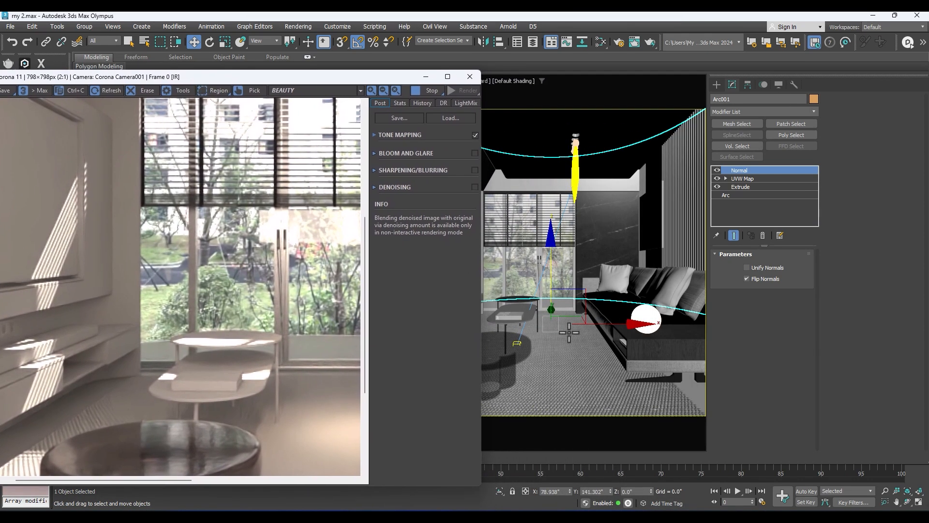
scroll(246, 287, "down", 1)
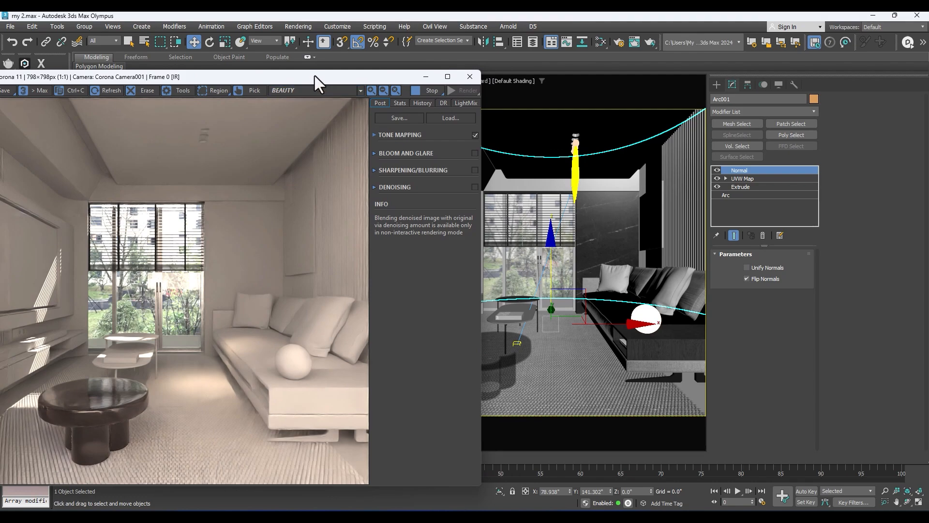
- Examine the ceiling edges, corners and window area in the full-screen render
left_click_drag(315, 76, 449, 48)
scroll(349, 401, "up", 1)
key("super+Up")
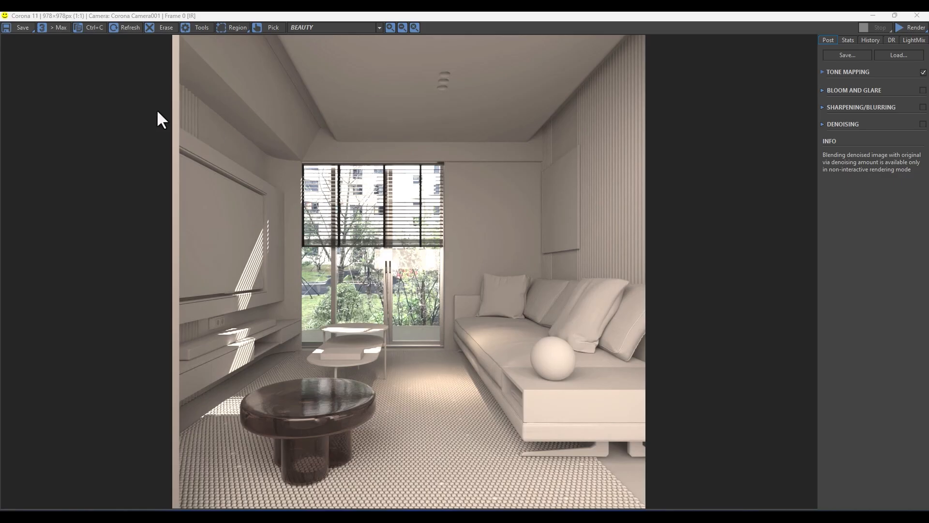
scroll(334, 117, "up", 3)
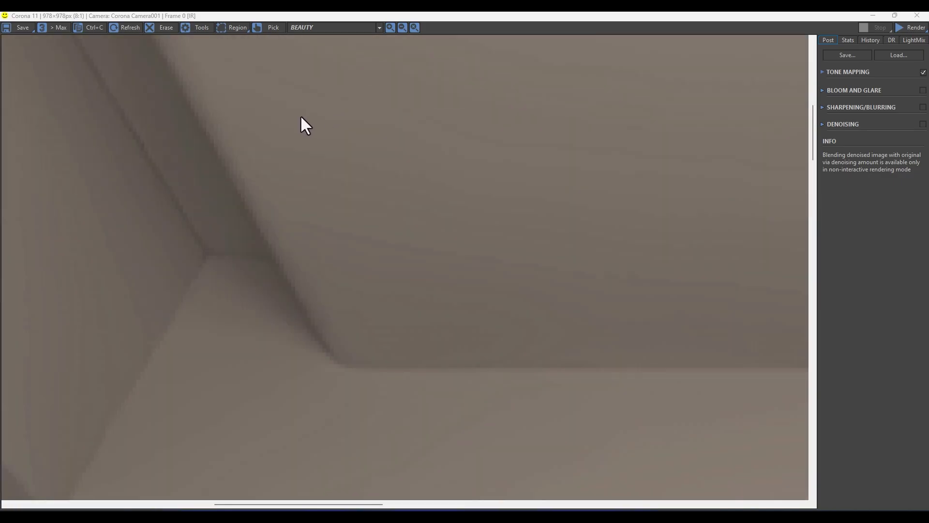
scroll(385, 213, "down", 1)
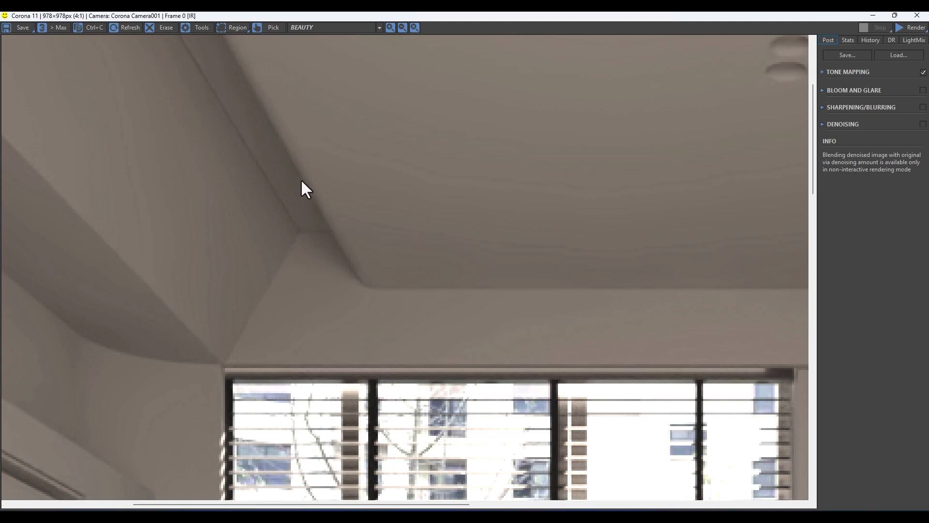
scroll(301, 181, "down", 2)
scroll(499, 78, "up", 1)
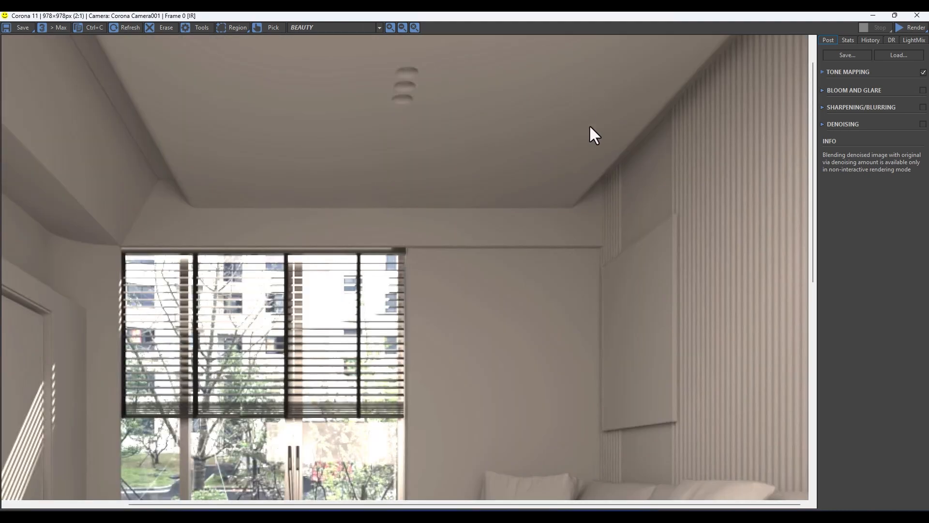
scroll(568, 119, "down", 1)
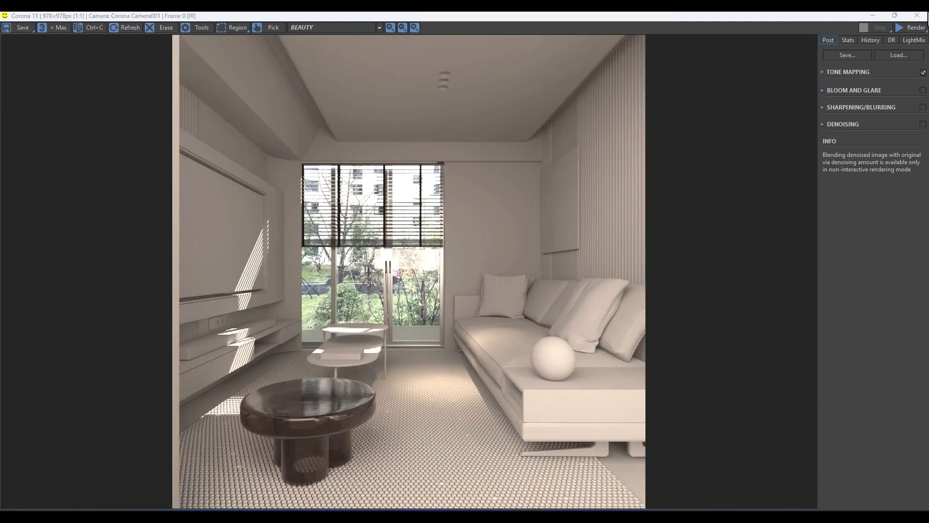
- Close the render window, select the curved backdrop and switch the orthographic viewport to perspective
left_click(917, 15)
left_click(611, 155)
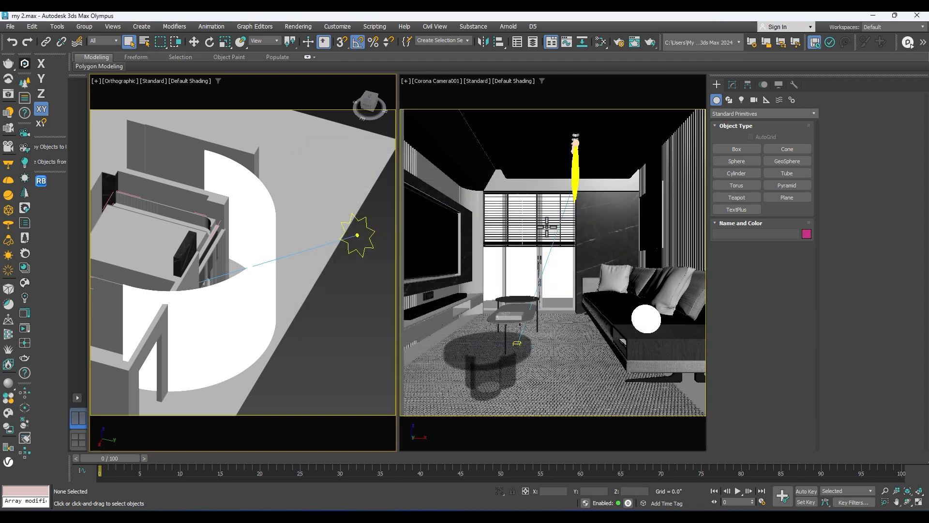
left_click(235, 237)
key("p")
scroll(235, 238, "down", 3)
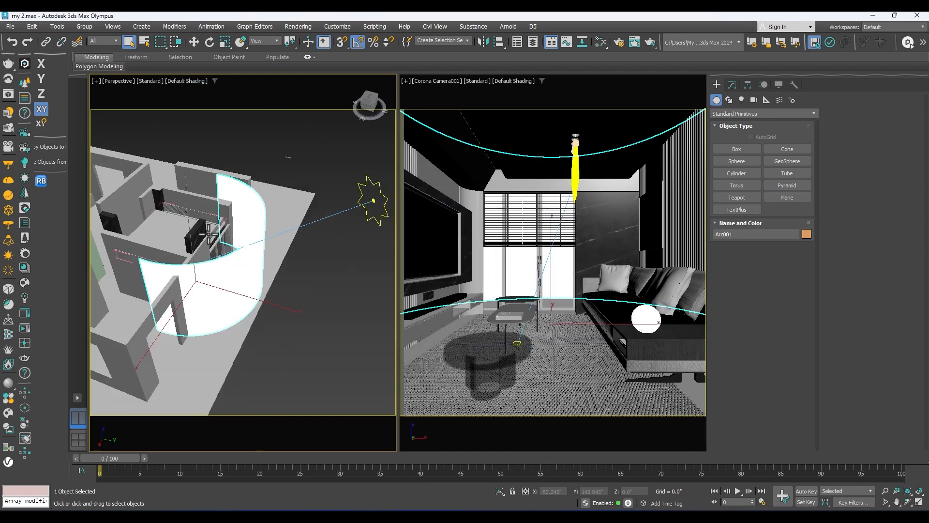
key("w")
scroll(228, 264, "up", 3)
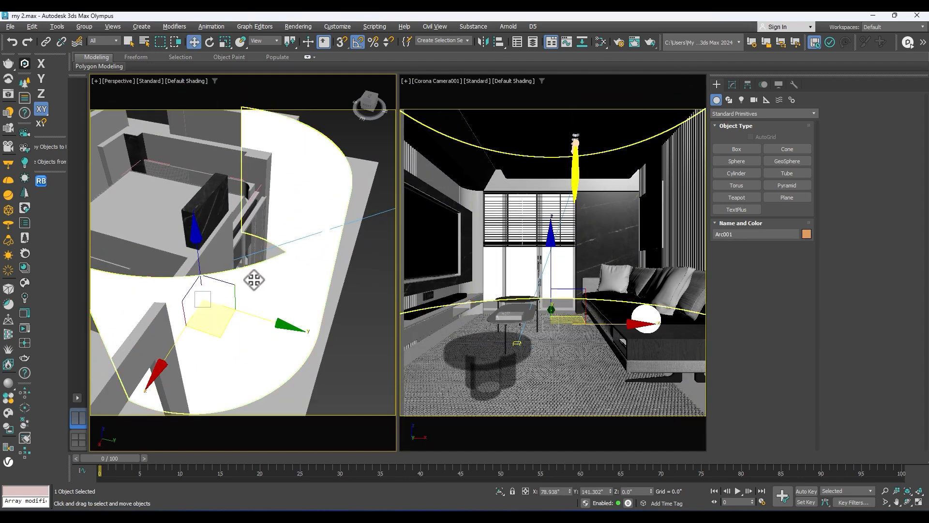
- Select the living room's recessed ceiling panel and isolate it in a maximized perspective viewport
left_click(136, 209)
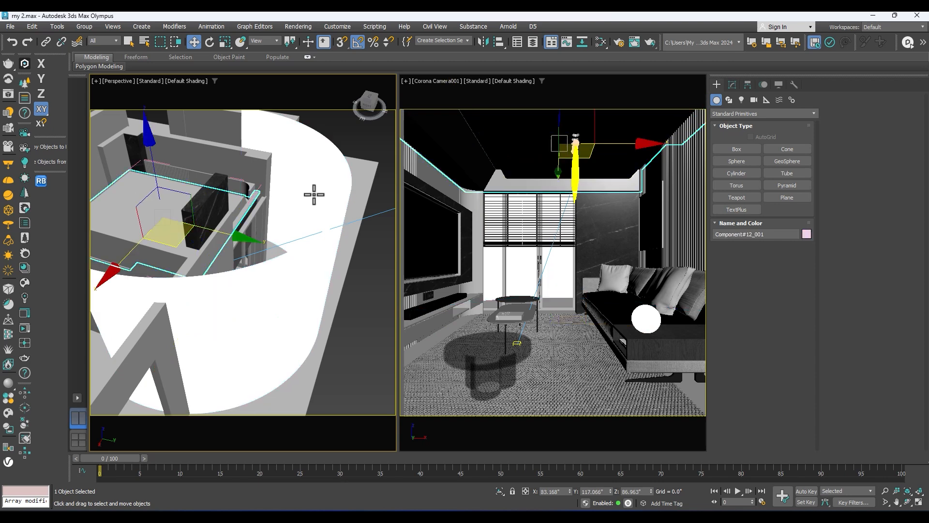
left_click(510, 155)
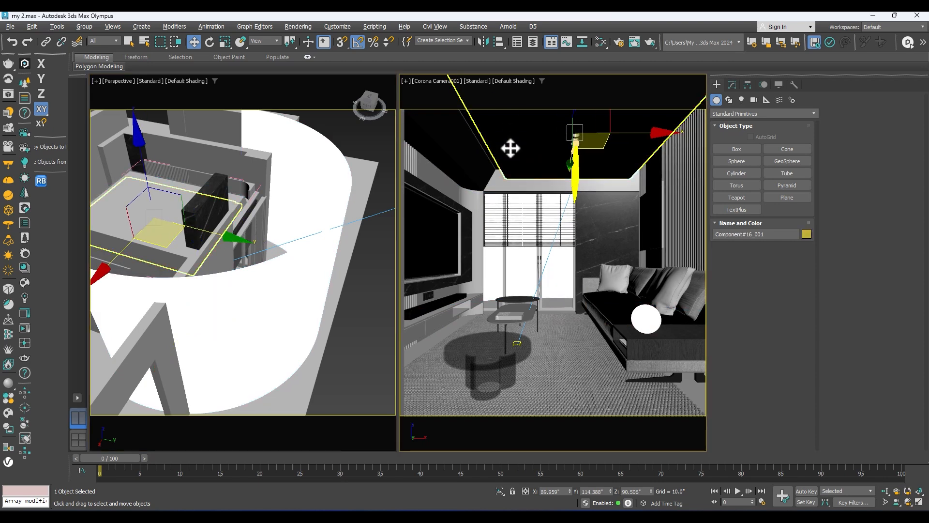
key("alt+q")
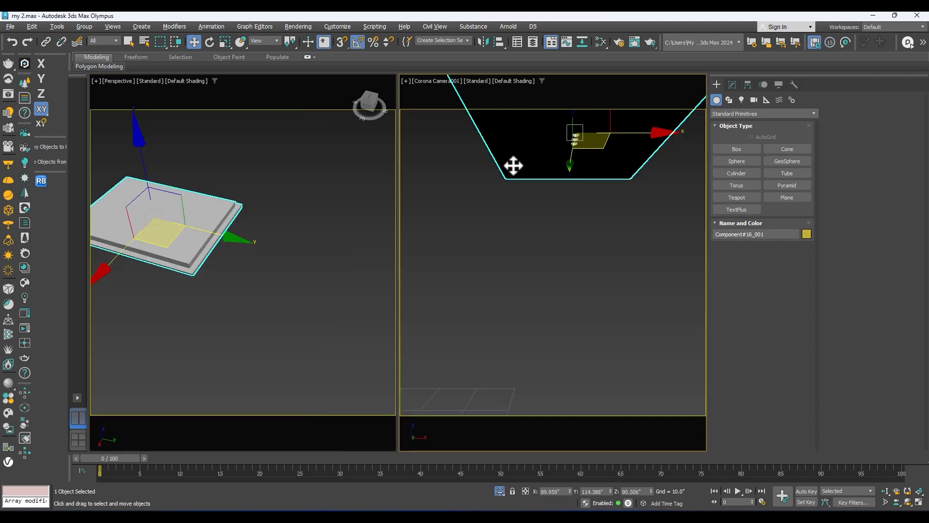
key("p")
key("alt+w")
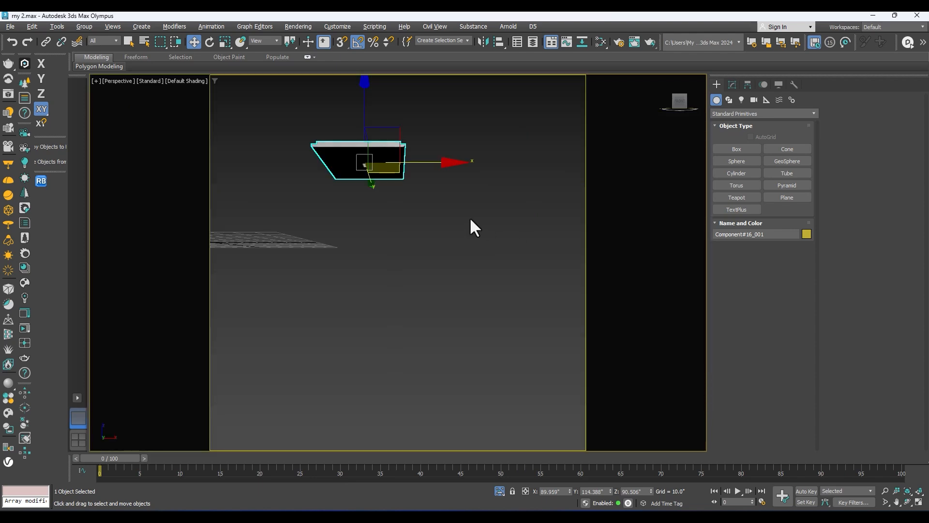
middle_click_drag(462, 210, 467, 218, "alt")
scroll(466, 217, "down", 4)
scroll(354, 230, "up", 4)
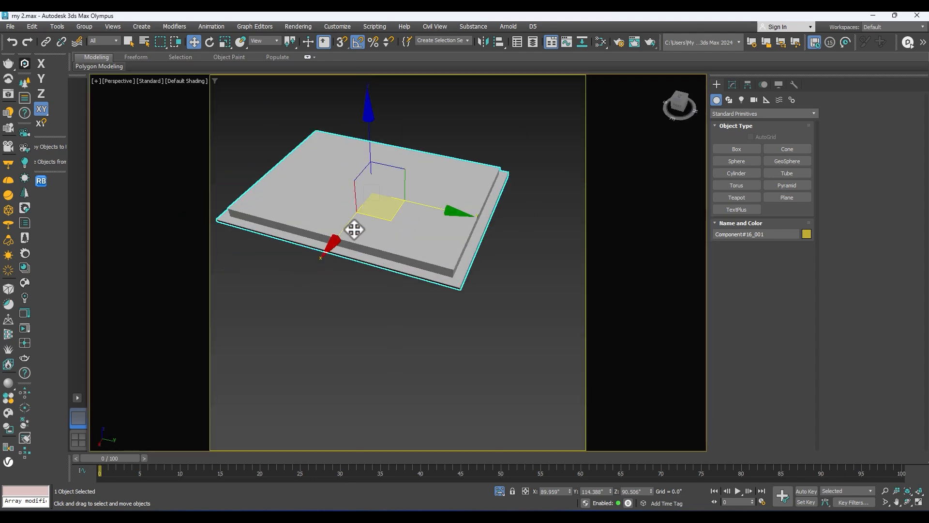
middle_click_drag(354, 230, 431, 257, "alt")
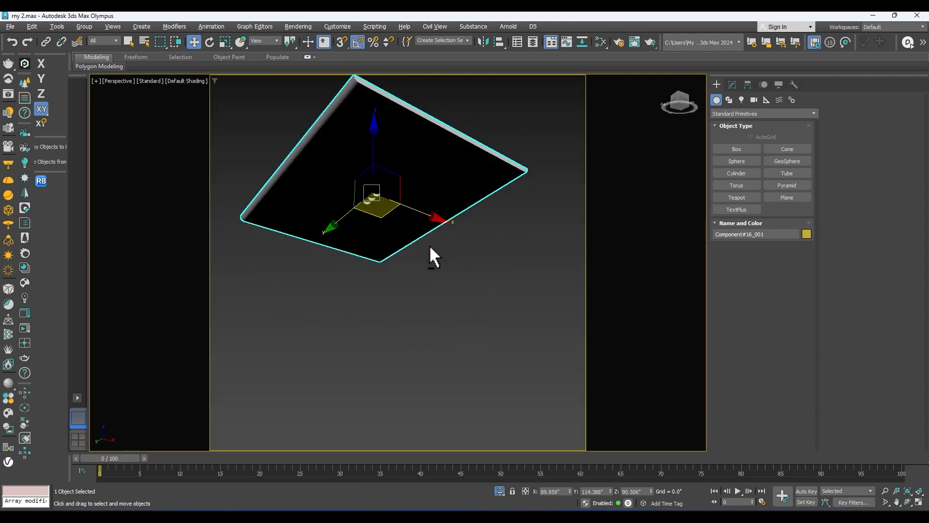
- Select the flat rim polygon surrounding the raised ceiling panel at the Editable Poly's polygon level
middle_click_drag(376, 211, 353, 301, "alt")
scroll(276, 186, "up", 5)
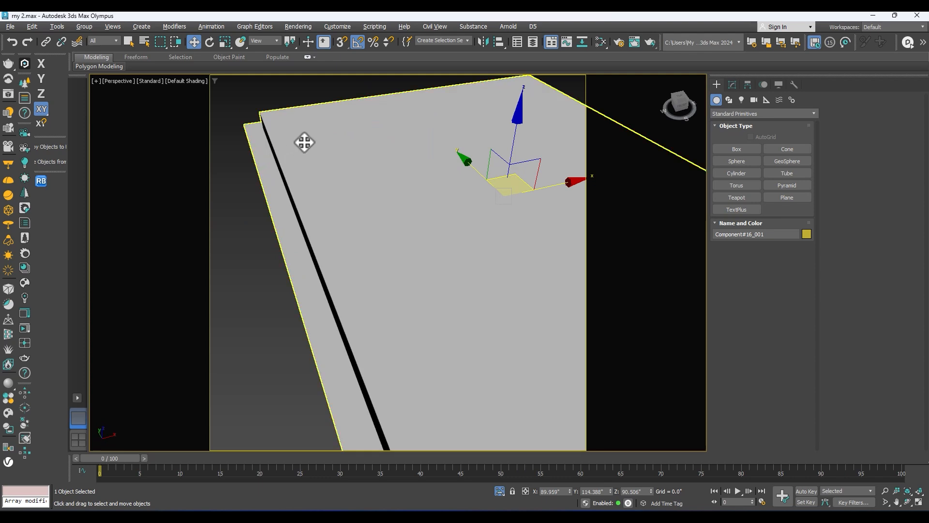
scroll(328, 190, "down", 5)
middle_click_drag(327, 191, 357, 174, "alt")
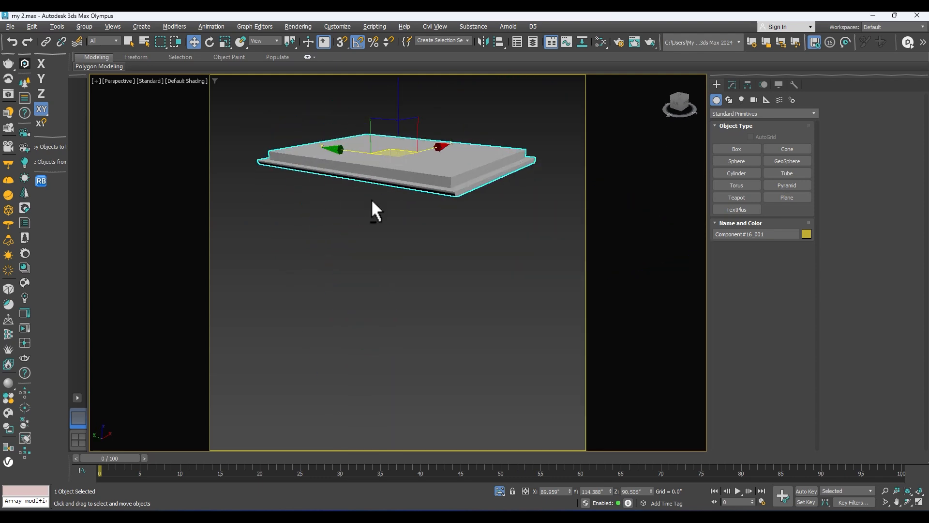
scroll(441, 183, "up", 3)
middle_click_drag(440, 183, 500, 216, "alt")
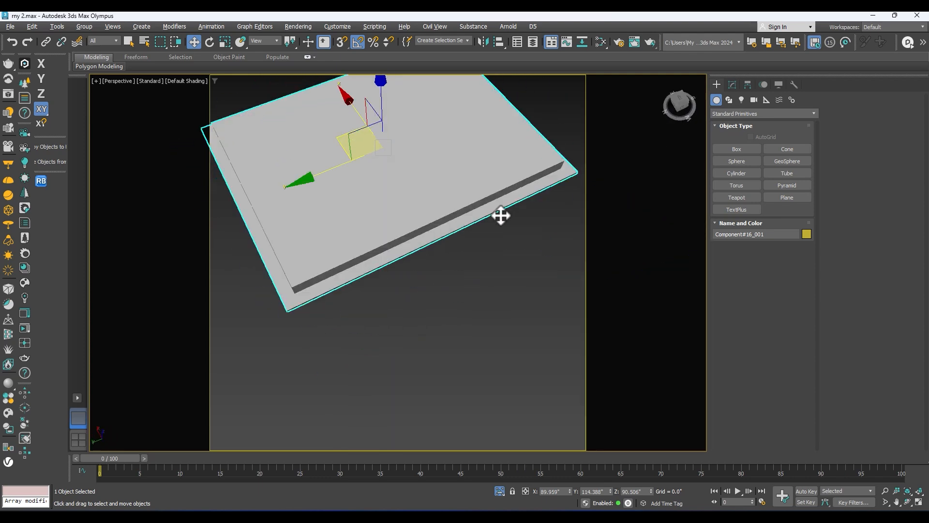
scroll(473, 203, "up", 3)
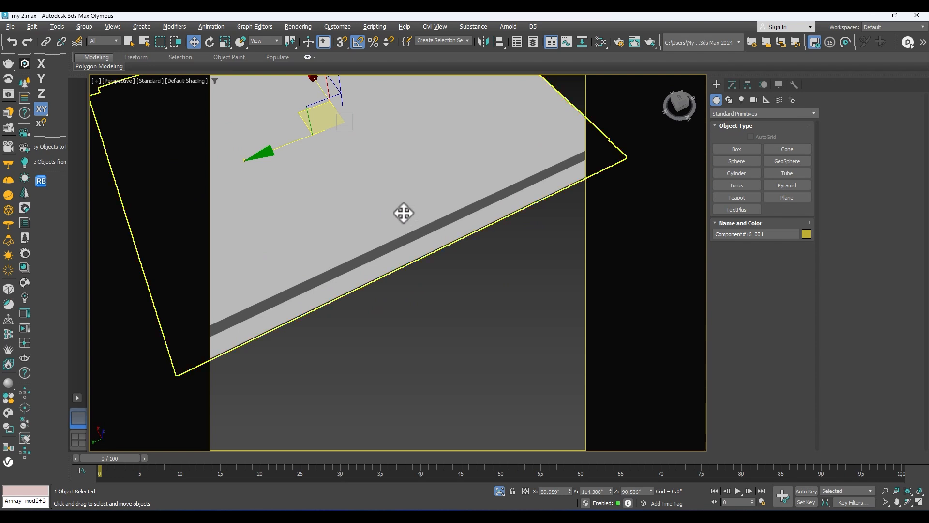
left_click(732, 84)
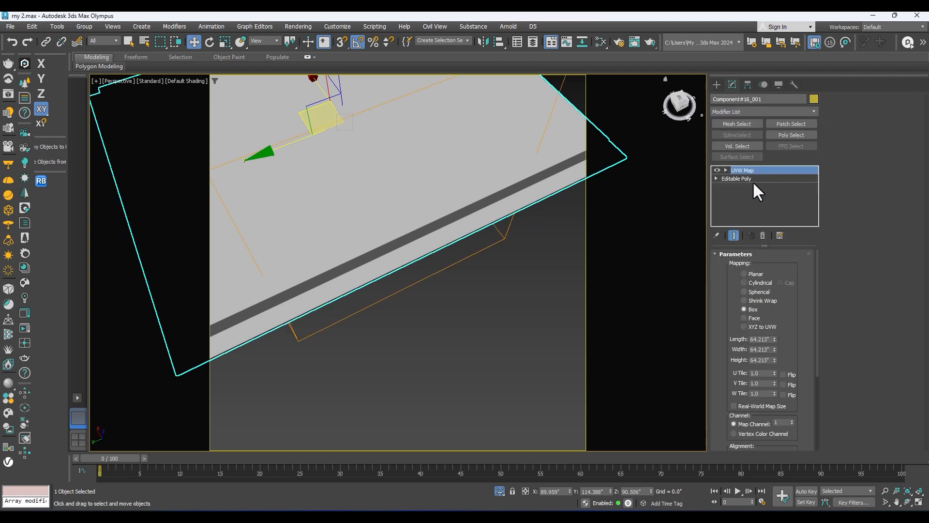
left_click(716, 179)
left_click(736, 211)
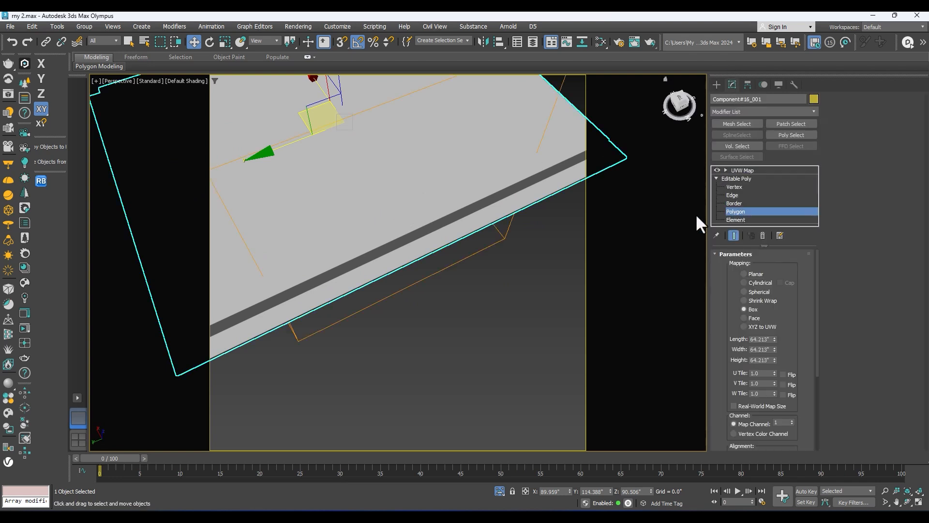
left_click(511, 200)
scroll(487, 203, "down", 6)
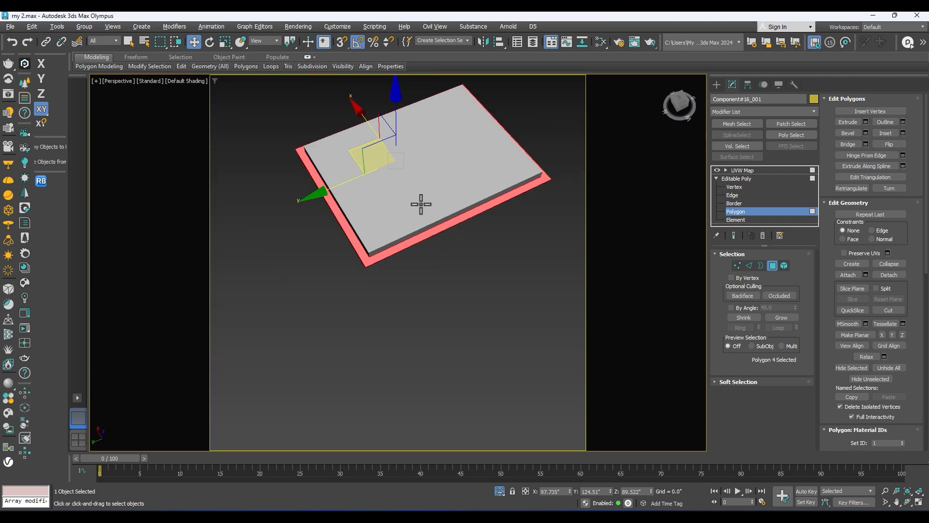
- Open the Slate Material Editor and add a CoronaLightMtl node below the existing light material
key("m")
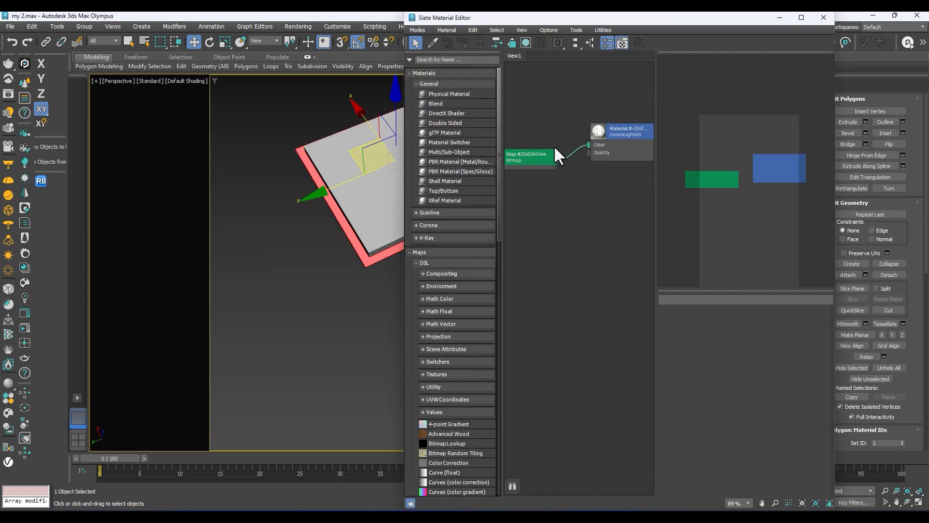
scroll(569, 150, "up", 2)
right_click(516, 174)
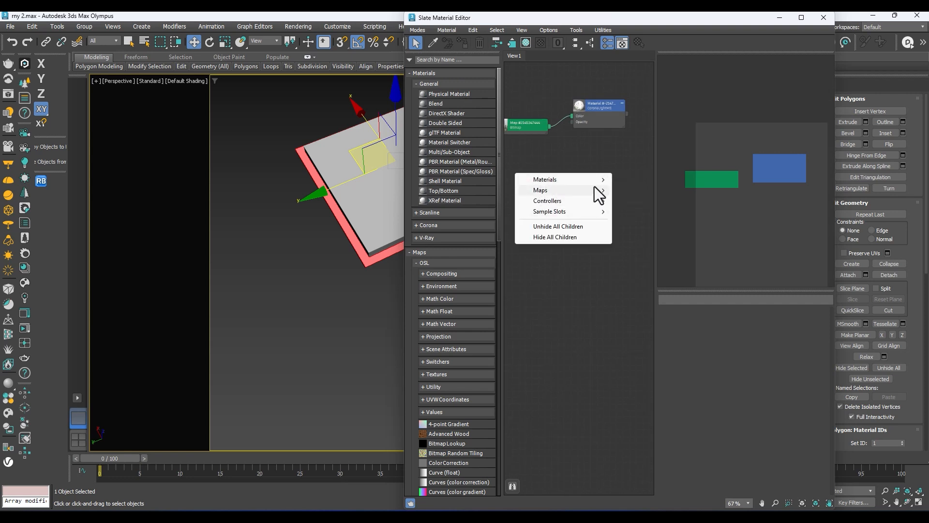
mouse_move(604, 179)
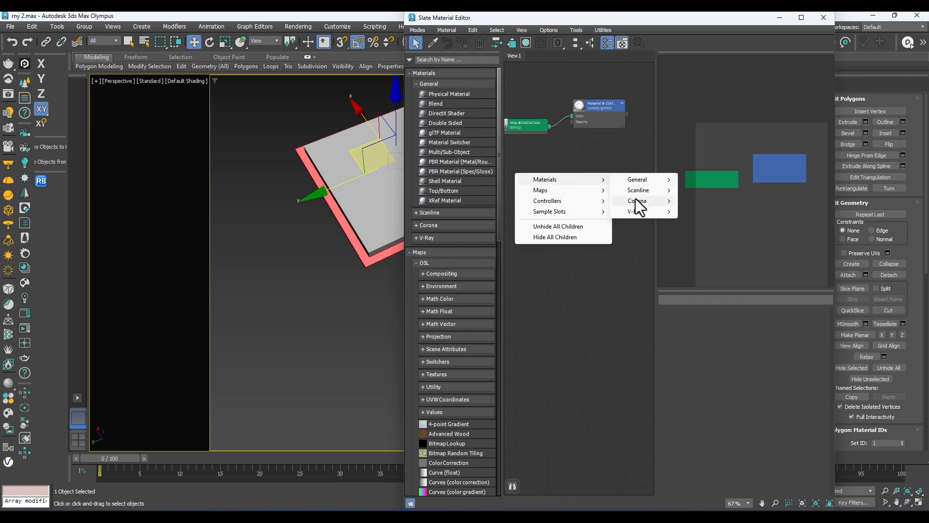
mouse_move(636, 200)
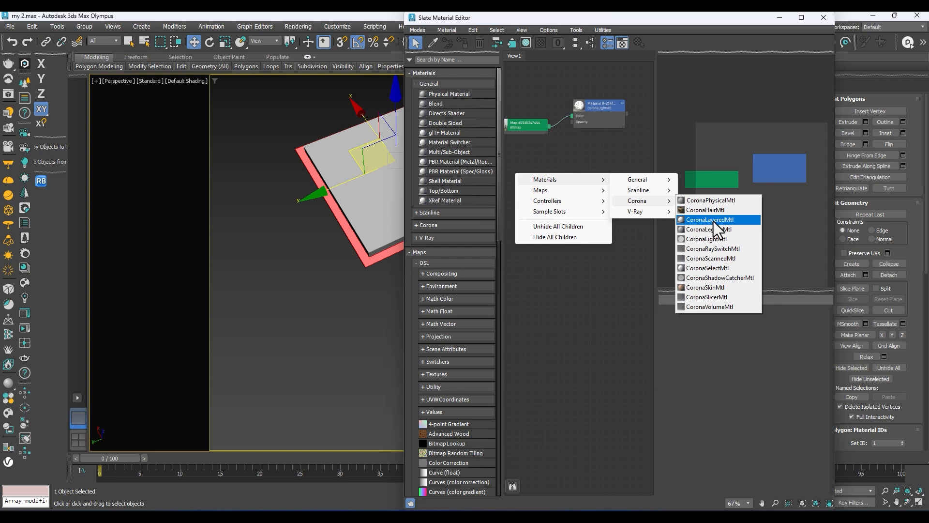
left_click(708, 239)
scroll(605, 198, "down", 2)
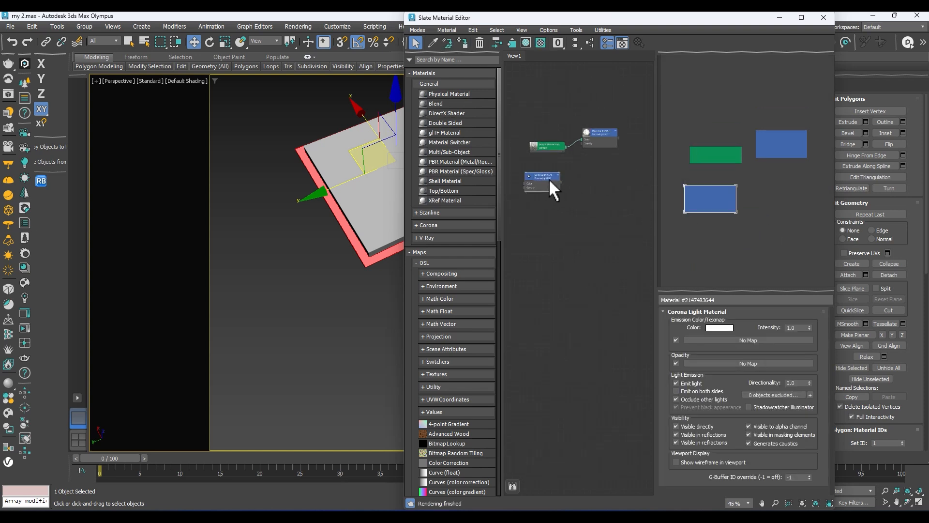
scroll(535, 190, "up", 2)
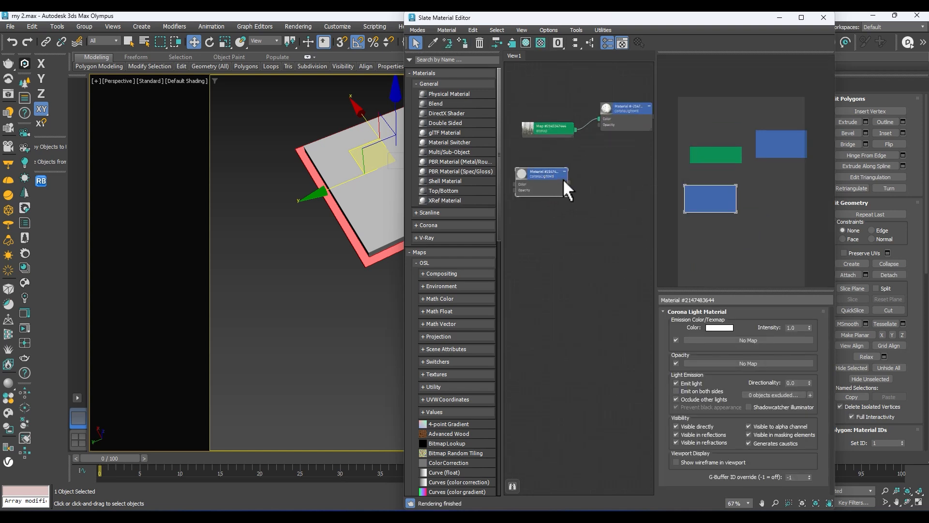
- Assign the new Corona light material to the selected rim polygon and place its node clear of the existing ones
left_click(462, 43)
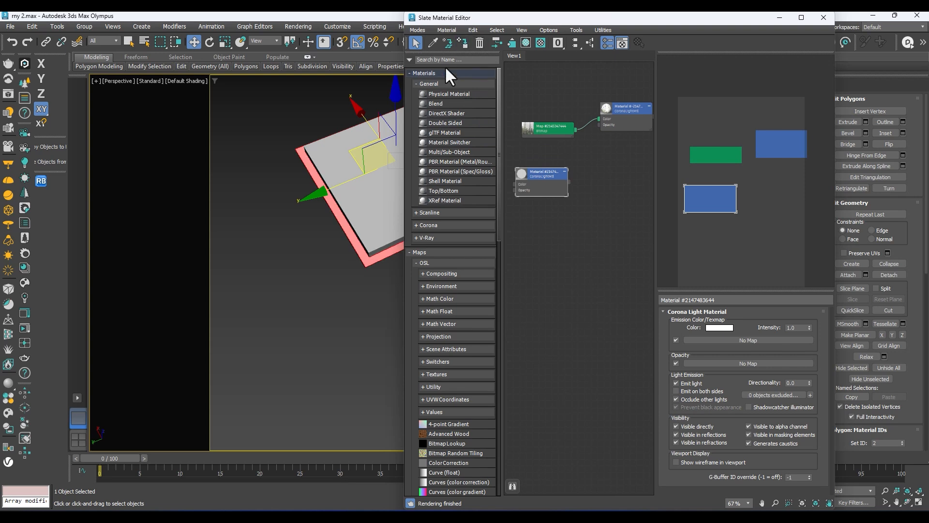
scroll(330, 180, "up", 2)
scroll(318, 183, "up", 2)
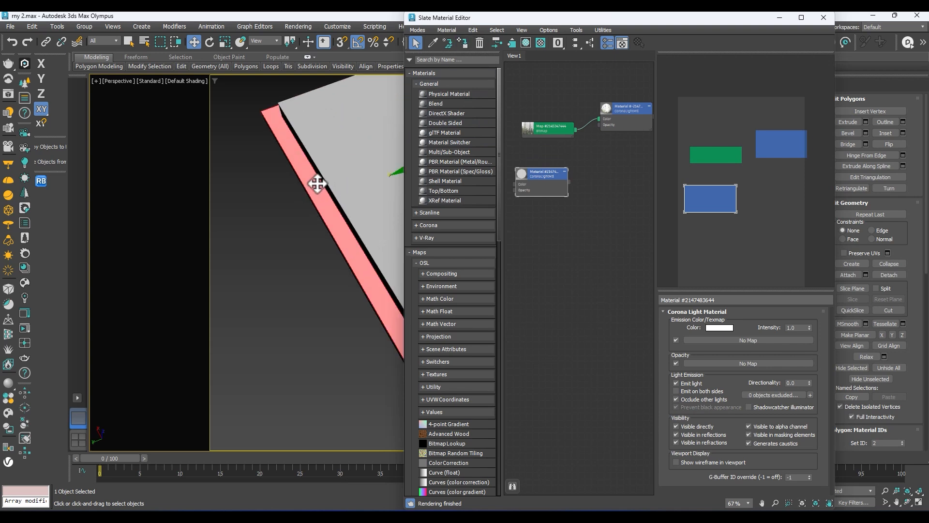
scroll(318, 183, "down", 1)
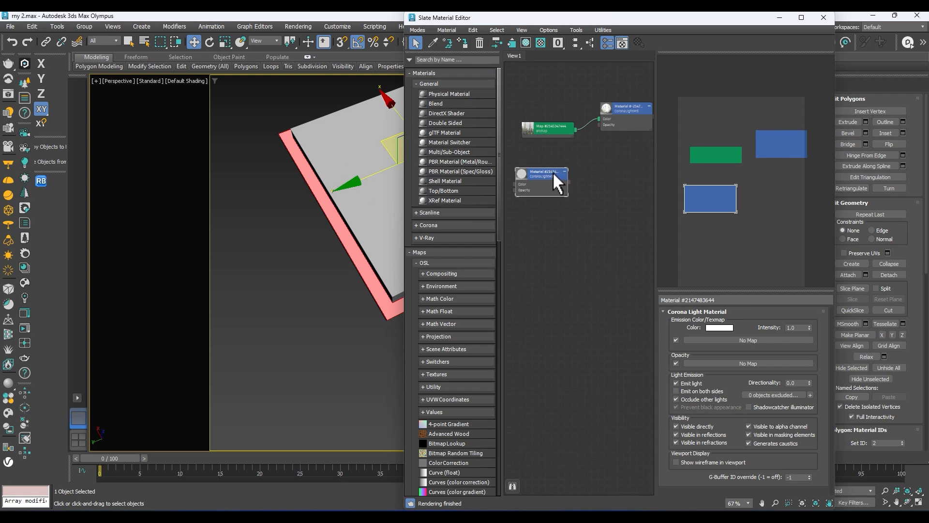
left_click_drag(553, 172, 356, 255)
scroll(609, 237, "up", 1)
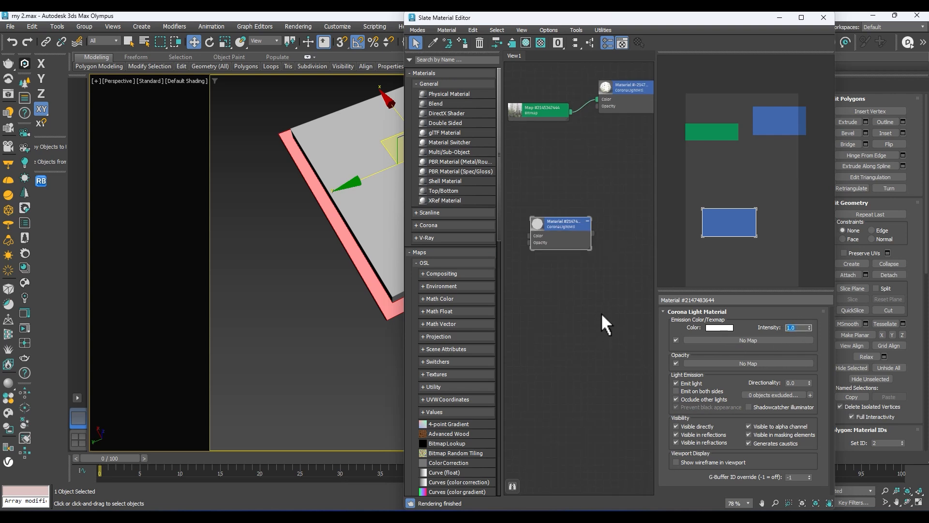
- Set the new light material's intensity to 7.0 and its emission color to a warm light orange
left_click(715, 327)
left_click(510, 236)
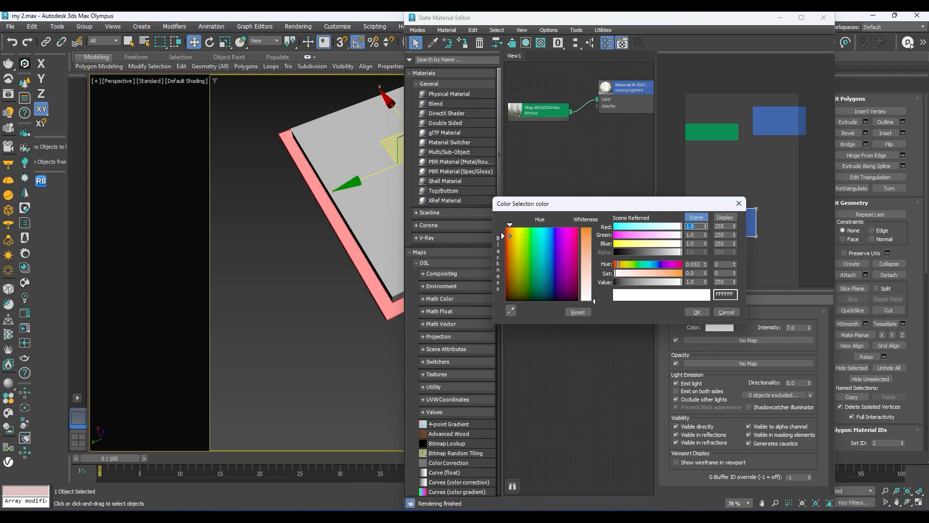
left_click(590, 257)
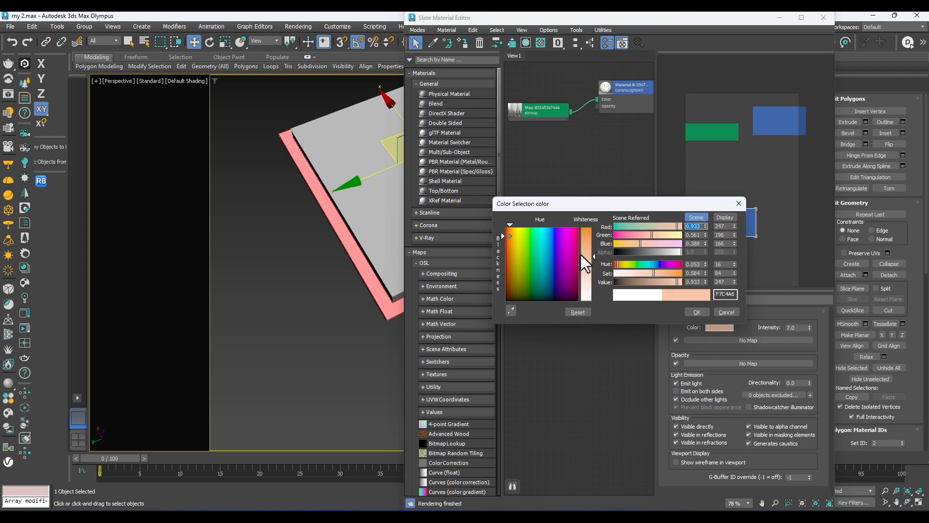
left_click(509, 233)
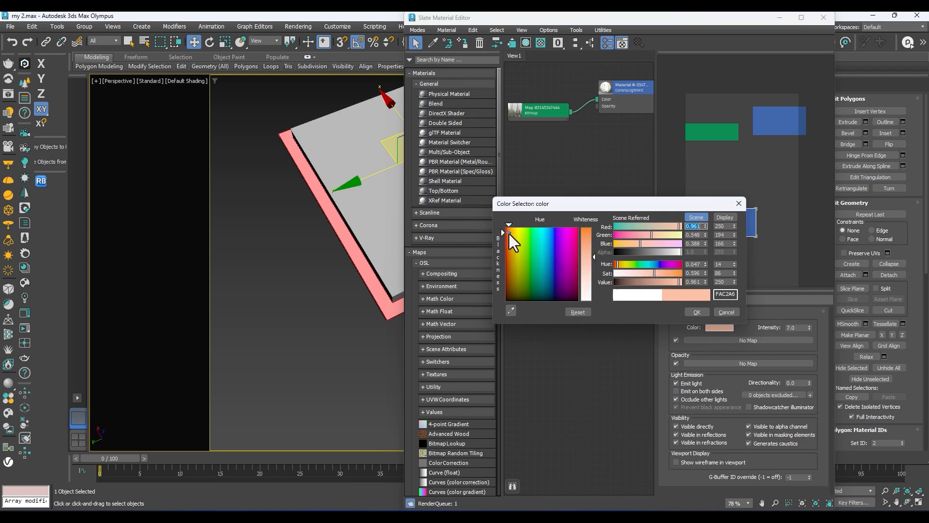
left_click(589, 250)
left_click(695, 312)
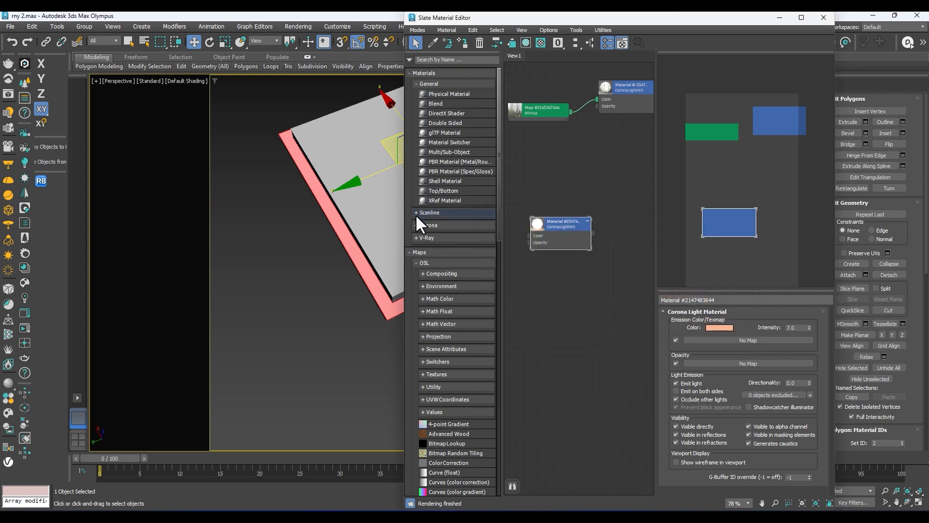
- Close the material editor, leave polygon editing and end the ceiling's isolation, returning to the Corona Camera001 view
scroll(295, 206, "down", 5)
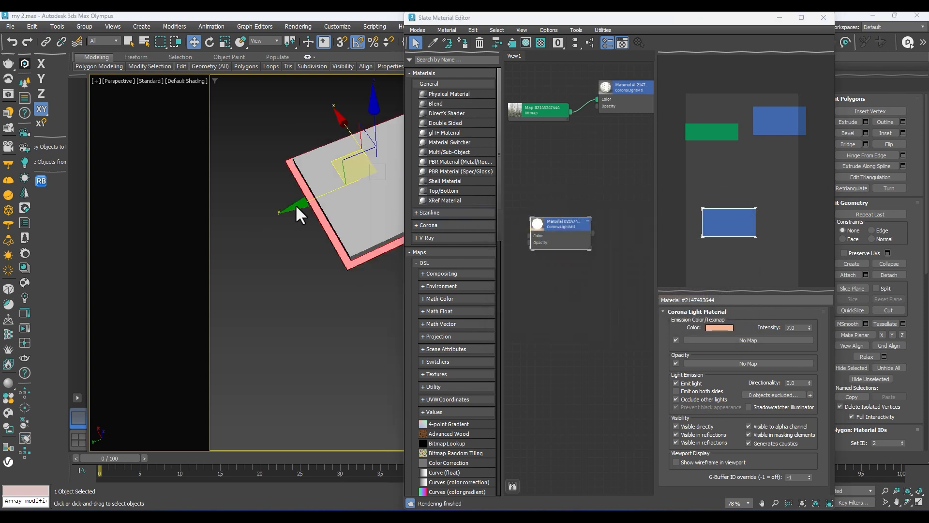
left_click(823, 18)
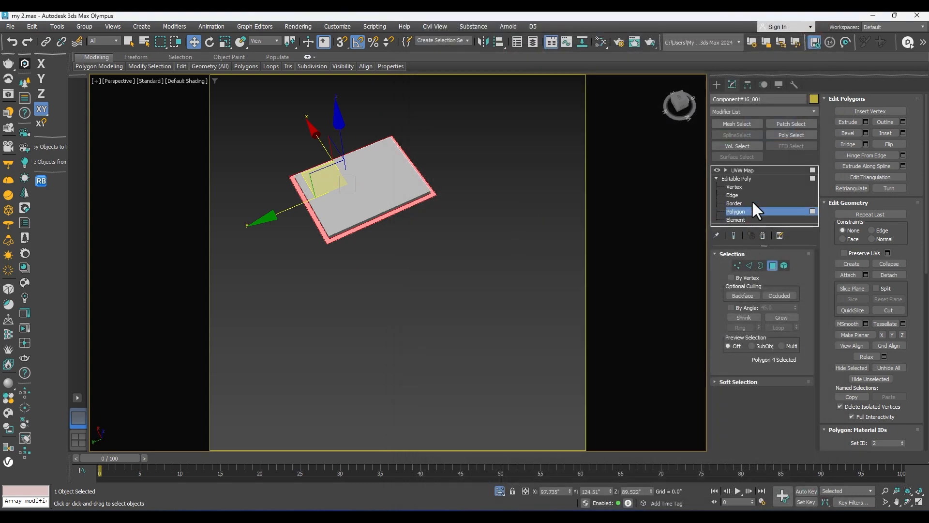
left_click(747, 177)
left_click(750, 170)
scroll(300, 194, "up", 5)
right_click(456, 197)
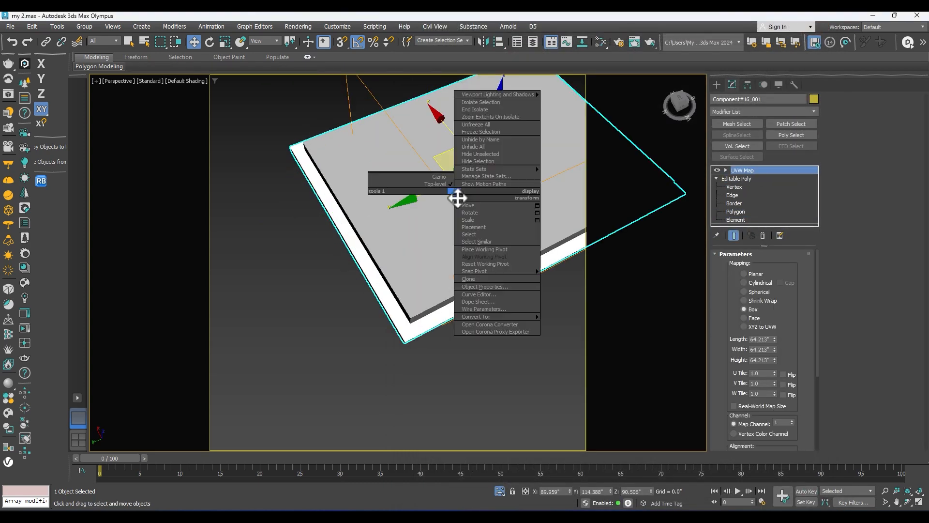
left_click(481, 140)
key("c")
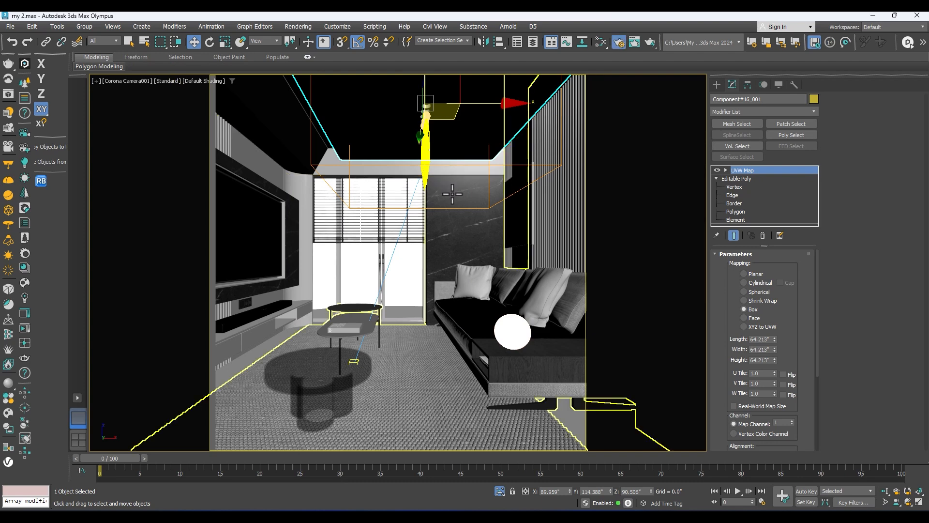
- Add the selected ceiling to the objects excluded from the material override in the Corona scene render settings
key("F10")
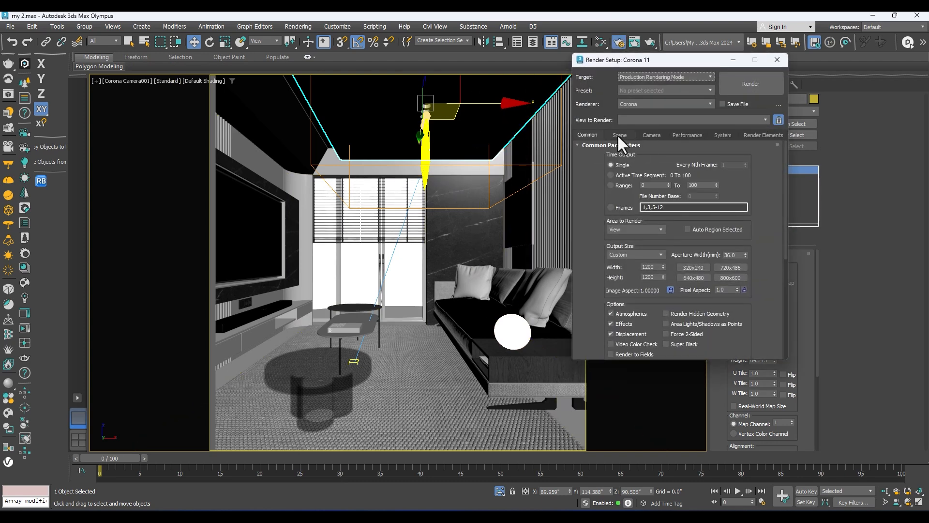
left_click(619, 136)
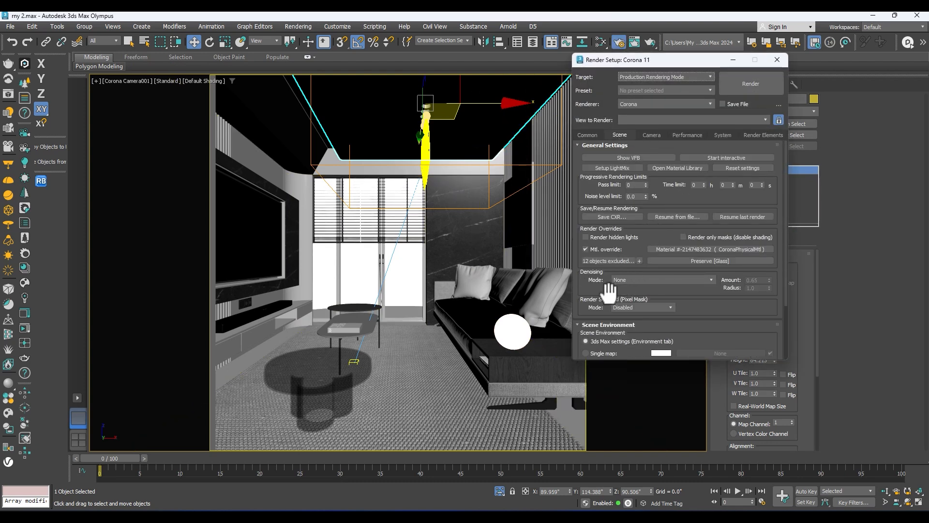
left_click(639, 260)
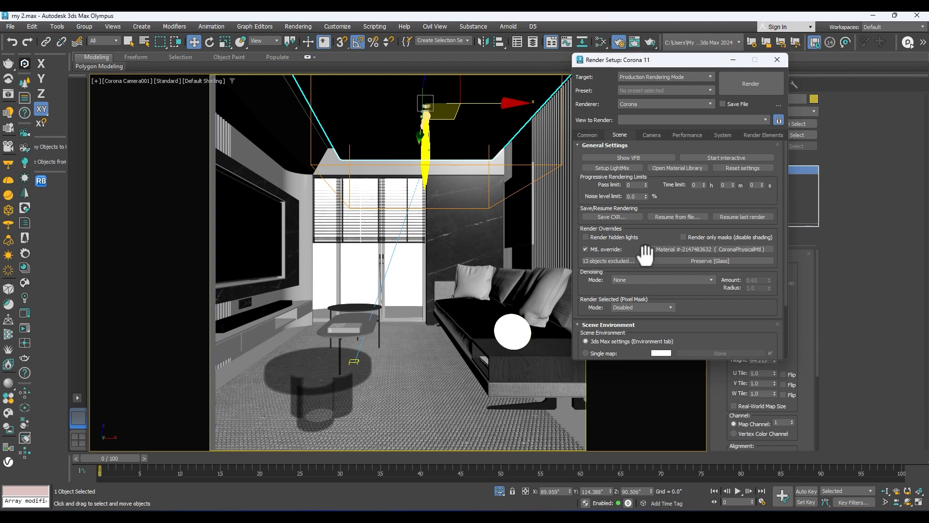
left_click(741, 87)
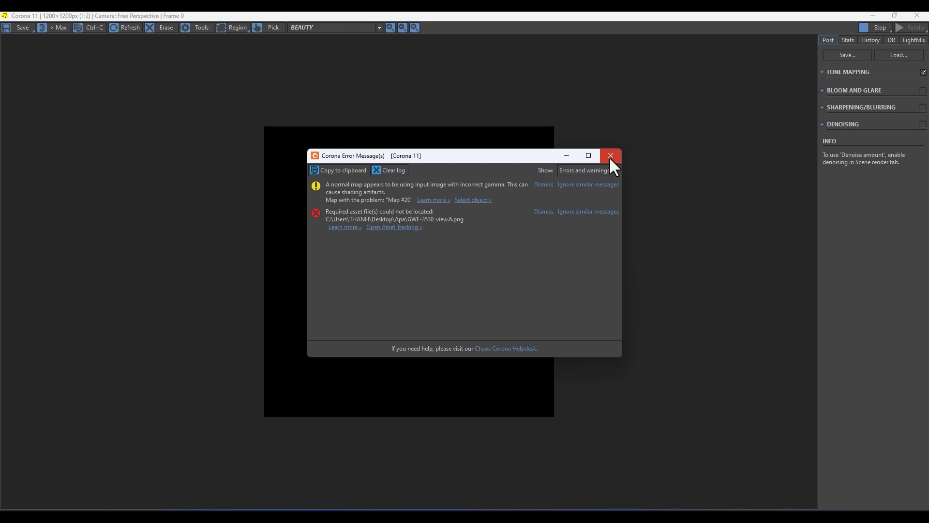
left_click(610, 156)
left_click(880, 27)
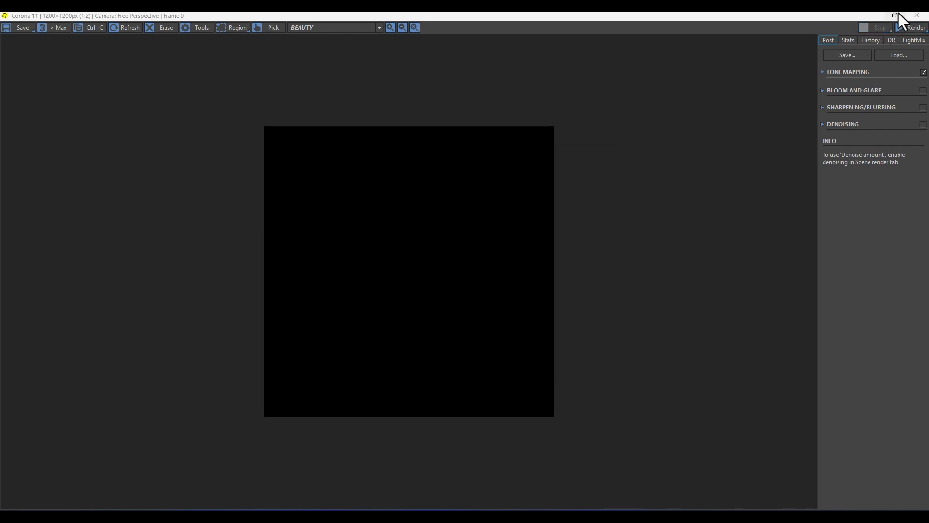
- Start an interactive render of the Corona Camera001 view, dismissing the error messages, and reposition the render window over the viewports
left_click(910, 28)
left_click(902, 38)
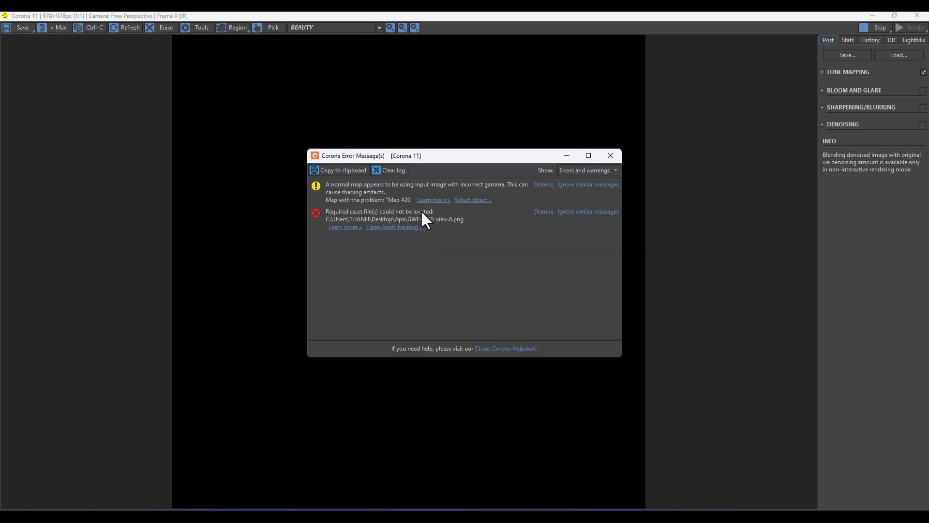
left_click(565, 155)
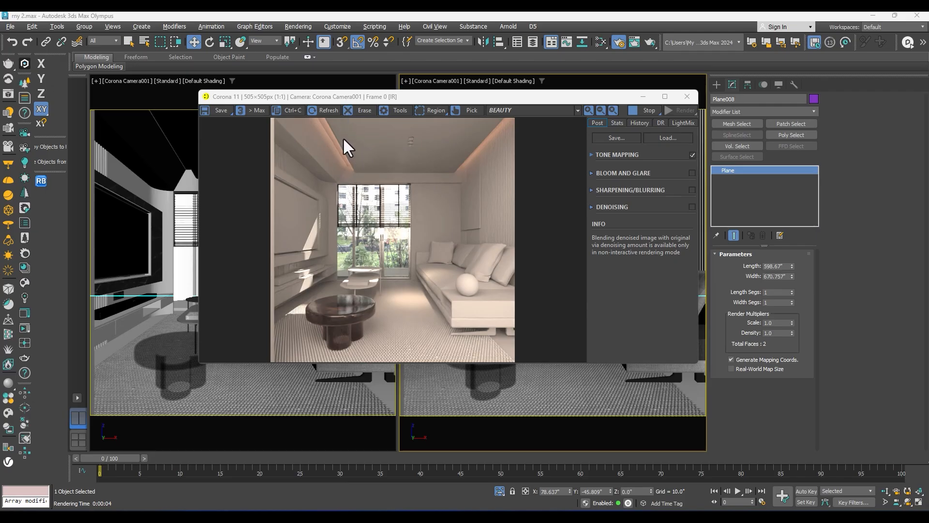
left_click_drag(476, 101, 456, 98)
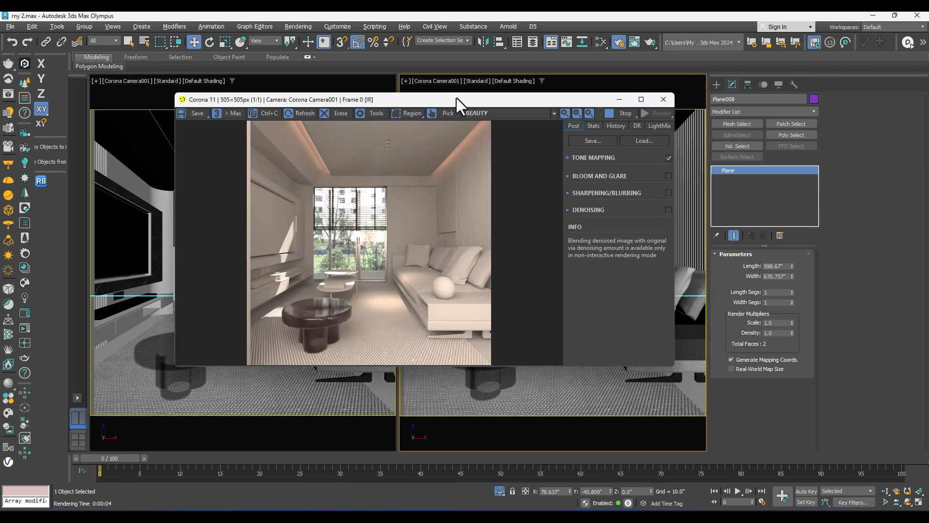
- Set the ceiling light material's intensity to 11.0
key("m")
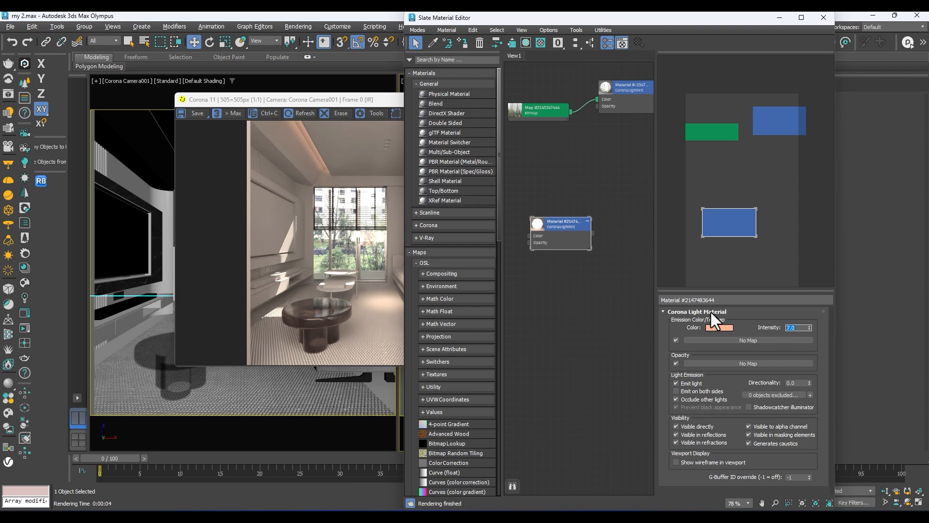
type("11")
key("Return")
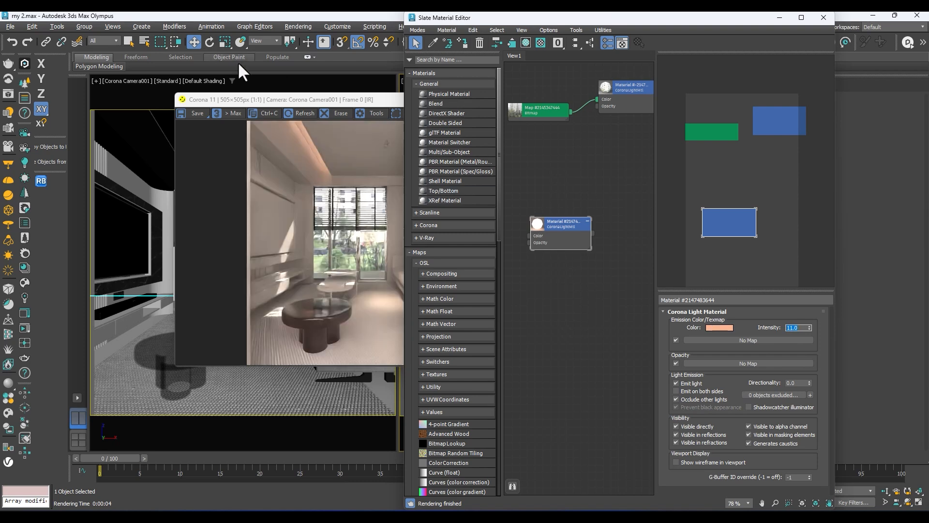
- Reposition the interactive render window over the Camera001 viewport and close the Slate Material Editor
left_click(310, 103)
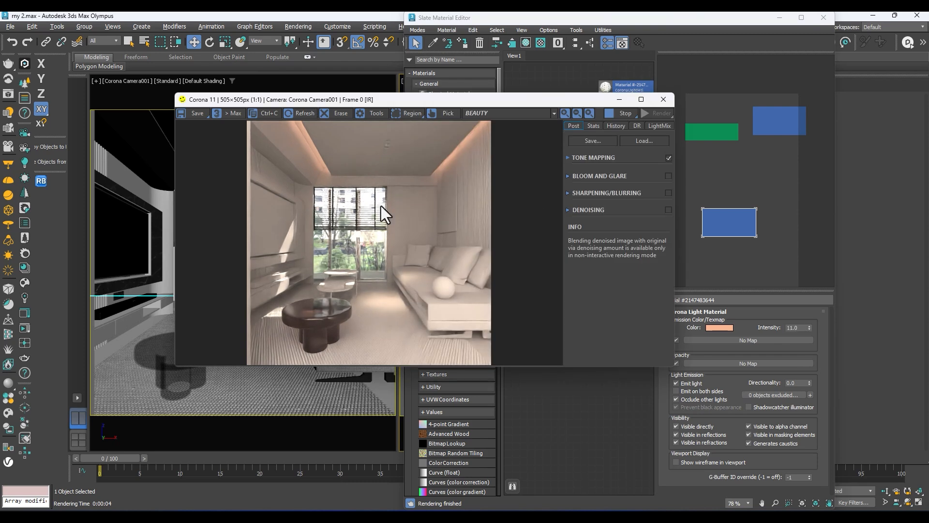
left_click_drag(479, 99, 435, 101)
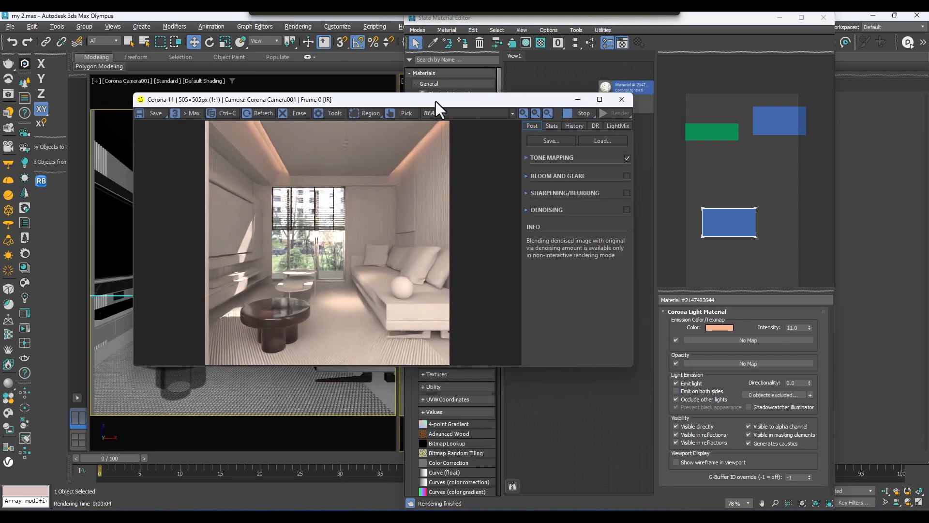
left_click_drag(531, 103, 430, 144)
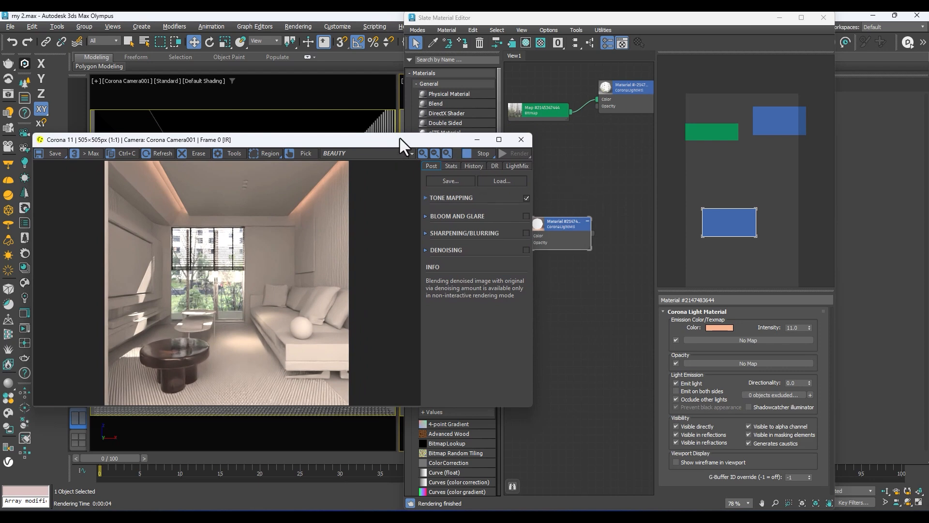
left_click(823, 18)
- Turn off the material override in the Corona scene render settings
left_click(570, 142)
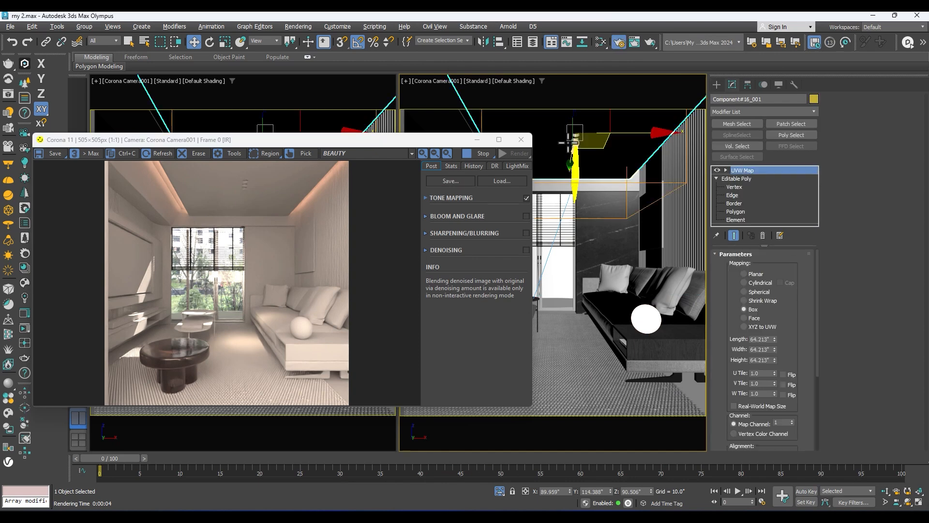
key("F10")
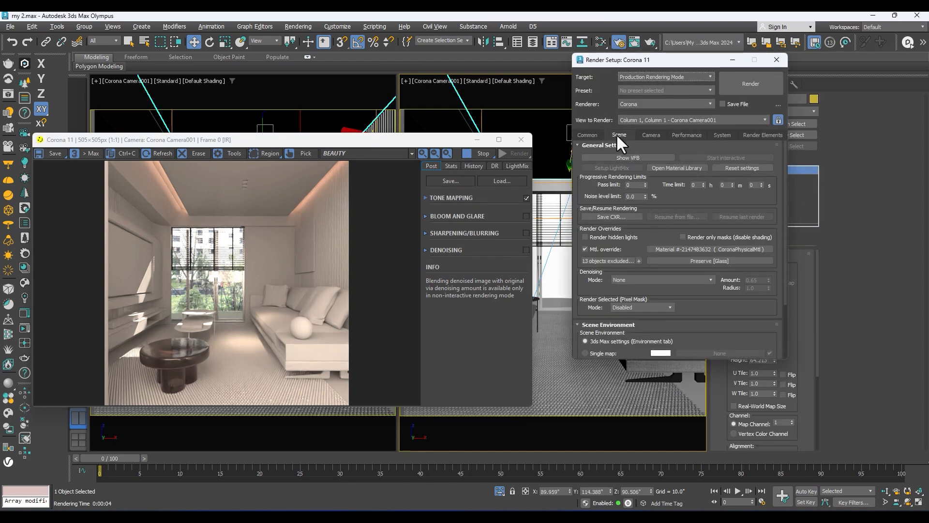
left_click(585, 249)
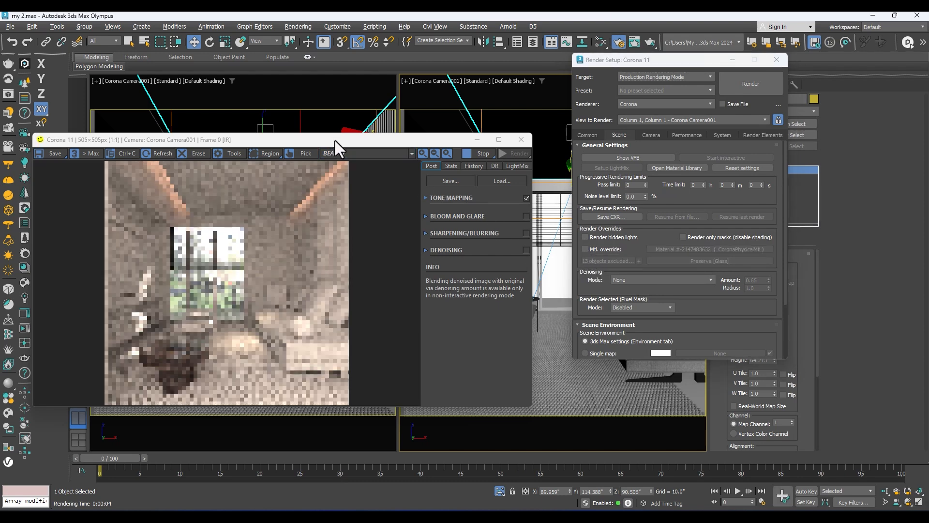
- Maximize the render window to inspect the room's materials up close, and restore it clear of the first camera viewport
left_click_drag(335, 140, 436, 112)
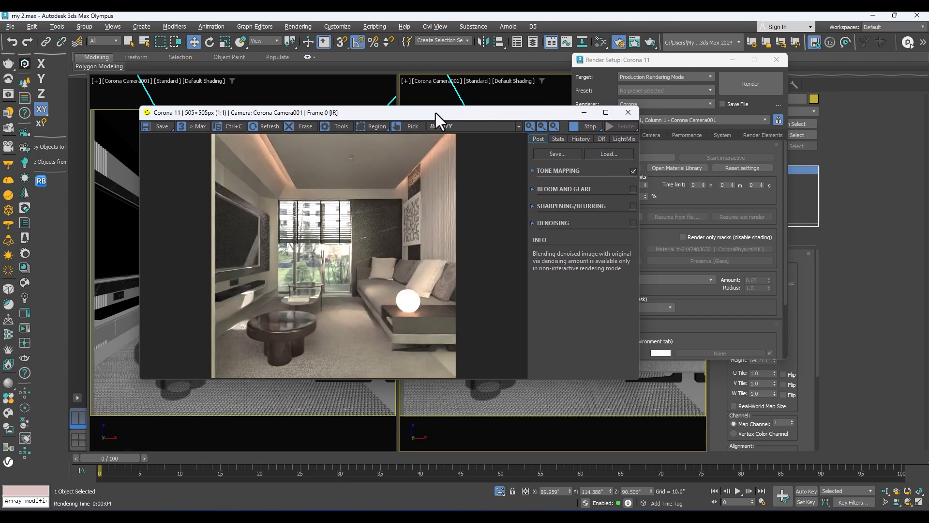
left_click(605, 112)
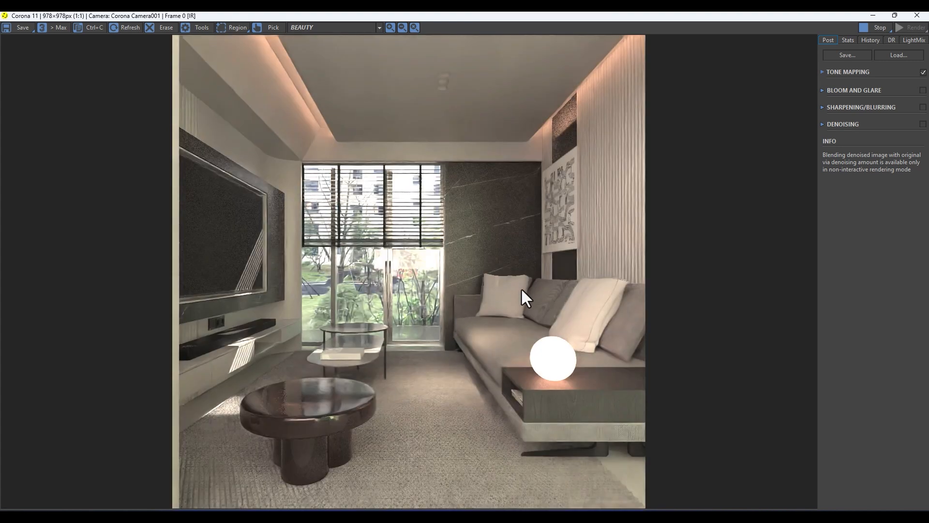
scroll(211, 401, "up", 1)
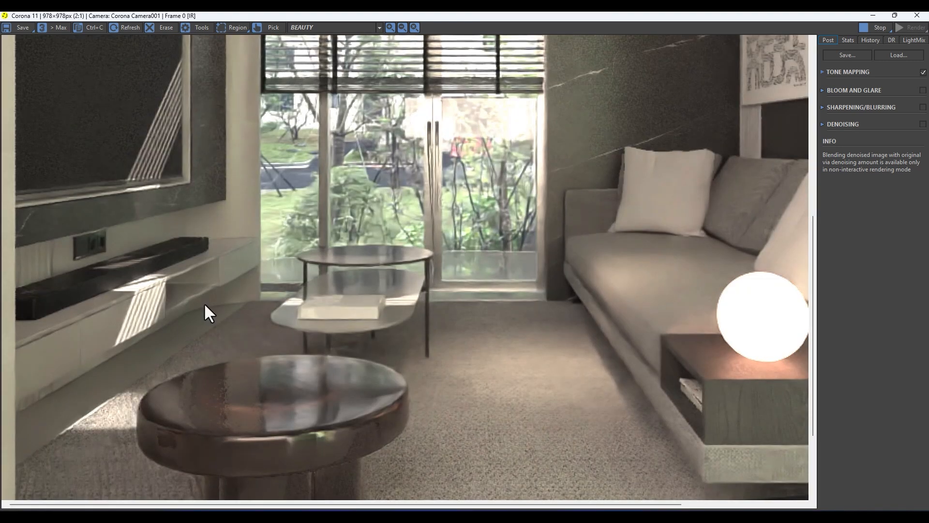
scroll(208, 318, "down", 1)
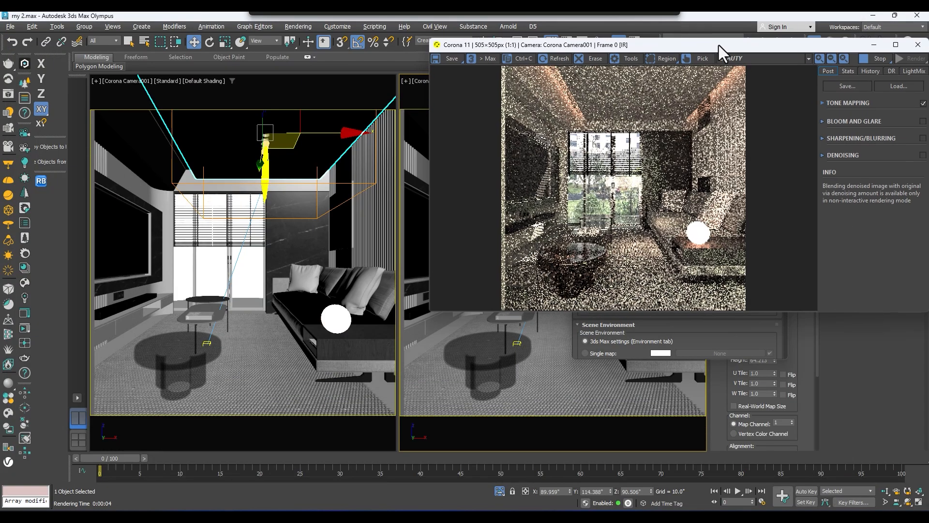
mouse_move(719, 45)
left_mouse_down()
mouse_move(666, 59)
mouse_move(698, 53)
mouse_move(719, 62)
left_mouse_up()
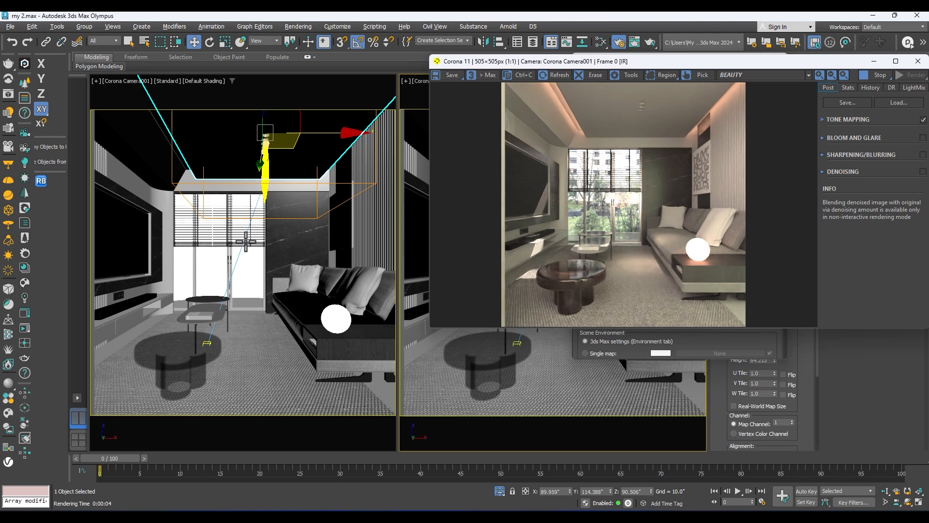
- Open and look over the Corona Material Library, minimize it, and centre the render window to inspect the room
left_click(24, 268)
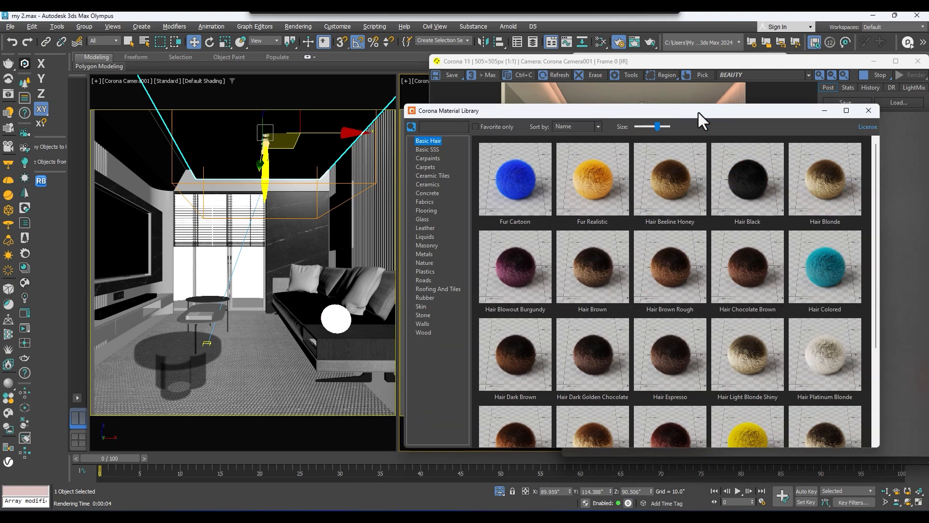
left_click_drag(689, 114, 335, 91)
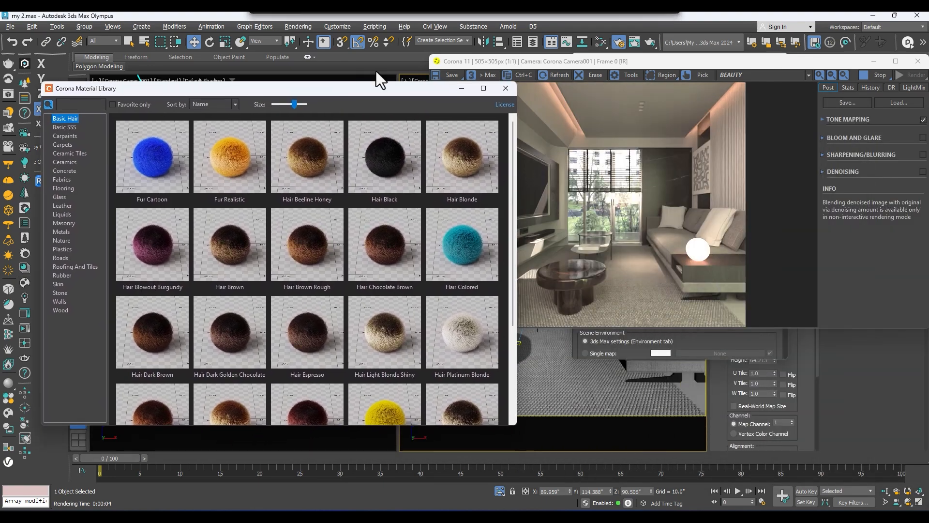
scroll(312, 236, "down", 1)
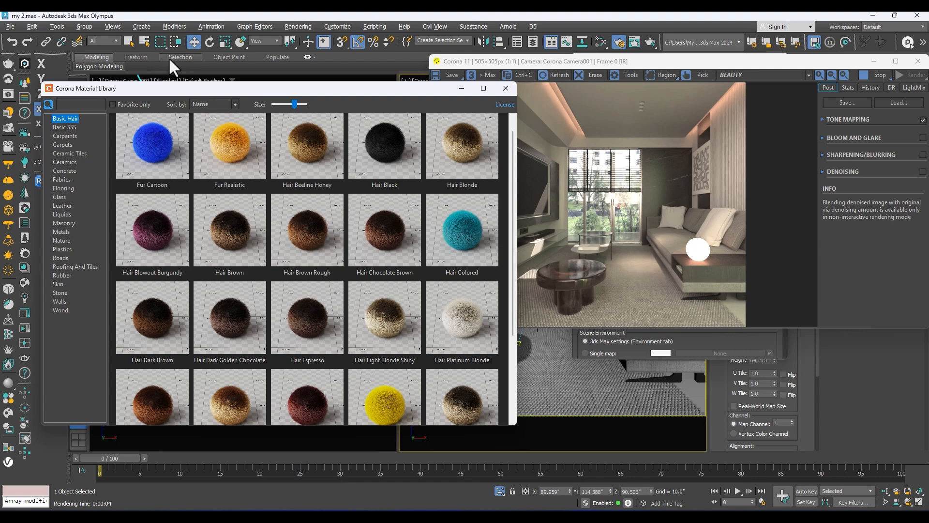
left_click_drag(309, 88, 278, 90)
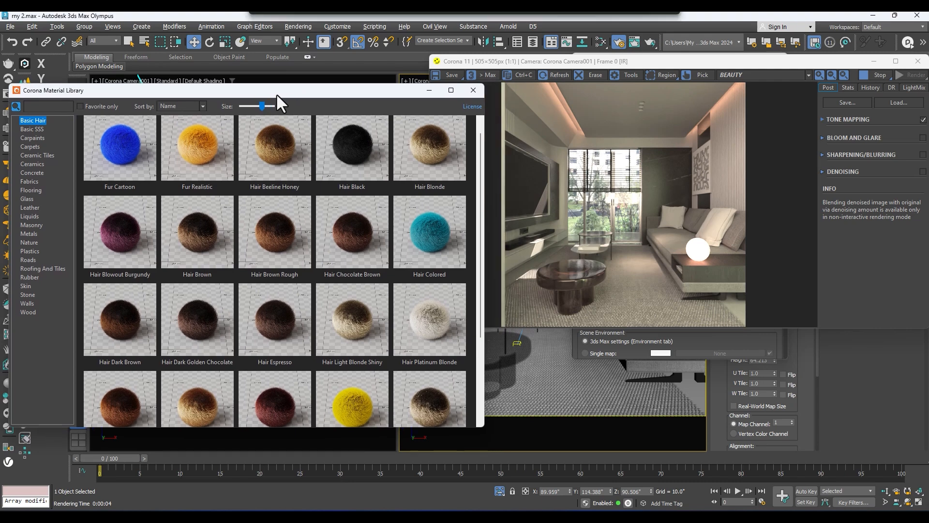
left_click(429, 90)
left_click_drag(612, 65, 431, 81)
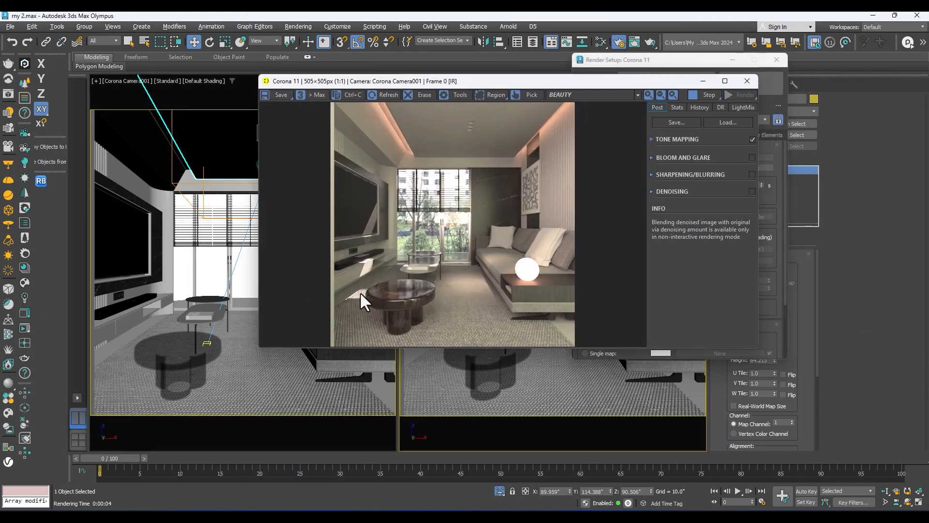
left_click(19, 268)
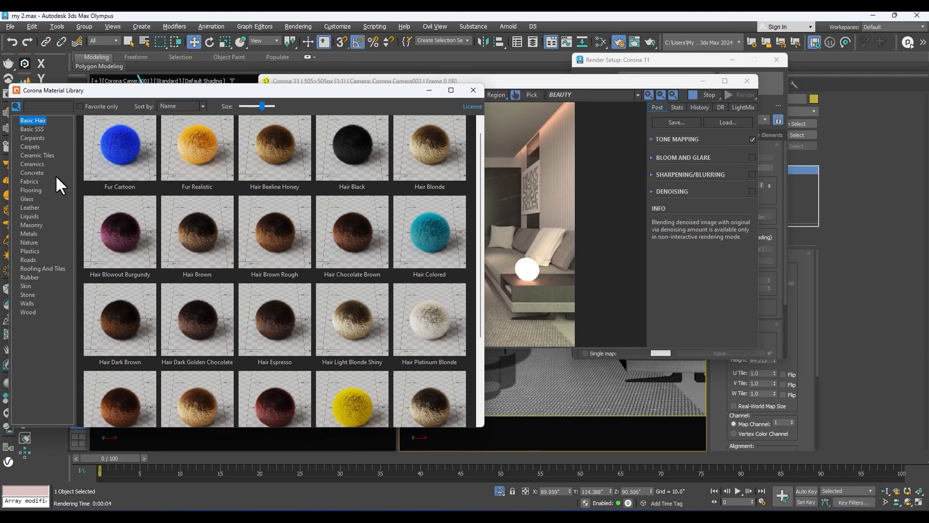
left_click(426, 90)
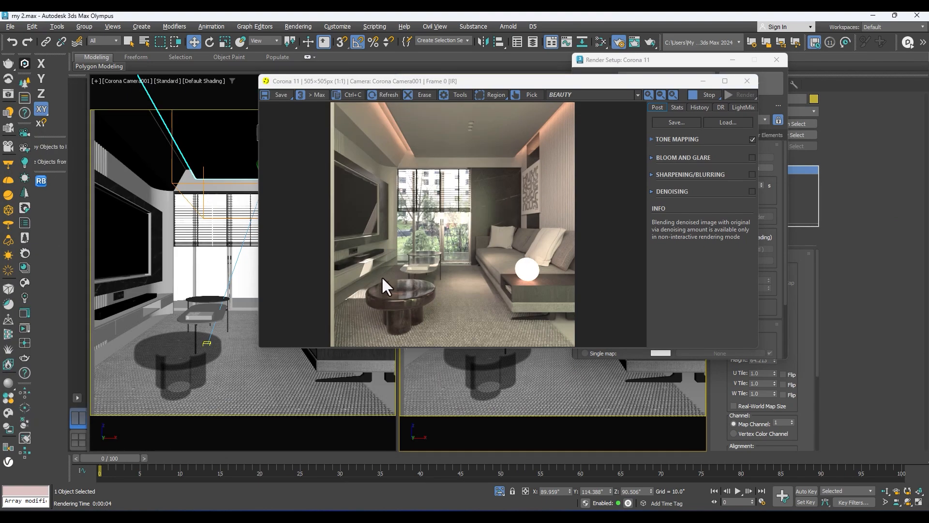
scroll(375, 284, "up", 1)
scroll(384, 265, "down", 1)
- Reopen the Corona Material Library, browse its Wood category, and stop the interactive render
left_click(25, 268)
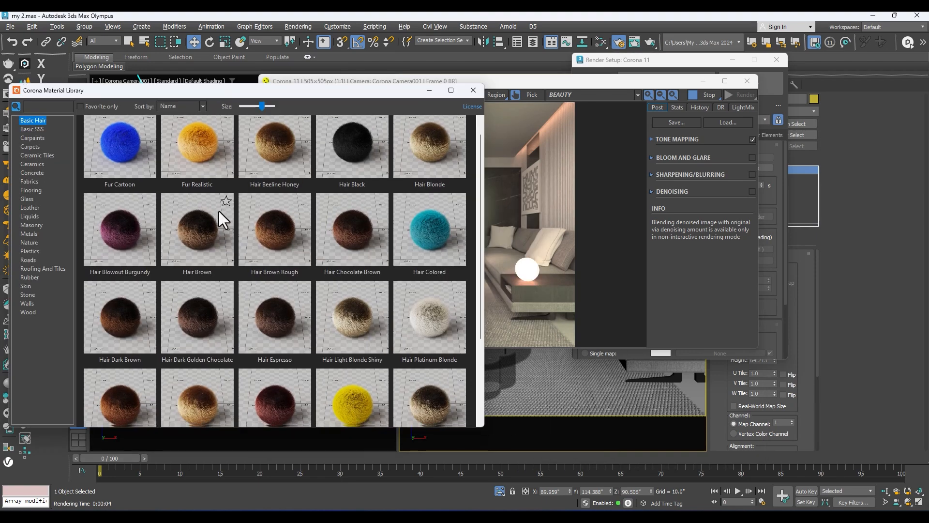
scroll(218, 211, "down", 1)
left_click(27, 313)
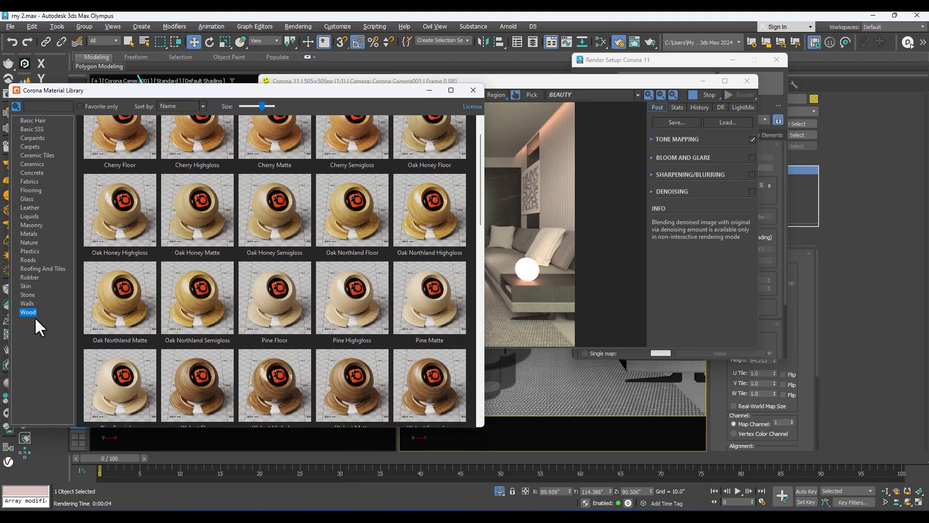
scroll(267, 318, "down", 1)
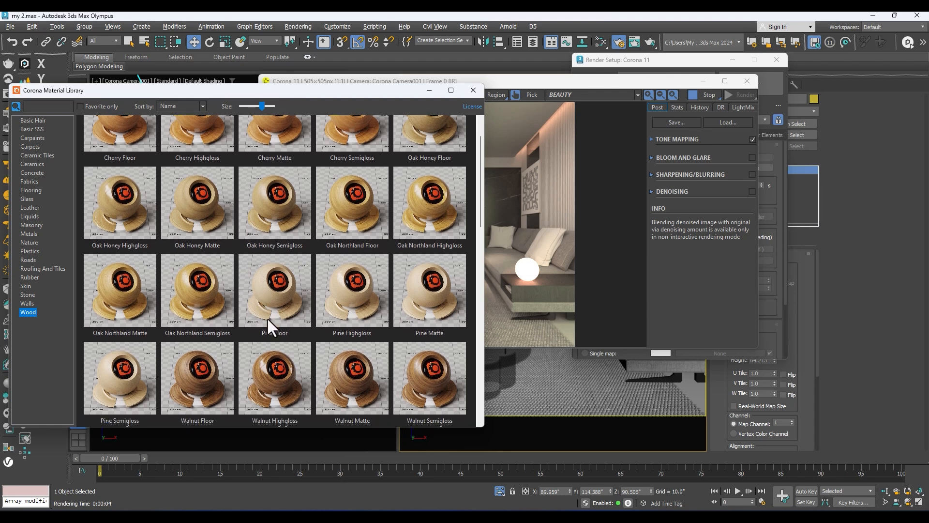
scroll(325, 372, "down", 3)
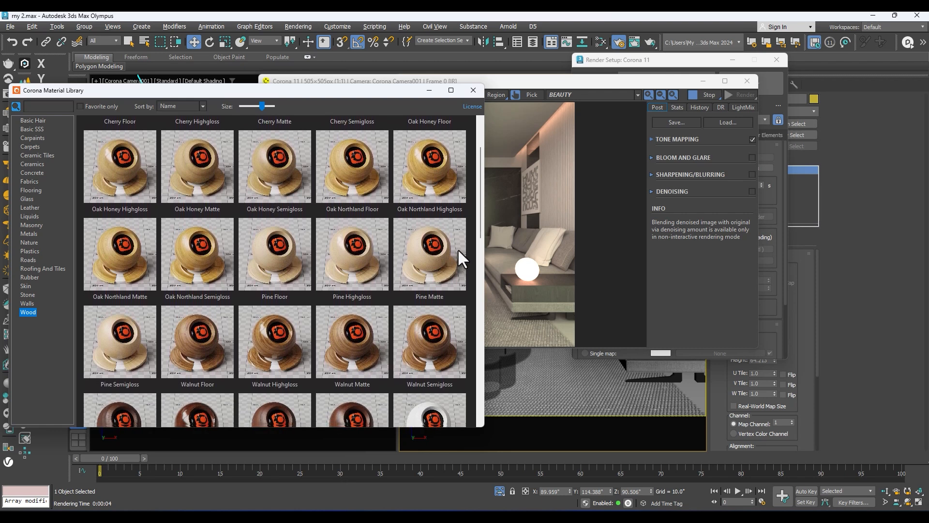
scroll(478, 227, "down", 3)
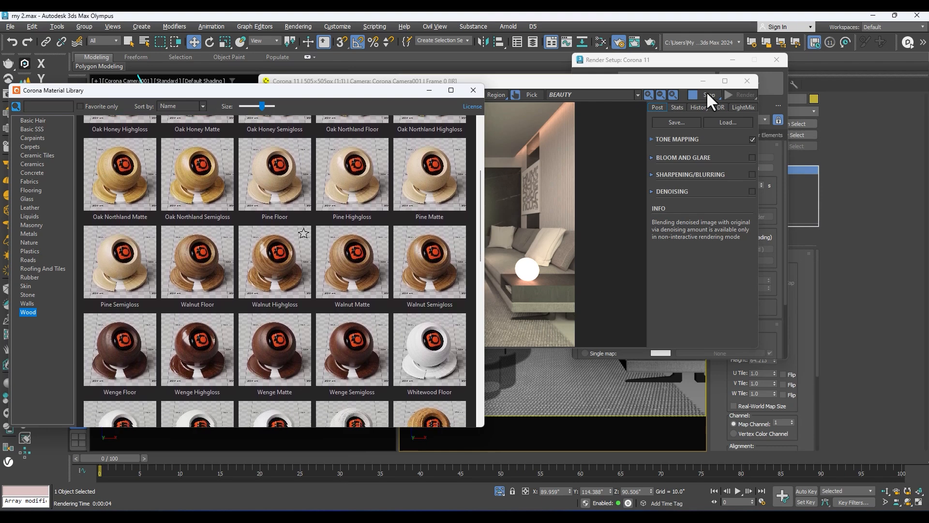
left_click(585, 126)
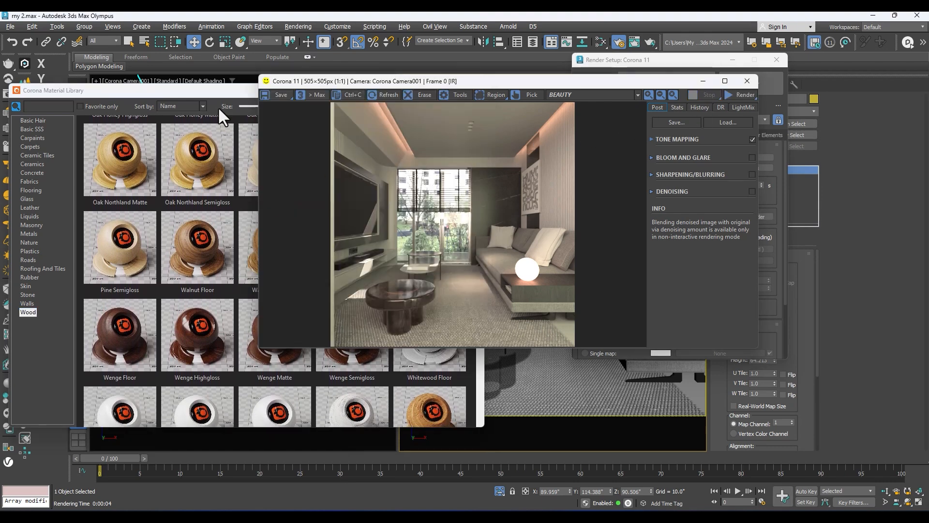
left_click(219, 90)
scroll(217, 231, "down", 3)
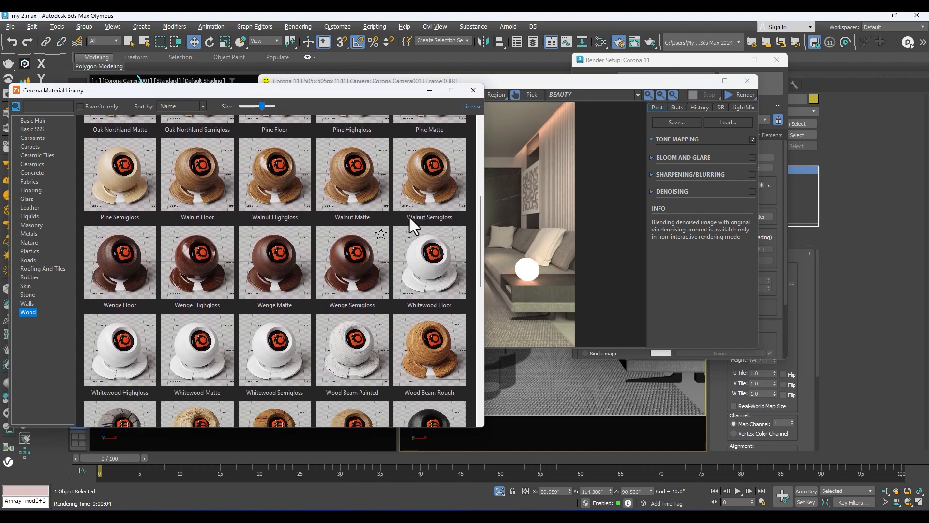
left_click_drag(480, 225, 481, 118)
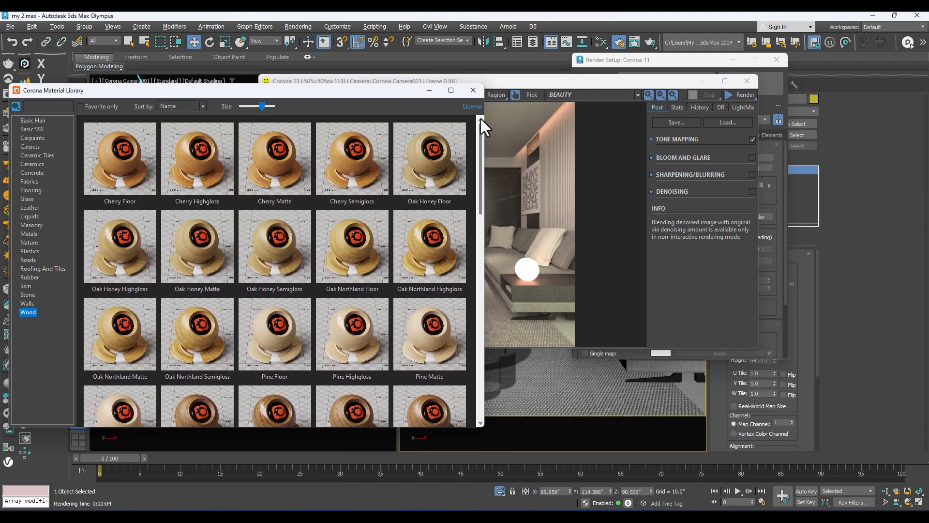
left_click_drag(412, 90, 537, 101)
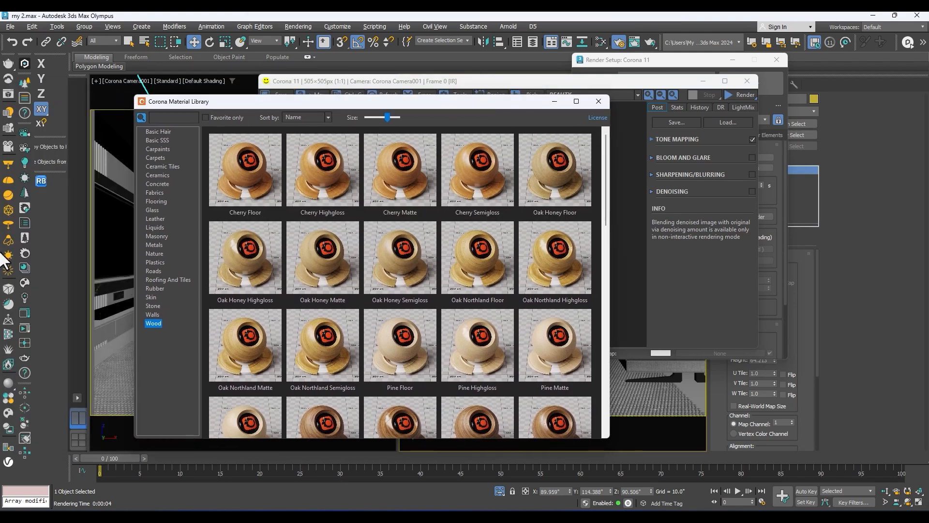
- Open the Chaos Cosmos browser and list the downloaded Wood materials
left_click(26, 283)
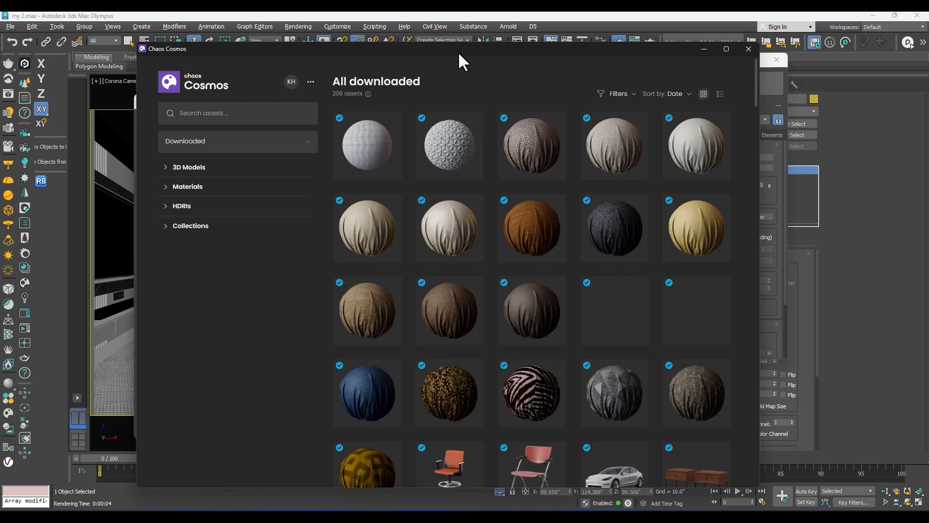
left_click_drag(458, 52, 399, 41)
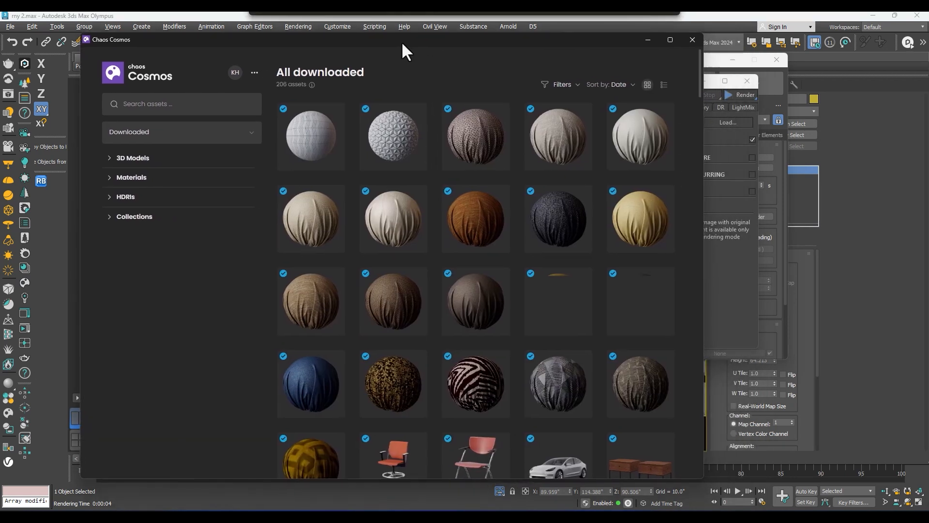
left_click(124, 177)
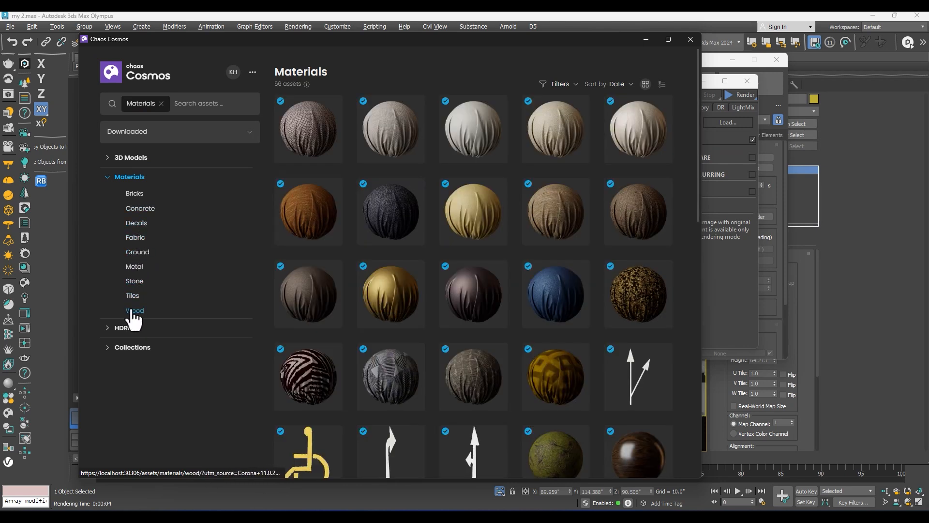
left_click(134, 311)
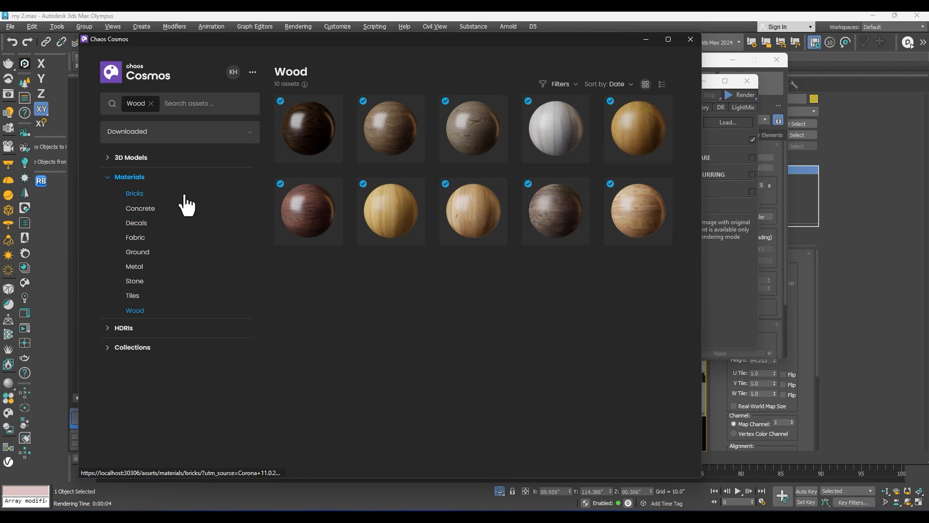
- Show all Cosmos assets, browse the Wood flooring materials, and download the beveled oak floor material (34-83, 350cm)
left_click(140, 252)
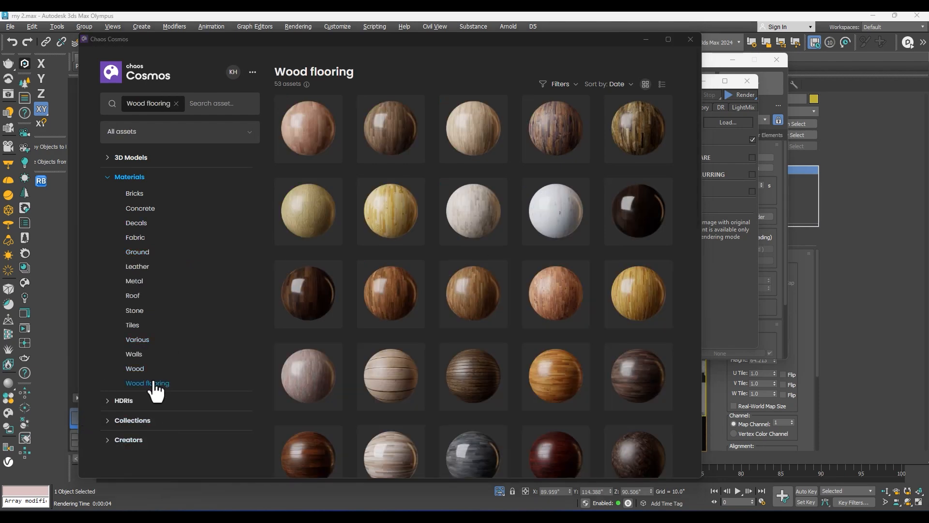
scroll(453, 150, "down", 5)
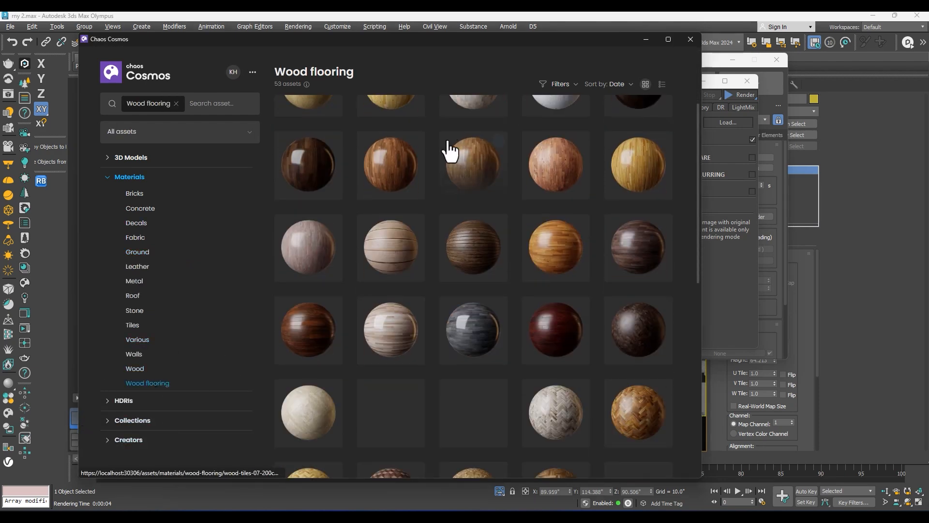
scroll(442, 208, "down", 4)
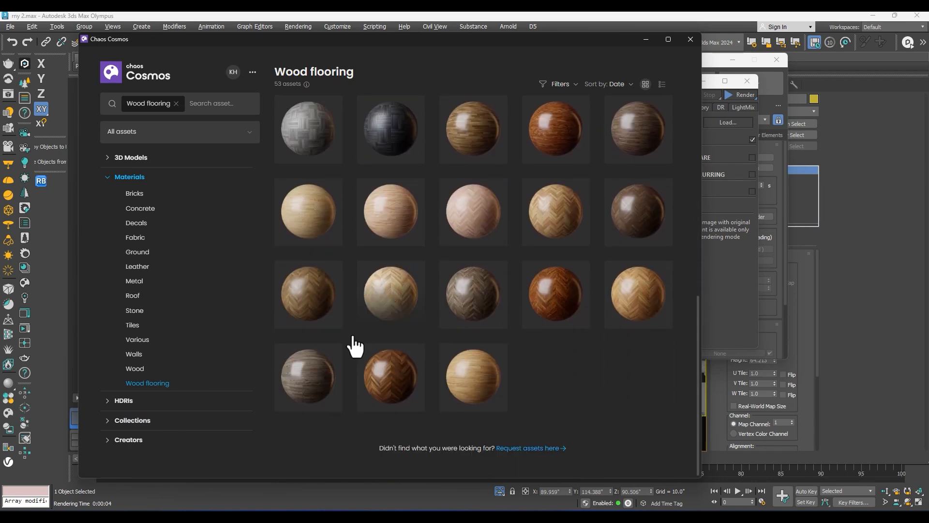
mouse_move(315, 390)
left_click(332, 353)
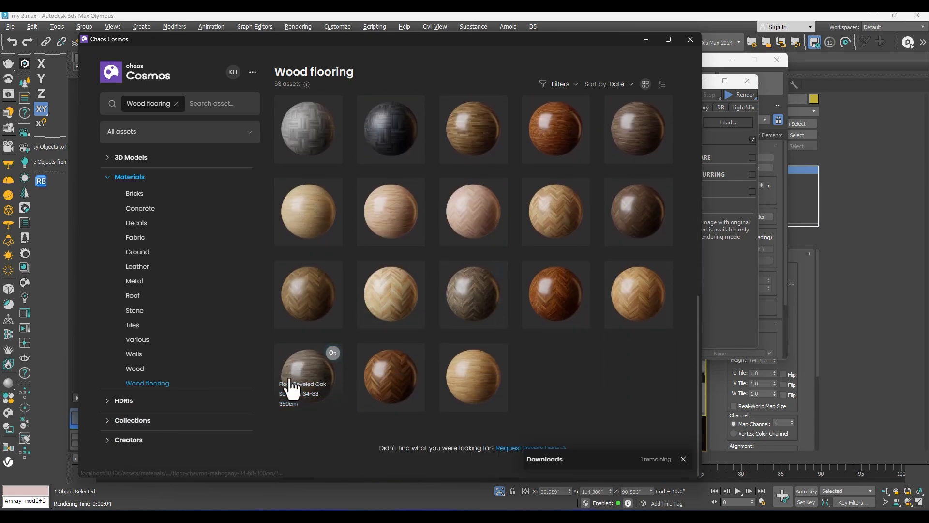
- Look through the Wood flooring materials in Cosmos while the beveled oak floor material downloads
scroll(431, 290, "up", 1)
scroll(431, 290, "up", 10)
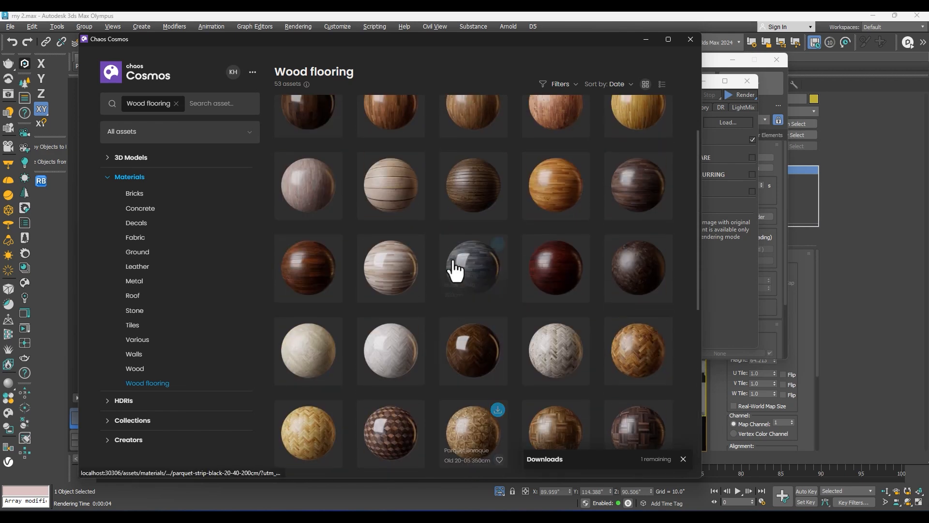
scroll(457, 266, "up", 2)
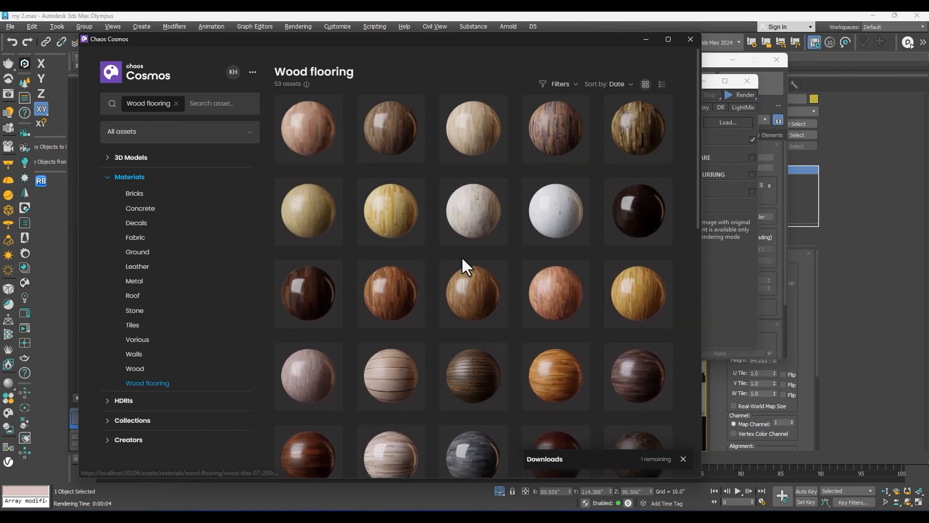
scroll(453, 186, "down", 1)
scroll(449, 176, "down", 1)
scroll(449, 176, "up", 2)
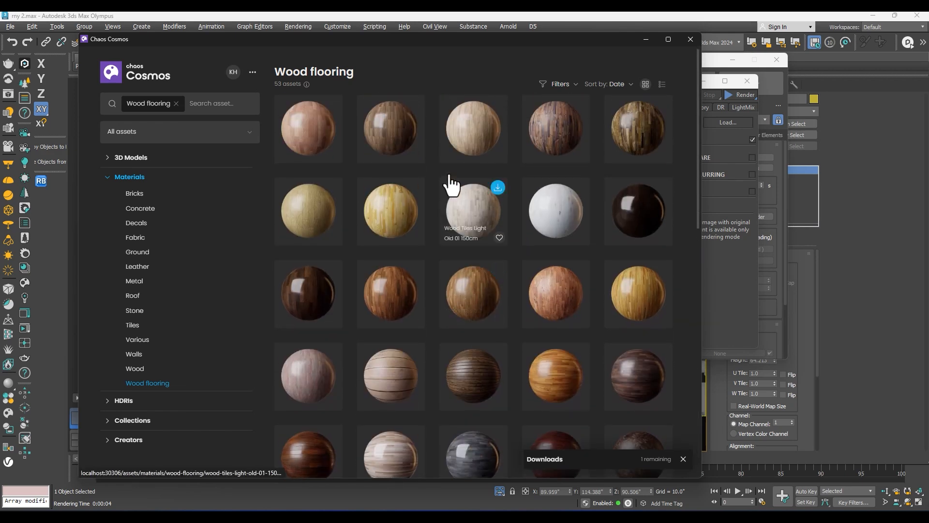
scroll(448, 164, "down", 1)
scroll(437, 220, "down", 8)
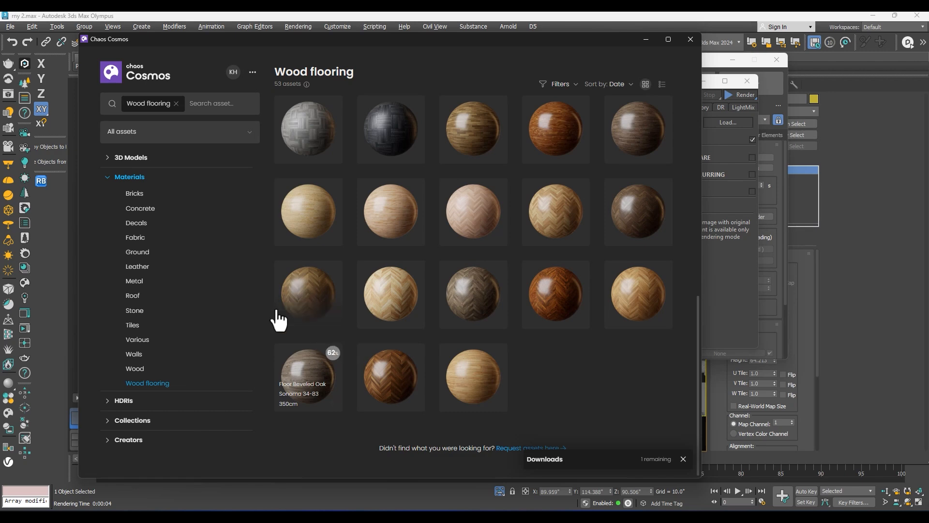
- Move the Cosmos browser aside, close the Corona Material Library, and clear the render window from the viewports
left_click_drag(373, 45, 105, 76)
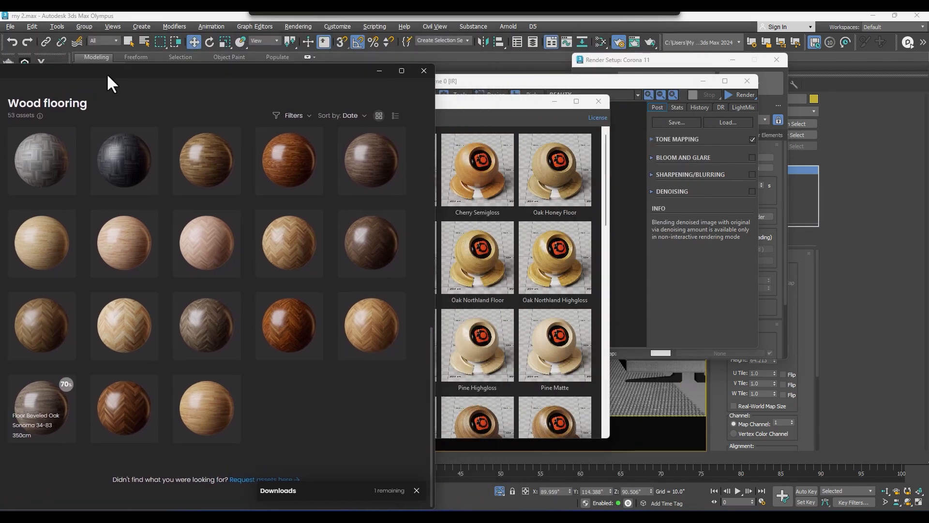
left_click(598, 101)
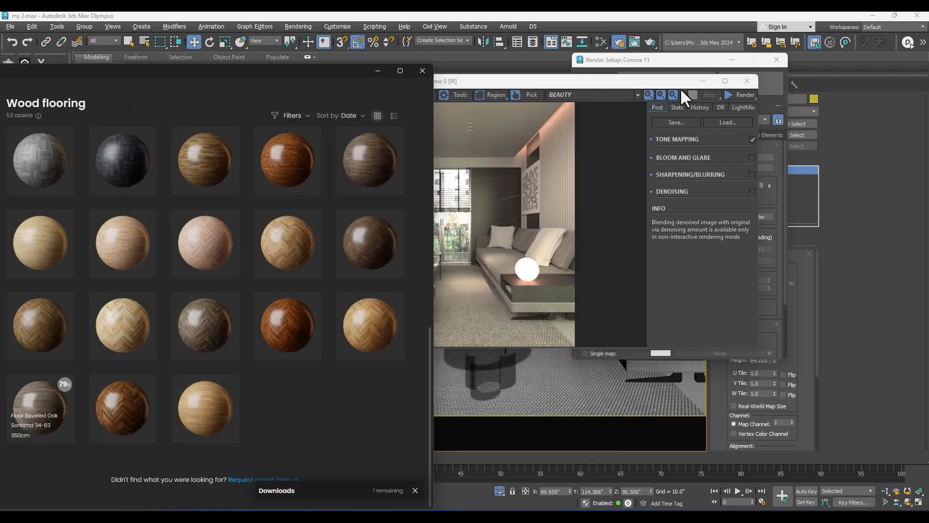
left_click(652, 83)
left_click_drag(652, 83, 798, 97)
left_click(893, 94)
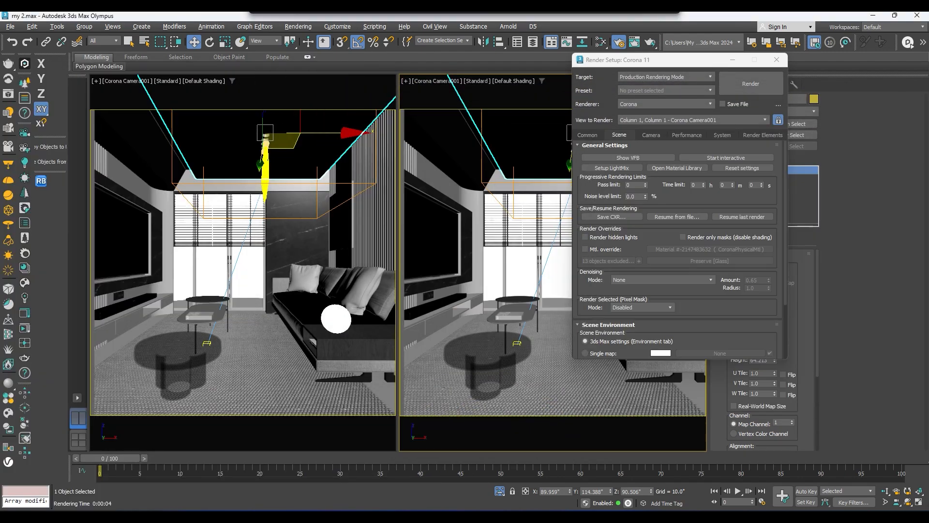
- Select the floor plane, import Floor Beveled Oak Sonoma 34-83 350cm from Cosmos onto it, and put the browser away
left_click(422, 344)
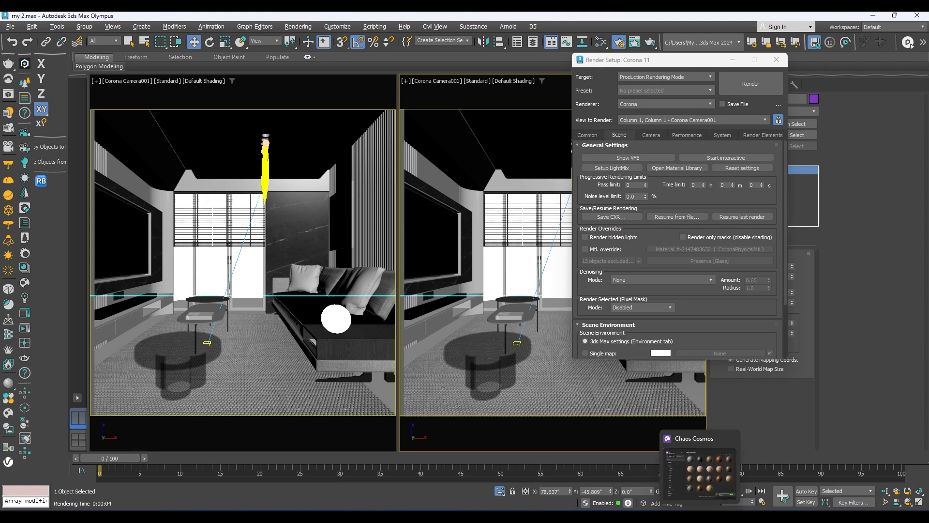
left_click(697, 515)
left_click(384, 462)
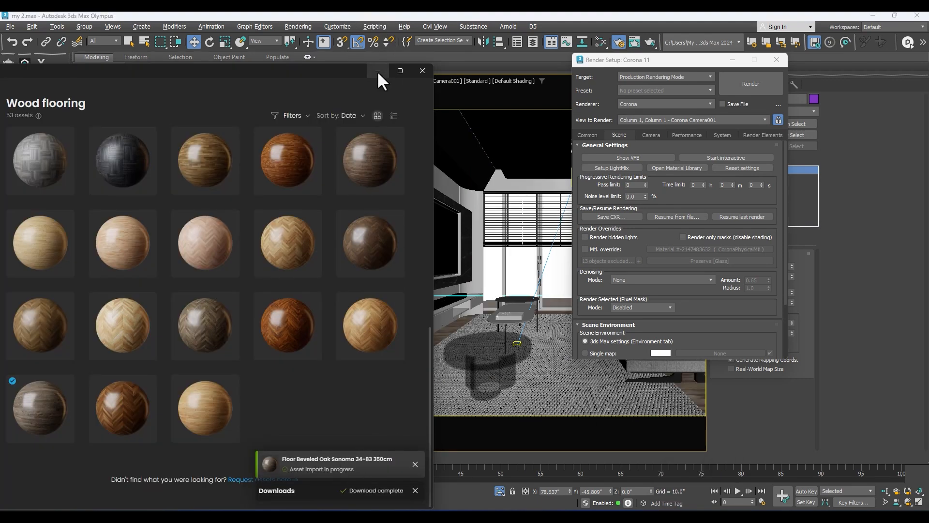
left_click_drag(376, 70, 390, 151)
left_click(417, 148)
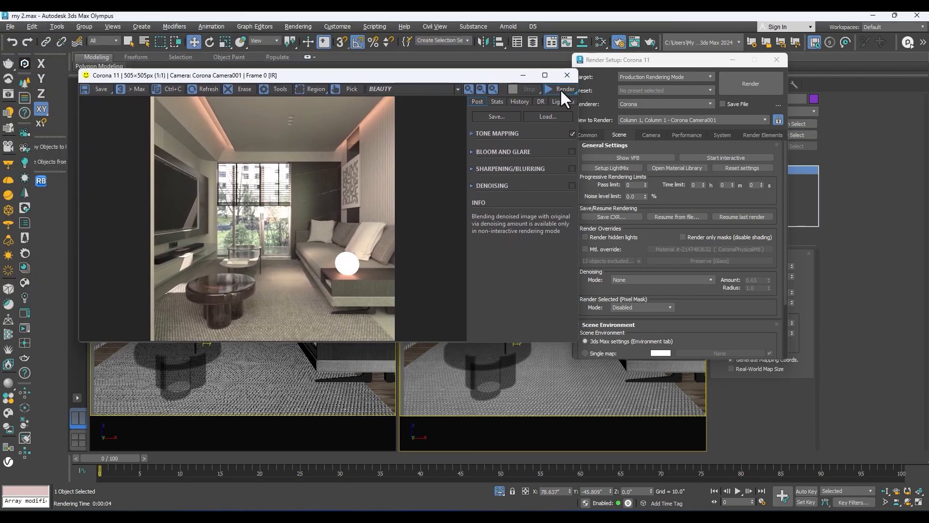
- Start the interactive render to check the wood floor, minimize Render Setup, and move the render window off the camera view
left_click(562, 90)
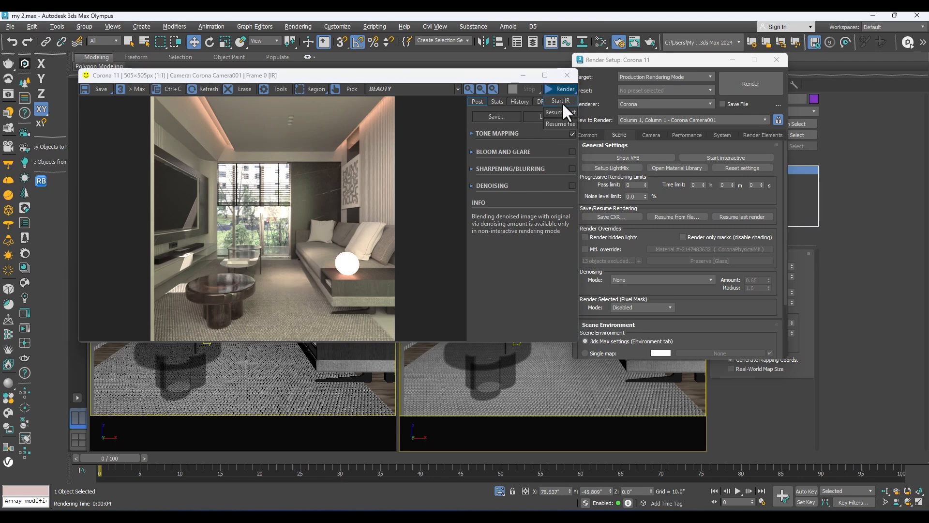
left_click(557, 100)
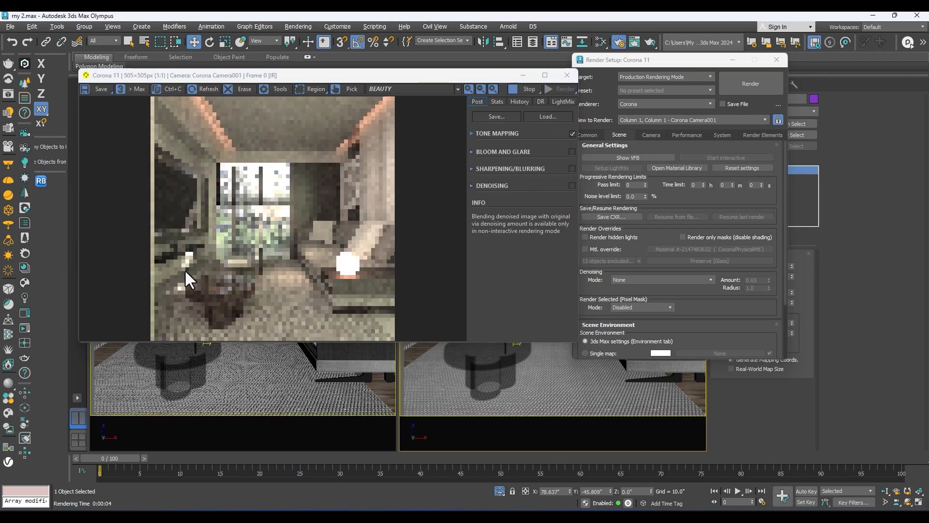
scroll(189, 266, "up", 2)
scroll(203, 254, "down", 2)
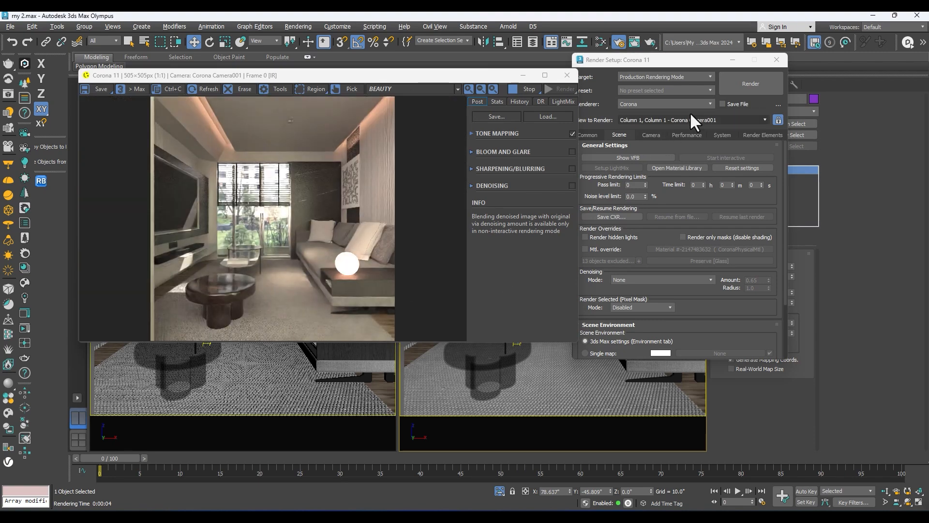
left_click(731, 60)
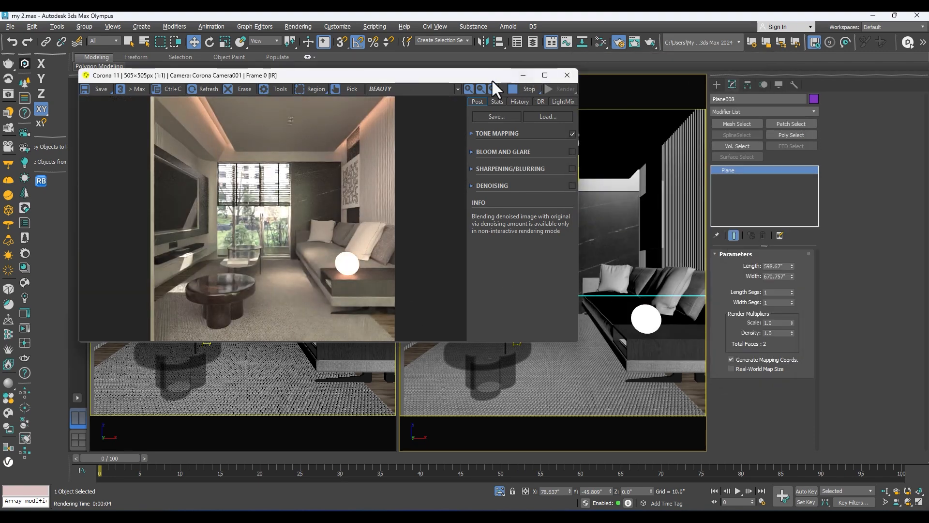
left_click_drag(492, 80, 791, 71)
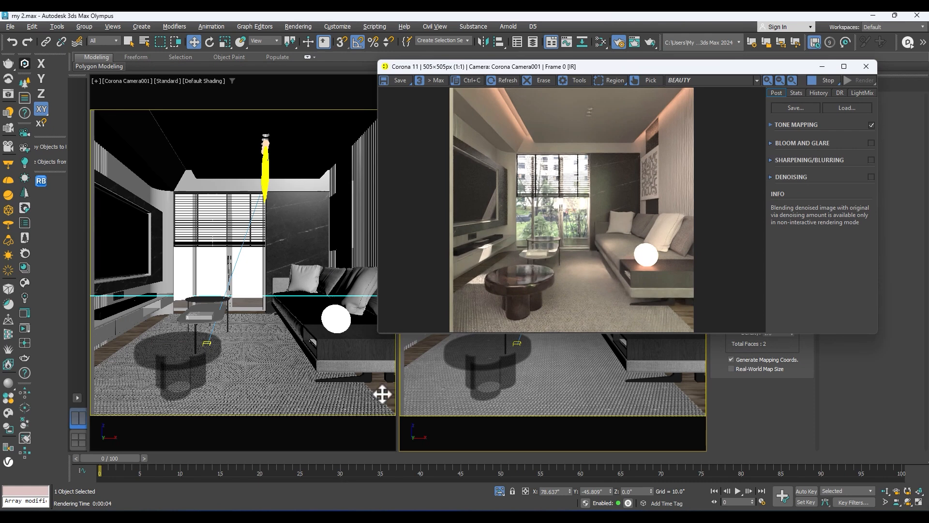
- Isolate the floor plane, close the render window, and frame the plane in the Top view
left_click(382, 394)
key("alt+q")
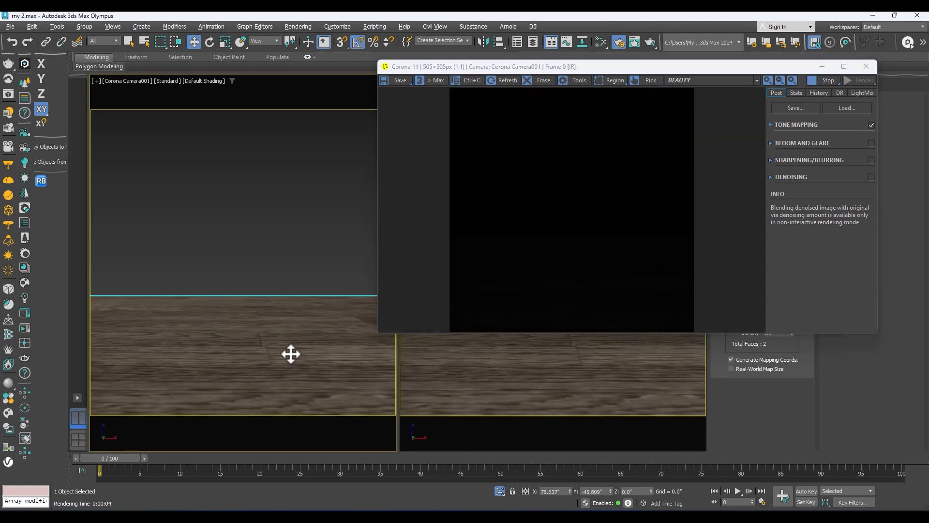
key("p")
mouse_move(302, 333)
middle_mouse_down("alt")
mouse_move(249, 431)
mouse_move(284, 359)
mouse_move(276, 406)
mouse_move(297, 326)
middle_mouse_up("alt")
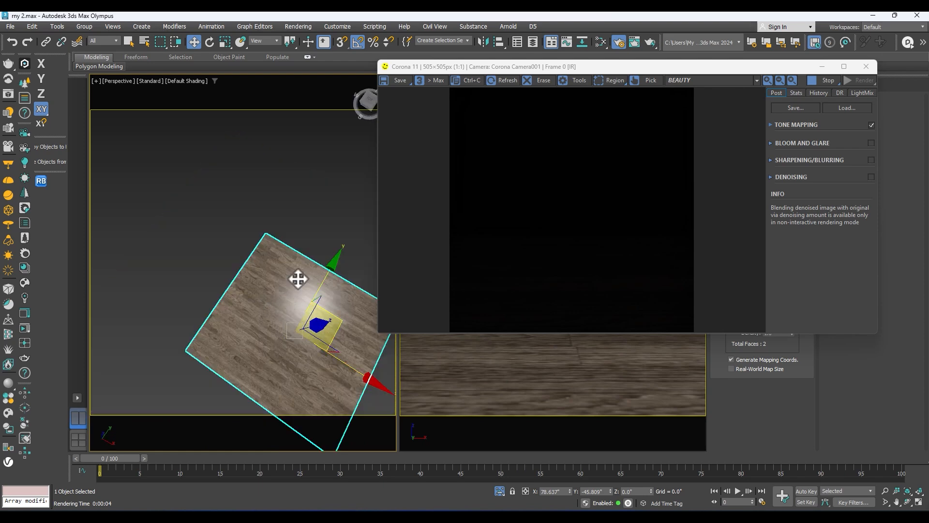
left_click_drag(674, 66, 645, 282)
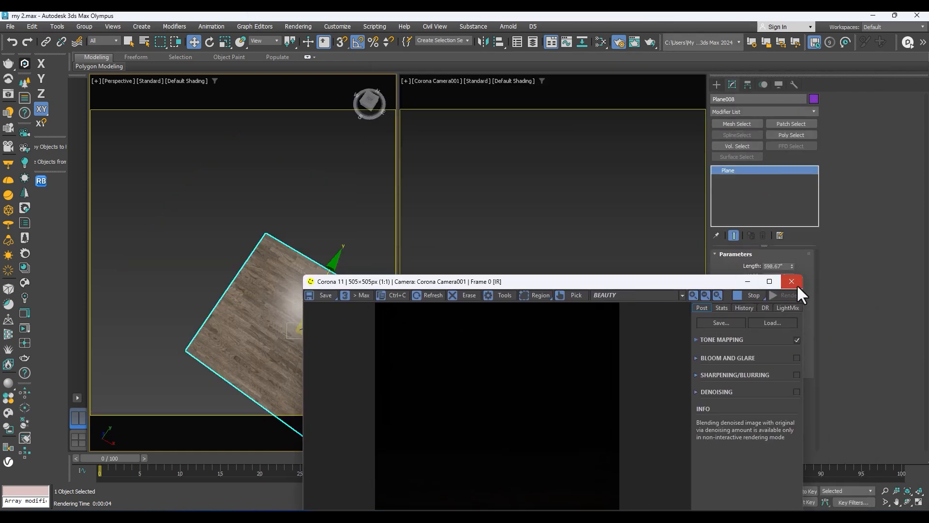
left_click(797, 281)
key("t")
key("z")
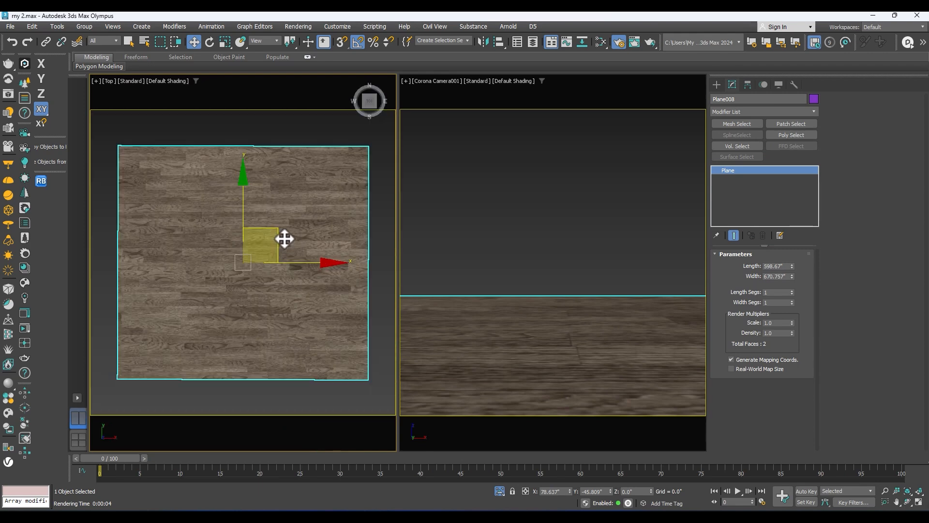
scroll(286, 247, "up", 3)
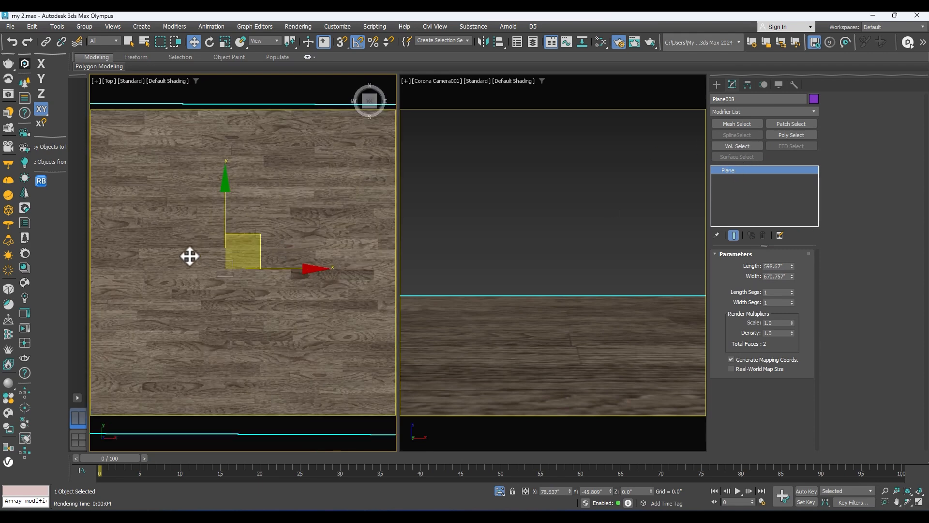
left_click(727, 112)
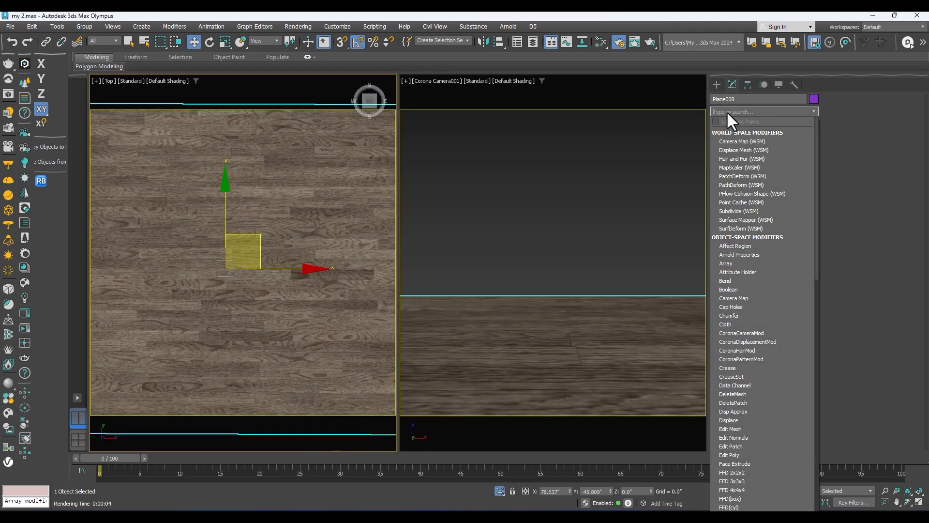
left_click(728, 111)
left_click(727, 111)
type("v")
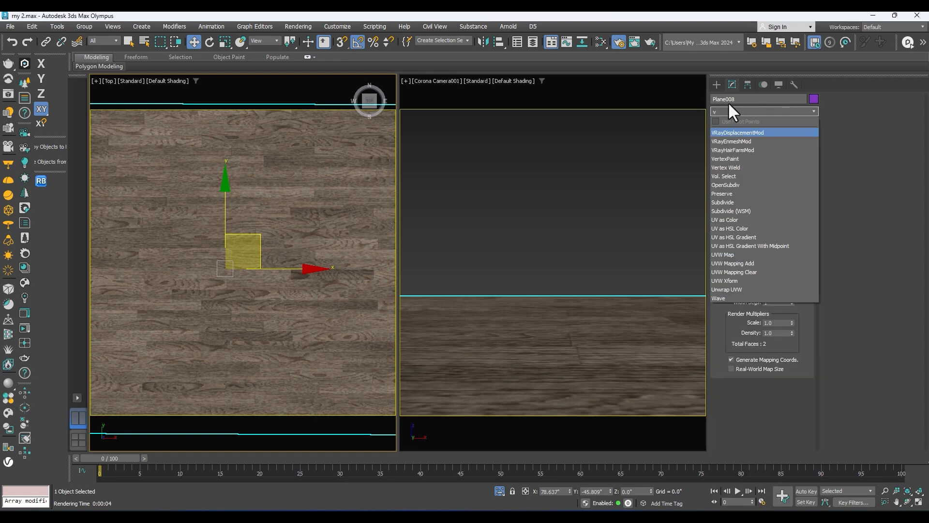
key("Escape")
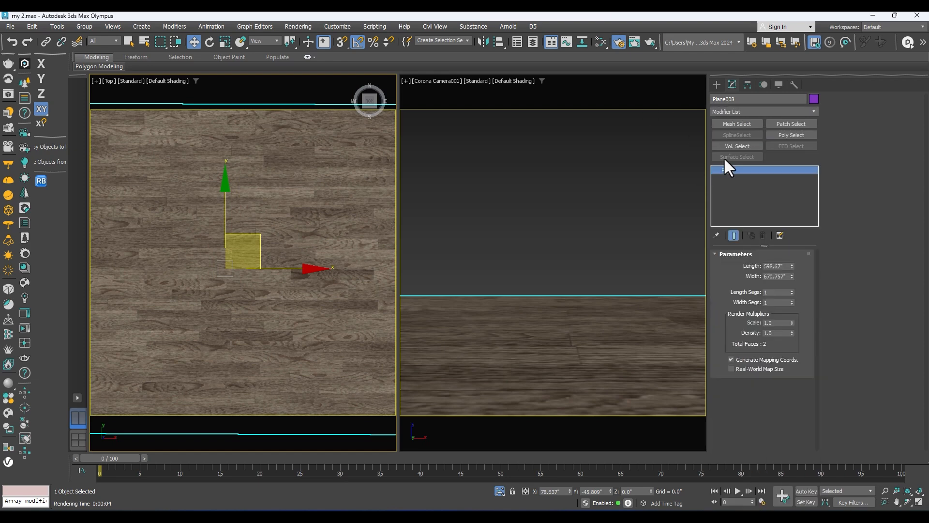
- Add a UVW Map modifier to the floor plane and set its mapping to Box
left_click(732, 112)
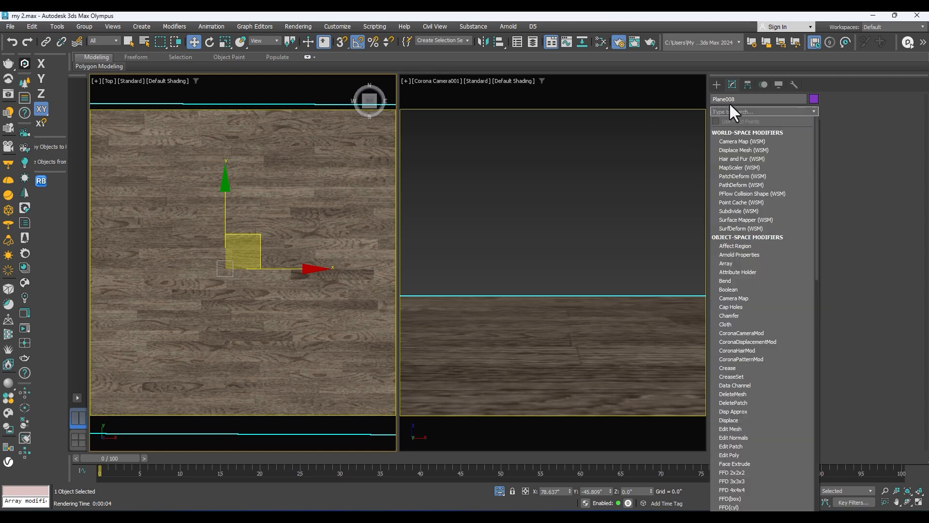
type("u")
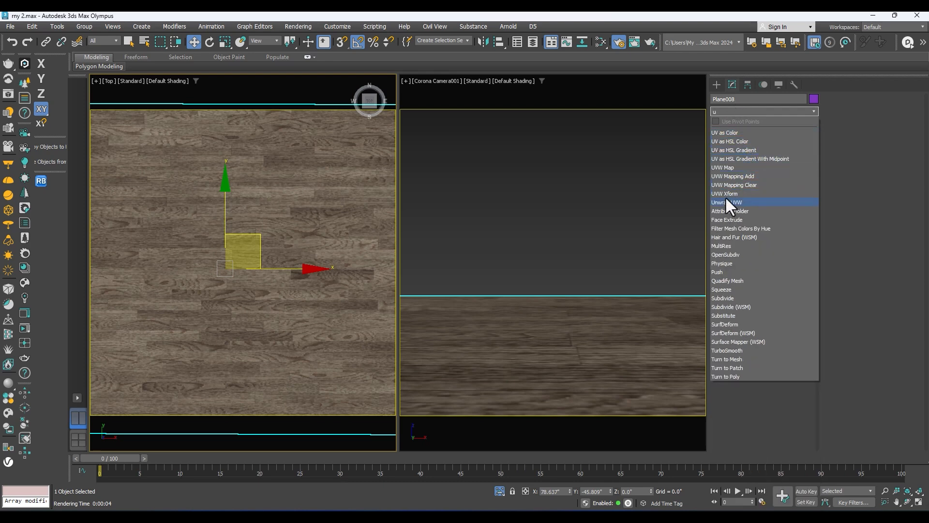
left_click(721, 167)
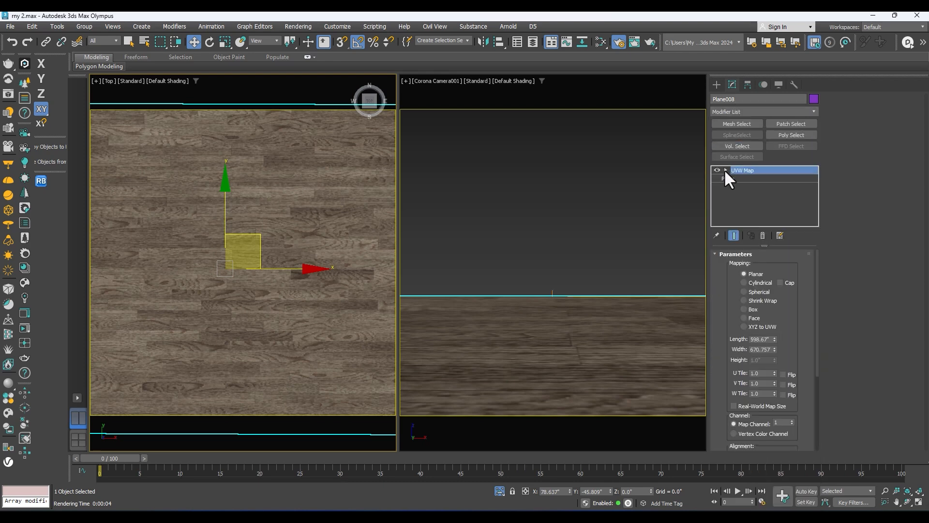
left_click(744, 309)
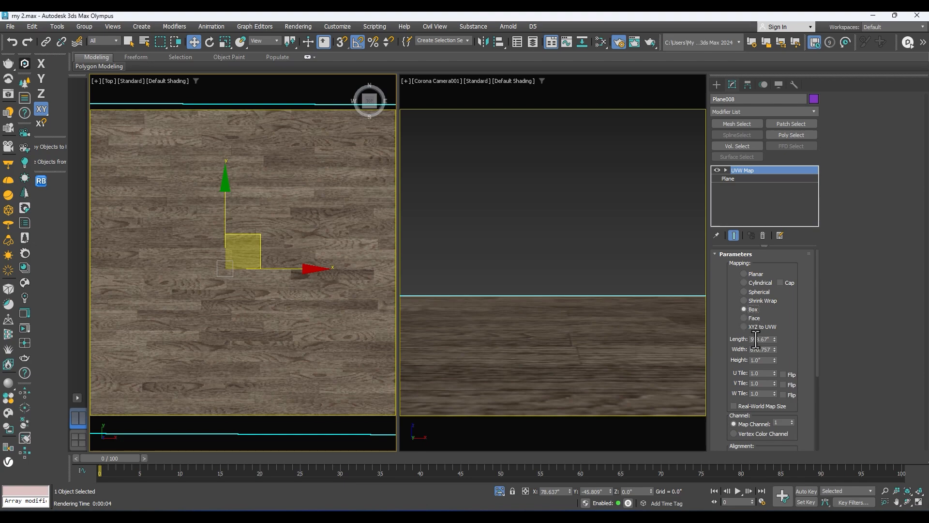
- Try real-world map size, switch it back off, and size the box mapping to about 516.29" length, 268.3" width and 1.19" height
left_click(734, 405)
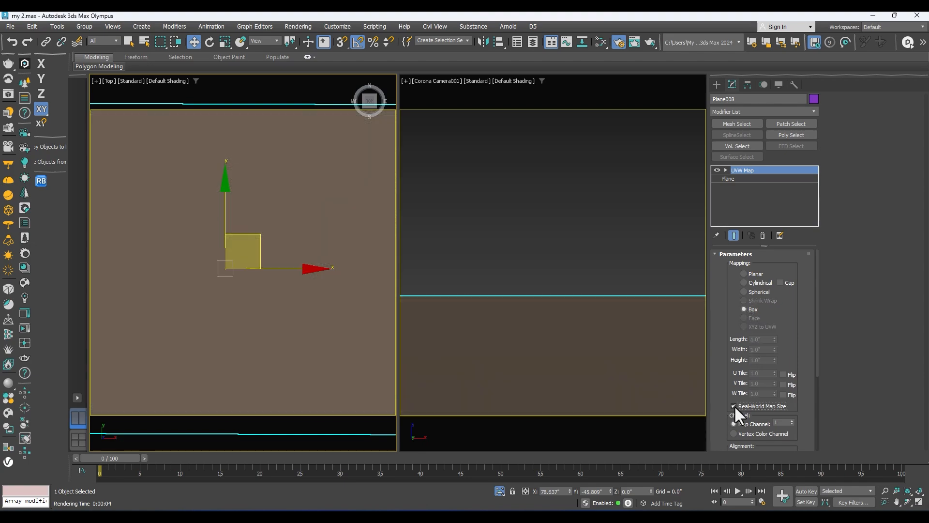
left_click_drag(775, 340, 782, 382)
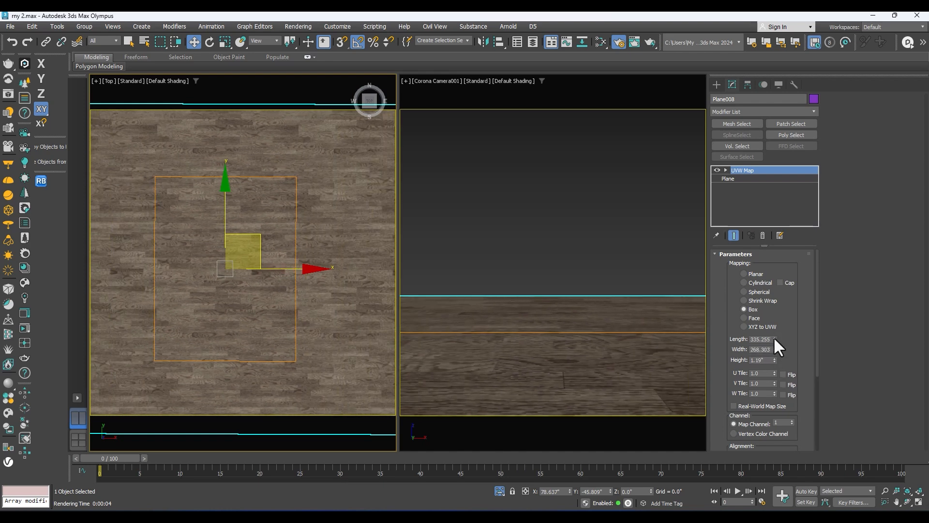
left_click_drag(773, 338, 775, 312)
scroll(312, 272, "down", 3)
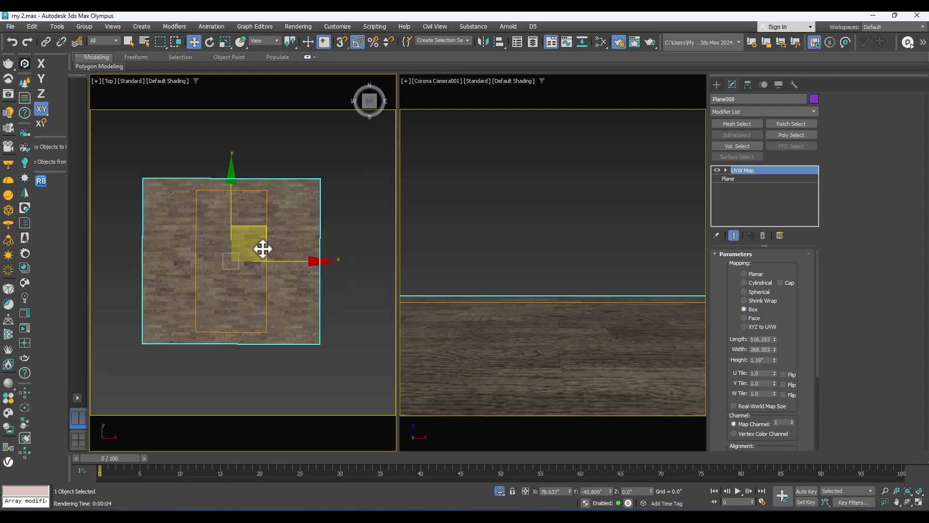
- Rotate the UVW Map gizmo a quarter turn about Z so the planks run lengthwise, and leave gizmo editing
scroll(263, 249, "up", 1)
key("e")
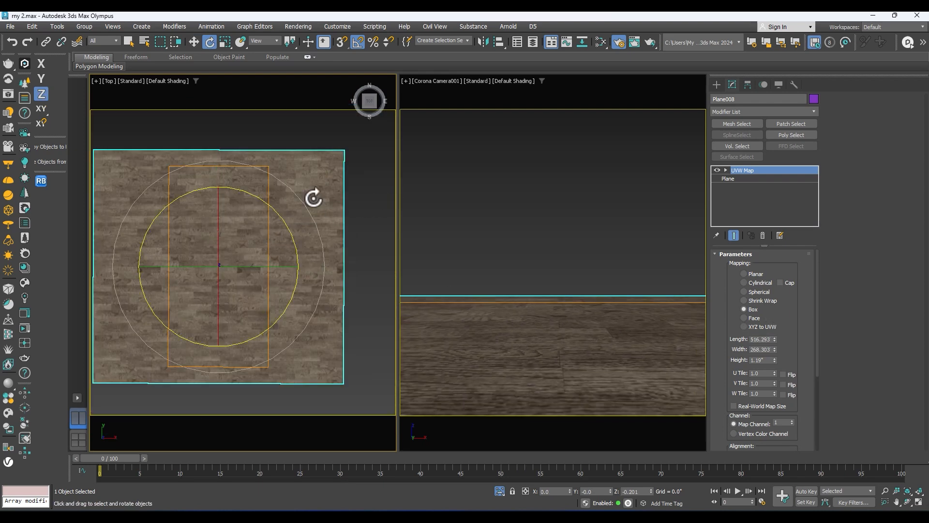
left_click(735, 177)
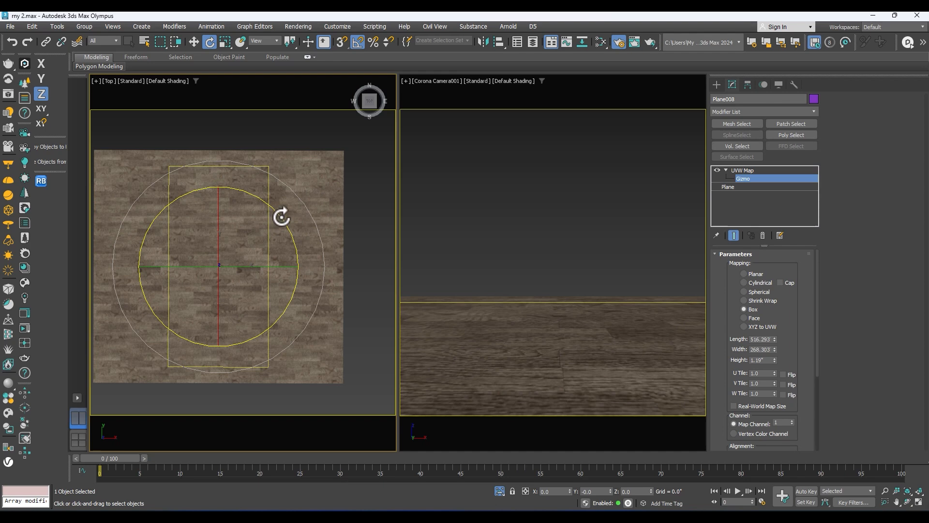
left_click_drag(282, 217, 282, 216)
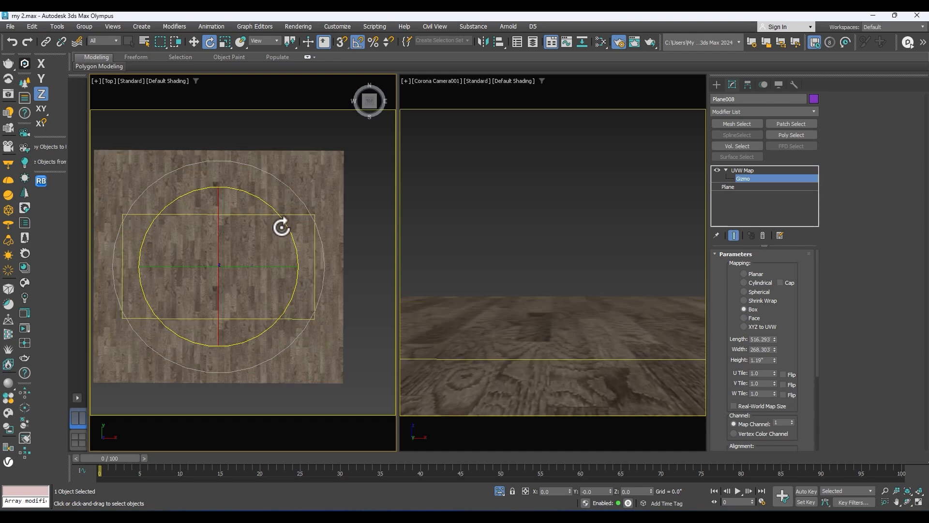
key("w")
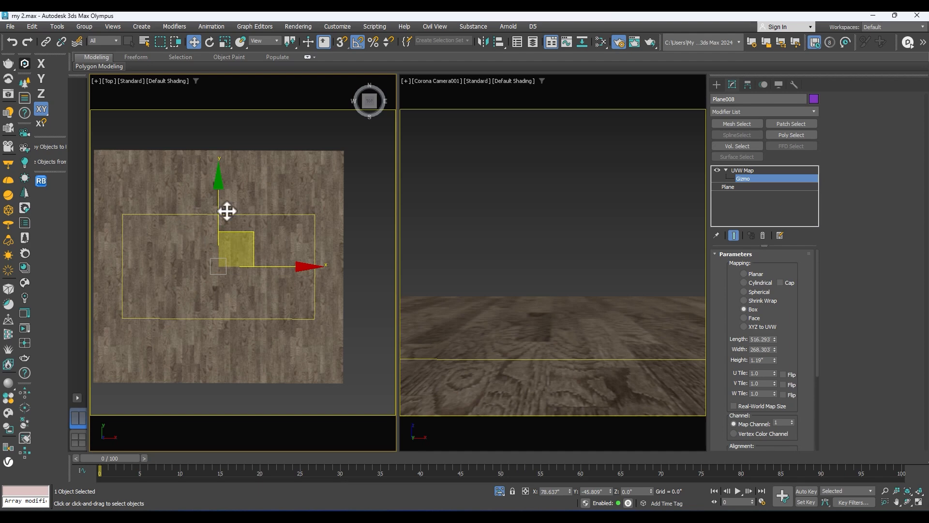
left_click(748, 171)
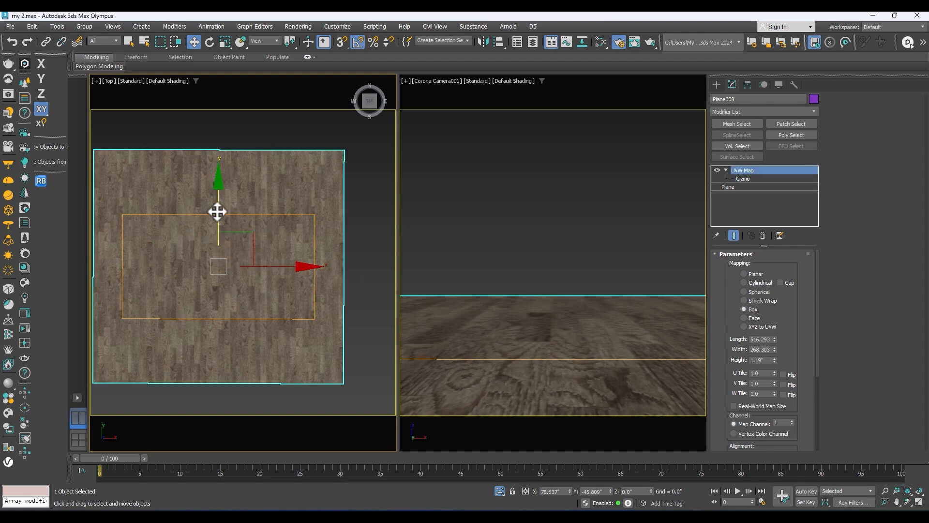
- End the floor plane's isolation and select the curved backdrop arc outside the window
right_click(311, 162)
left_click(329, 116)
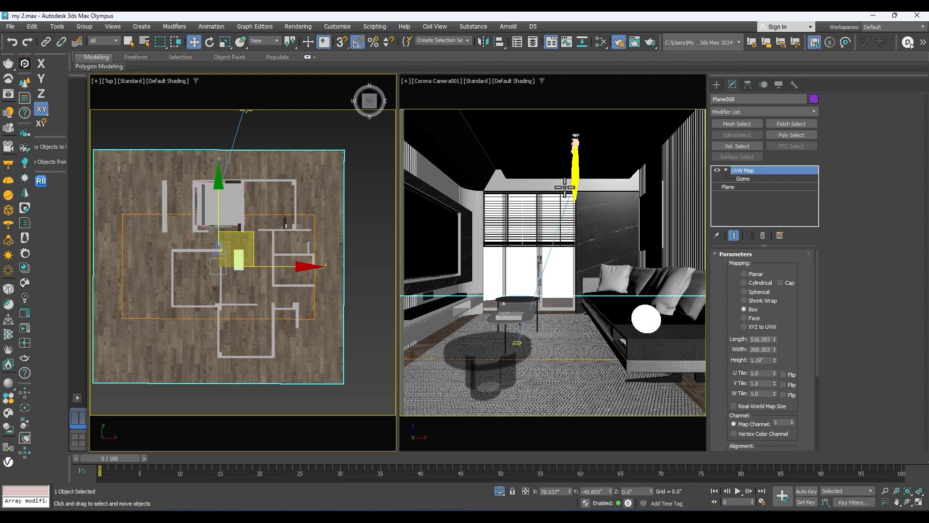
left_click(494, 213)
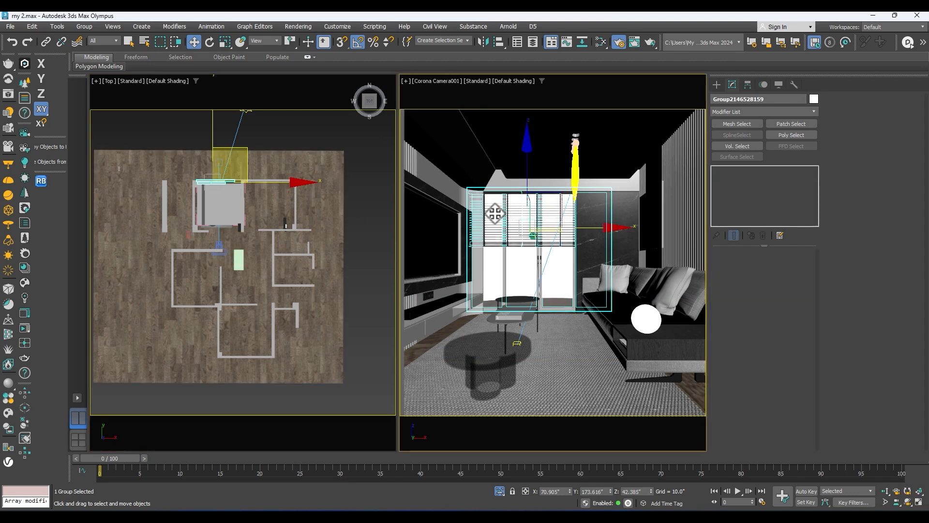
left_click(494, 213)
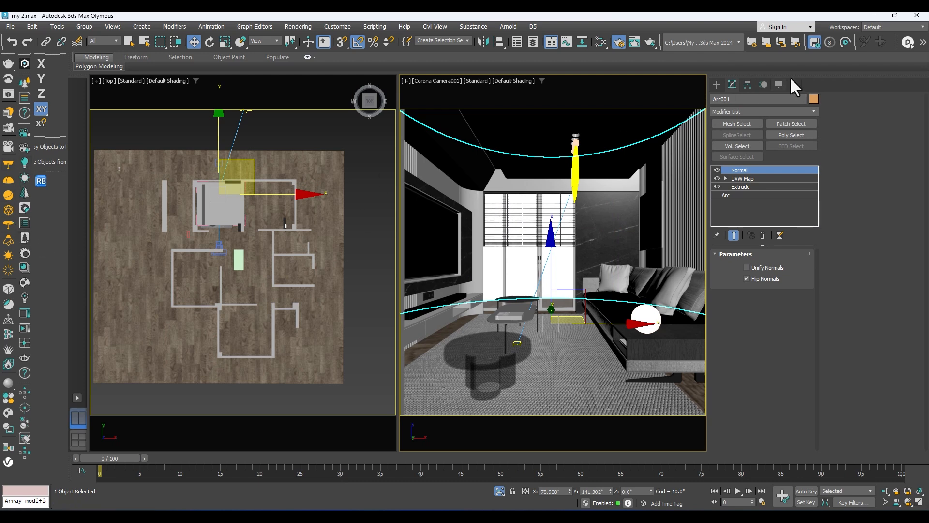
- Start a Corona interactive render of the camera view and place the render window clear of the camera viewport
left_click(24, 327)
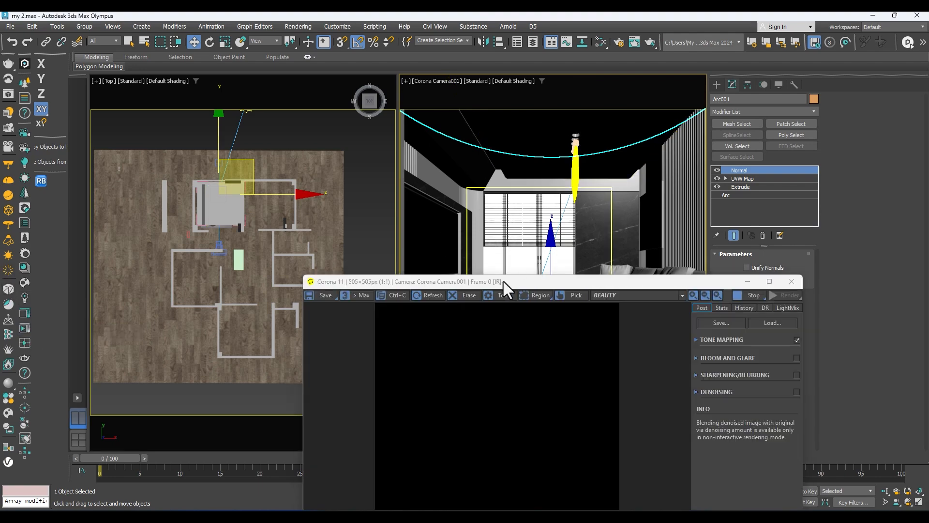
left_click_drag(502, 283, 574, 70)
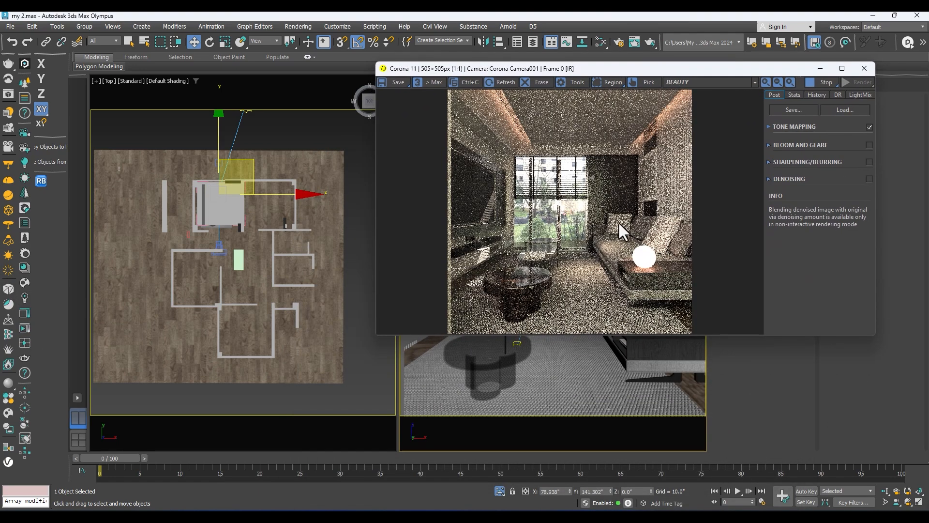
scroll(611, 225, "down", 1)
left_click_drag(694, 70, 248, 80)
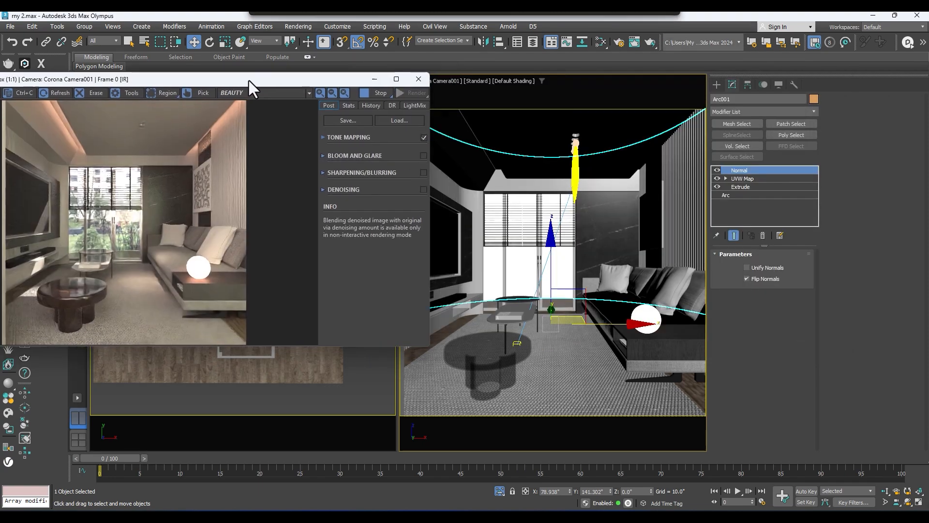
- Open the sofa furniture group and delete the glowing white sphere lamp from the sofa's side table
left_click(645, 317)
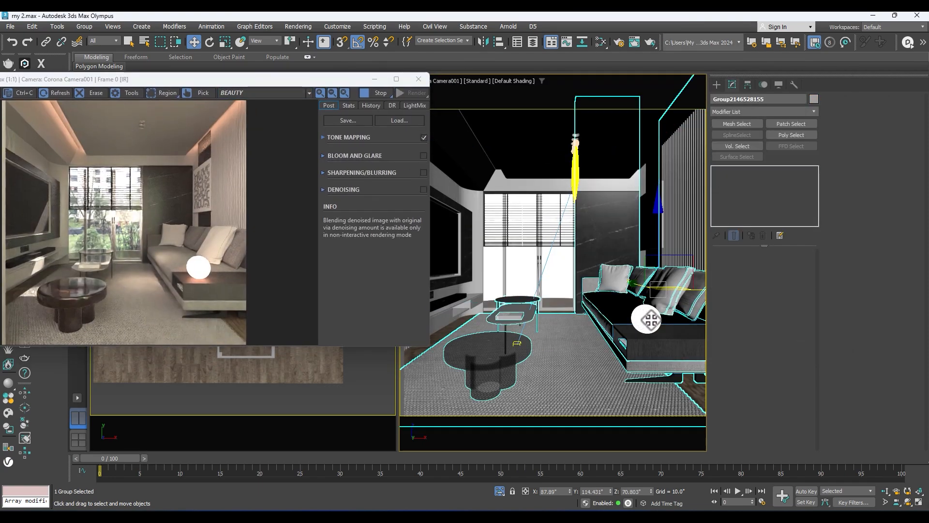
left_click(83, 28)
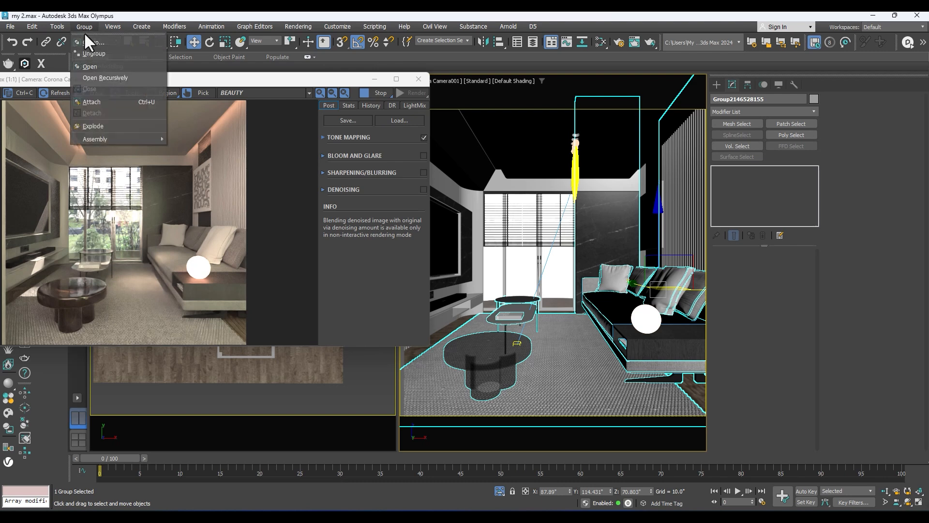
left_click(86, 69)
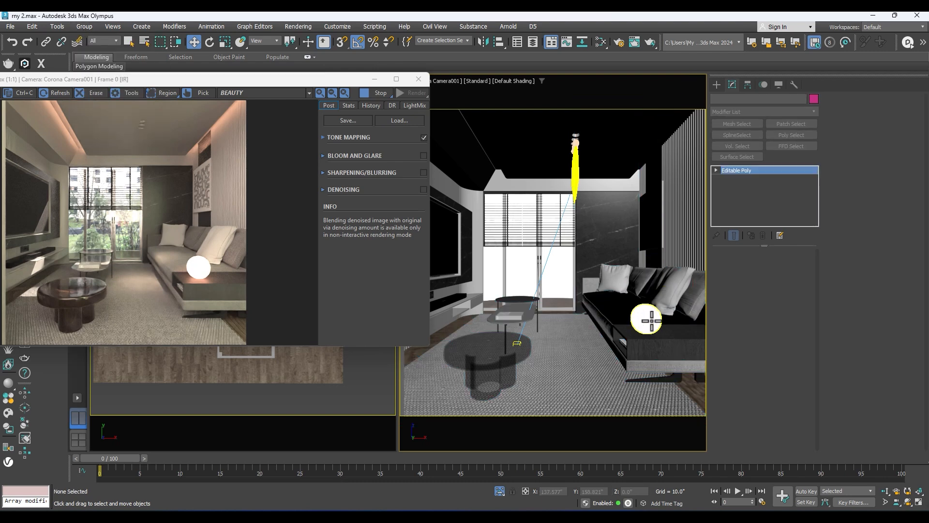
left_click(647, 319)
left_click_drag(688, 320, 576, 315)
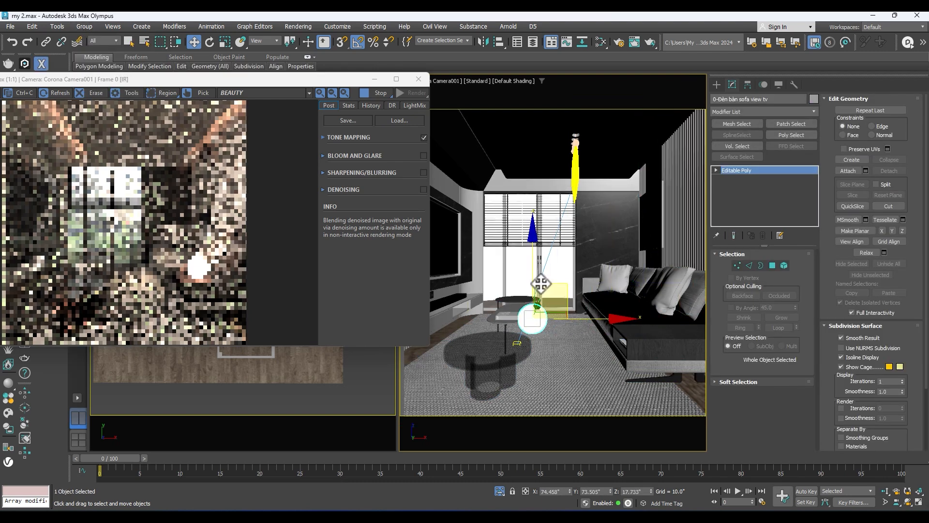
left_click(517, 207)
left_click_drag(517, 207, 533, 272)
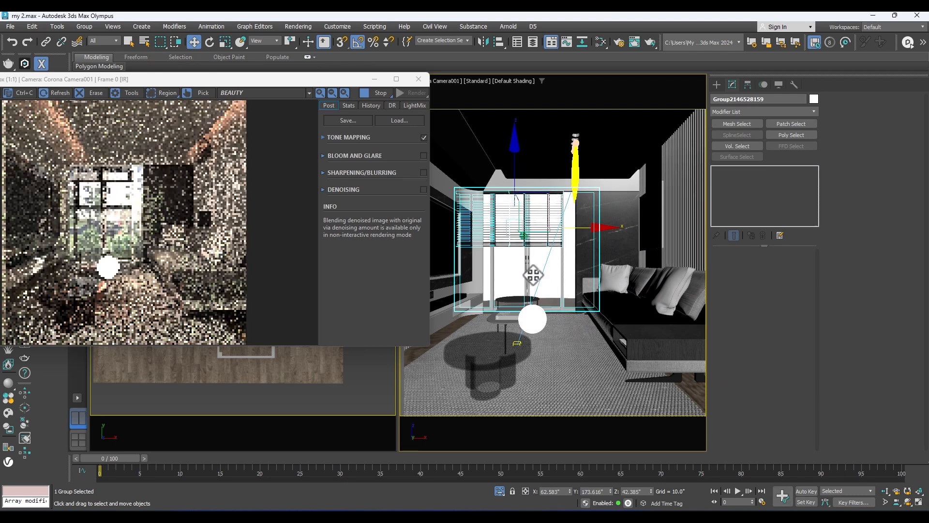
left_click(534, 318)
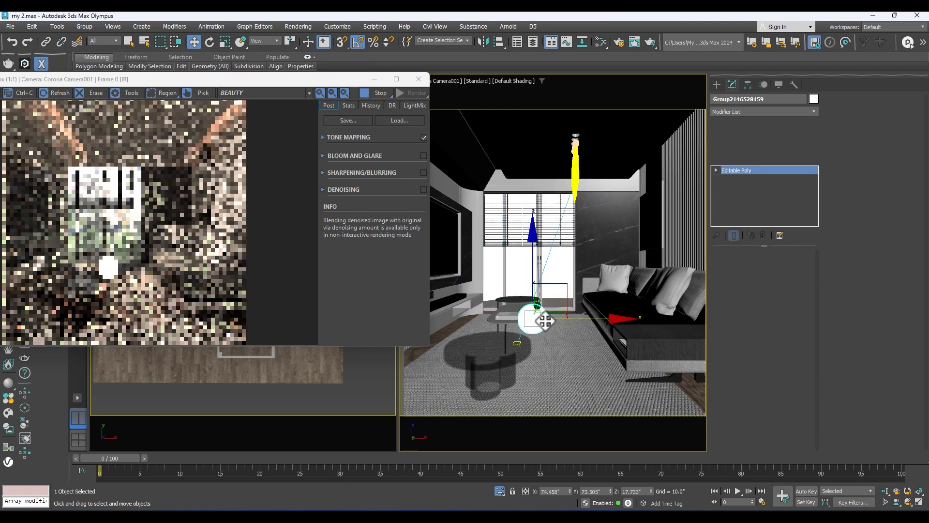
key("Delete")
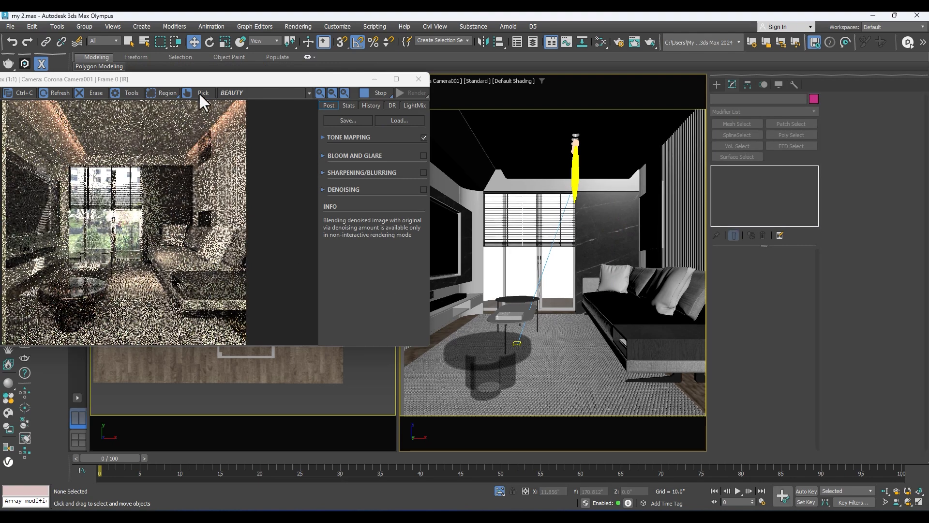
- Examine the interactive render up close around the TV wall, the window blinds and the sofa wall
left_click_drag(206, 81, 439, 81)
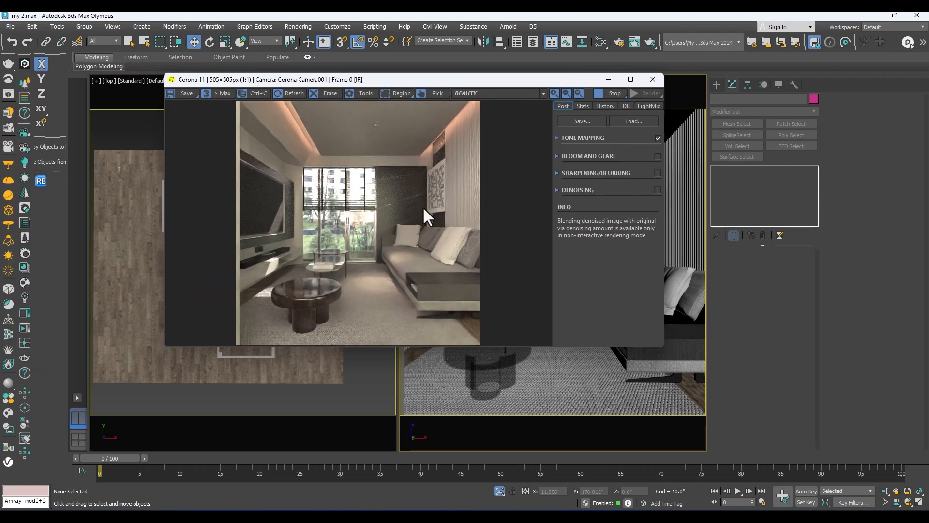
scroll(301, 218, "up", 2)
scroll(305, 208, "down", 2)
scroll(270, 181, "up", 2)
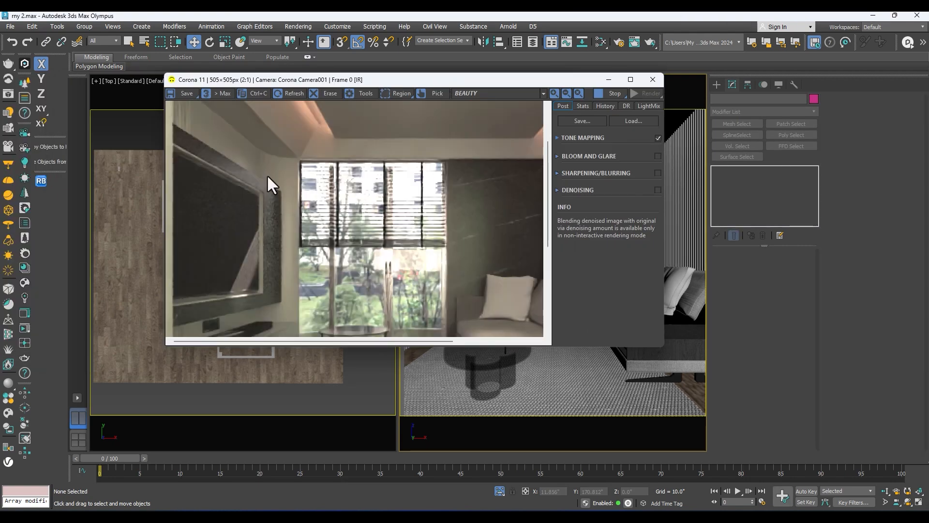
scroll(268, 169, "down", 2)
scroll(454, 190, "up", 2)
scroll(470, 208, "down", 2)
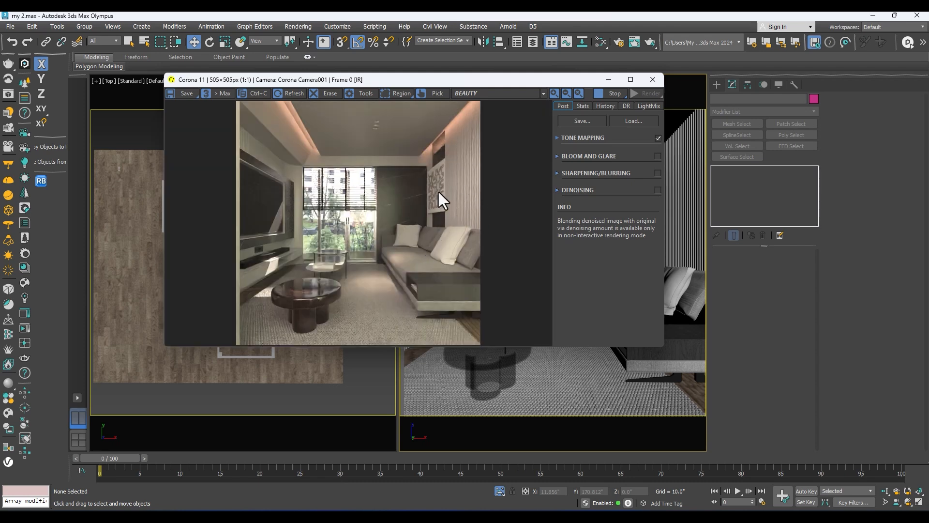
scroll(441, 300, "up", 2)
scroll(455, 174, "down", 2)
- Switch the camera viewport to a maximized Perspective view and select the dark marble wall panel beside the window
left_click_drag(485, 87, 169, 102)
left_click(508, 280)
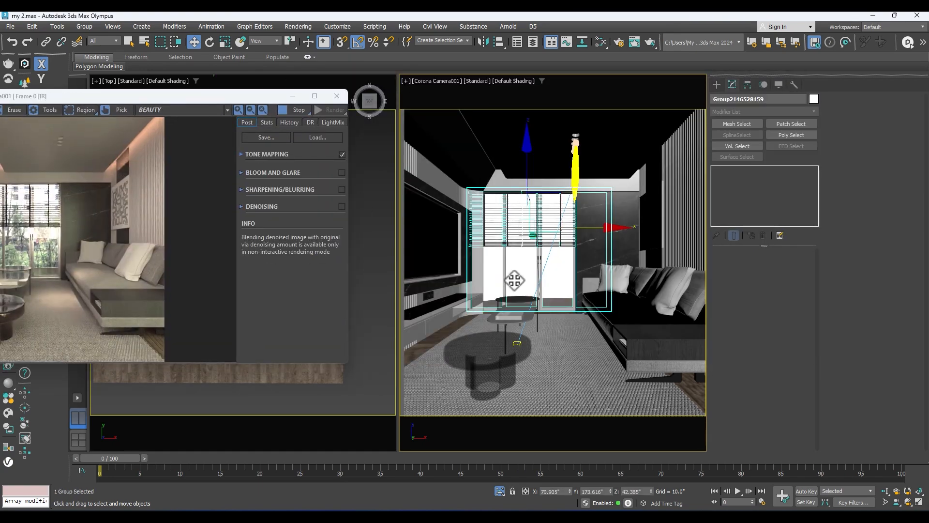
key("p")
scroll(574, 266, "up", 3)
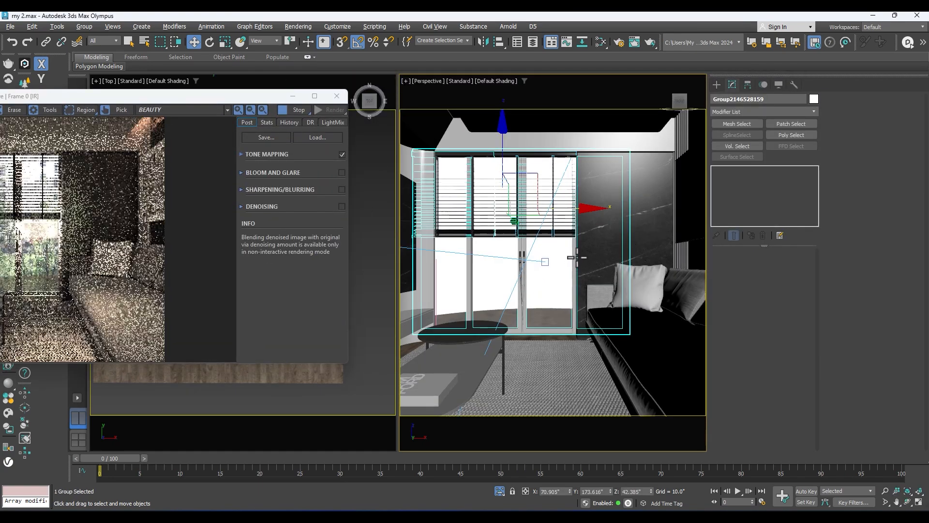
key("alt+w")
scroll(535, 245, "up", 3)
left_click(537, 248)
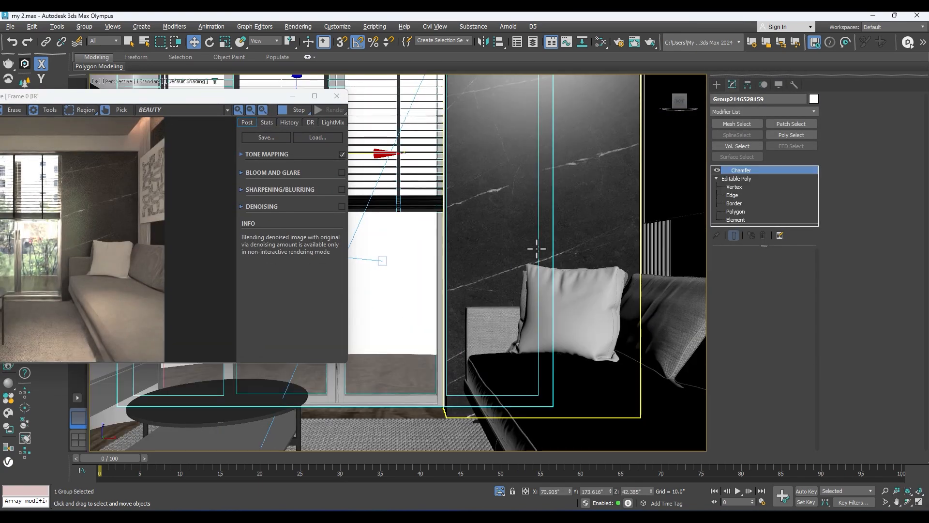
- Inspect the selected marble panel from several angles, both in the room and isolated
middle_click_drag(465, 224, 489, 240, "alt")
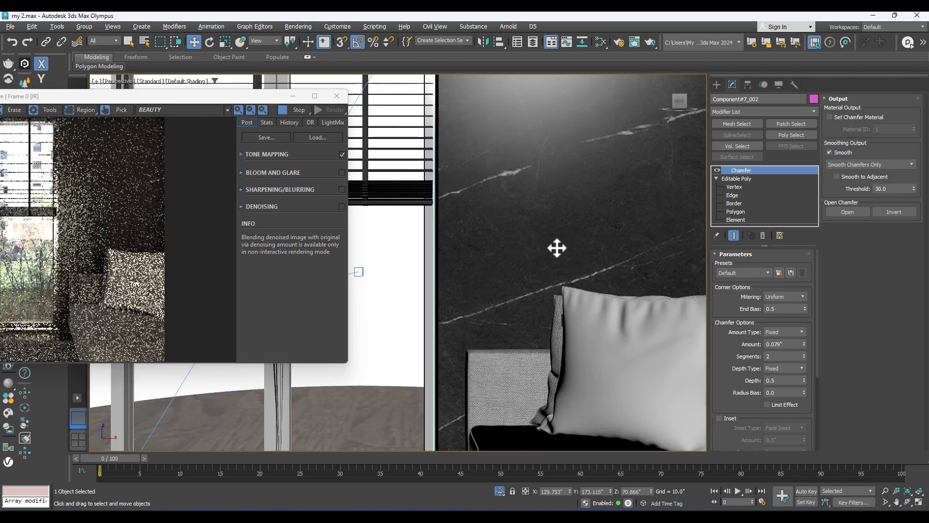
middle_click_drag(556, 249, 617, 286, "alt")
middle_click_drag(599, 240, 572, 203, "alt")
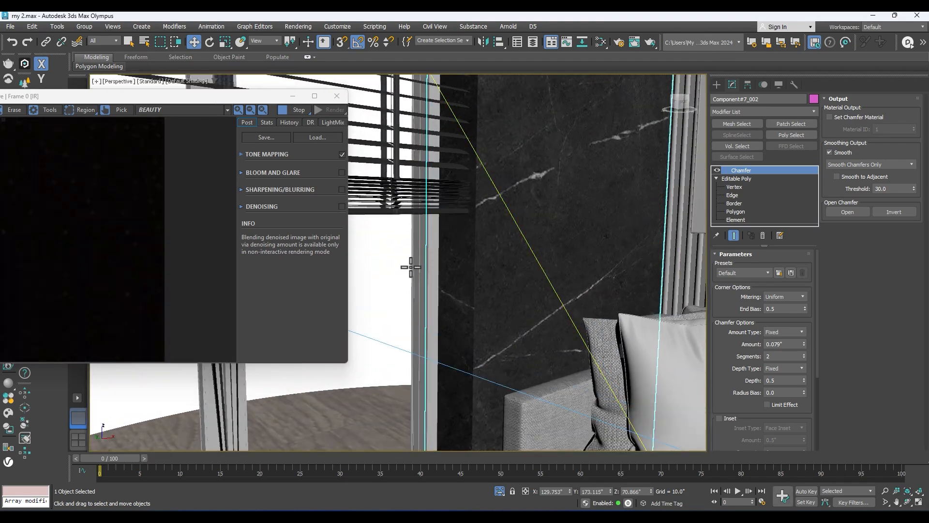
key("alt+q")
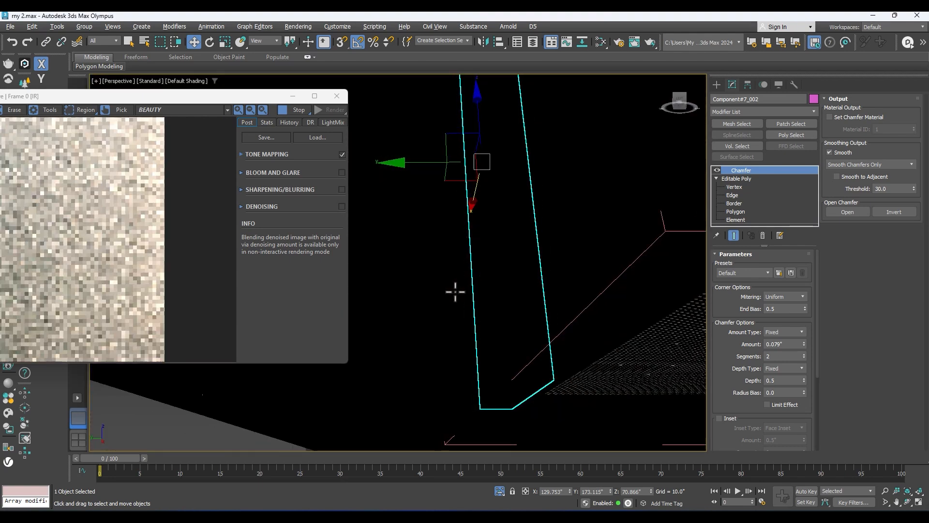
middle_click_drag(455, 292, 397, 291, "alt")
- Open the Slate Material Editor and create a new view named View2
key("m")
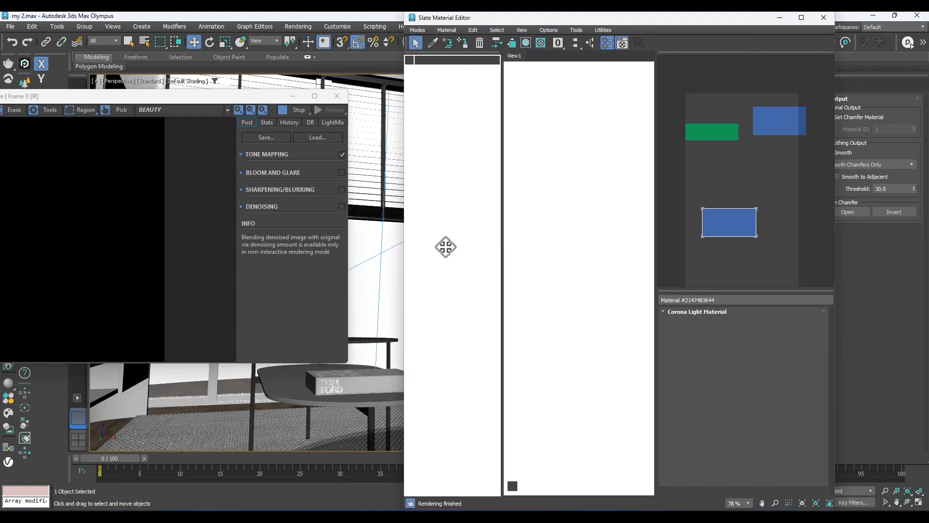
scroll(571, 145, "down", 4)
scroll(605, 131, "up", 4)
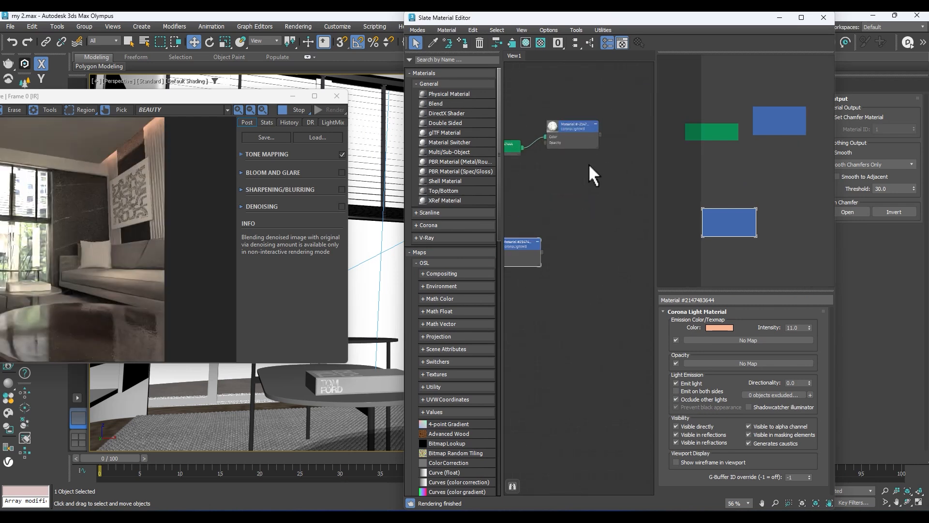
scroll(564, 280, "down", 4)
scroll(557, 196, "up", 5)
right_click(561, 177)
left_click(544, 156)
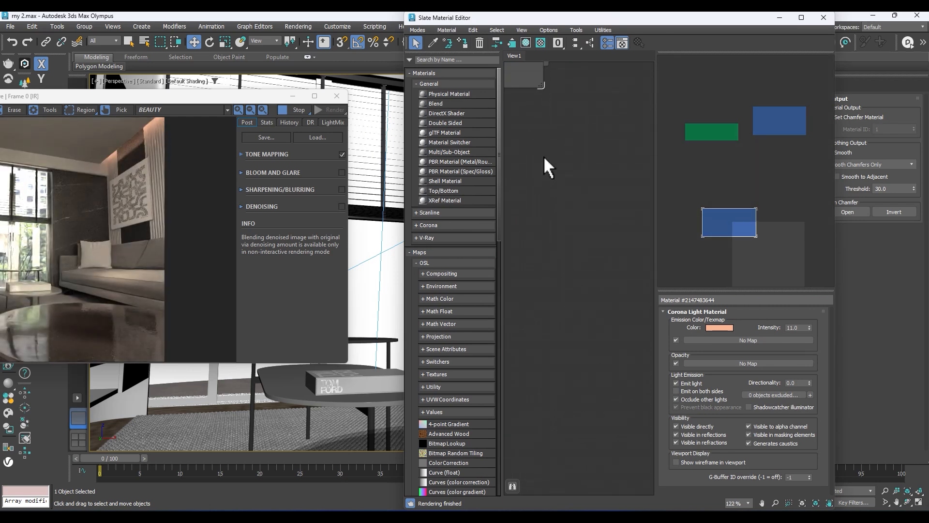
right_click(530, 56)
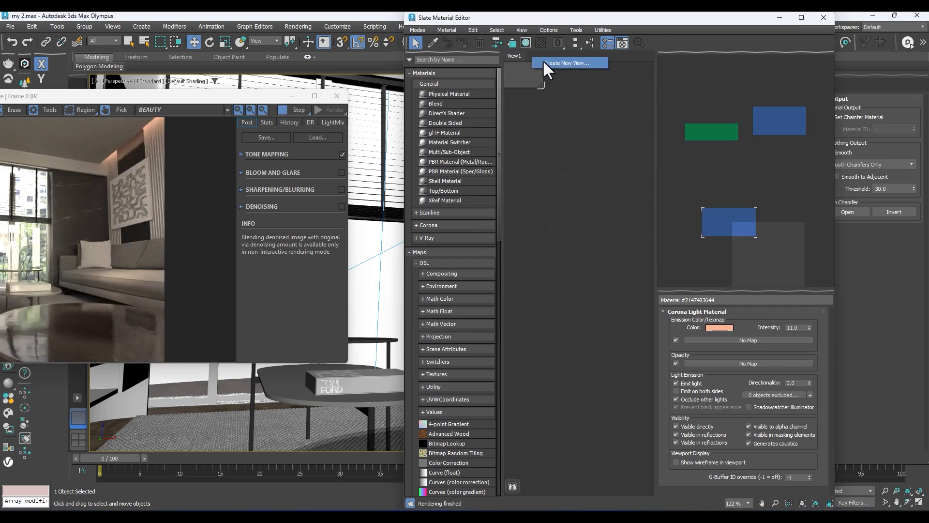
left_click(544, 61)
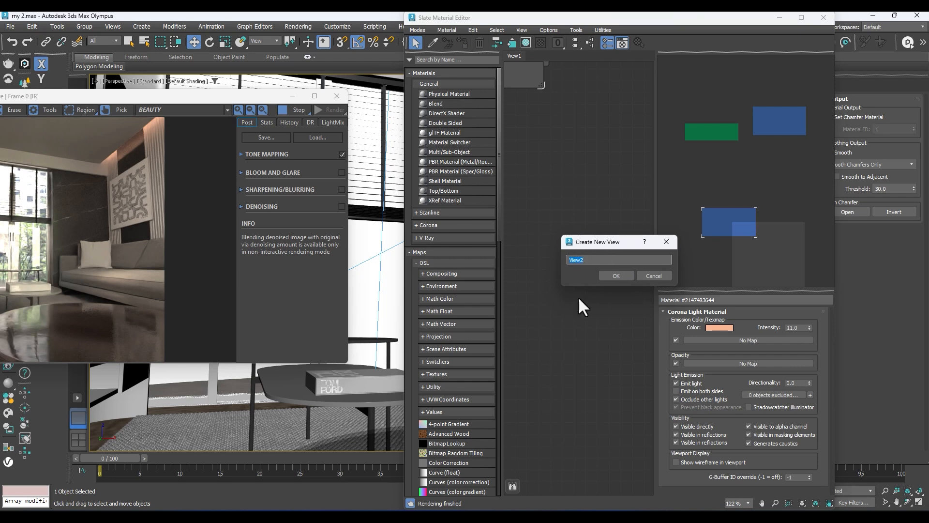
left_click(615, 276)
- Add a CoronaLegacyMtl material to View2 and place its node with free space around it
right_click(532, 119)
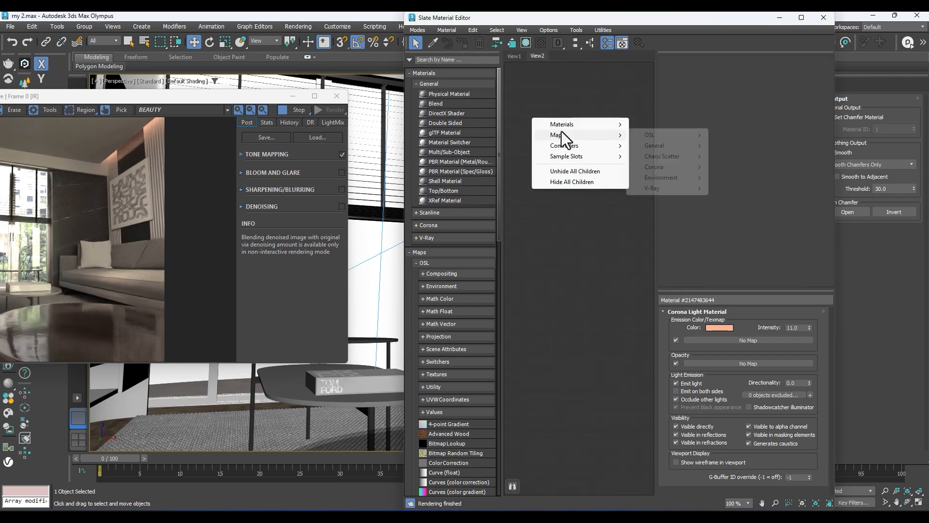
mouse_move(568, 127)
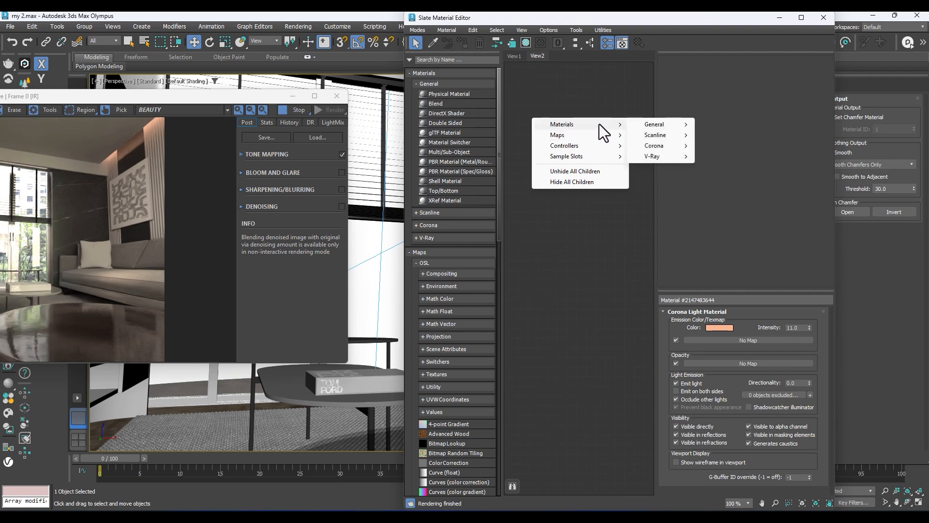
mouse_move(652, 147)
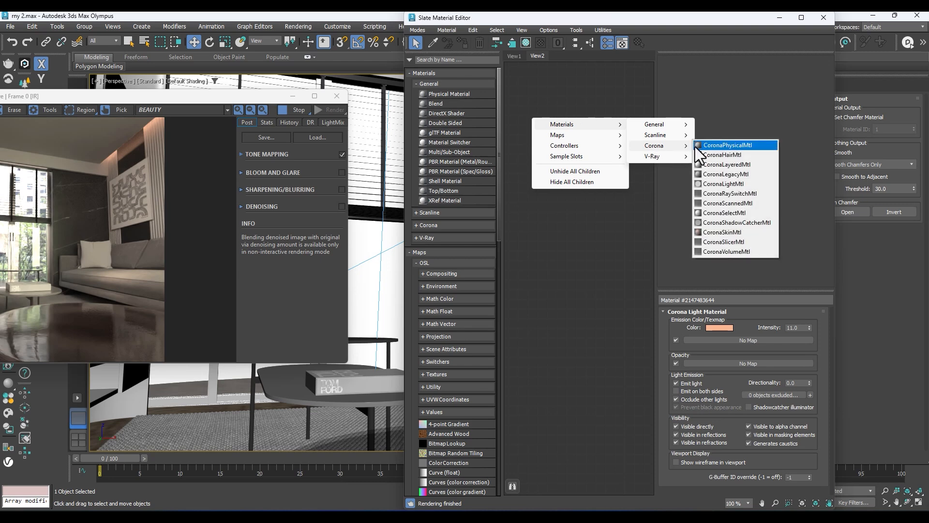
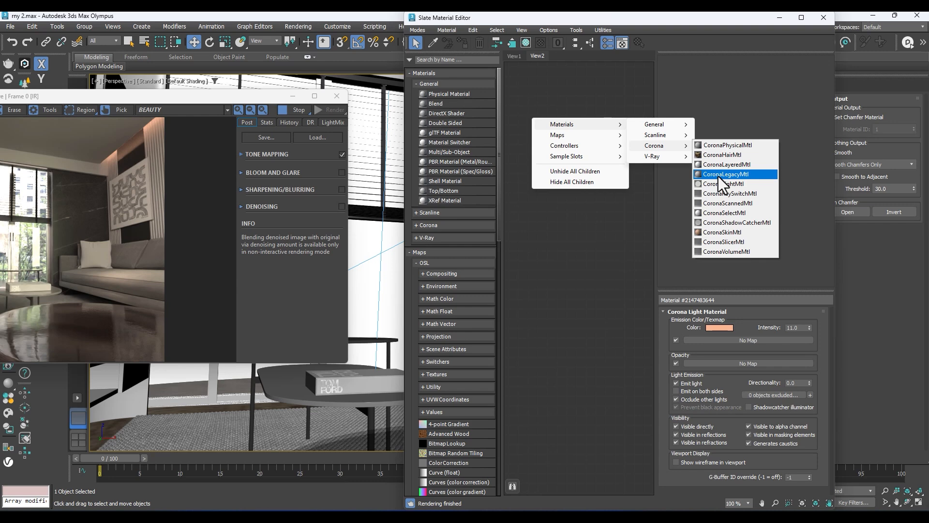
left_click(718, 175)
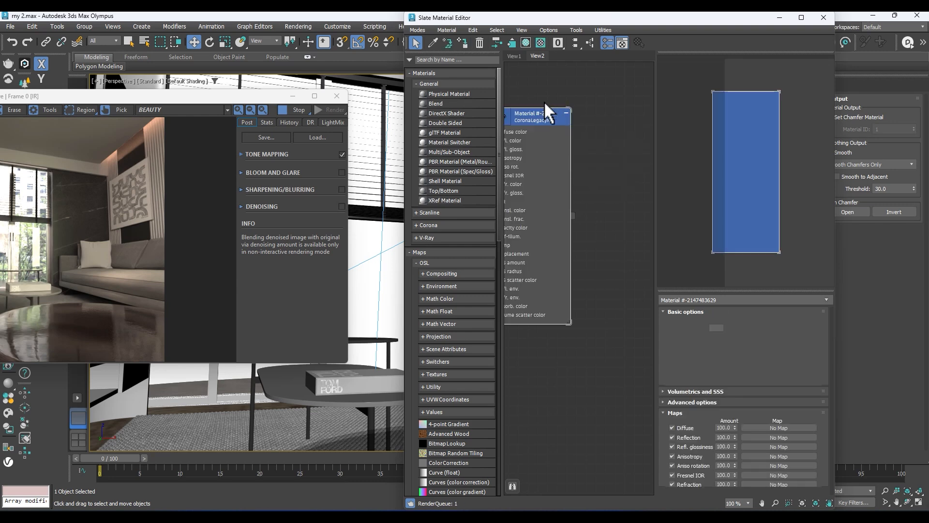
left_click_drag(557, 116, 594, 118)
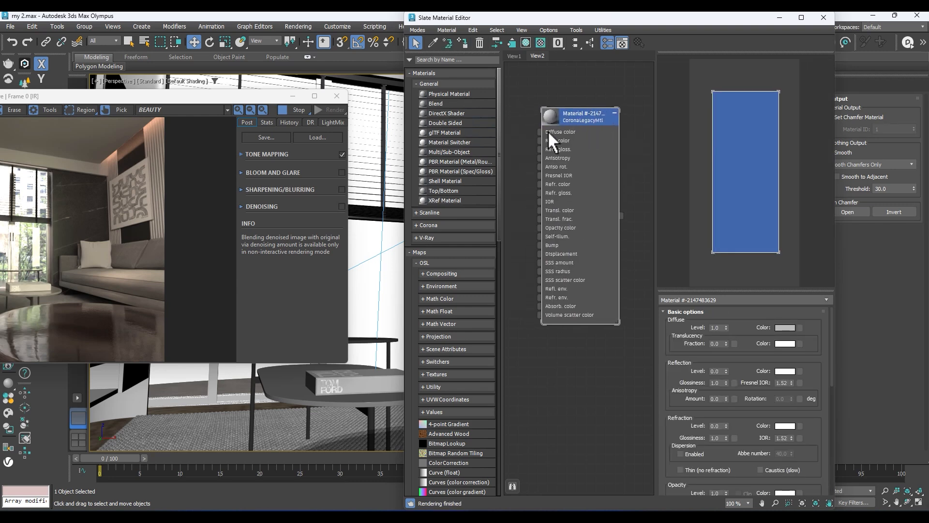
scroll(600, 137, "down", 2)
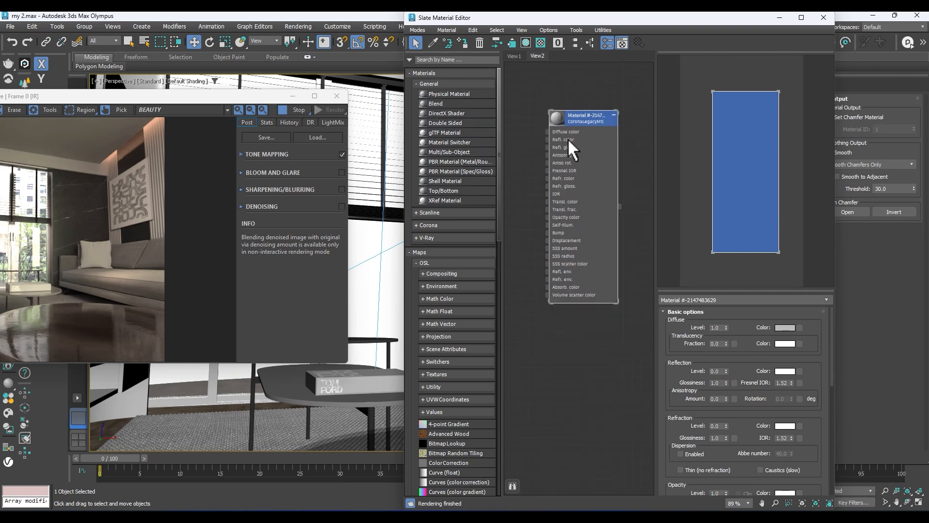
scroll(559, 130, "up", 2)
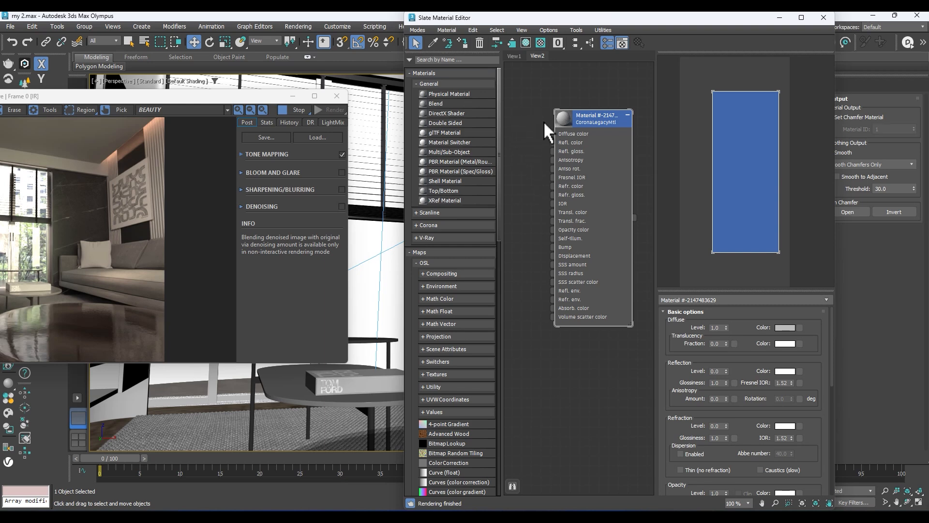
- Nudge the new material node sideways and move the render window so the full living room render shows beside the Slate Material Editor
scroll(553, 134, "down", 2)
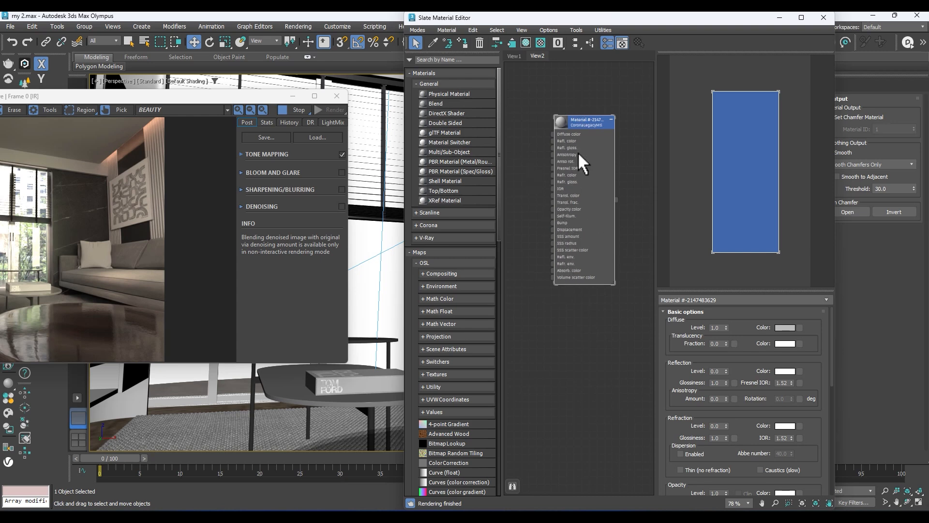
left_click_drag(582, 118, 590, 118)
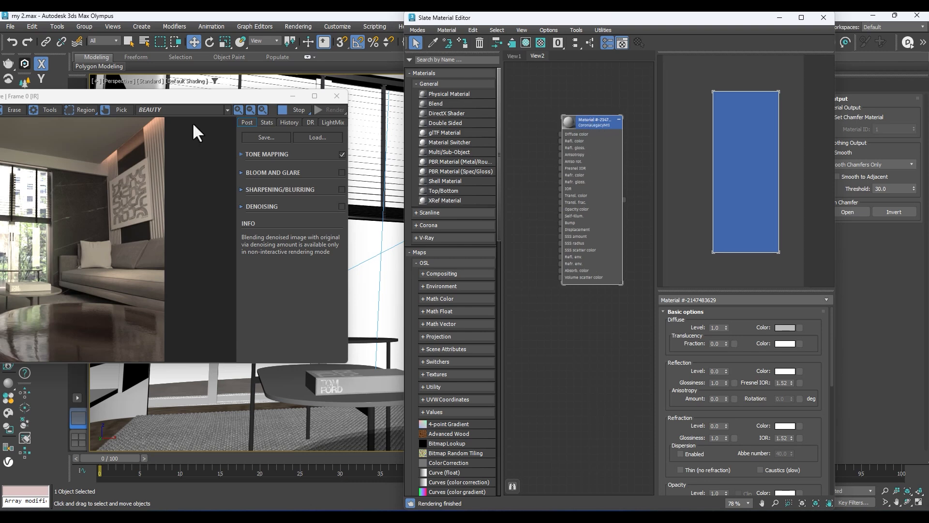
left_click_drag(194, 100, 283, 91)
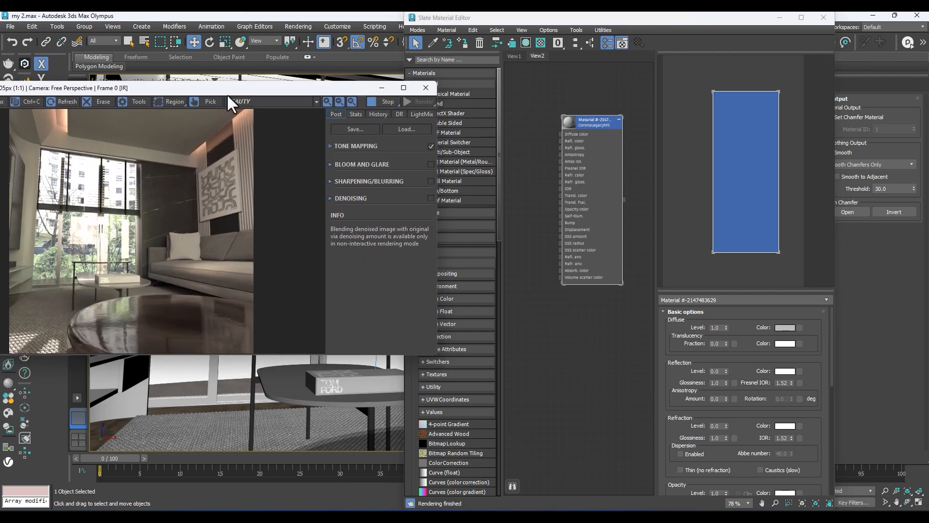
left_click_drag(227, 93, 350, 70)
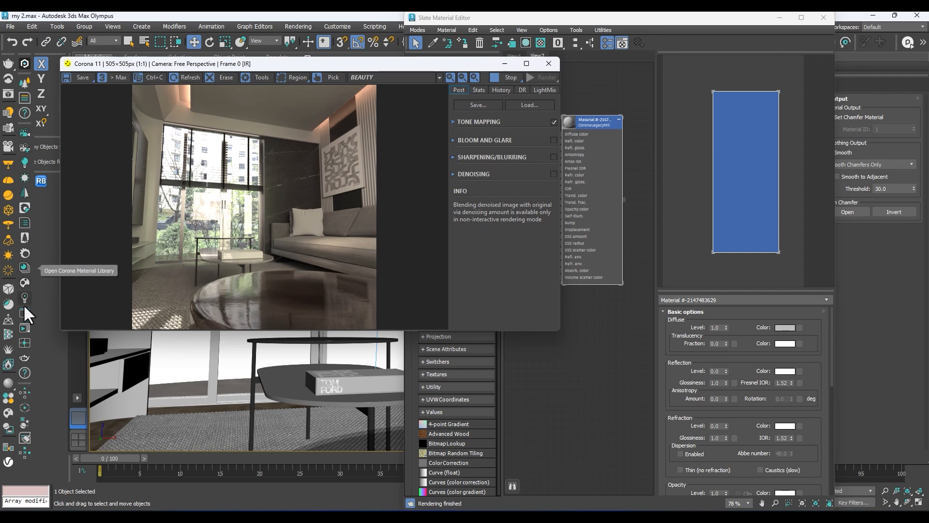
- Try to bring the Floor Beveled Oak Sonoma 34-83 350cm material from the Wood flooring asset library into View2
left_click(422, 516)
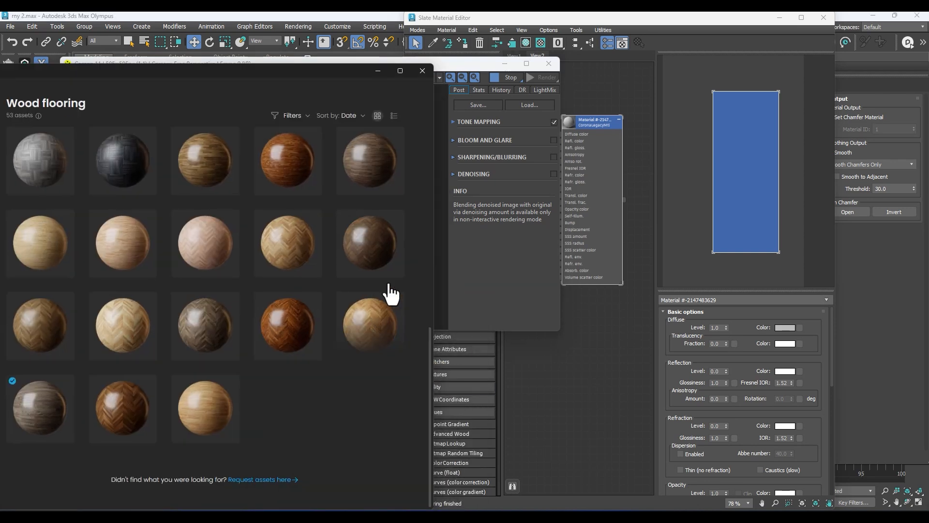
scroll(587, 316, "down", 2)
scroll(588, 318, "down", 2)
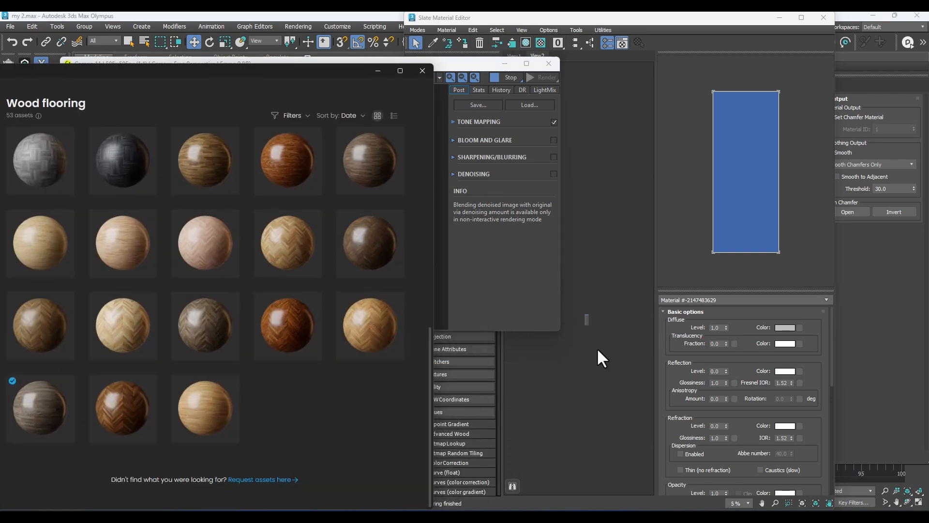
scroll(597, 350, "up", 8)
scroll(603, 215, "down", 3)
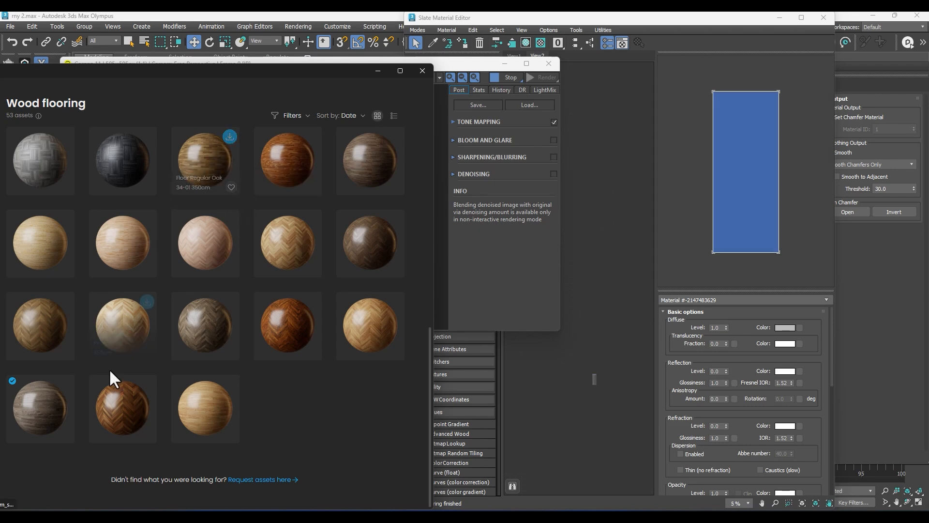
mouse_move(29, 405)
left_click_drag(28, 402, 652, 306)
left_click_drag(615, 272, 619, 284)
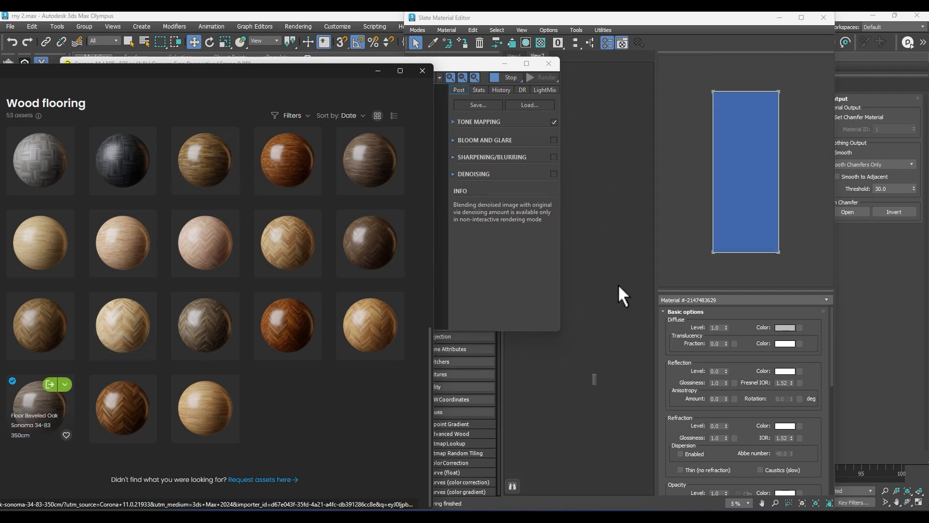
left_click(608, 239)
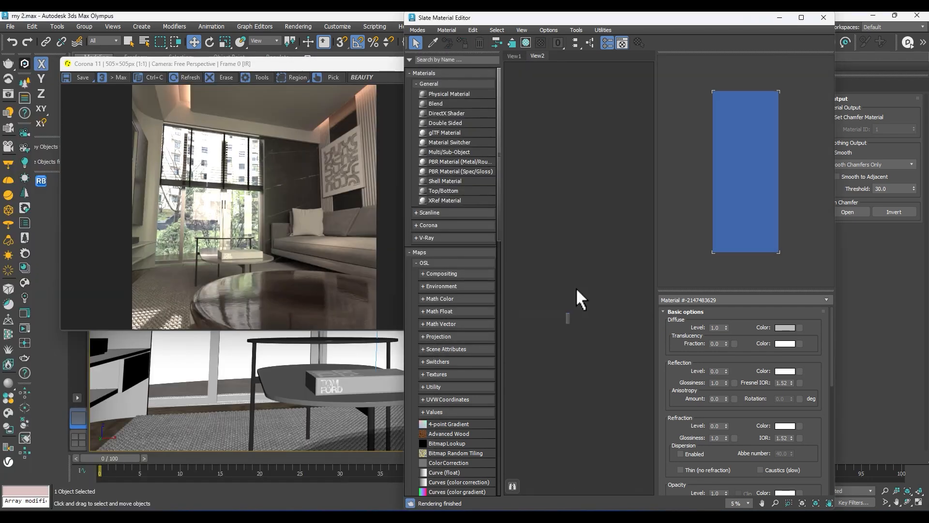
- Select the wood floor and pick its Floor_Beveled_Oak_Sonoma_34-83_350cm material from the scene into View2
scroll(574, 295, "up", 3)
scroll(552, 376, "up", 5)
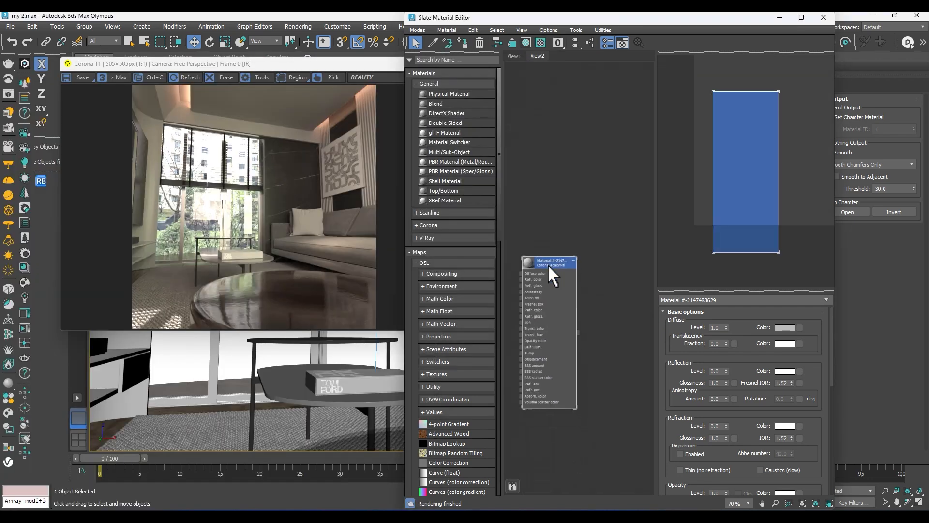
scroll(571, 242, "down", 3)
scroll(595, 268, "down", 5)
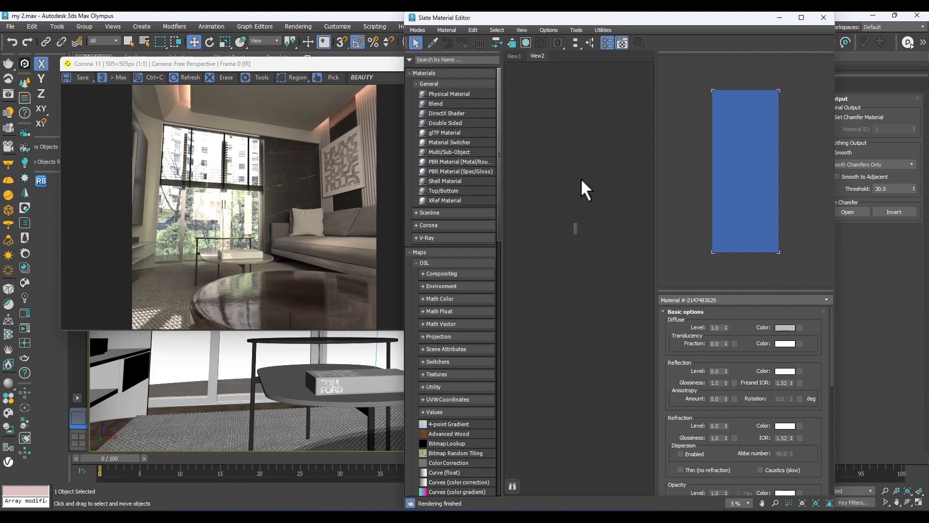
scroll(572, 239, "up", 3)
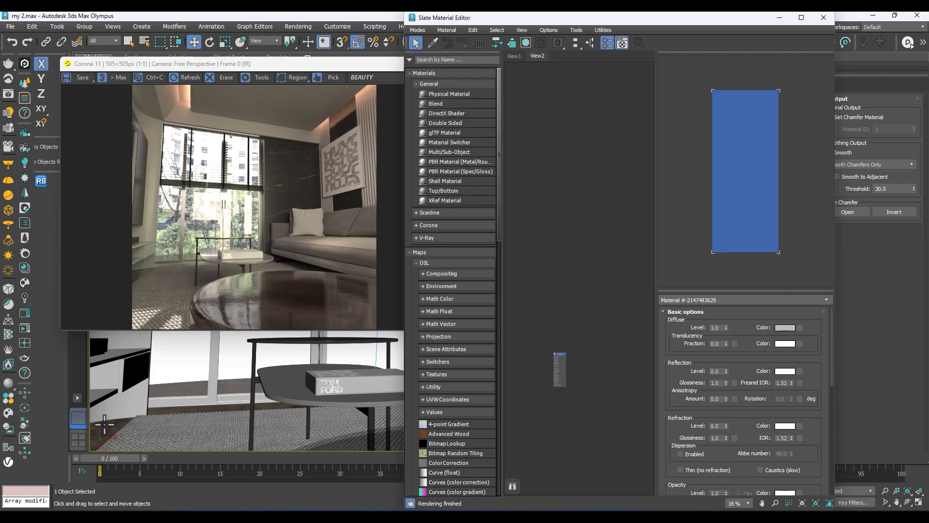
left_click(104, 425)
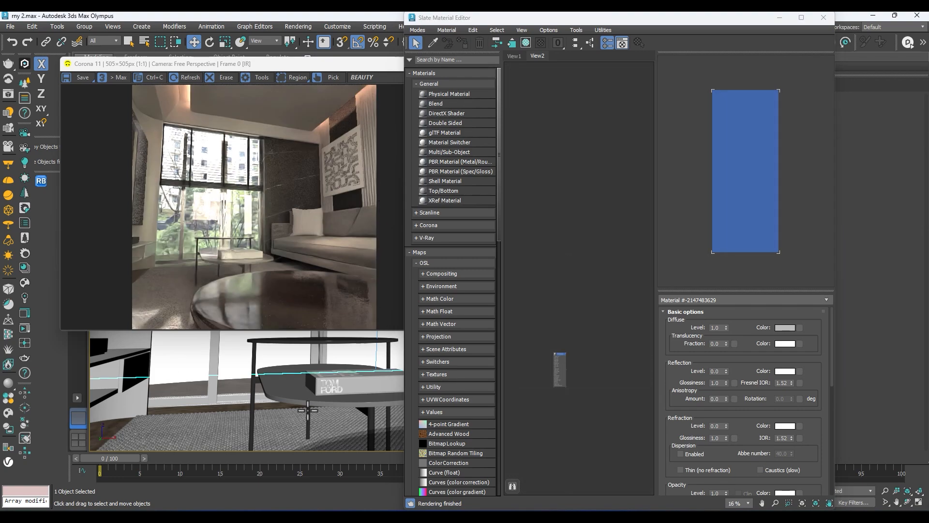
left_click(433, 43)
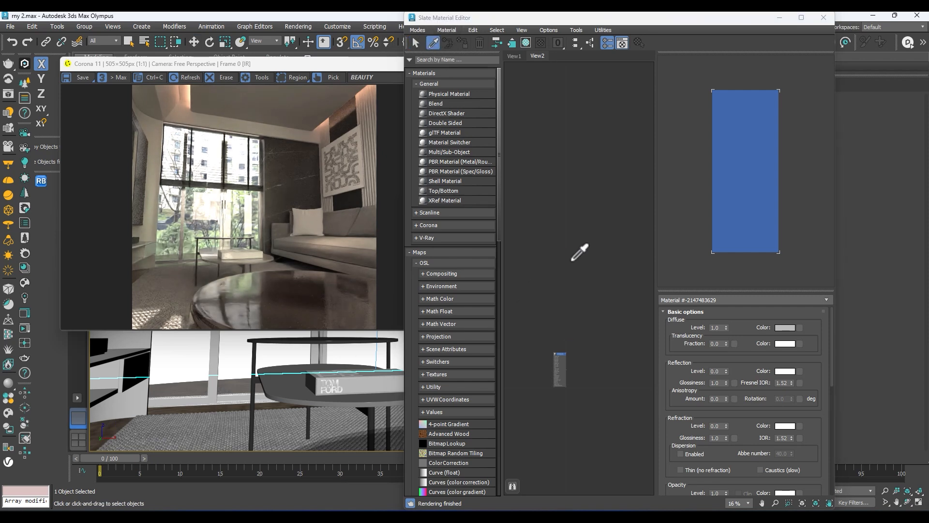
left_click(586, 234)
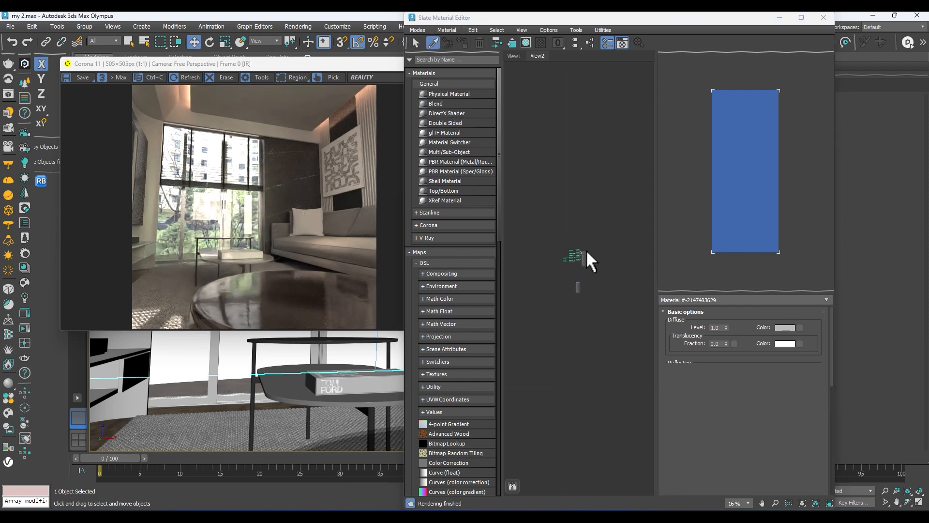
scroll(579, 318, "up", 3)
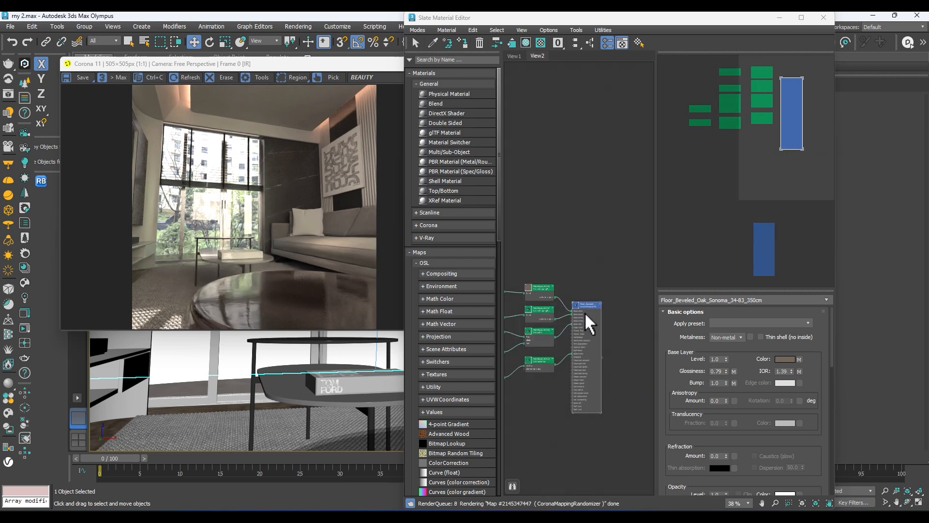
scroll(588, 300, "up", 2)
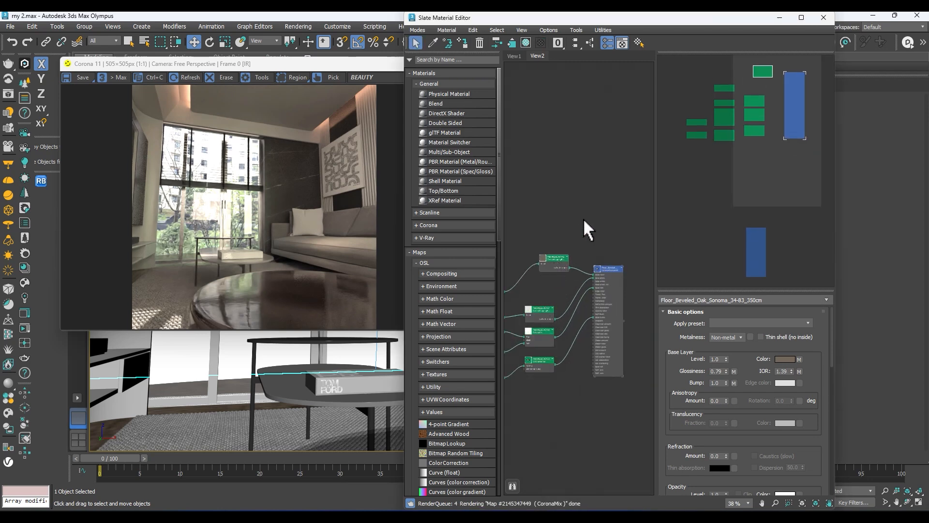
- Examine the floor material's node tree and the settings of the CoronaMappingRandomizer map feeding its base color
scroll(505, 274, "down", 3)
scroll(536, 260, "up", 3)
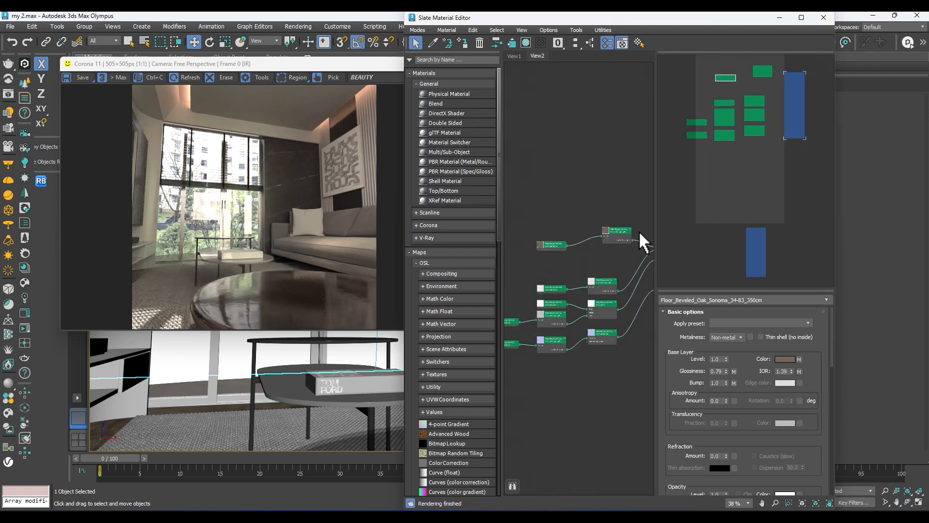
scroll(612, 233, "up", 3)
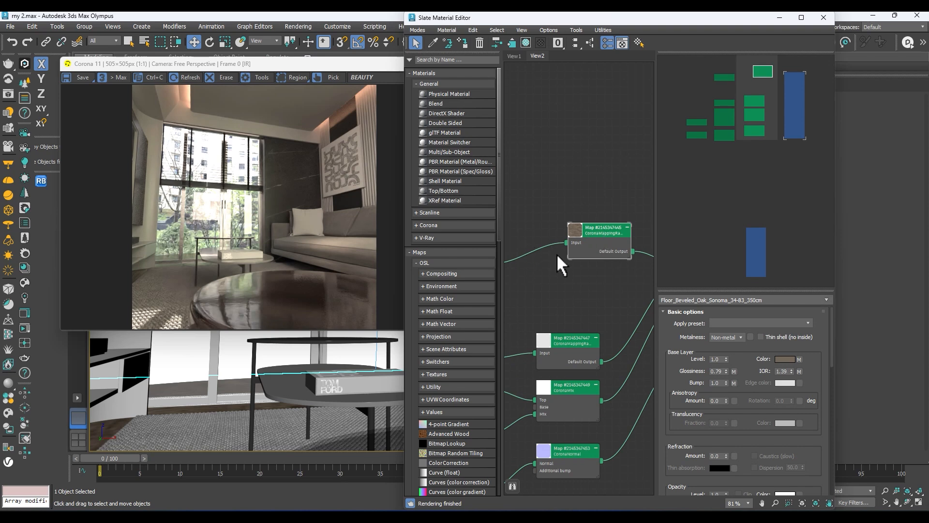
double_click(575, 245)
scroll(585, 238, "down", 1)
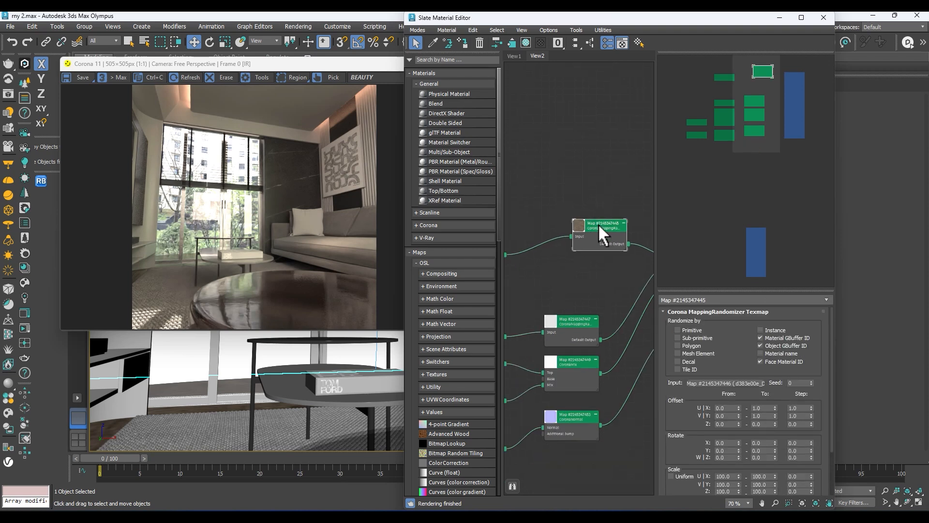
scroll(591, 222, "up", 2)
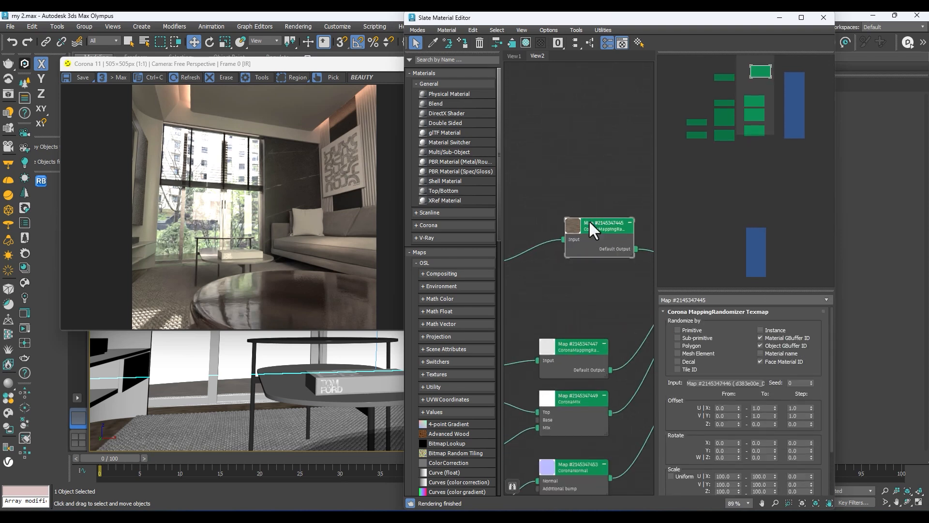
scroll(589, 221, "down", 4)
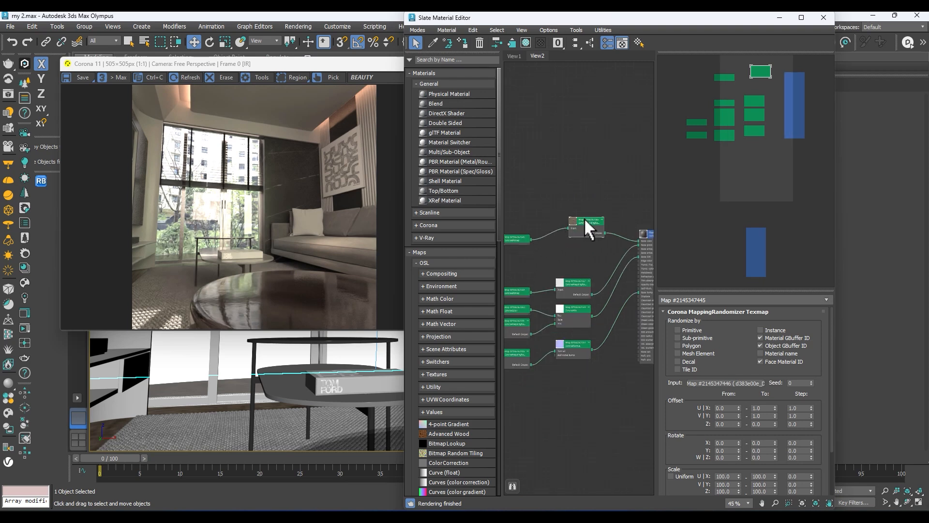
scroll(577, 233, "down", 3)
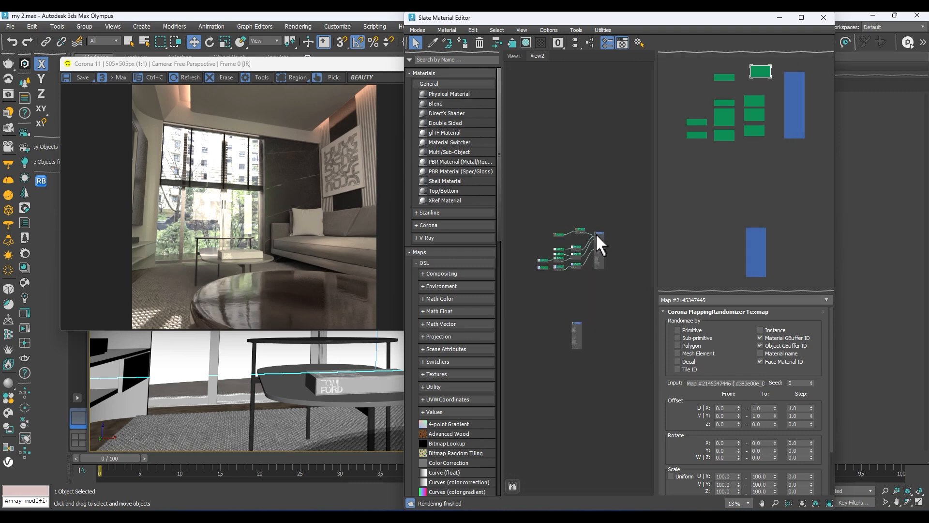
- Close the Slate Material Editor and move the render window away to clear the Perspective viewport
left_click(367, 141)
left_click_drag(414, 70, 296, 112)
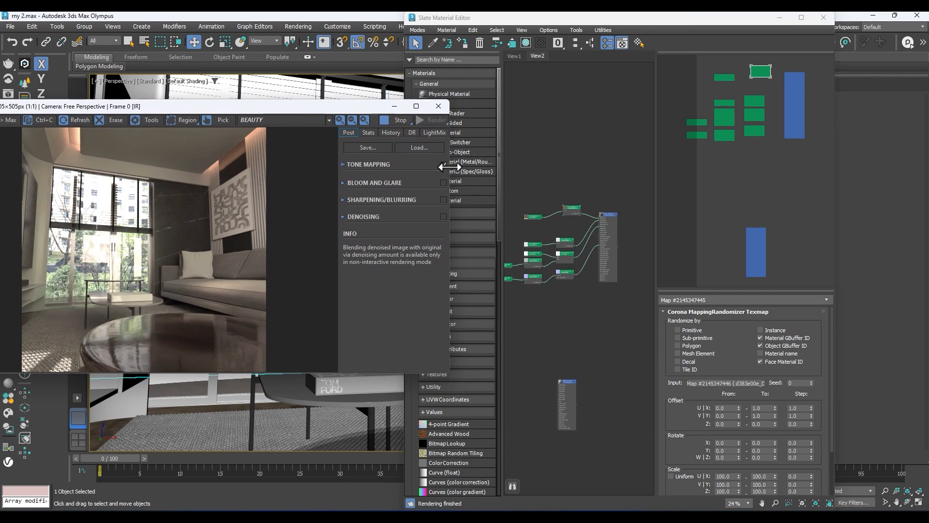
left_click_drag(298, 109, 719, 111)
left_click(823, 17)
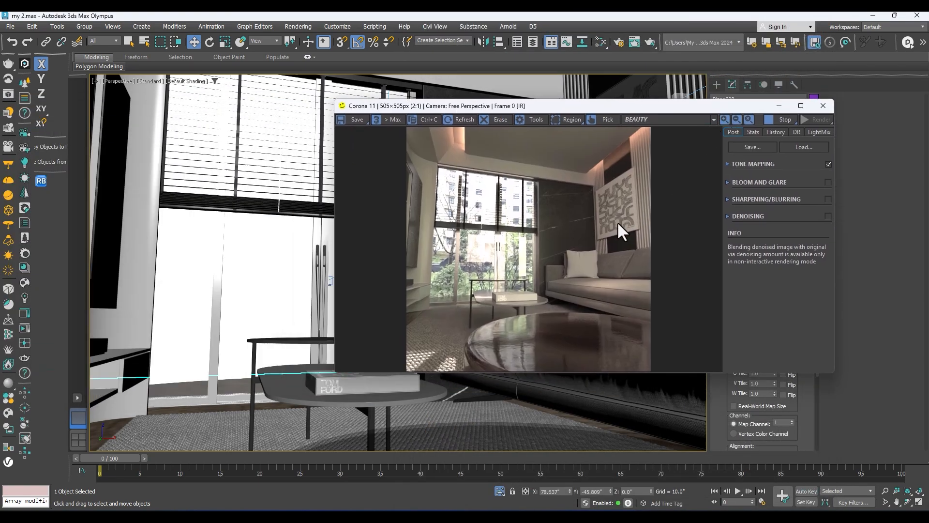
left_click_drag(622, 108, 0, 218)
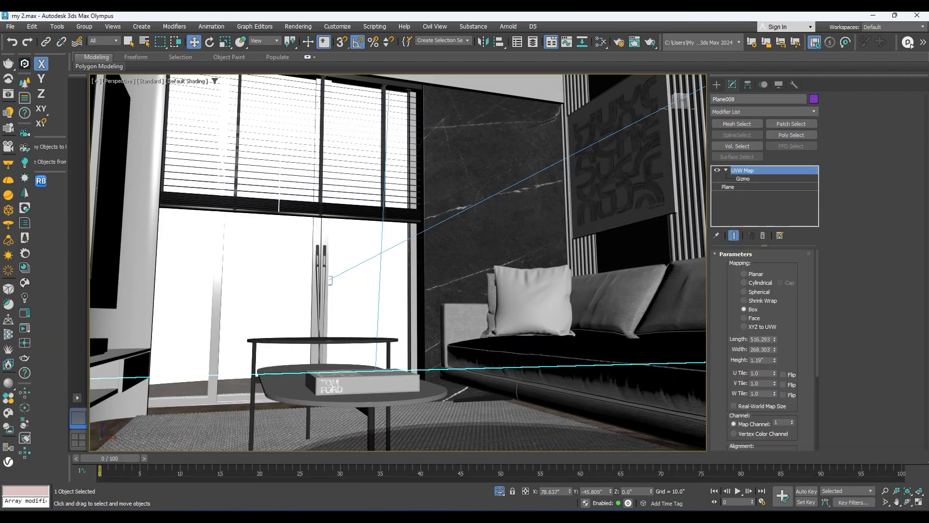
- Inspect the floor's UVW Map gizmo in the Top and Perspective viewports, then leave gizmo editing
scroll(632, 241, "down", 2)
scroll(655, 228, "down", 1)
scroll(657, 226, "up", 2)
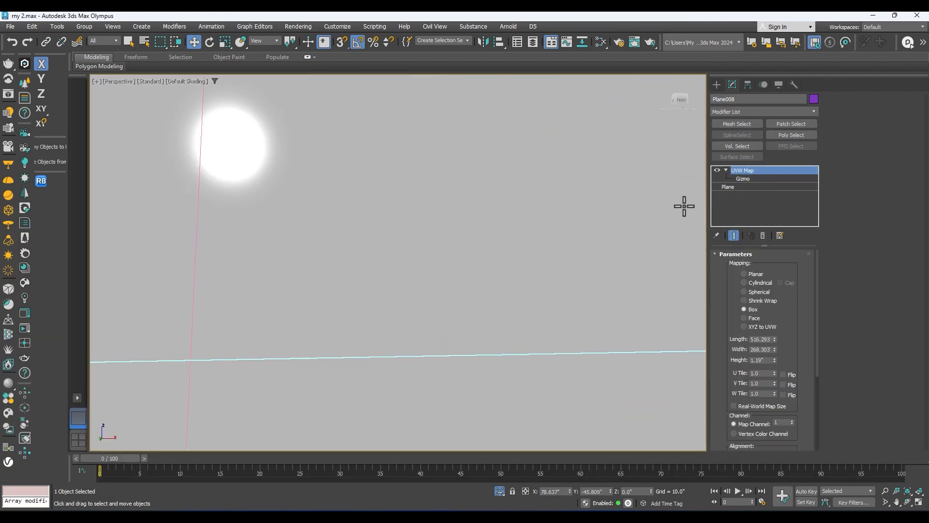
left_click(740, 176)
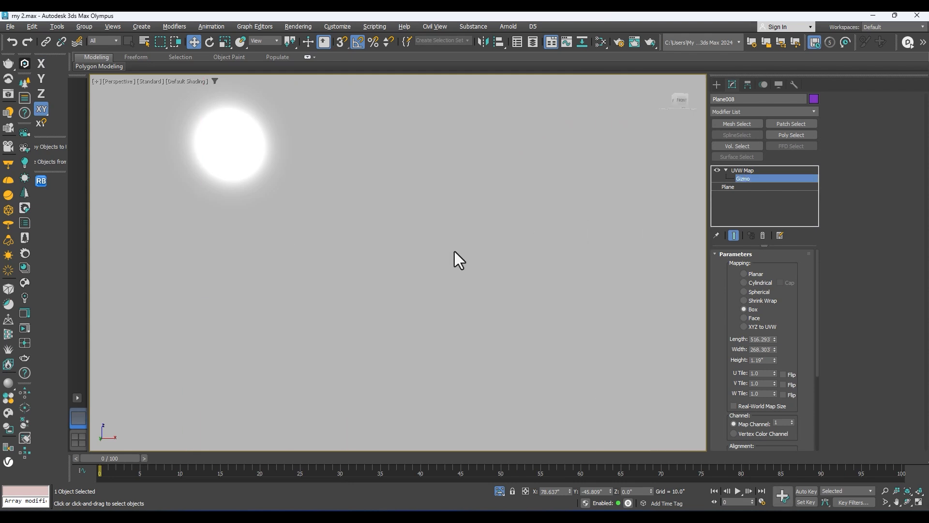
key("alt+w")
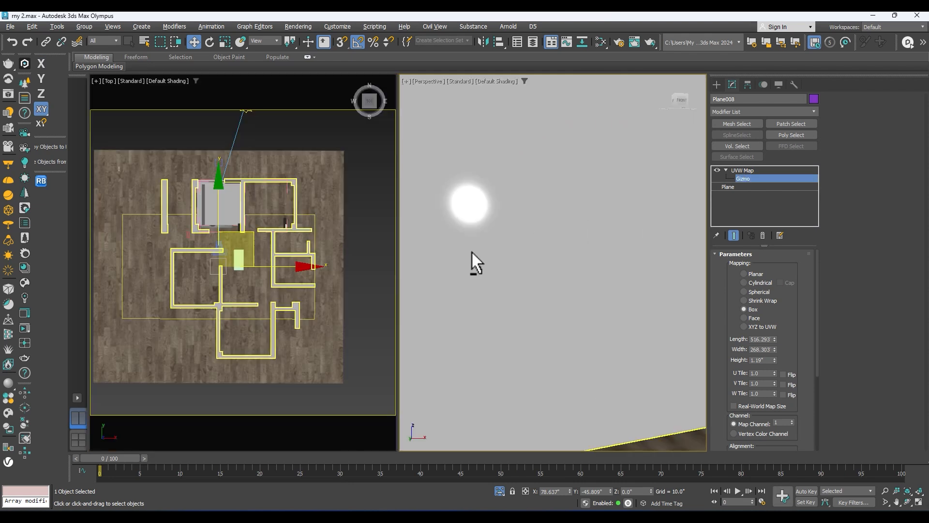
key("alt+w")
left_click(776, 178)
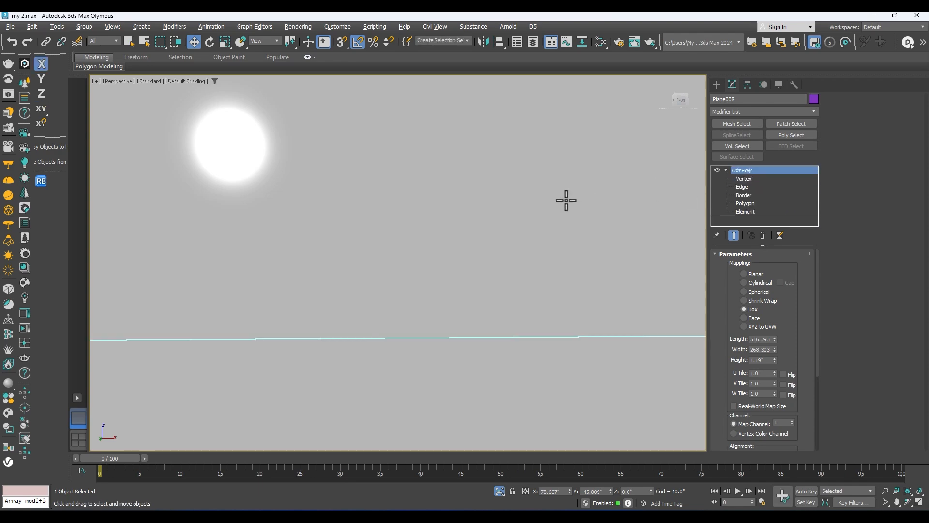
- Hide the wall that blocks the Perspective view into the living room
left_click(566, 198)
right_click(592, 165)
left_click(612, 132)
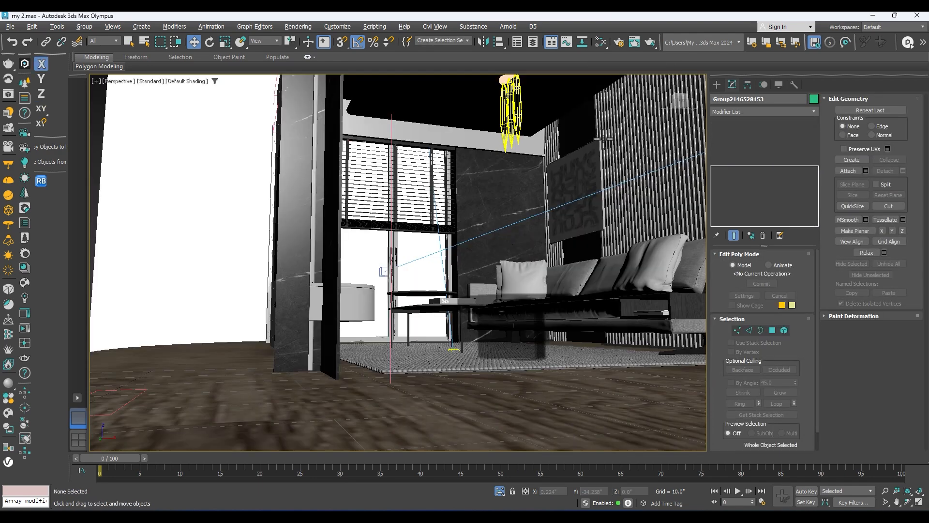
- Select the slatted wall group with the artwork behind the sofa and view it up close
left_click(553, 180)
scroll(561, 186, "up", 3)
middle_click_drag(690, 208, 708, 208, "alt")
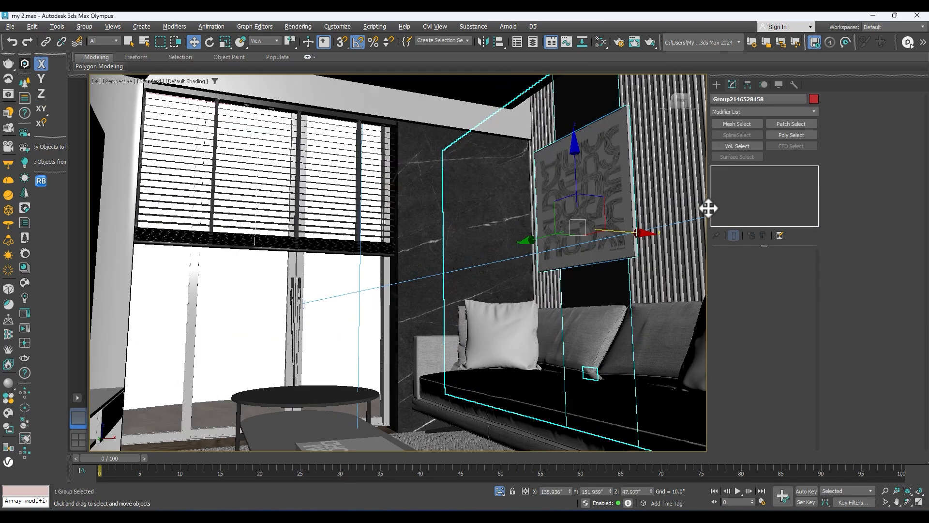
middle_click_drag(618, 236, 513, 251, "alt")
scroll(594, 241, "up", 3)
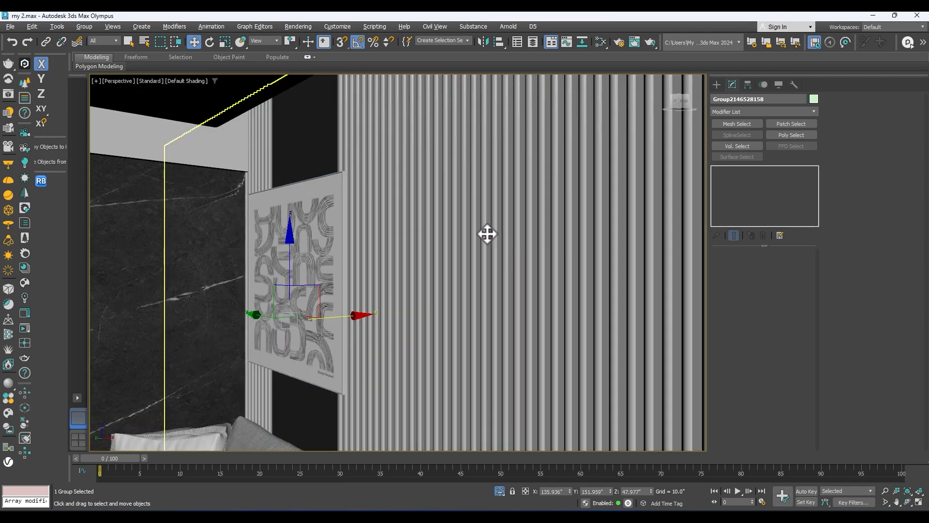
- Try to shift the slatted wall and artwork group along the X axis by about -8.6 inches
left_click_drag(355, 315, 304, 315)
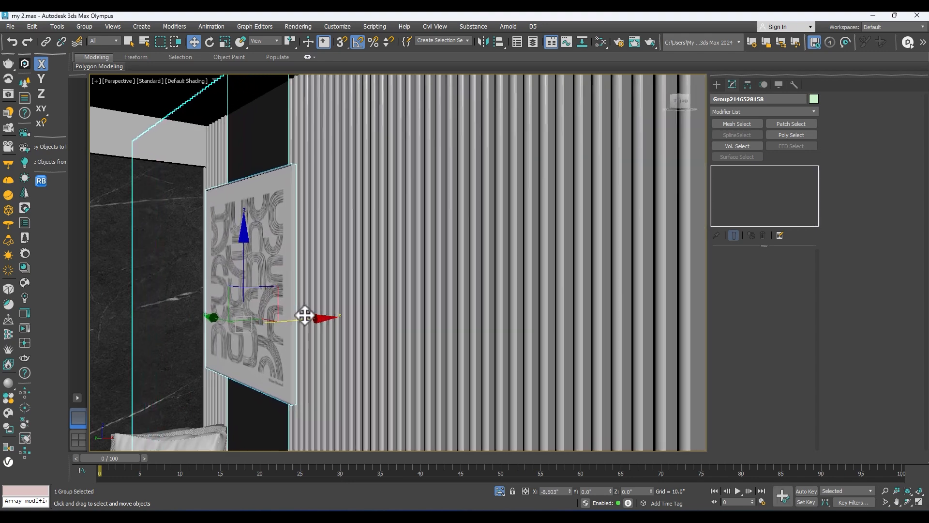
scroll(306, 315, "down", 2)
scroll(434, 246, "down", 4)
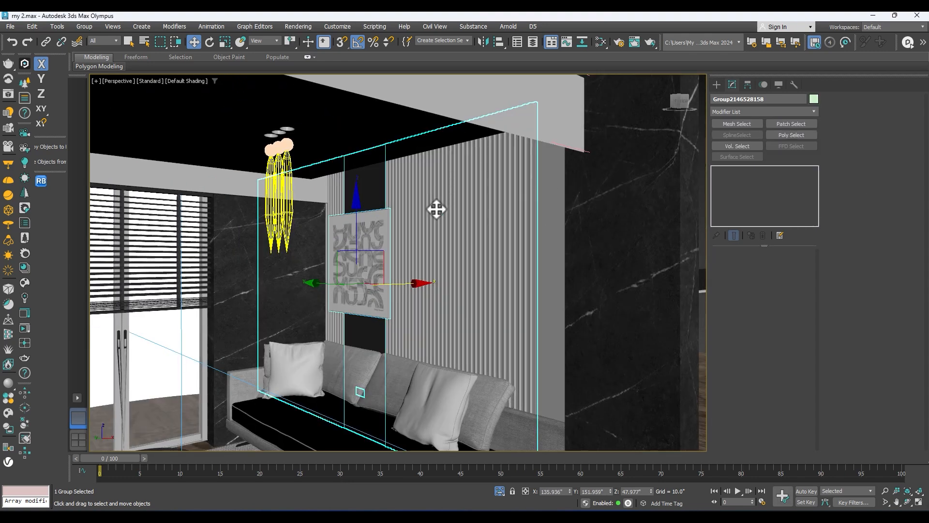
- Sample the slatted wall's material into the Slate Material Editor, inspect its CoronaPhysicalMtl node, and remove the node from the view
key("m")
scroll(572, 137, "up", 10)
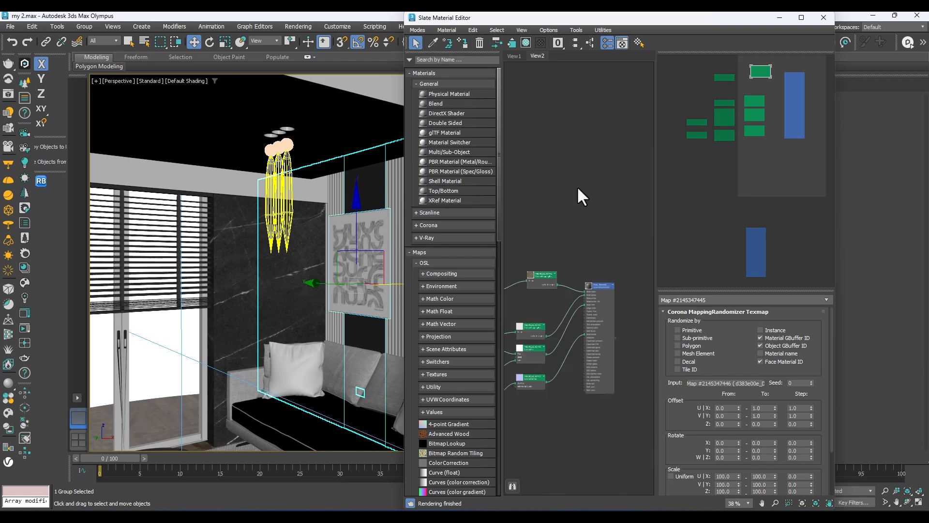
left_click(433, 43)
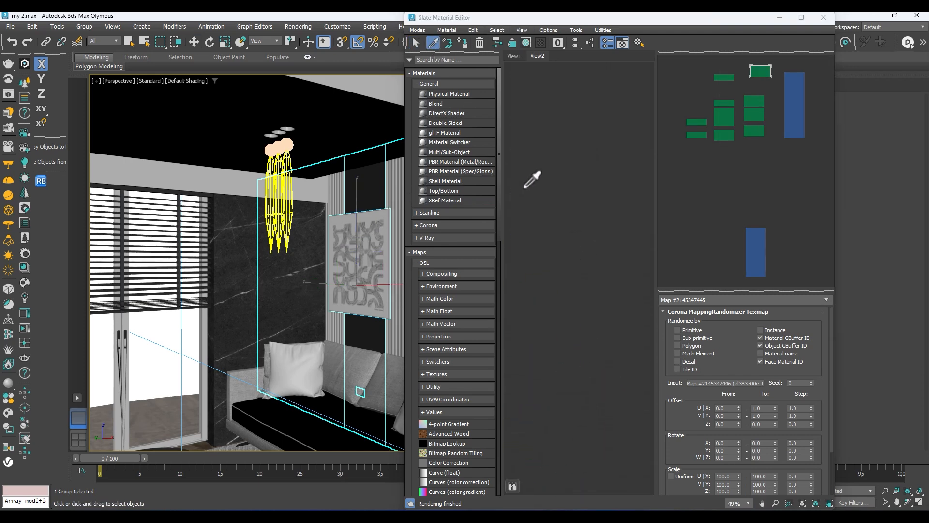
double_click(570, 200)
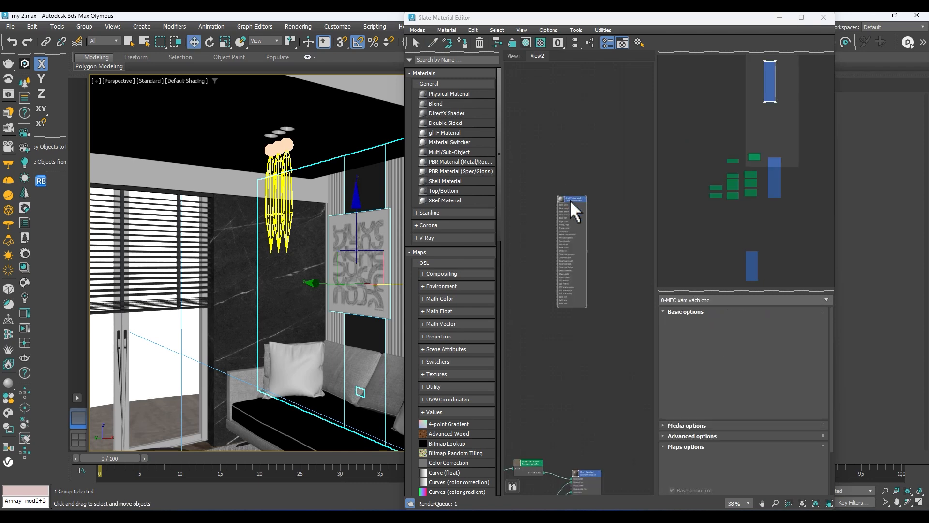
scroll(570, 201, "up", 4)
scroll(592, 192, "down", 3)
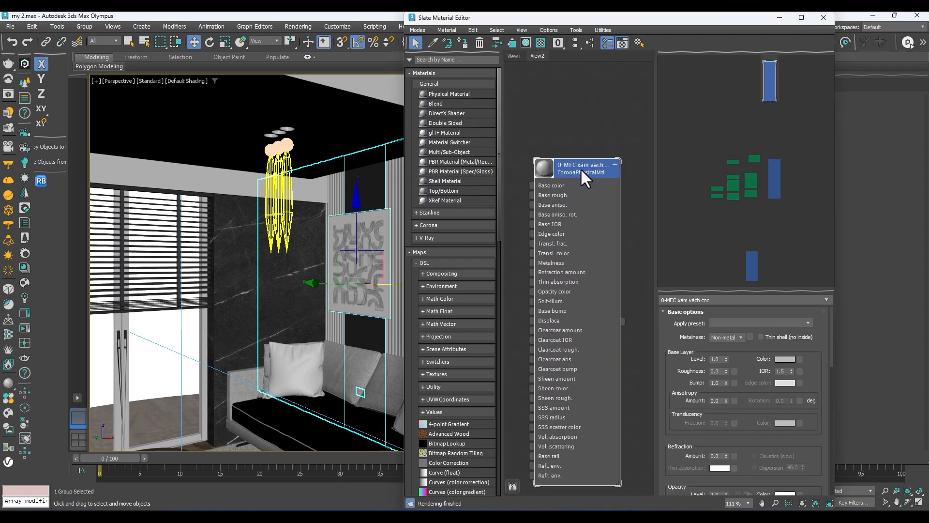
key("Delete")
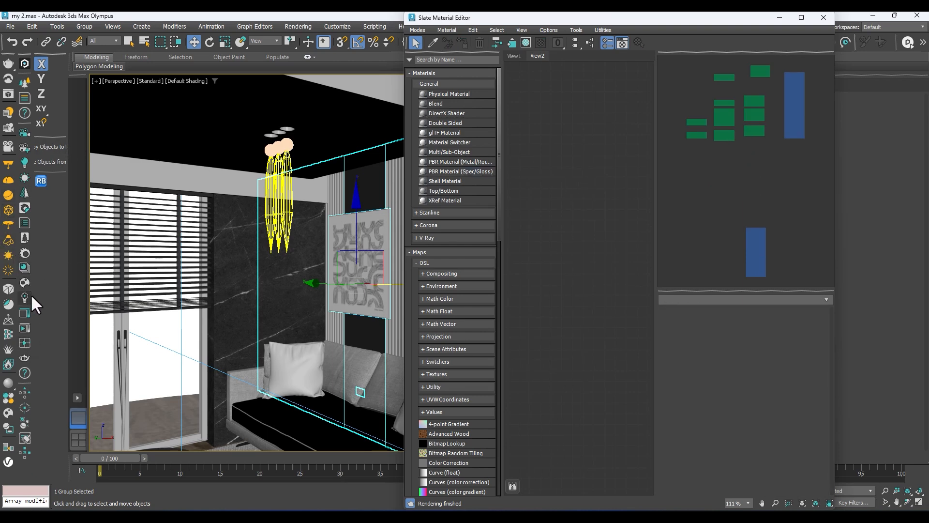
- Open the Corona Material Library at the Carpaints category and move it aside so the scene stays accessible
left_click(24, 265)
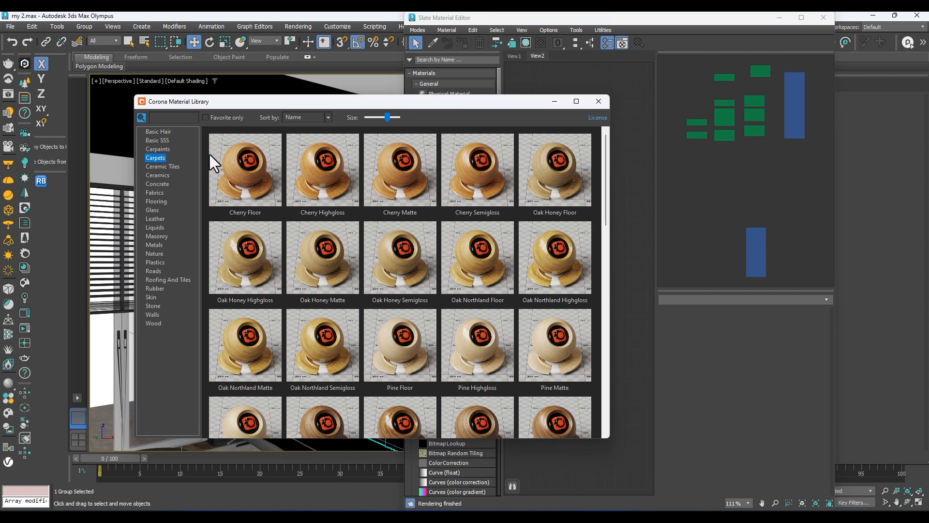
left_click(162, 148)
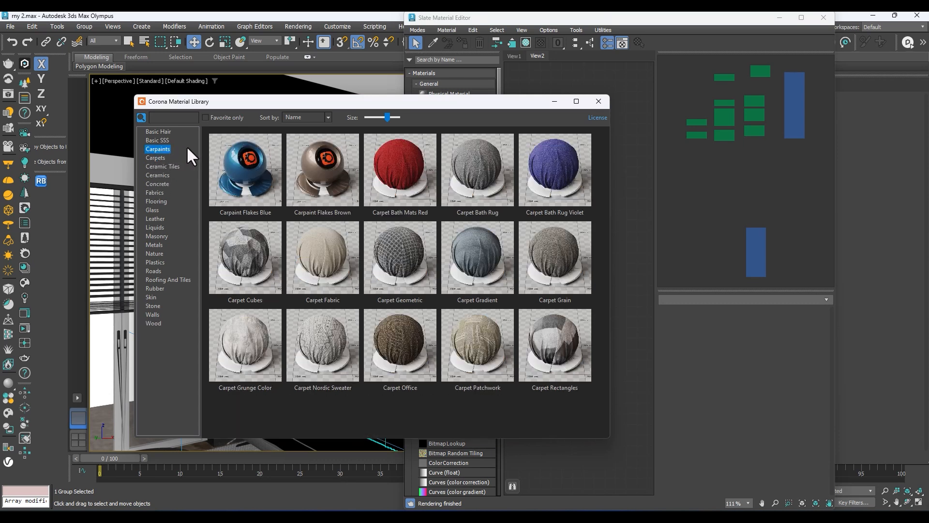
left_click_drag(297, 103, 0, 119)
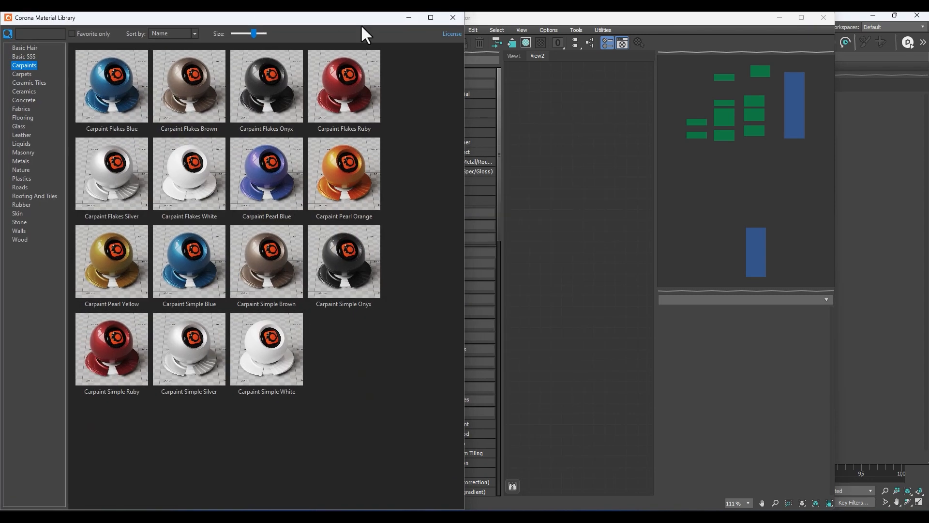
left_click_drag(361, 24, 187, 127)
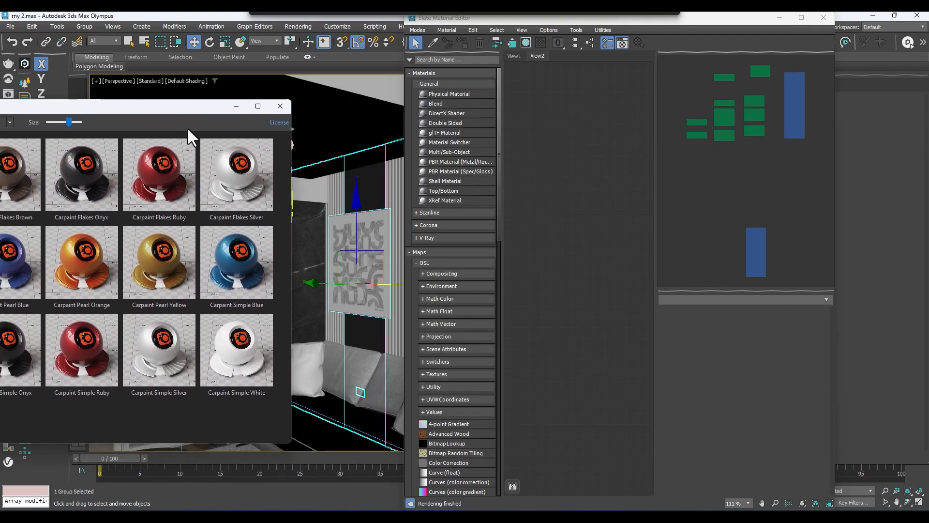
- Assign the Carpaint Simple White library material to the slatted wall panels behind the sofa
left_click_drag(233, 356, 425, 212)
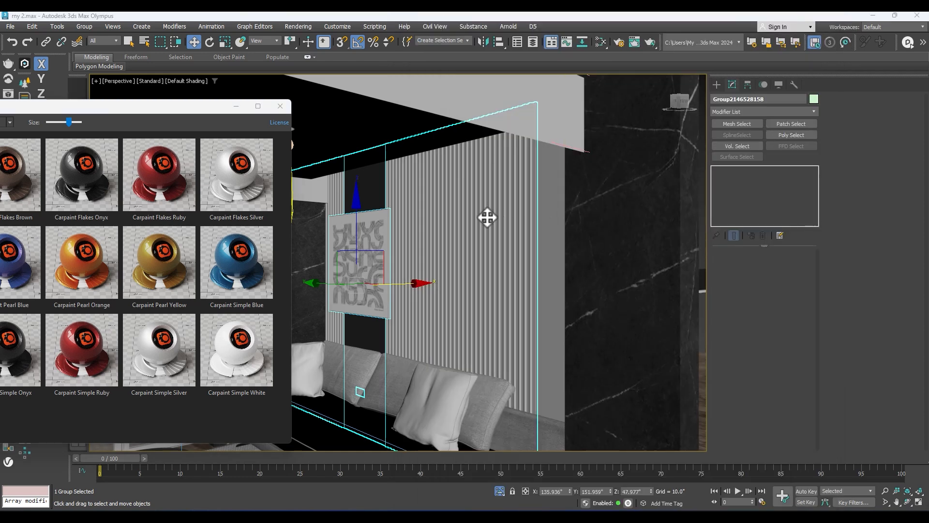
right_click(236, 349)
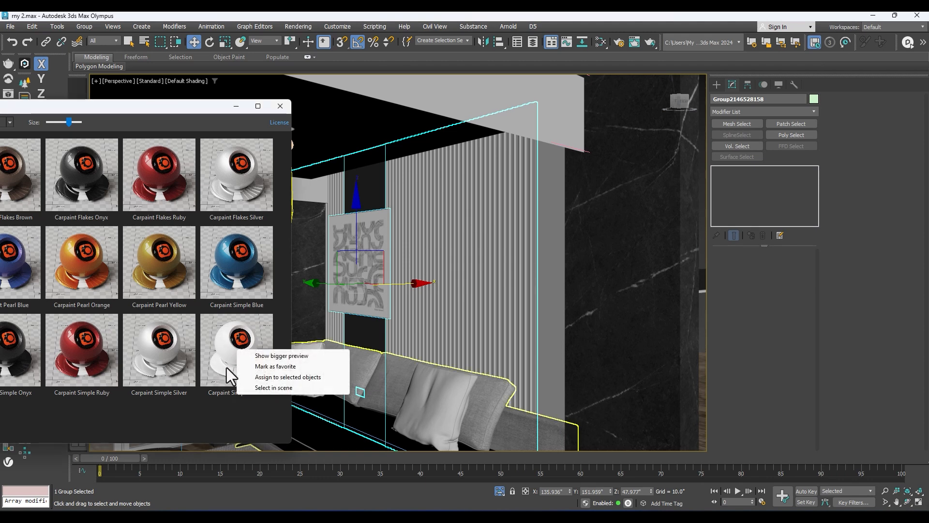
left_click(272, 379)
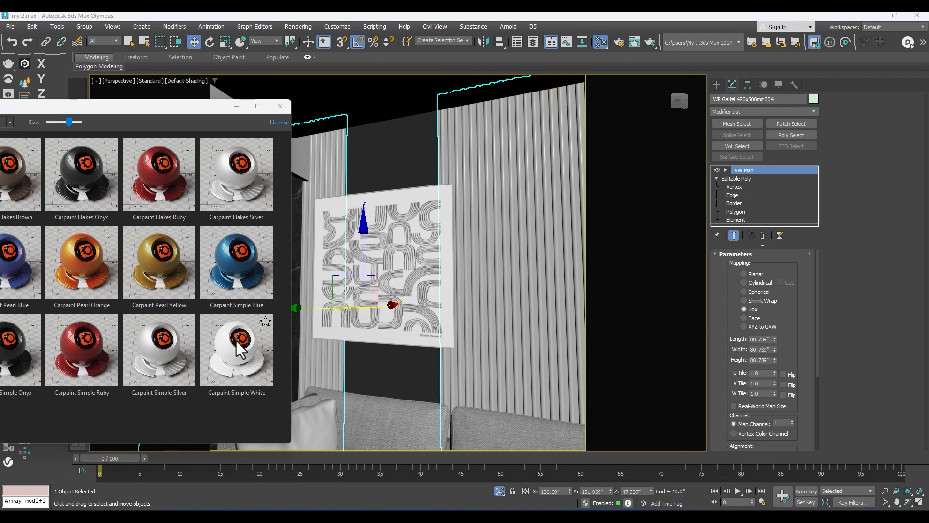
right_click(238, 341)
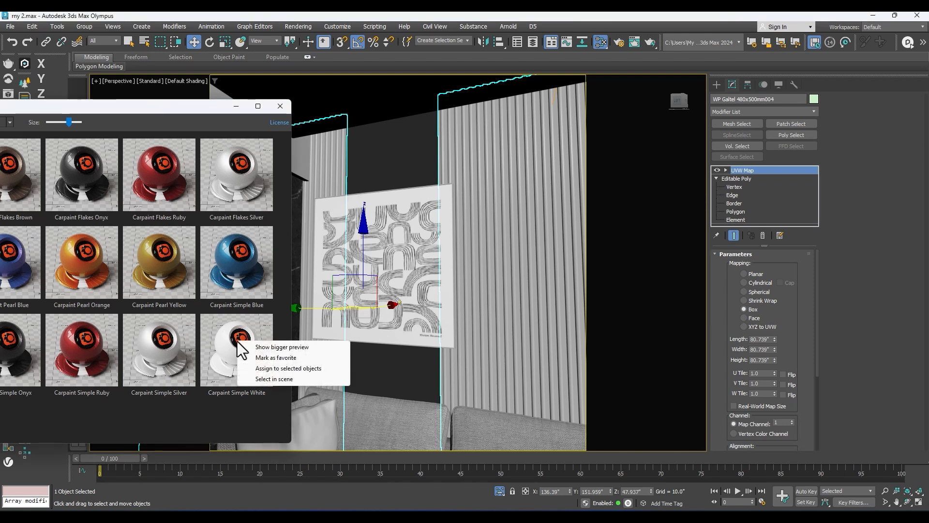
left_click(272, 369)
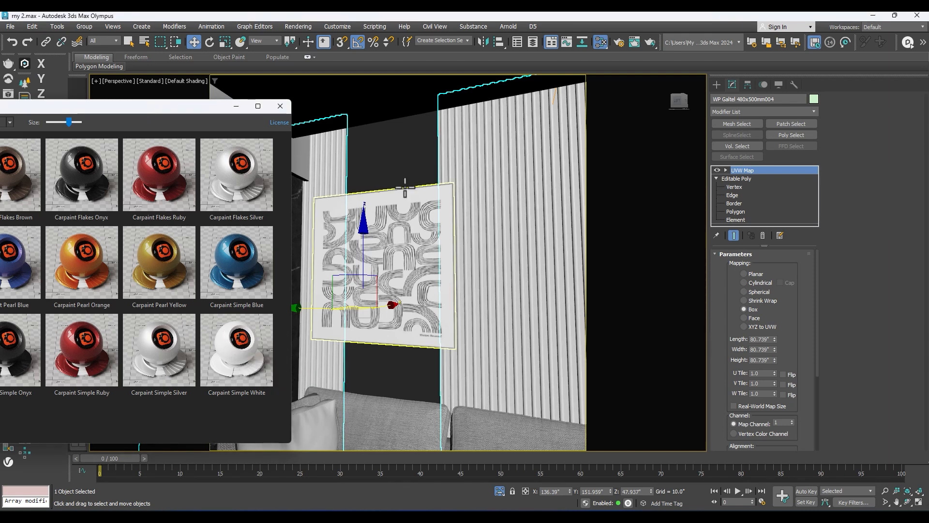
- Examine the dark panel behind the artwork, the ceiling, and the TV wall's slats and marble surround
scroll(394, 178, "down", 3)
scroll(397, 165, "up", 4)
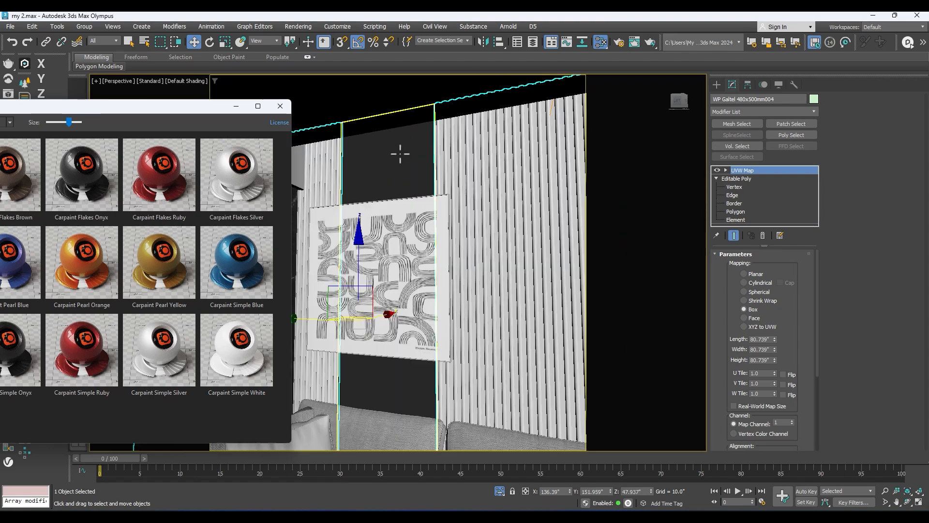
left_click(411, 172)
scroll(416, 170, "up", 2)
left_click_drag(420, 170, 416, 169)
mouse_move(395, 187)
middle_mouse_down("alt")
mouse_move(404, 187)
mouse_move(384, 164)
mouse_move(387, 207)
mouse_move(393, 189)
mouse_move(310, 222)
mouse_move(419, 222)
mouse_move(365, 222)
mouse_move(353, 192)
mouse_move(406, 216)
mouse_move(342, 208)
mouse_move(534, 222)
mouse_move(492, 233)
mouse_move(491, 224)
mouse_move(452, 224)
mouse_move(469, 227)
mouse_move(473, 218)
mouse_move(454, 224)
mouse_move(467, 213)
mouse_move(478, 252)
middle_mouse_up("alt")
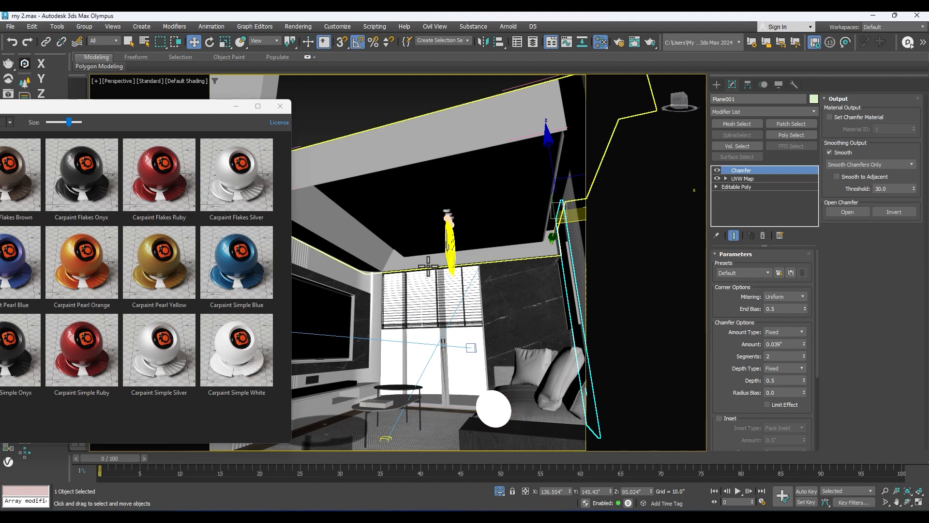
middle_click_drag(430, 266, 402, 246)
left_click(325, 253)
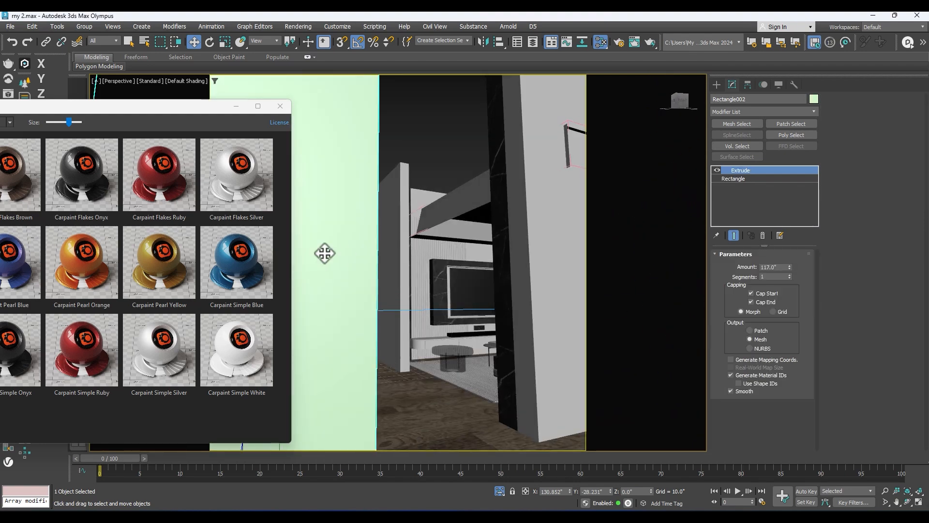
scroll(324, 253, "up", 5)
left_click(479, 268)
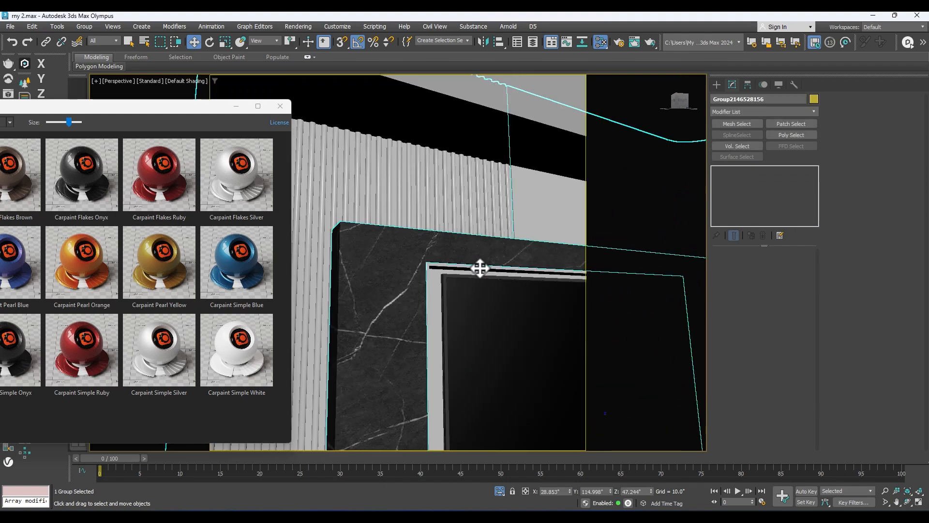
scroll(355, 234, "up", 2)
scroll(356, 235, "down", 1)
middle_click_drag(356, 235, 388, 215, "alt")
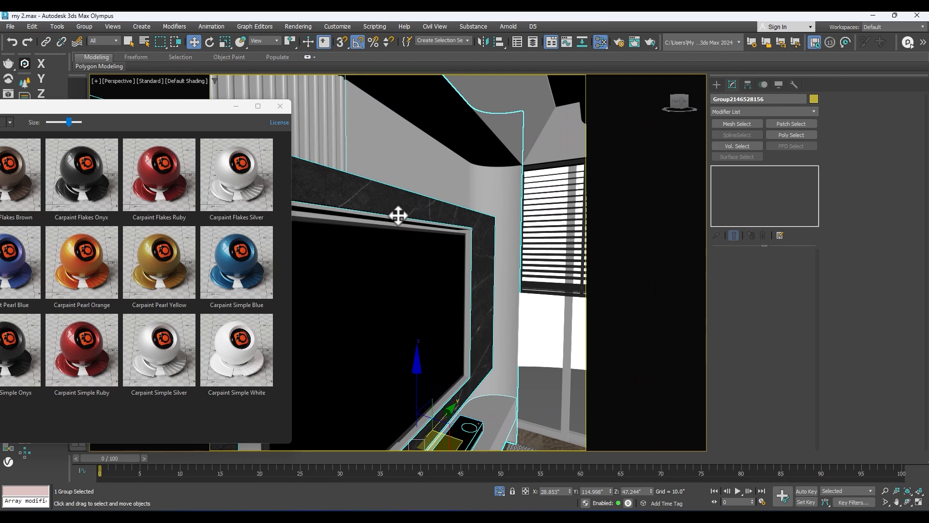
middle_click_drag(460, 216, 373, 197)
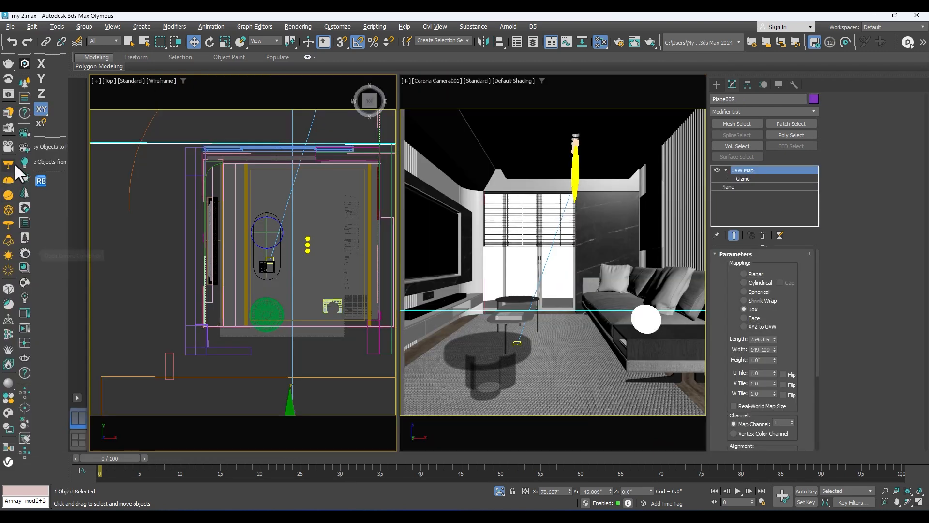
- Draw a rectangular Corona light of about 54 by 76 inches over the living room and raise it to just below the ceiling
left_click(15, 165)
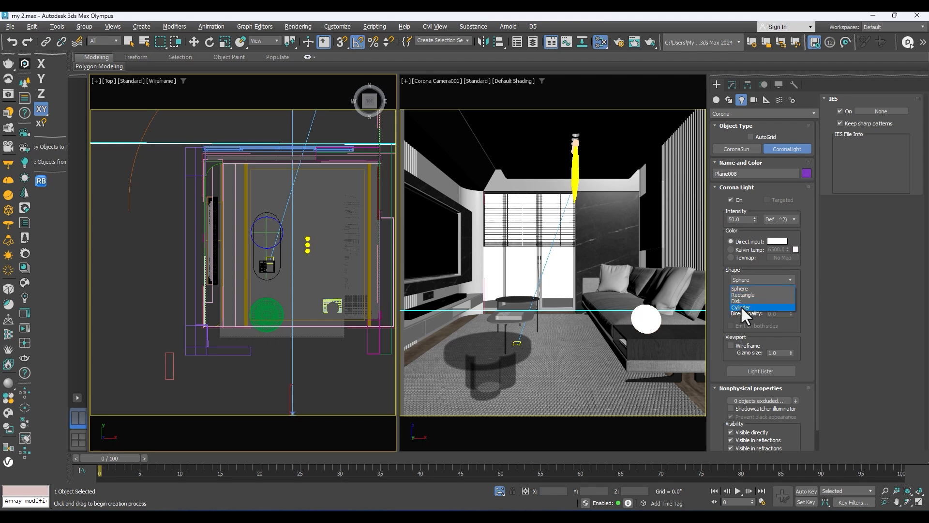
left_click(743, 294)
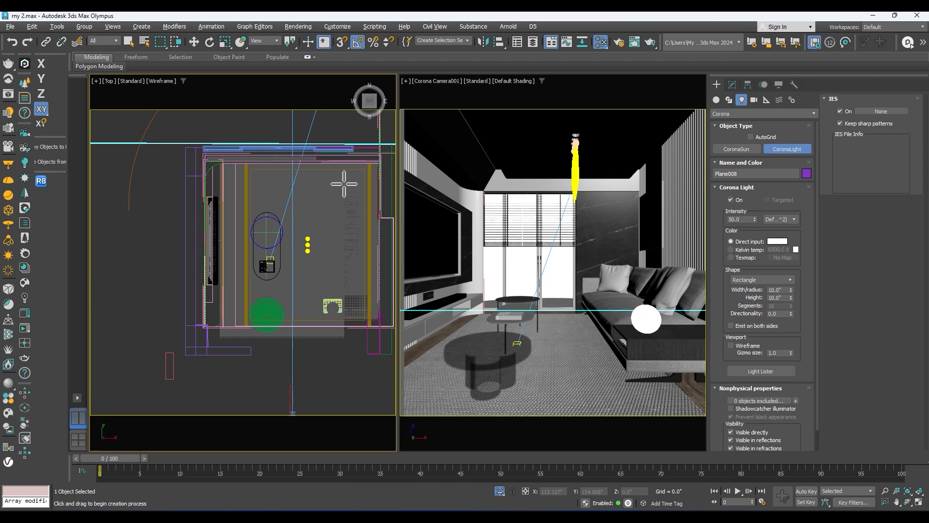
scroll(216, 205, "down", 2)
left_click_drag(283, 230, 312, 274)
key("w")
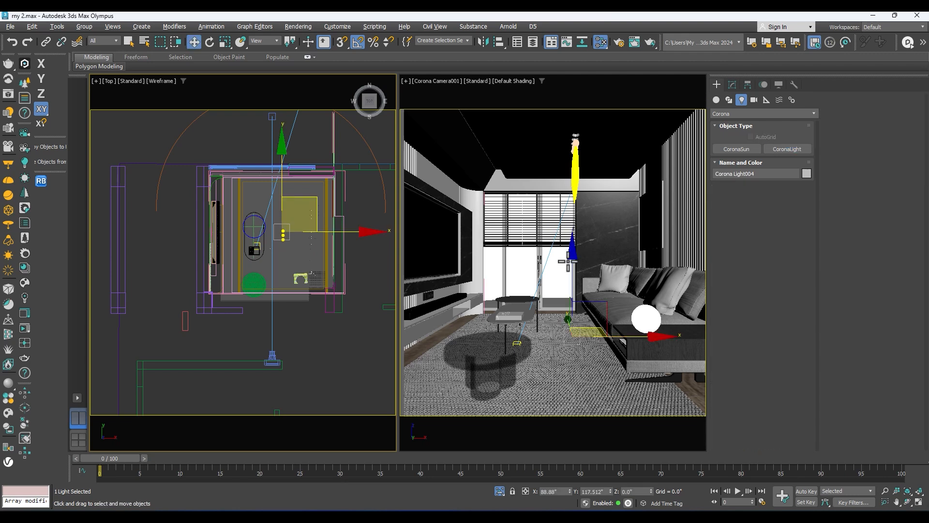
left_click_drag(574, 253, 592, 180)
left_click_drag(562, 146, 552, 125)
- Turn off the ceiling light's direct, reflection, refraction, caustics and occlusion options, and set its intensity to 4
left_click(732, 86)
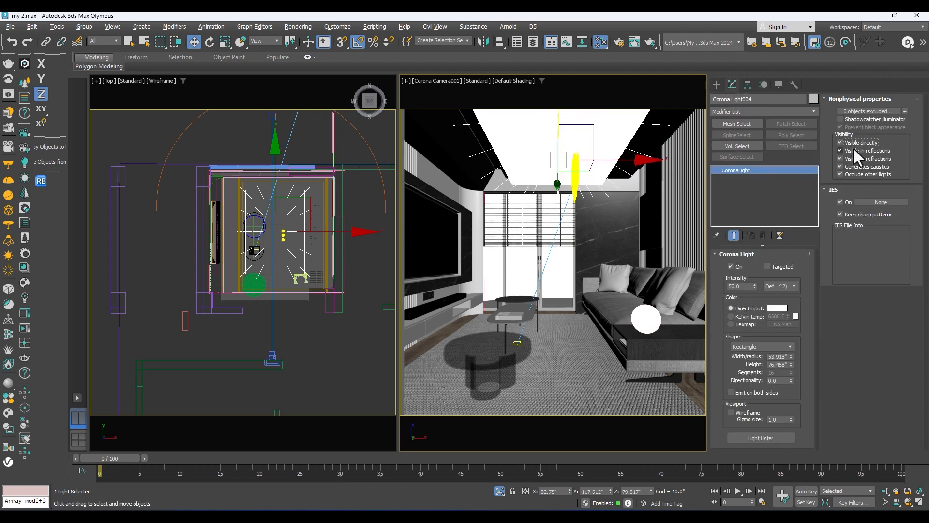
left_click(847, 174)
double_click(749, 287)
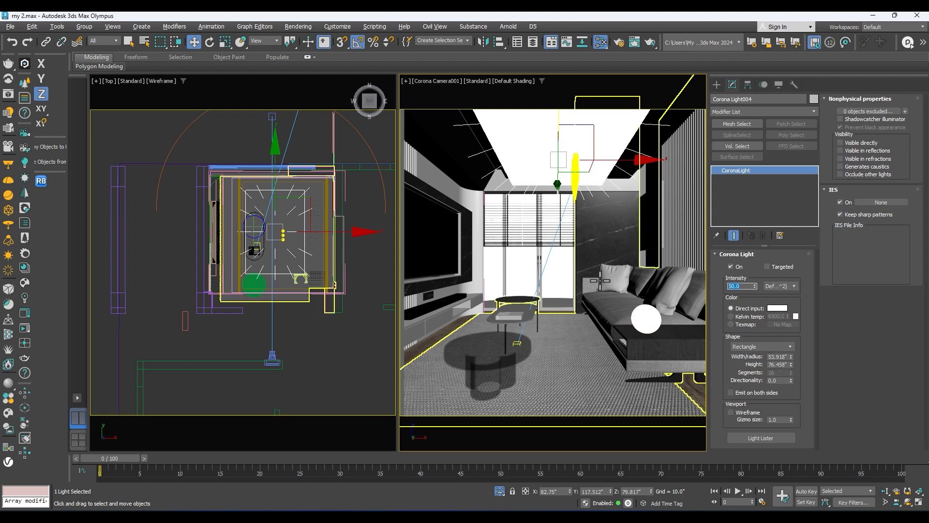
type("4")
key("Return")
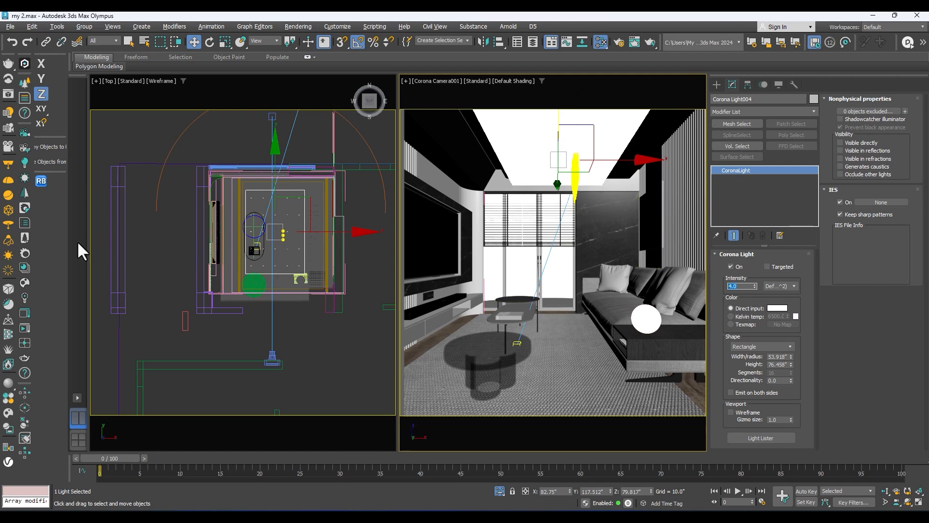
- Display the ceiling light as a wireframe and preview the camera view in an interactive Corona render
left_click(730, 412)
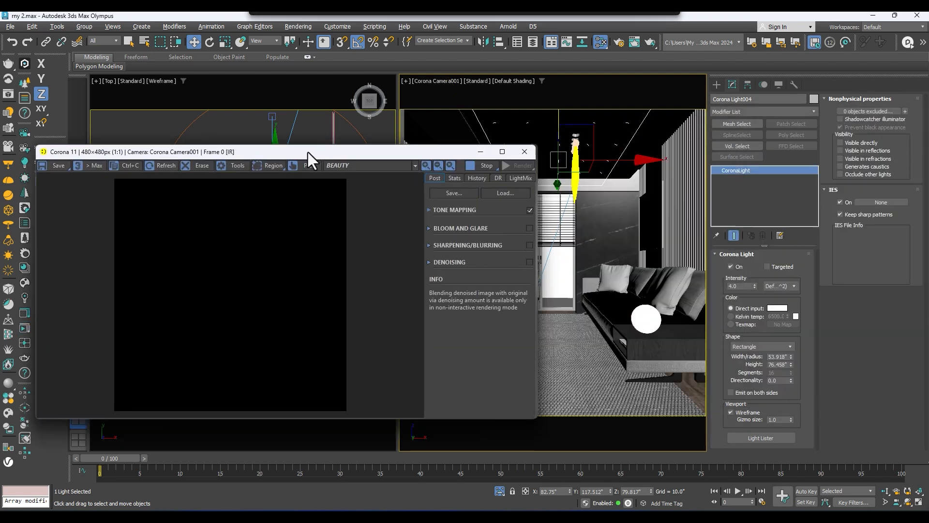
left_click_drag(308, 152, 479, 132)
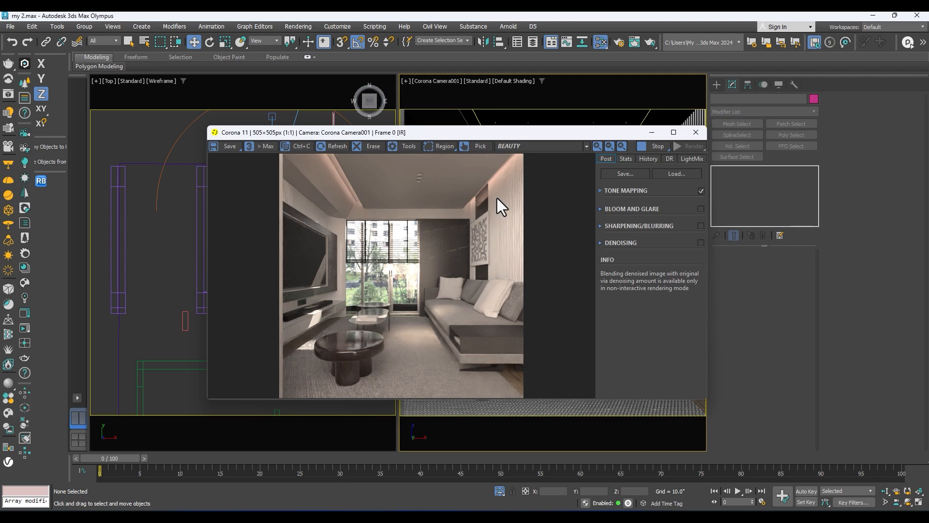
left_click(696, 132)
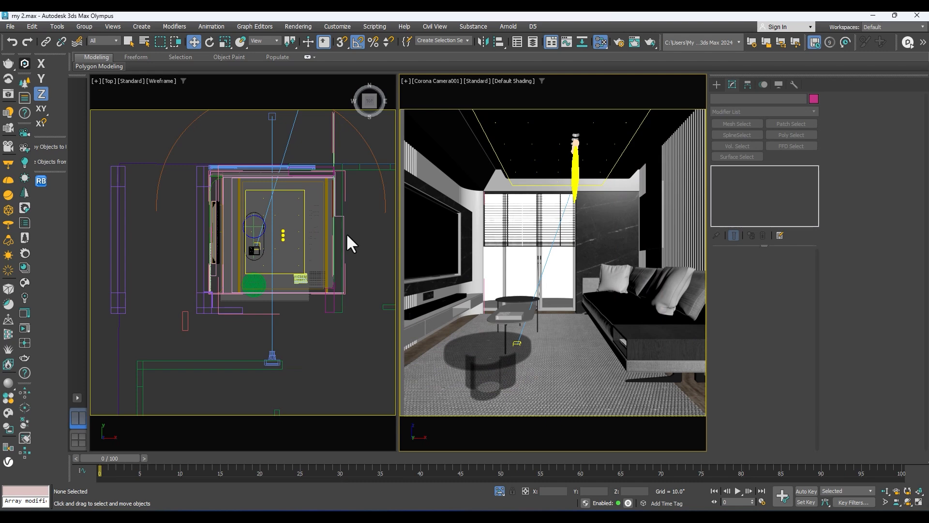
- Limit the Corona render to 30 minutes and a 2% noise level, with Corona High Quality denoising
key("F10")
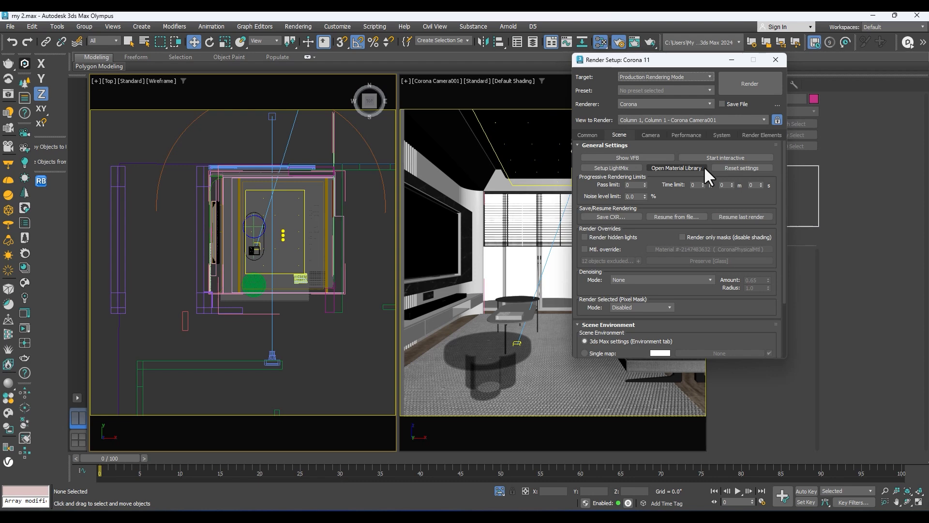
left_click(725, 185)
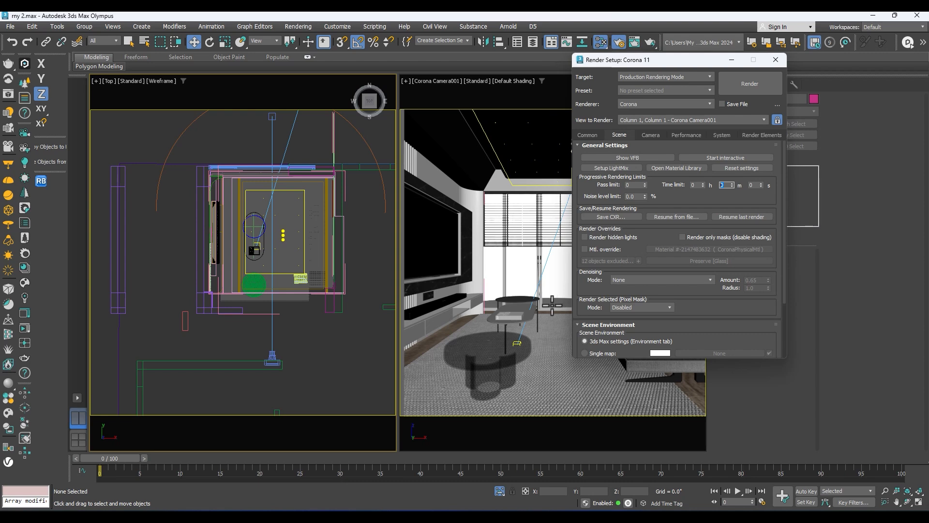
type("30")
double_click(639, 196)
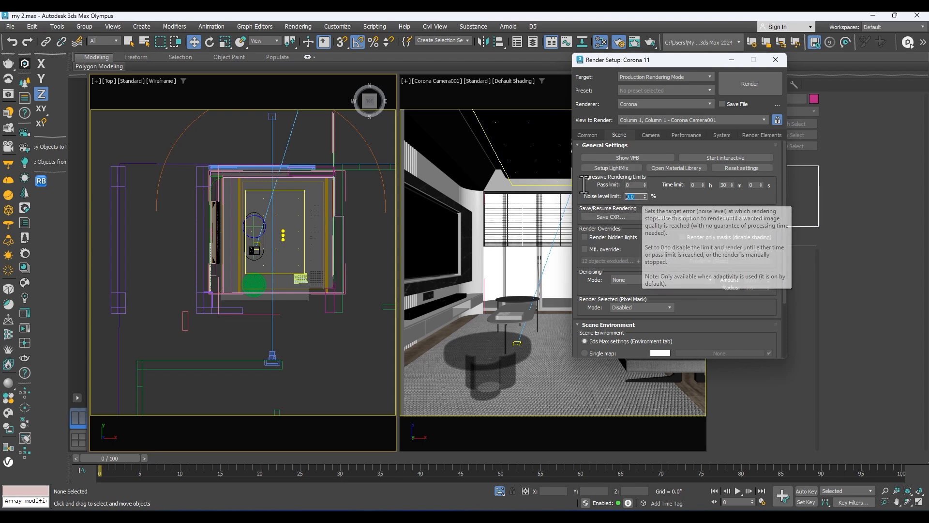
type("2")
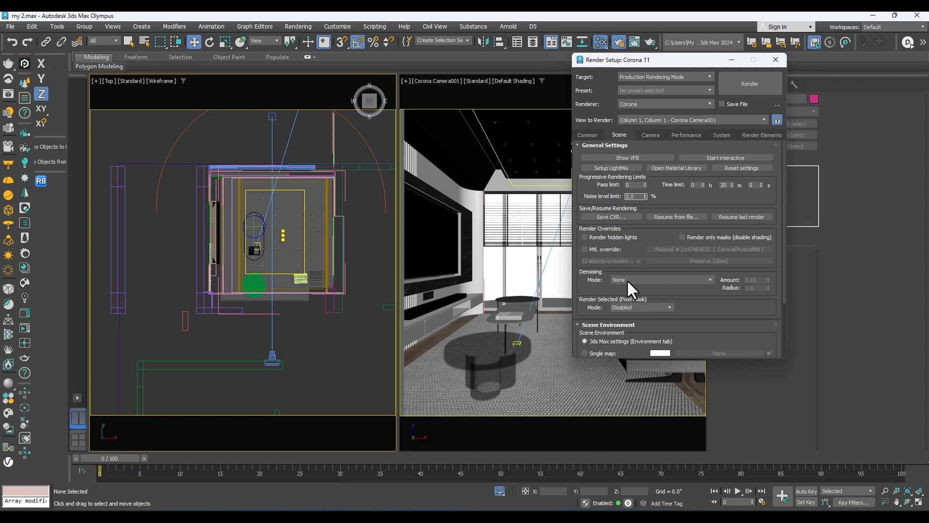
left_click(626, 280)
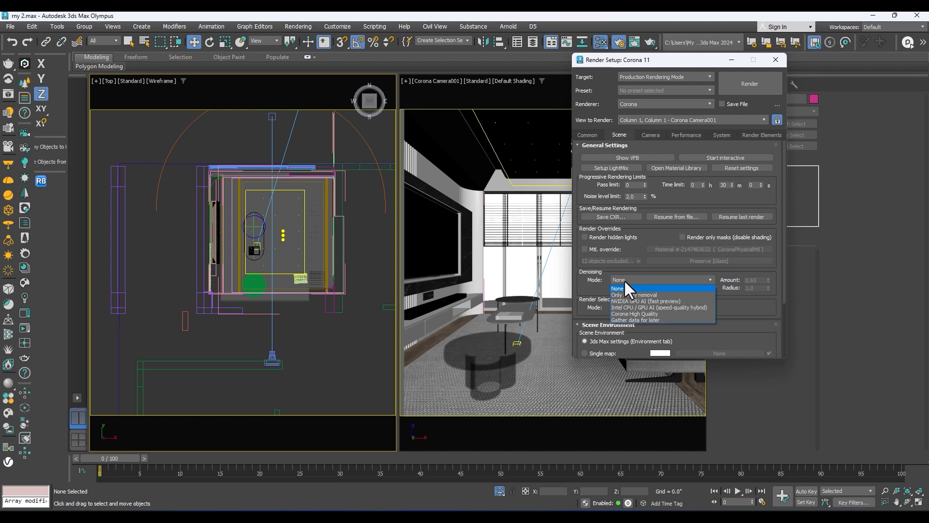
left_click(625, 313)
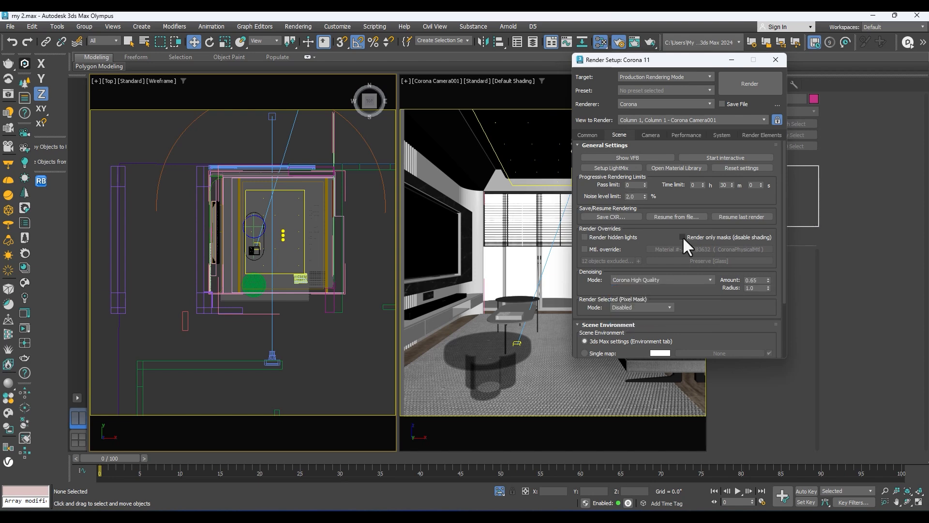
- Generate an interactive LightMix setup with its layers separated by instanced lights and included in denoising
left_click(649, 135)
left_click(684, 135)
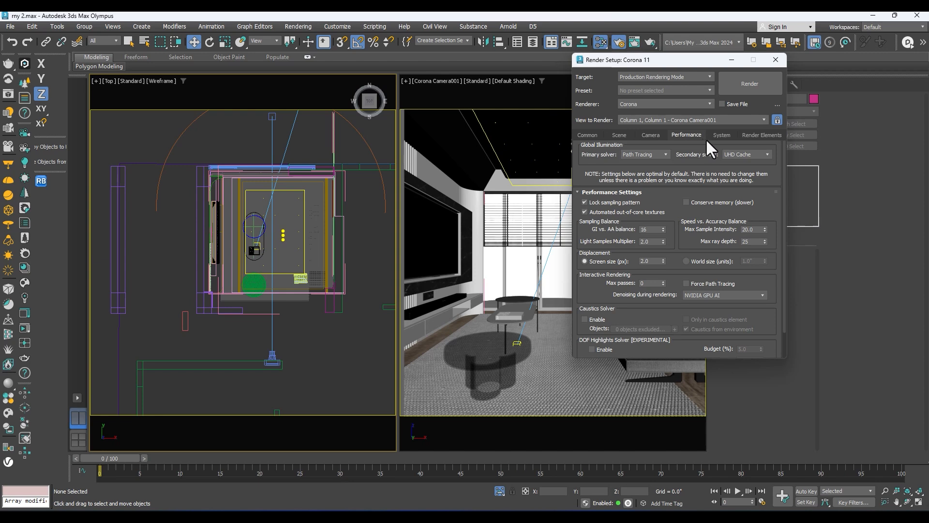
left_click(721, 135)
left_click(760, 135)
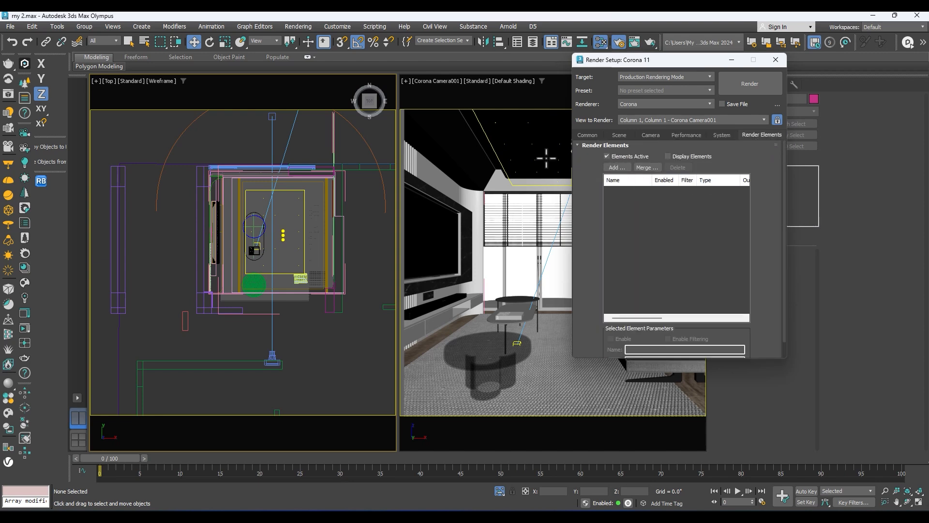
left_click(25, 297)
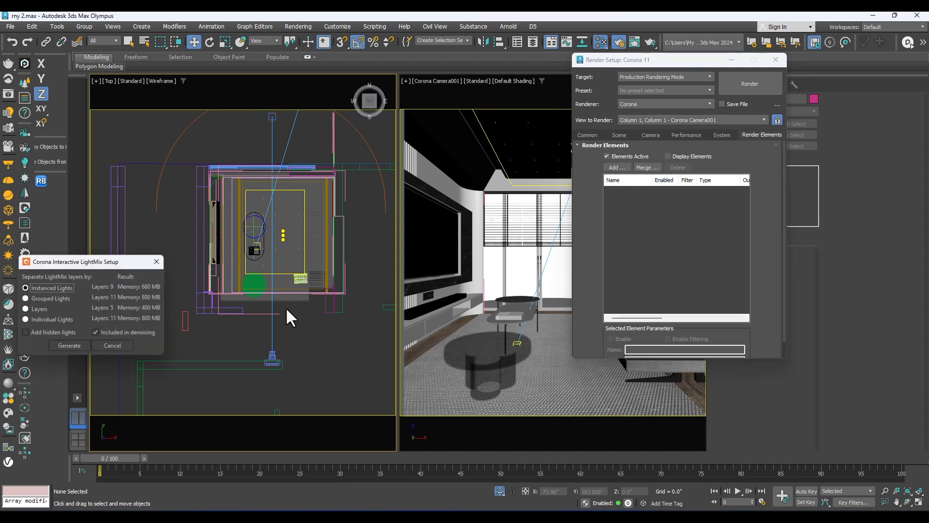
left_click(66, 341)
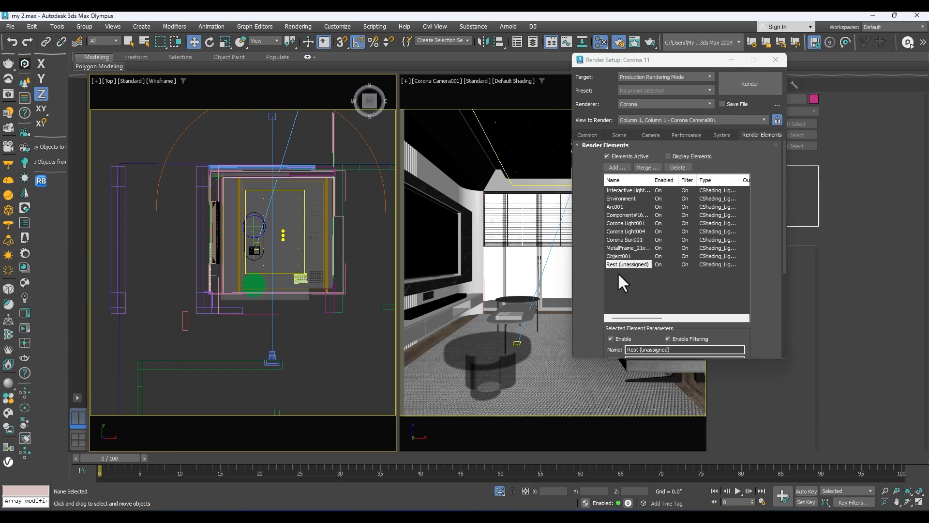
- Render the camera view with Corona and inspect the living room image in a maximized frame buffer
left_click(746, 88)
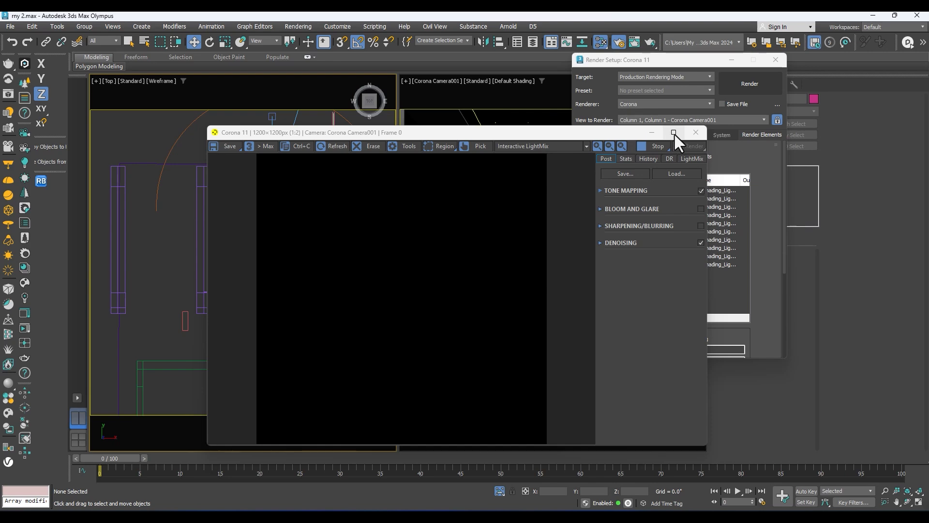
left_click(674, 132)
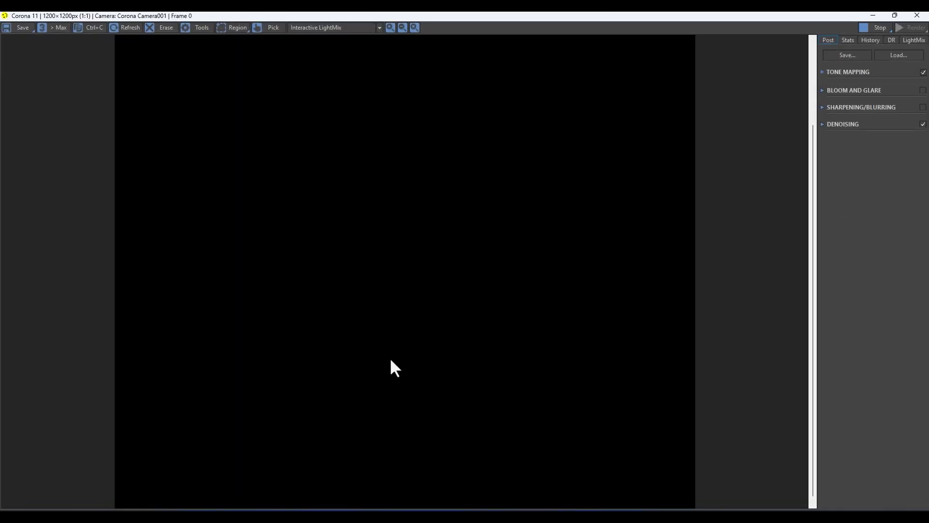
scroll(375, 366, "up", 1)
scroll(508, 285, "down", 2)
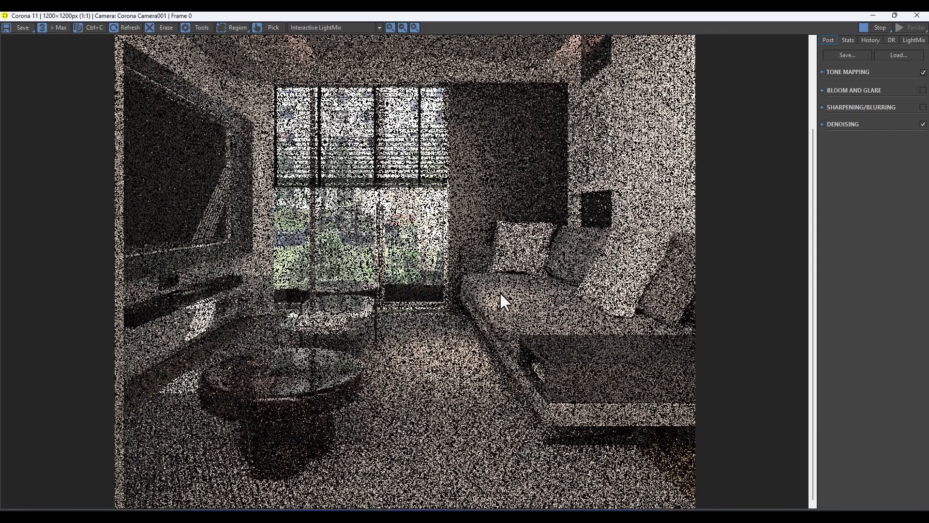
scroll(463, 309, "up", 1)
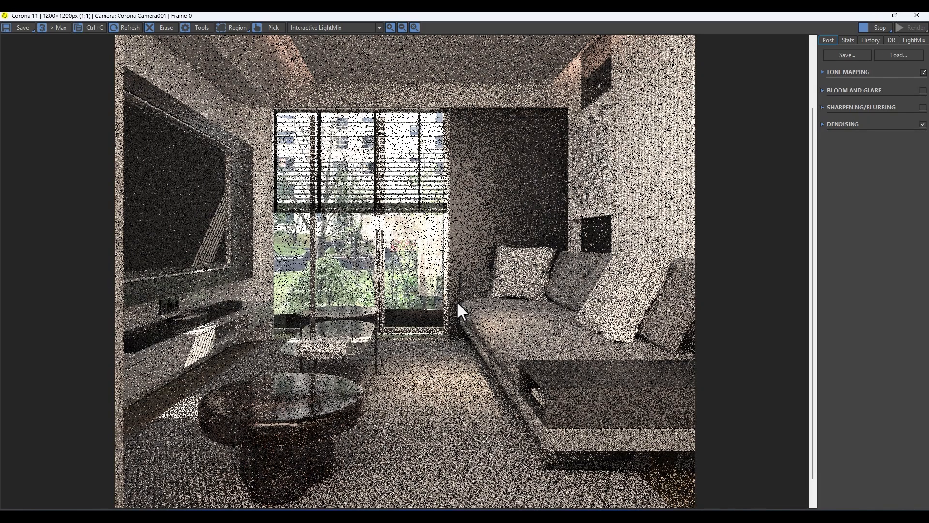
scroll(456, 301, "down", 1)
scroll(457, 301, "up", 1)
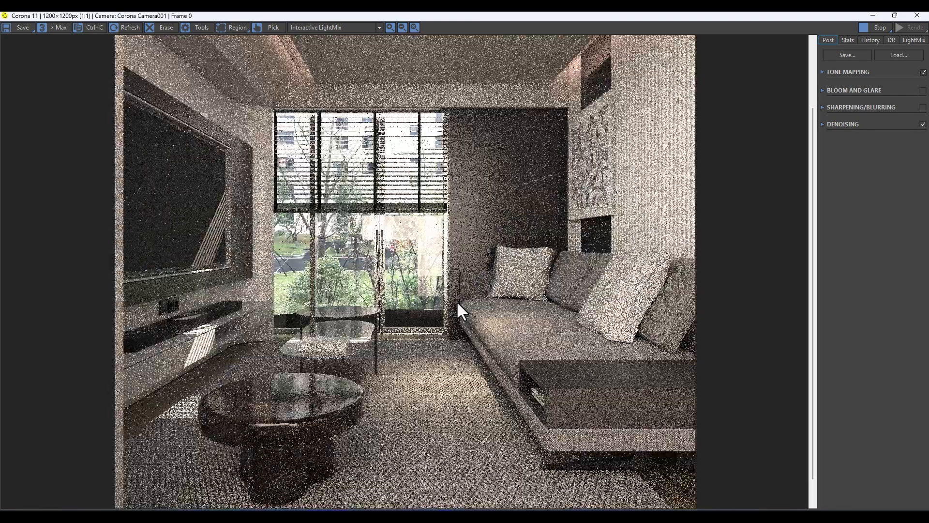
scroll(361, 223, "up", 1)
scroll(361, 223, "down", 2)
scroll(358, 228, "up", 1)
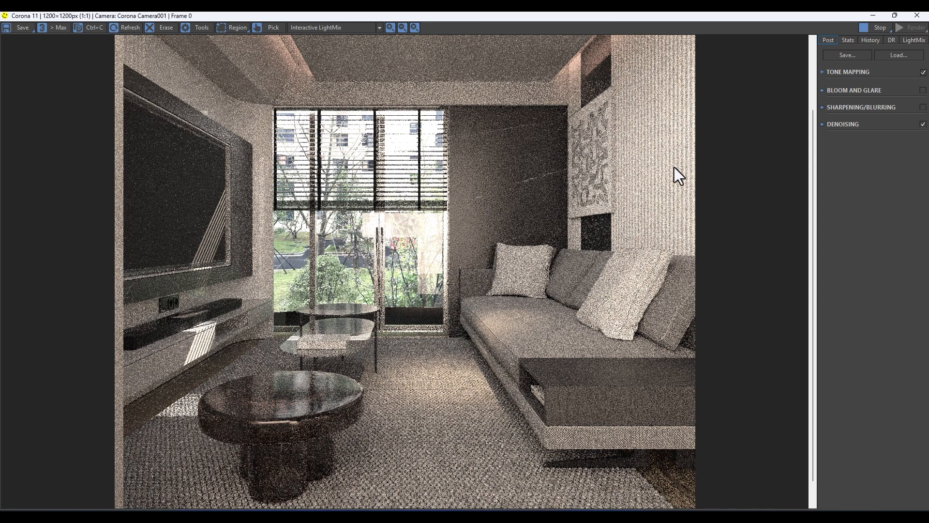
scroll(446, 192, "up", 1)
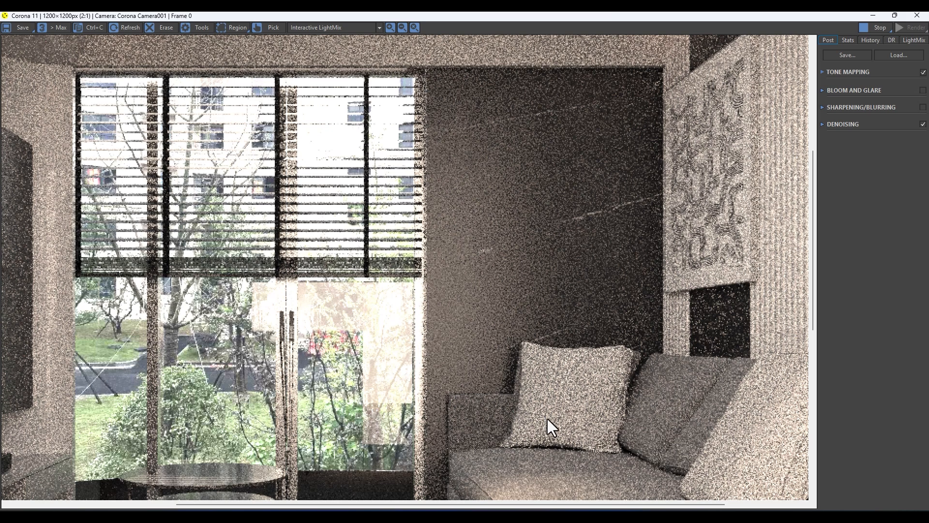
scroll(431, 272, "down", 1)
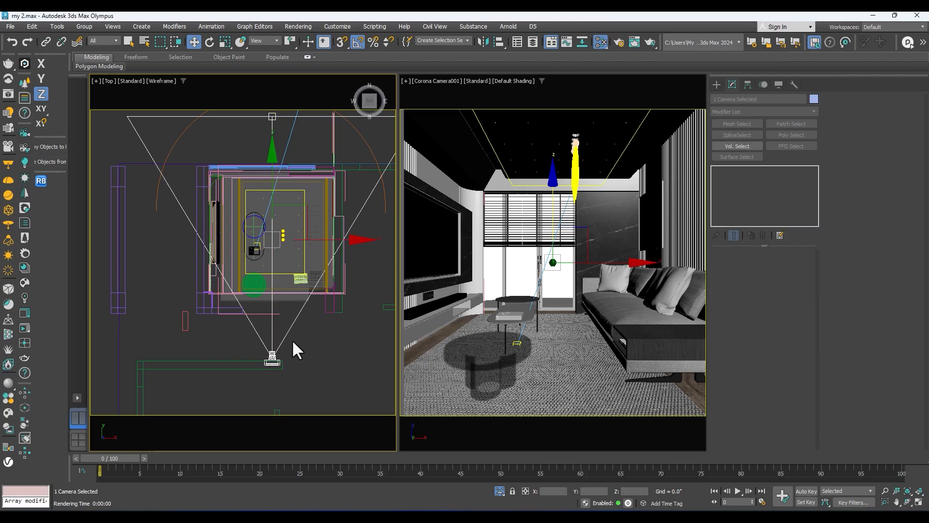
- Clone the Corona camera and its target as one copy, and aim the copy's target at the TV wall
left_click_drag(354, 282, 339, 283, "shift")
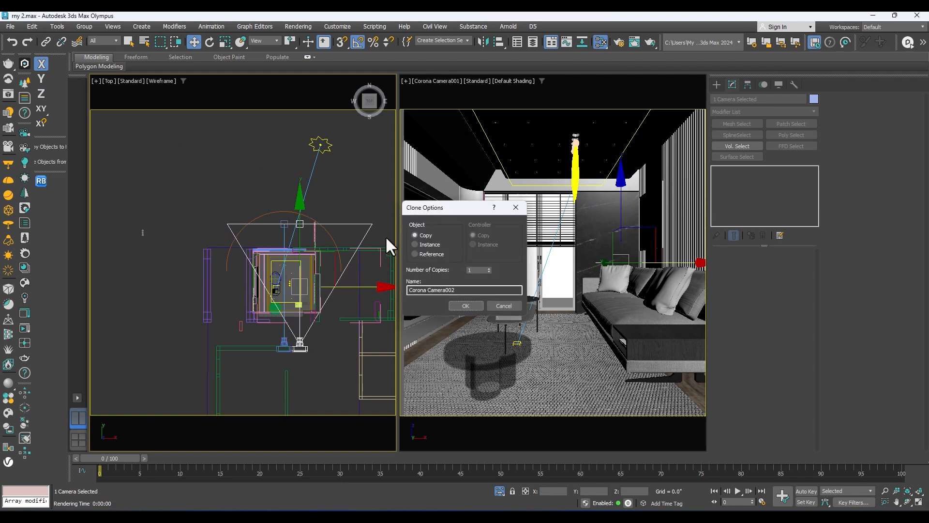
left_click(464, 305)
scroll(300, 228, "up", 3)
left_click(289, 220)
scroll(288, 221, "down", 3)
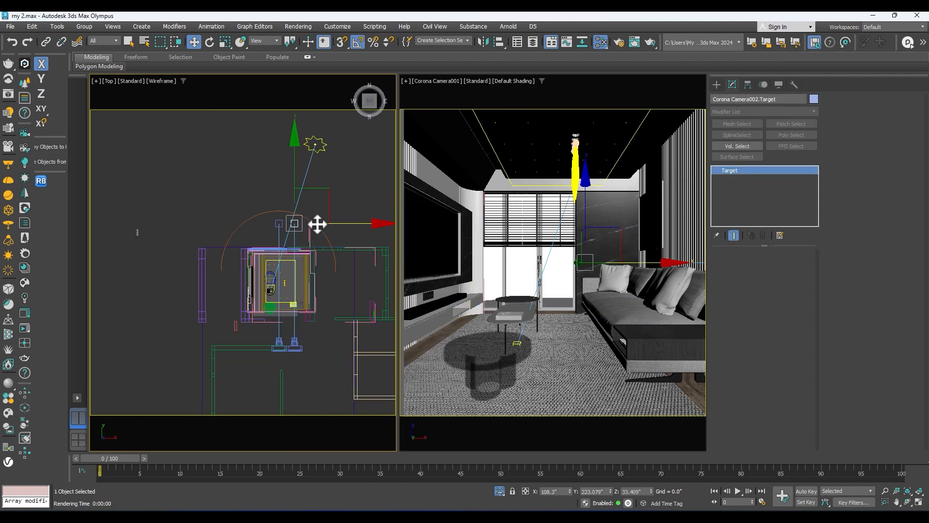
left_click_drag(317, 222, 262, 263)
left_click(250, 222)
left_click(250, 222)
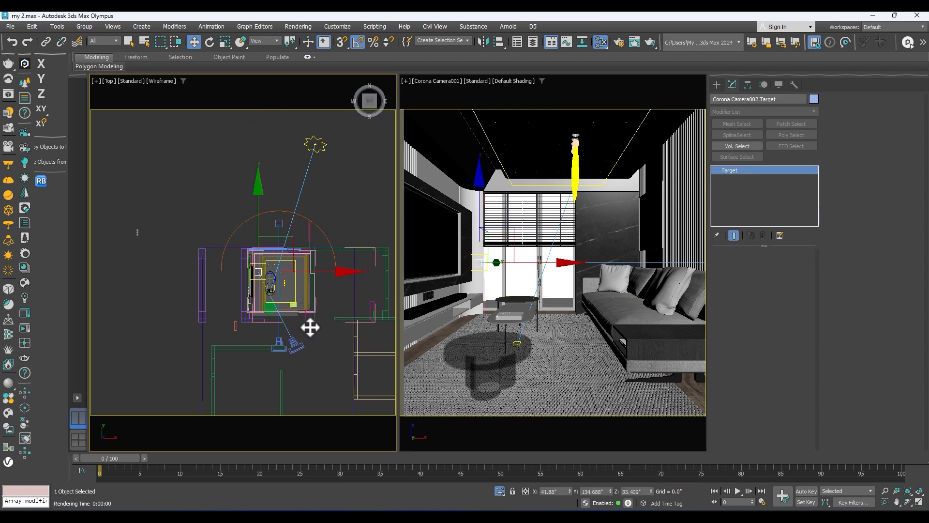
- Move the copied camera into the room to about X 119.7", Y 66.9", and show its view in the perspective viewport
left_click(293, 346)
left_click_drag(295, 308, 310, 273)
left_click_drag(322, 309, 329, 310)
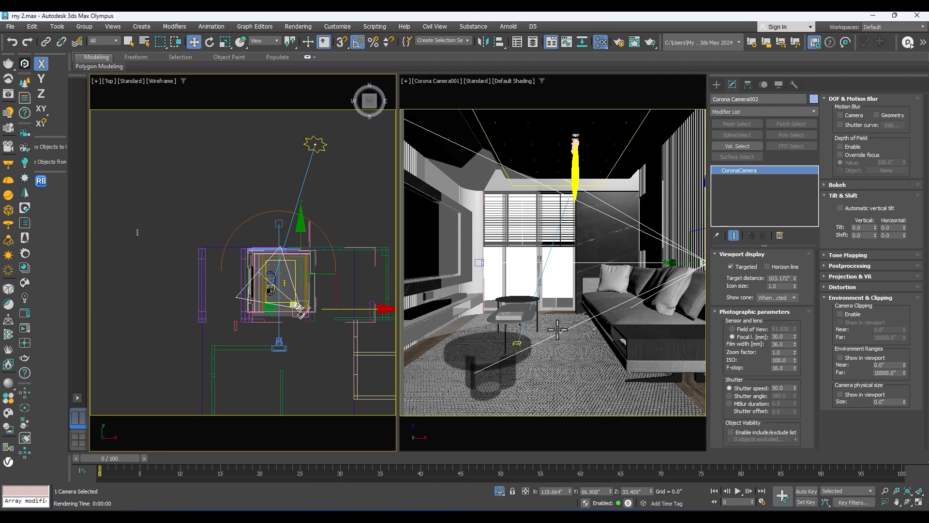
middle_click(562, 329)
key("c")
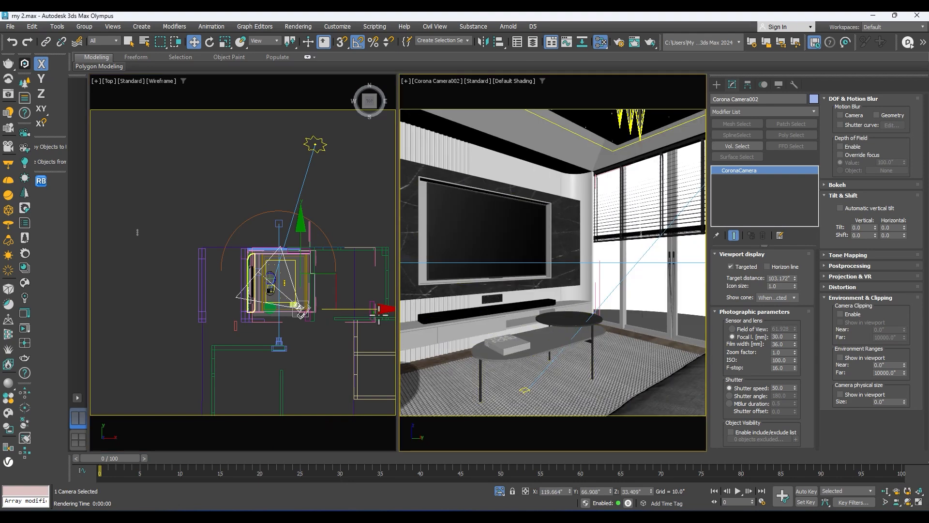
- Shift the copied camera back to about X 127.3", Y 42.3" to frame the TV wall, windows and sofa corner
middle_click(336, 307)
left_click_drag(348, 310, 357, 315)
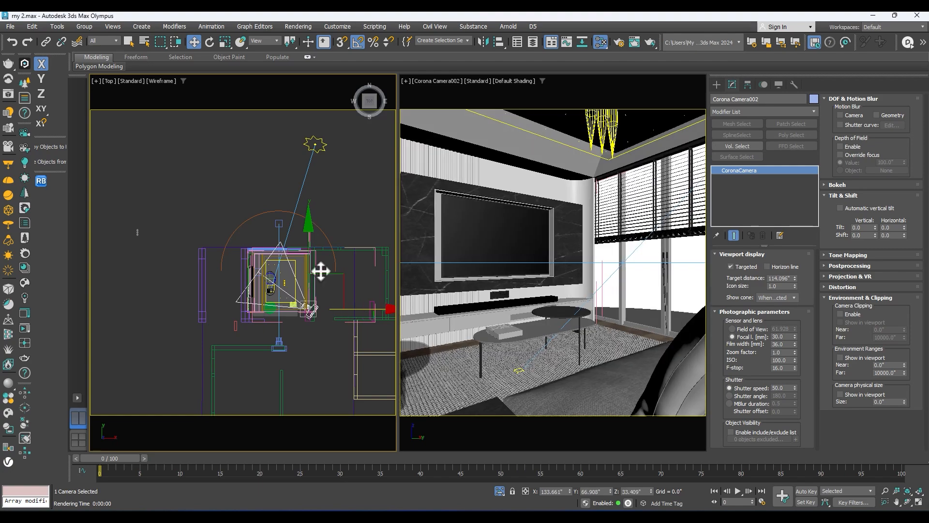
left_click_drag(306, 260, 321, 244)
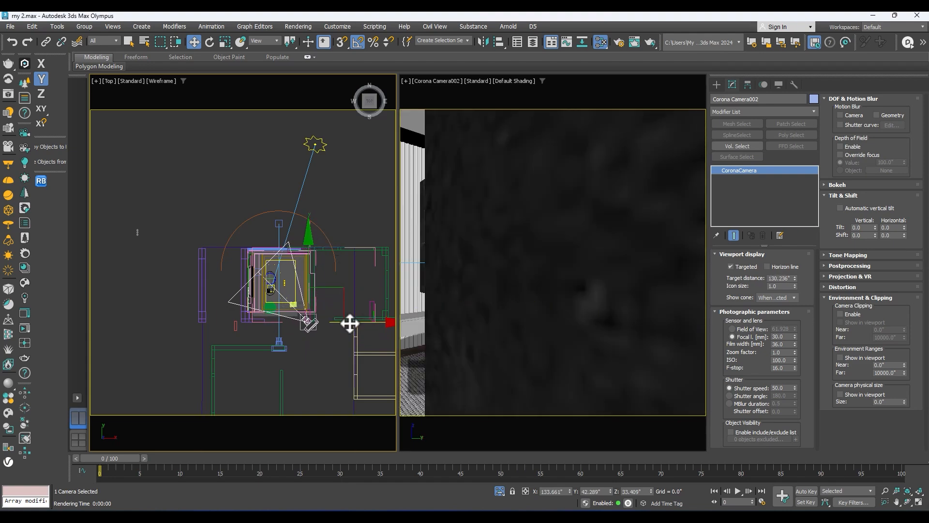
left_click_drag(350, 324, 347, 323)
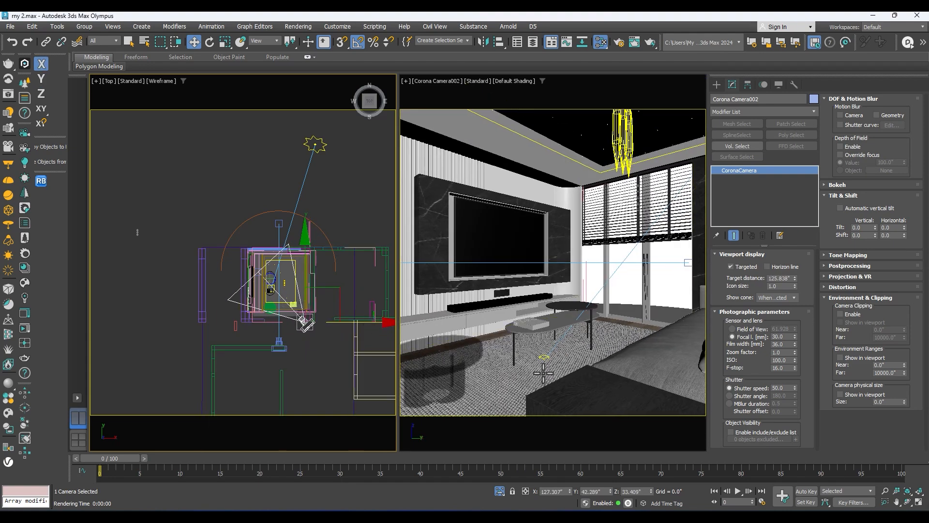
- Render the copied camera's view with Corona and inspect the TV wall and windows in the image
key("shift+q")
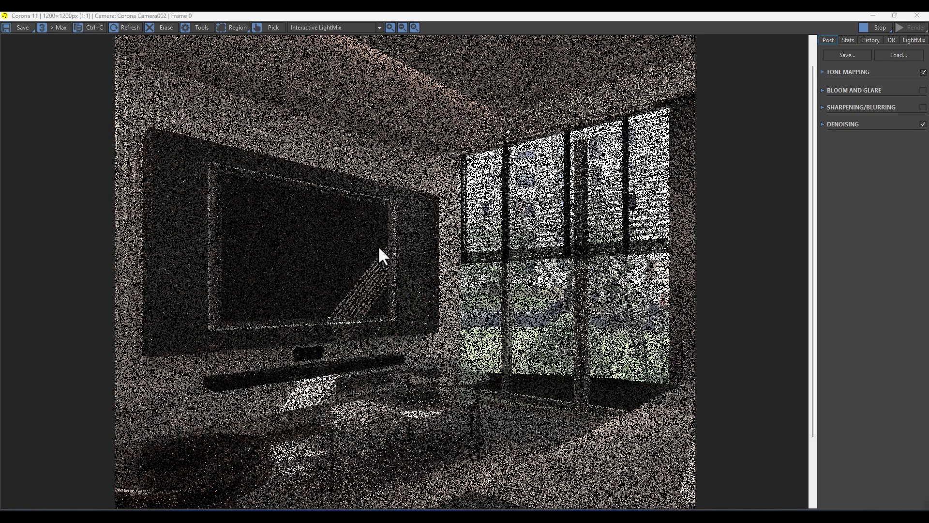
scroll(406, 238, "up", 1)
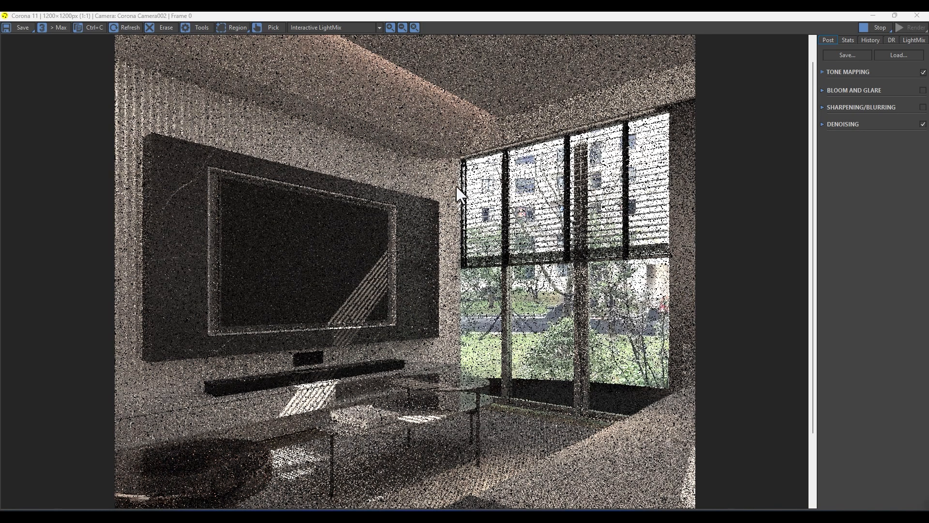
scroll(402, 214, "down", 1)
scroll(304, 203, "up", 1)
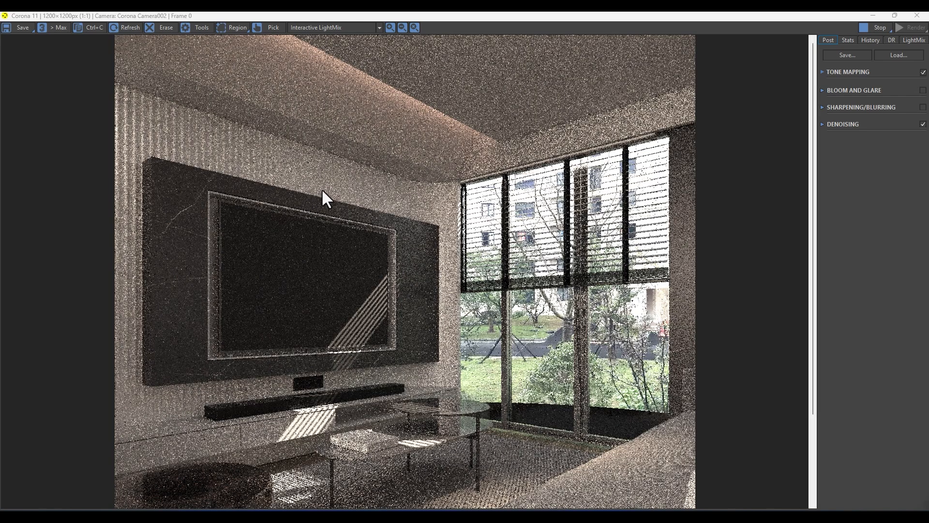
scroll(454, 281, "down", 1)
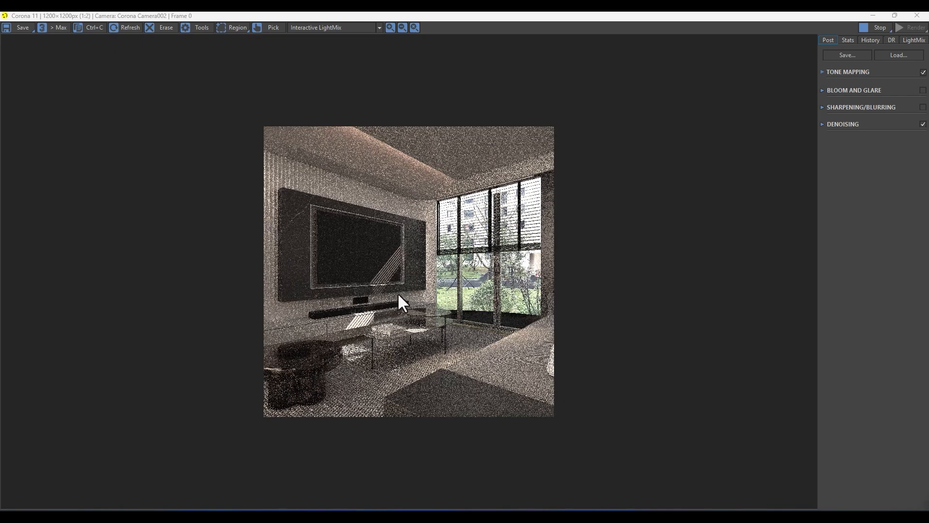
scroll(433, 218, "up", 1)
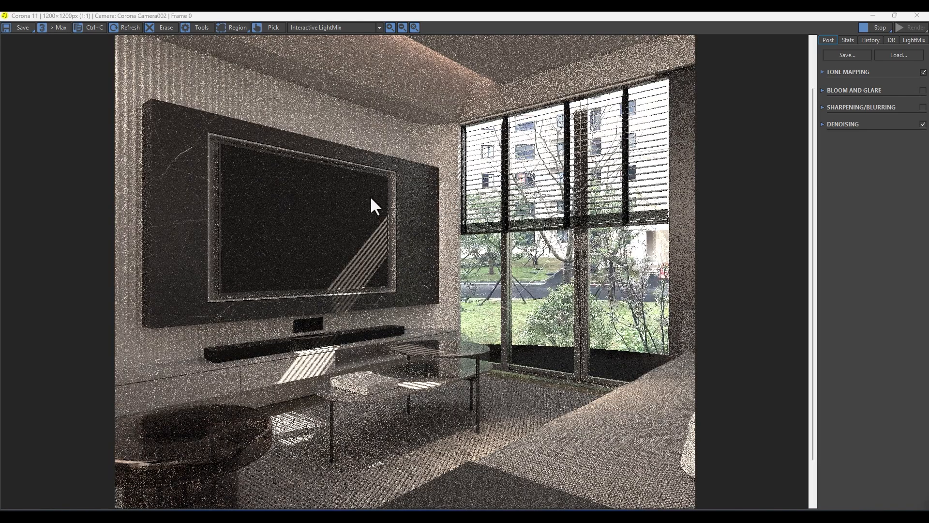
left_click_drag(369, 196, 385, 222)
scroll(408, 203, "down", 1)
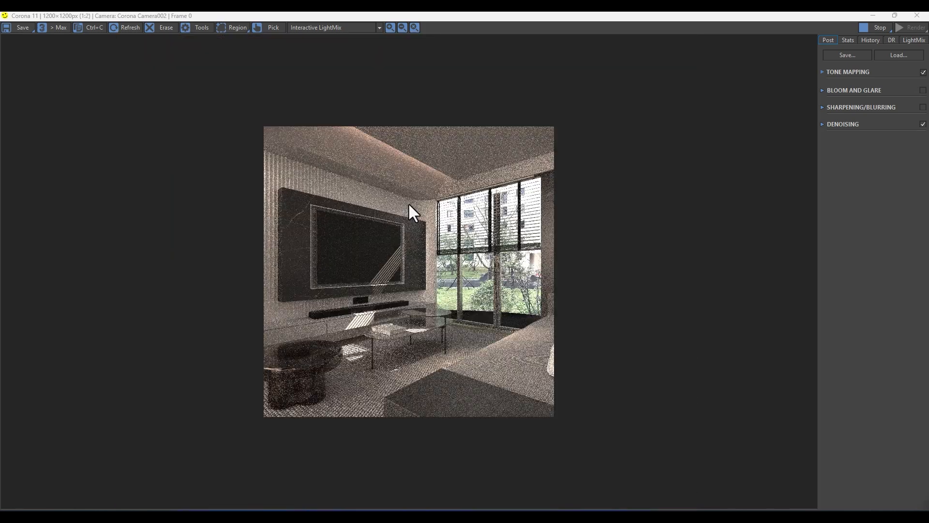
scroll(430, 189, "up", 1)
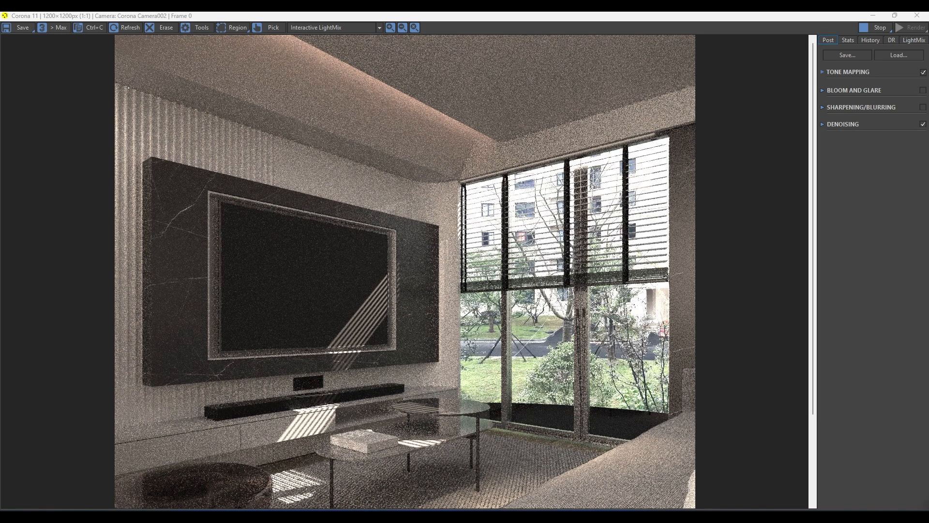